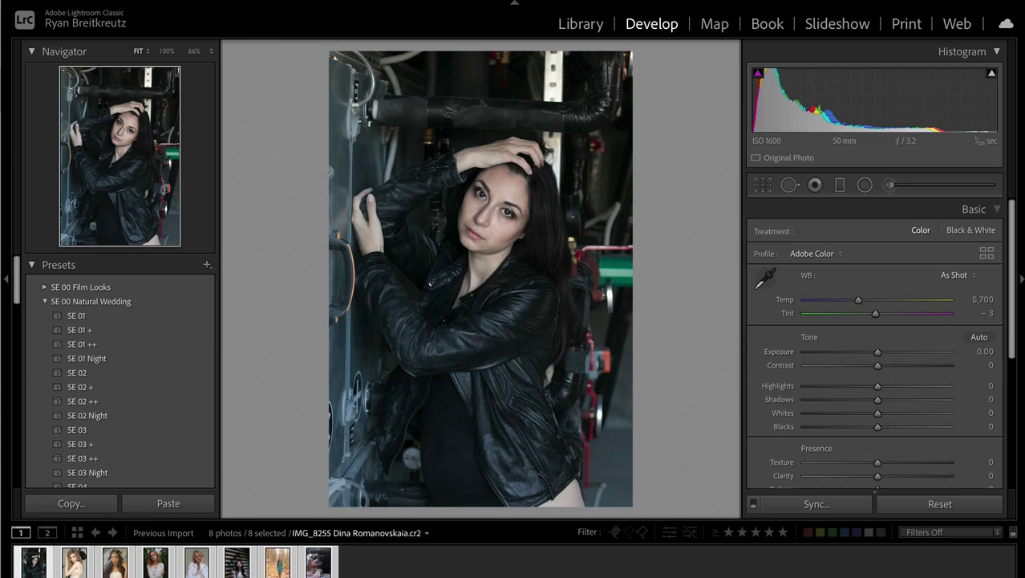
Step: Compare the dark leather-jacket portrait with the bright blonde studio portrait before editing
key(Right)
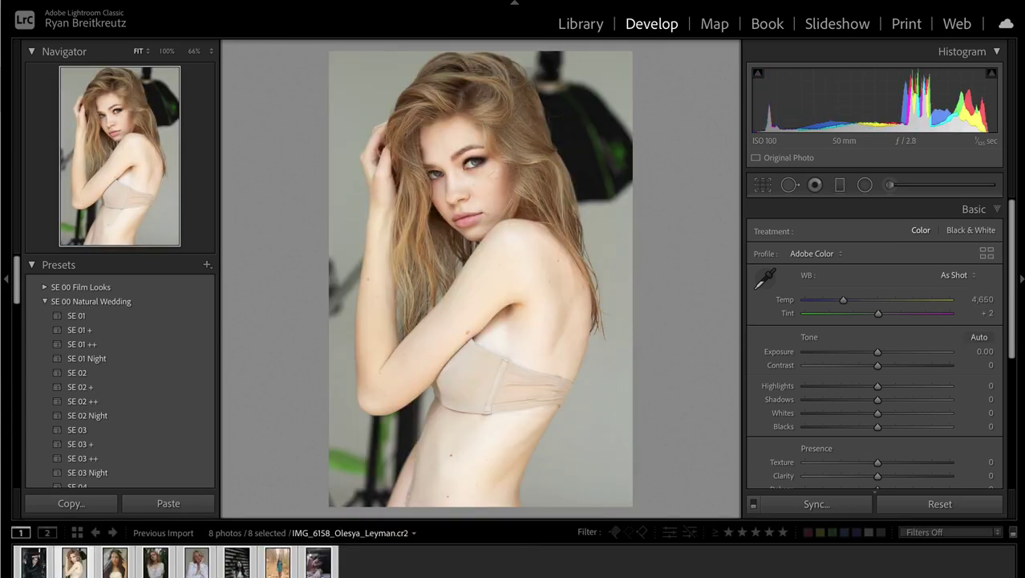
key(Left)
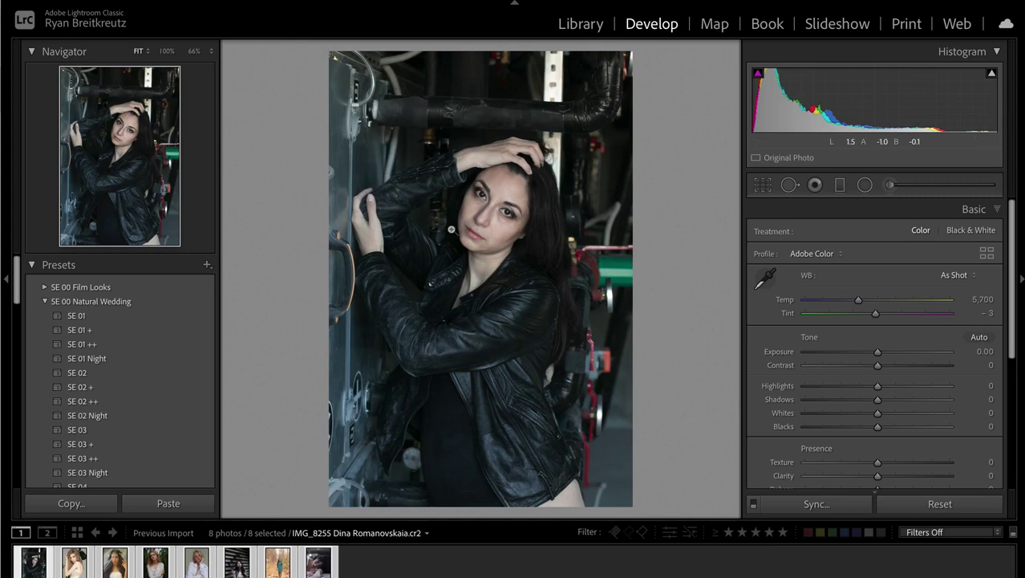
key(Right)
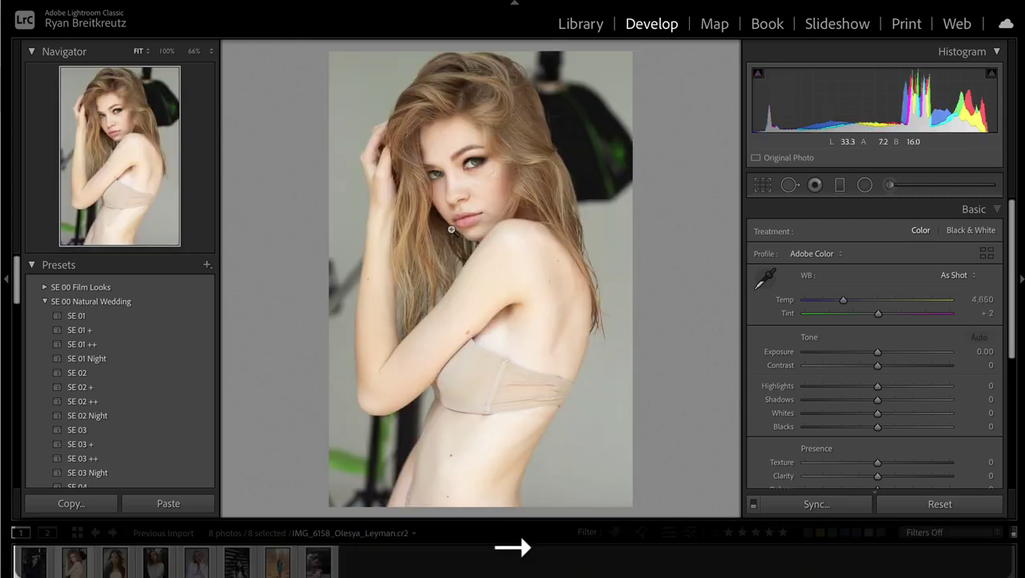
key(Left)
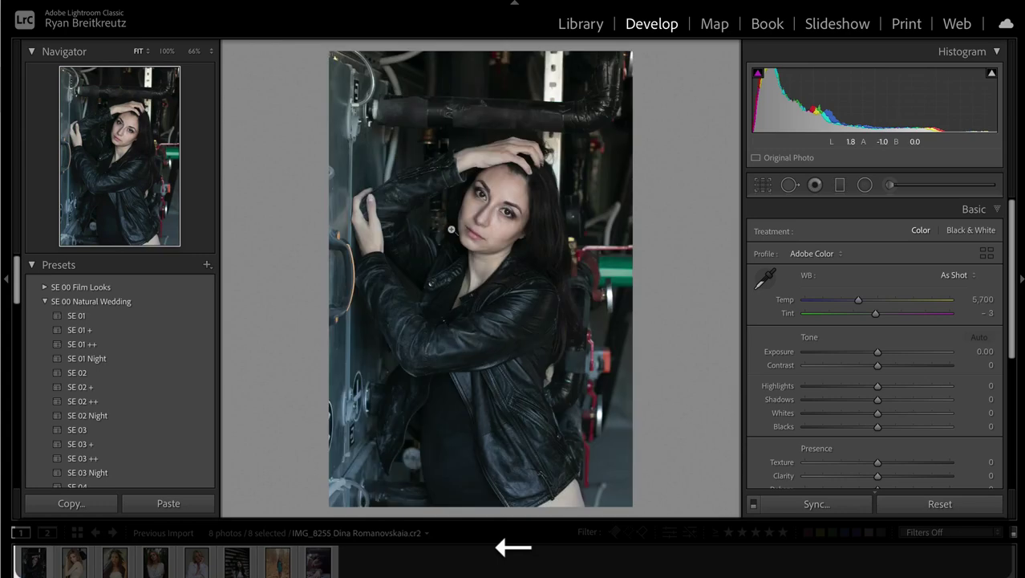
Step: Raise Contrast to +77 on the leather-jacket portrait and to +57 on the blonde portrait
drag(878, 365, 974, 371)
key(Right)
drag(881, 367, 931, 365)
key(Left)
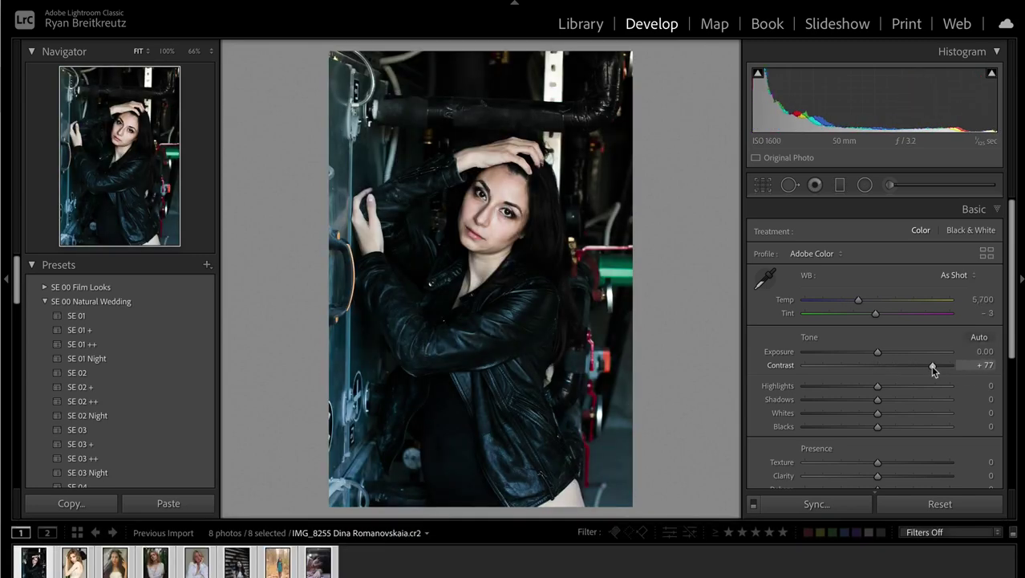
Step: Examine both faces at 100% and compare how the raised contrast affects the skin in each portrait
click(500, 240)
drag(526, 248, 551, 280)
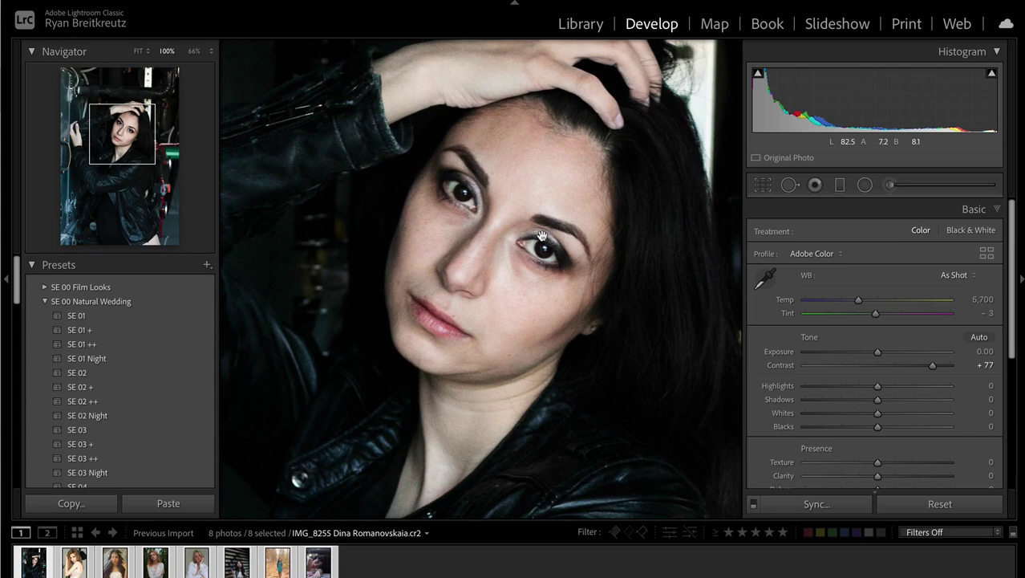
key(Right)
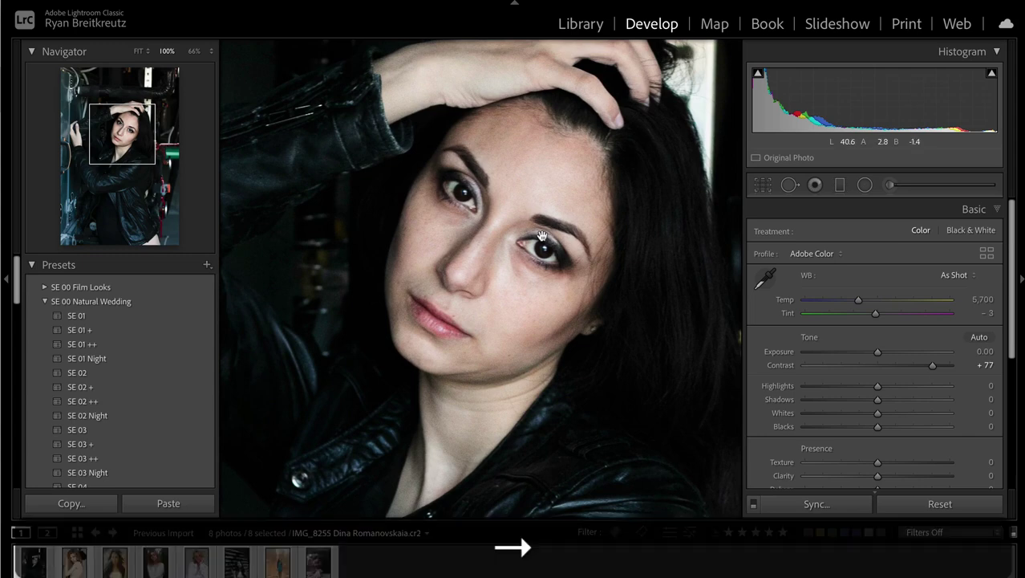
drag(451, 394, 430, 335)
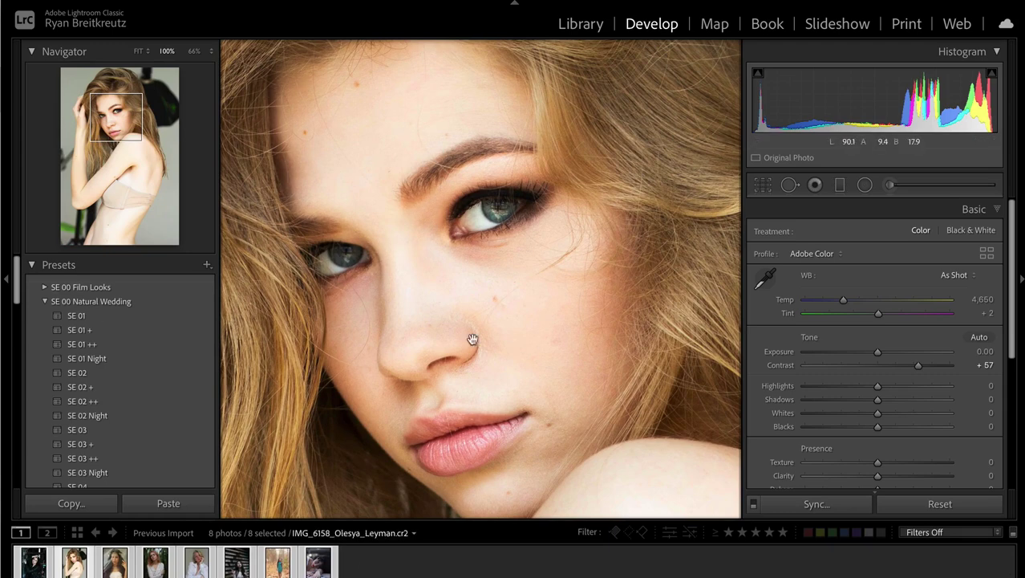
key(Left)
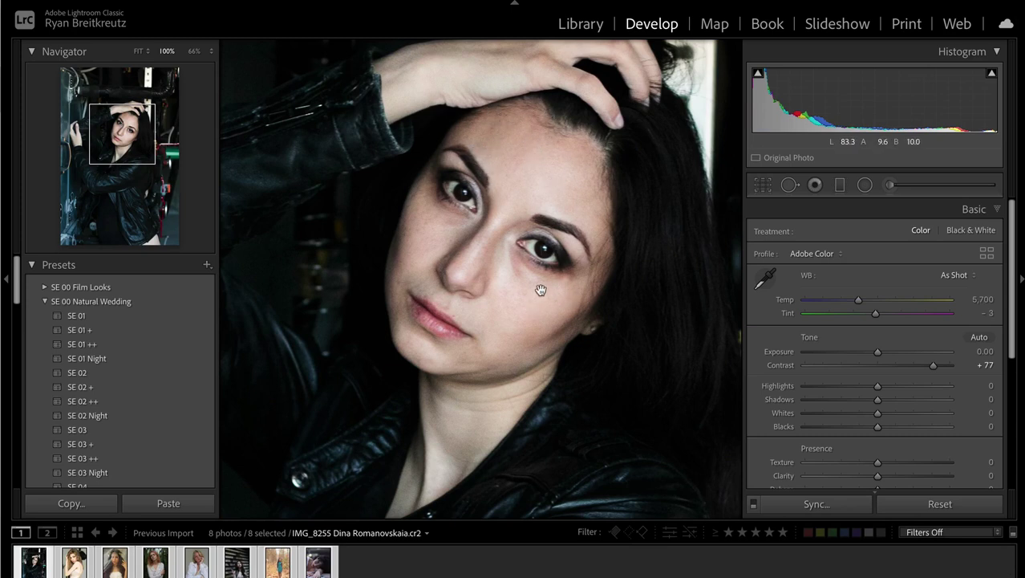
key(Right)
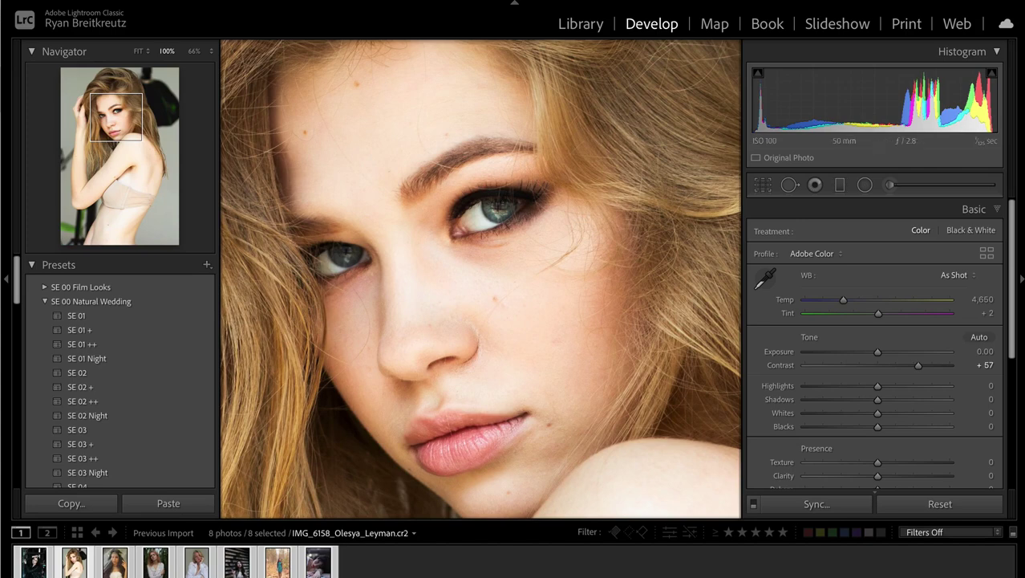
key(Left)
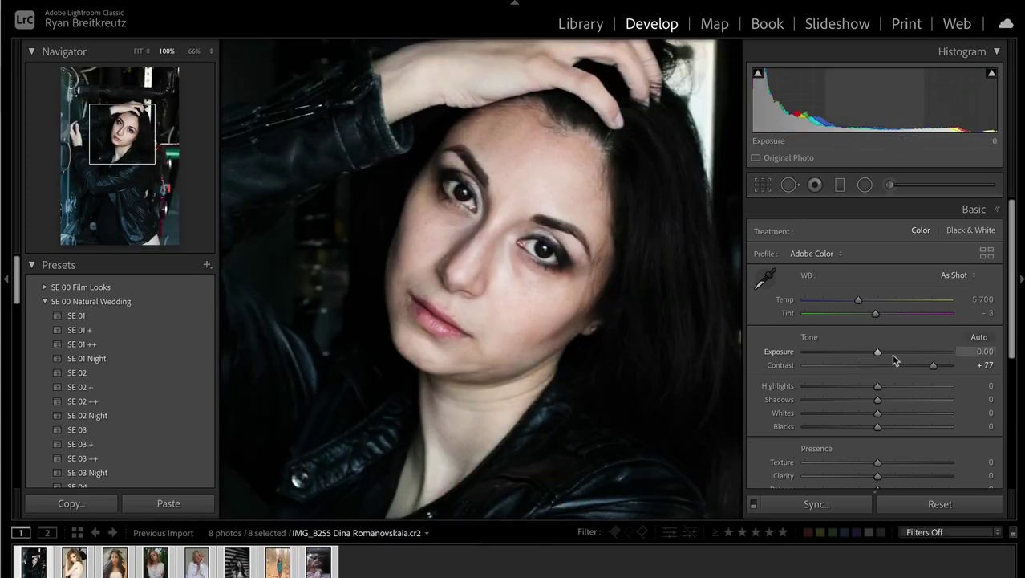
Step: Try an Exposure of +0.30 on the leather-jacket portrait and reset the adjustments on both portraits
drag(879, 353, 883, 353)
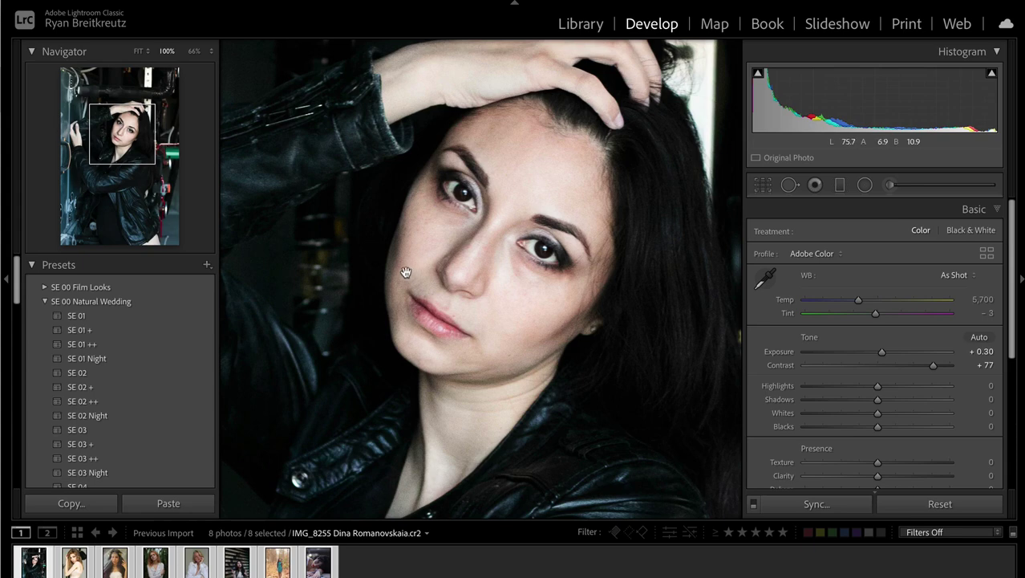
click(940, 505)
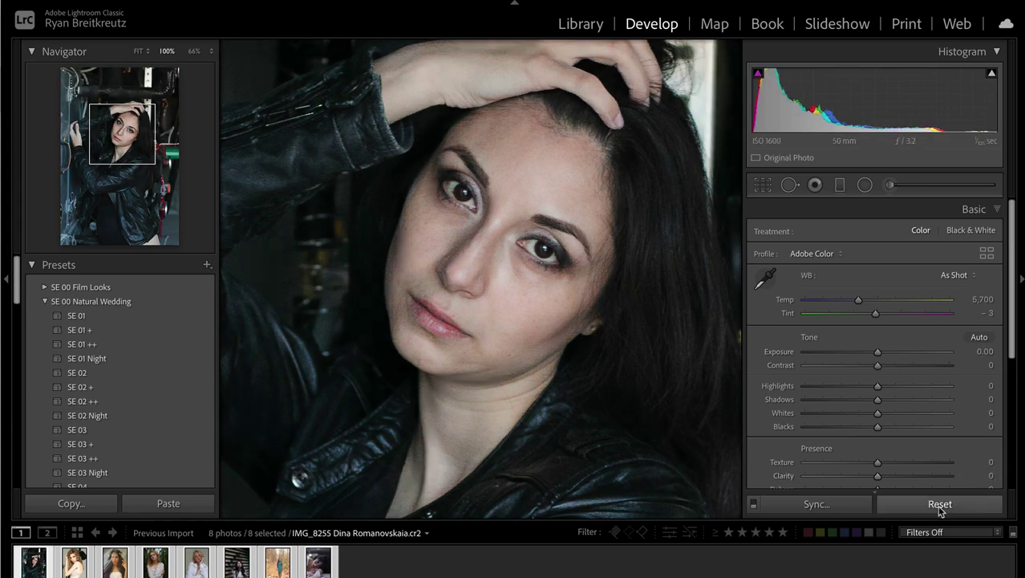
key(Right)
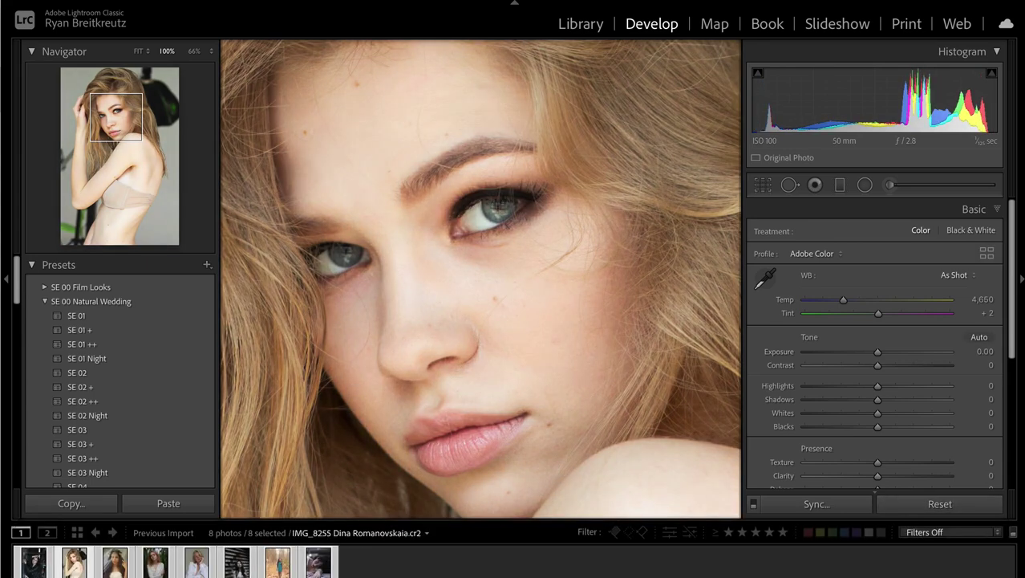
key(Left)
Step: Set the leather-jacket portrait's Temp to 6,917, Tint to +11 and Exposure to +0.40
key(z)
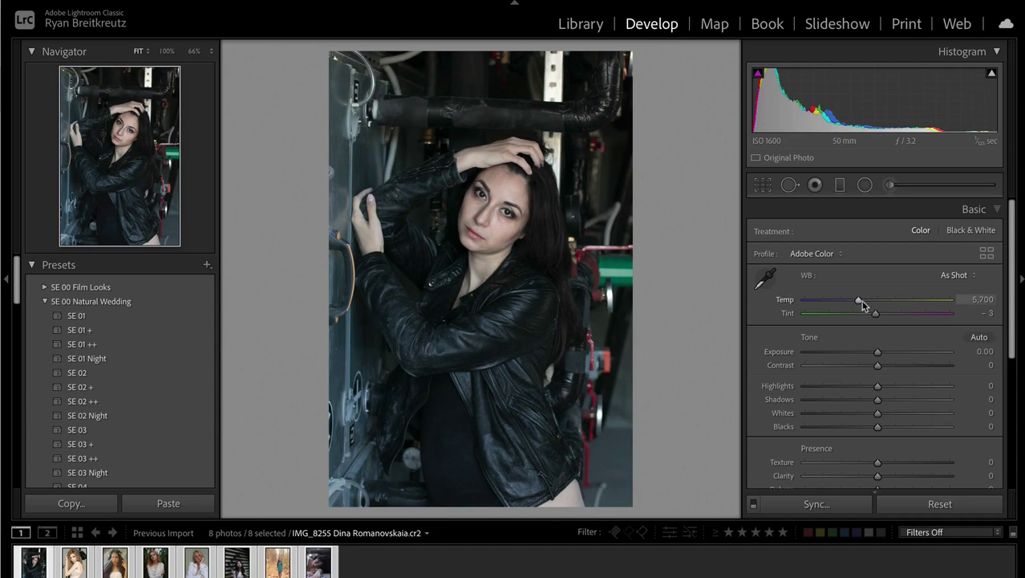
drag(860, 299, 887, 320)
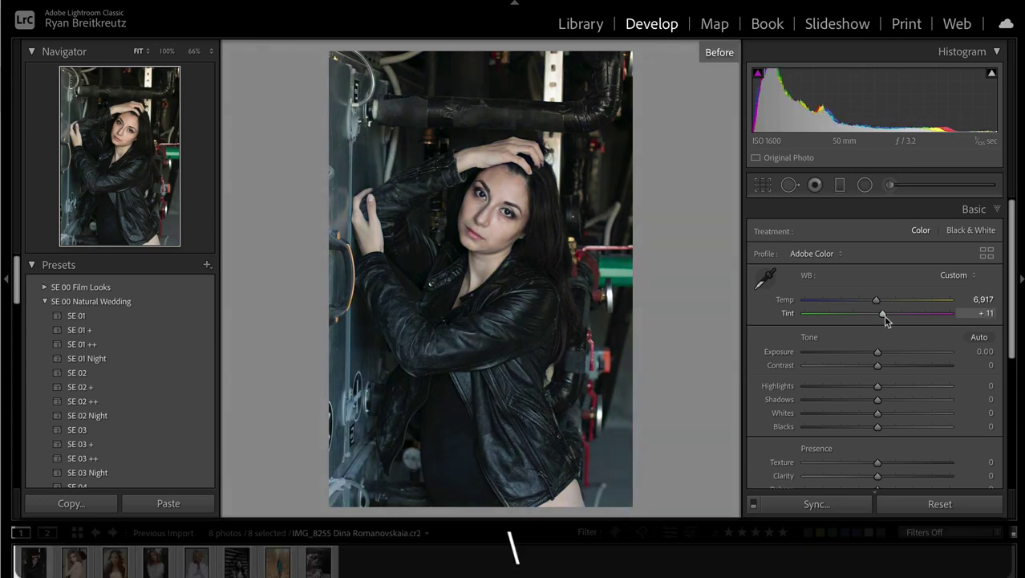
drag(877, 355, 883, 356)
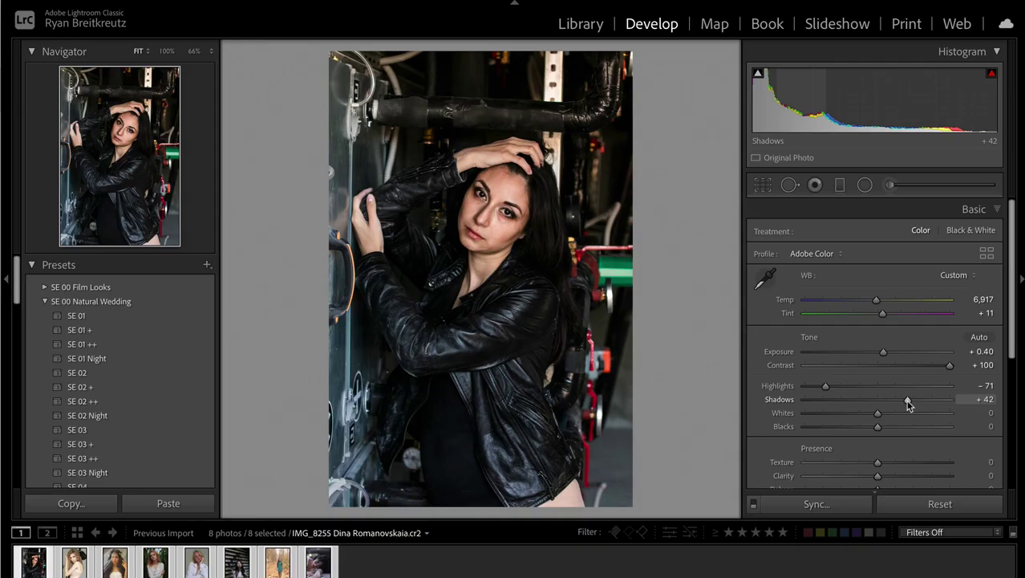
Step: Undo the last Shadows, Highlights and Contrast adjustments on the leather-jacket portrait
key(super+z)
key(super+z)
key(super+z)
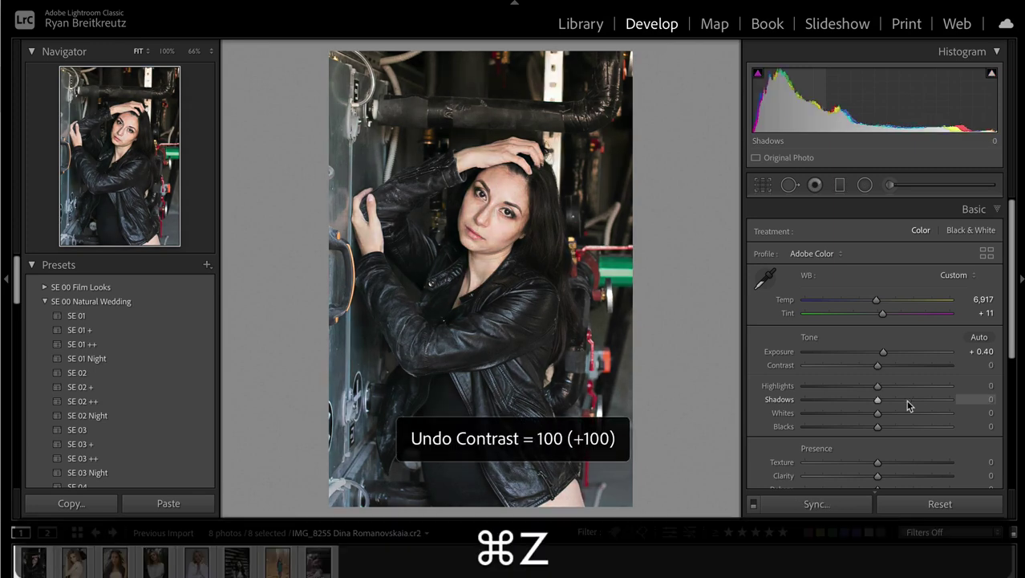
Step: Set Exposure to +0.07 and Contrast to +55, comparing the result with the unedited photo
key(shift+minus)
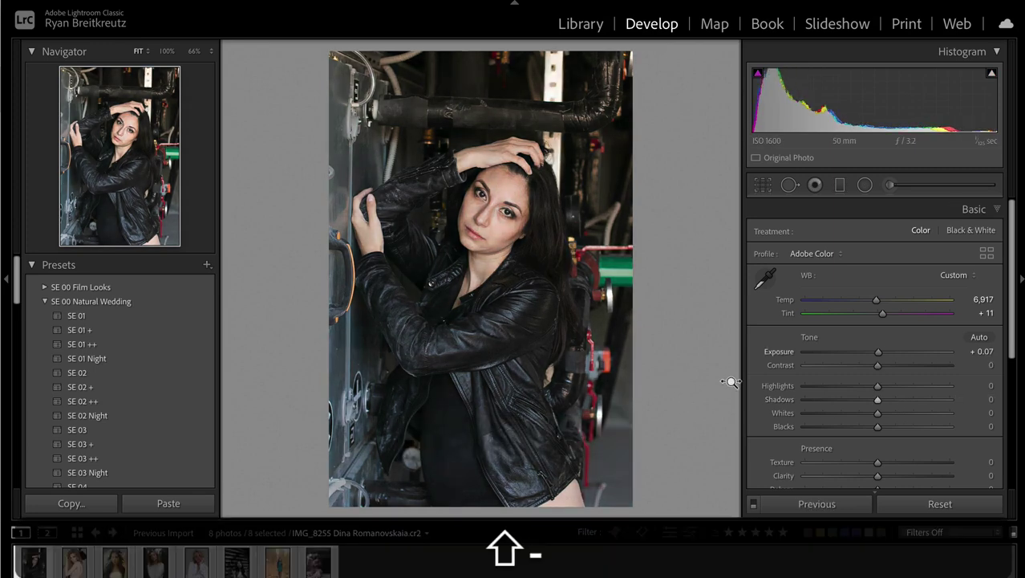
drag(878, 368, 918, 366)
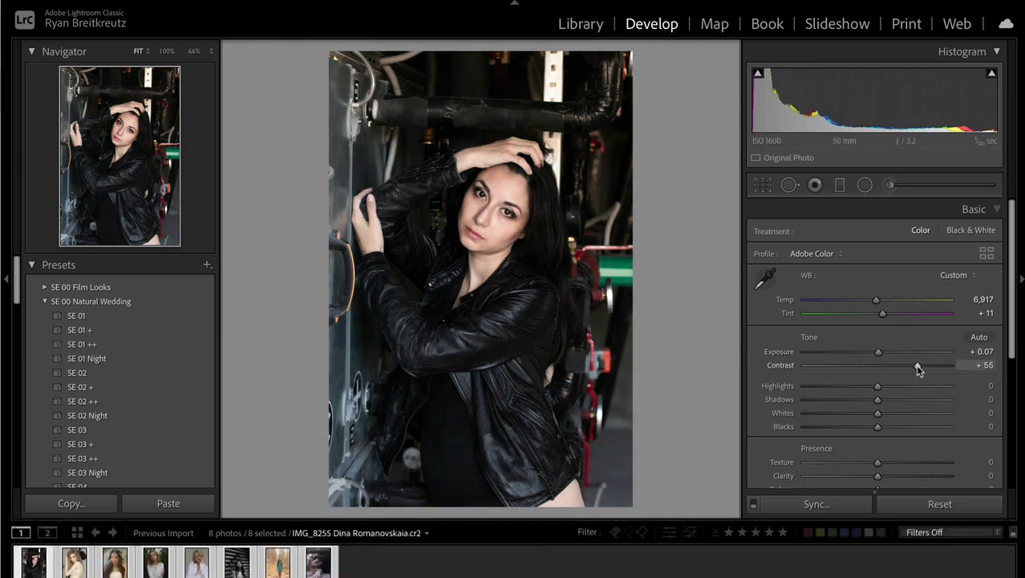
key(backslash)
key(backslash)
key(backslash)
key(backslash)
Step: Set Highlights to -15 and Shadows to +16, and reduce Contrast to +47
mouse_move(877, 387)
mouse_down()
mouse_move(864, 393)
mouse_move(872, 396)
mouse_up()
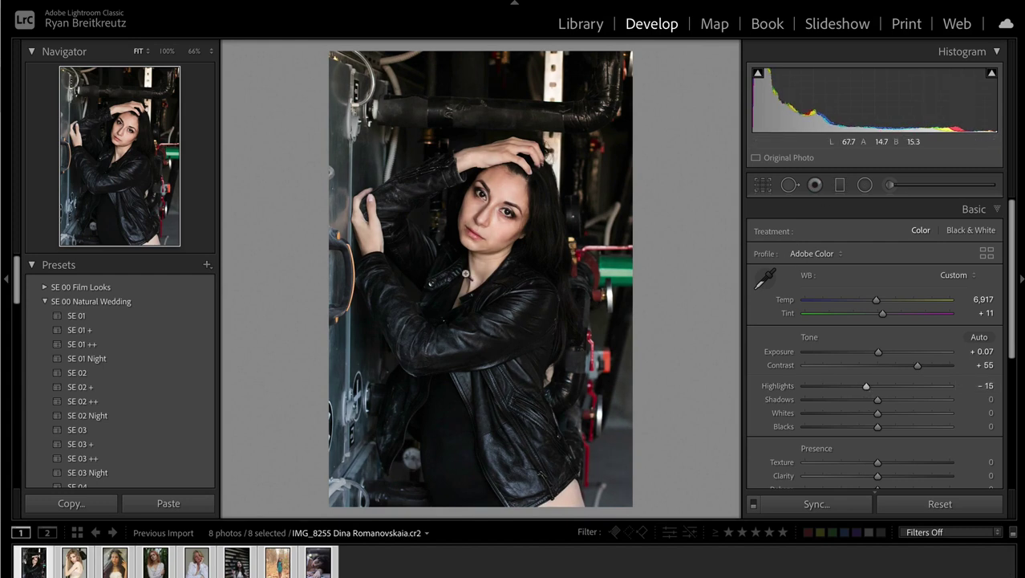
mouse_move(877, 403)
mouse_down()
mouse_move(922, 402)
mouse_move(890, 403)
mouse_up()
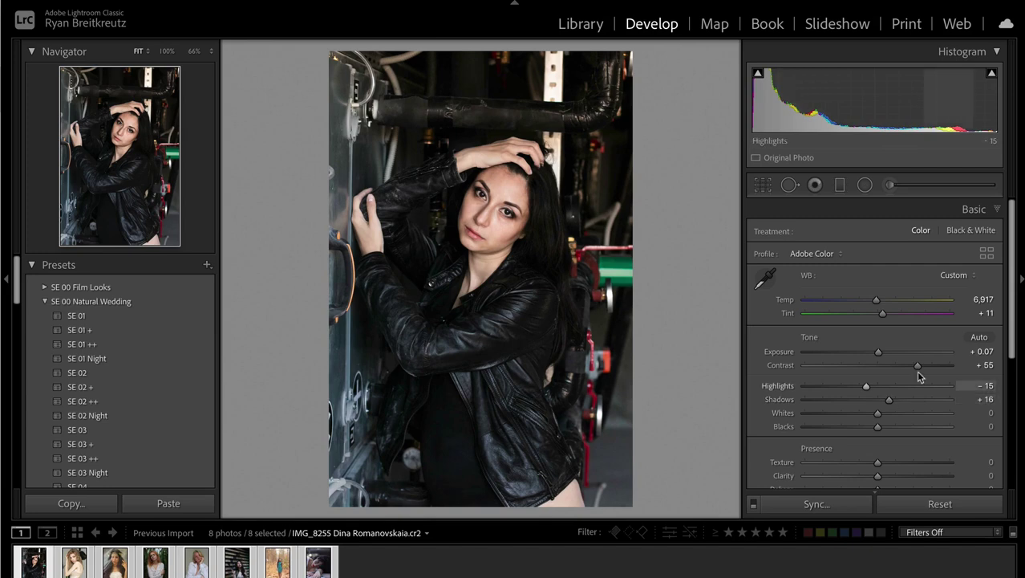
drag(911, 366, 910, 367)
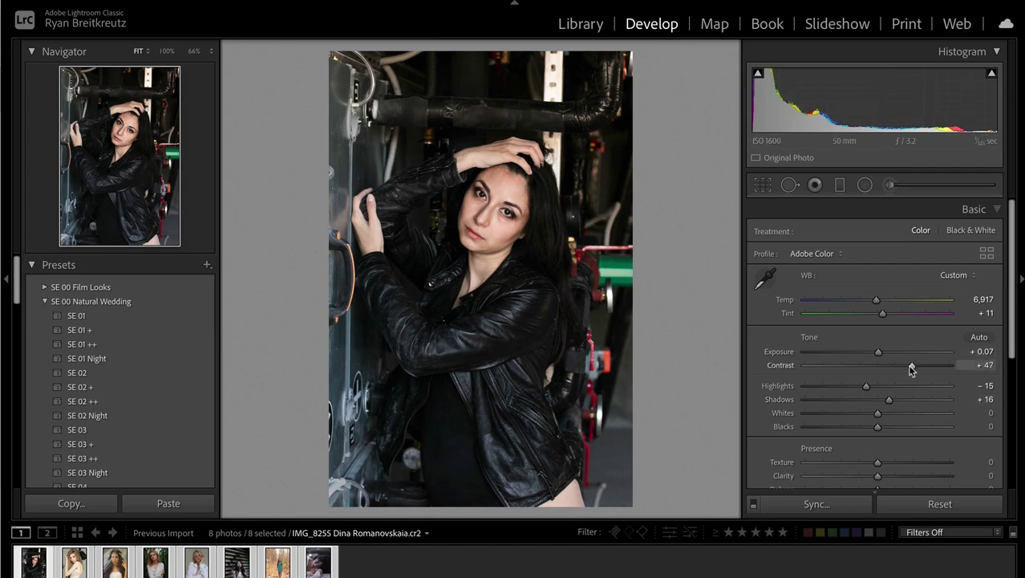
Step: Start a new adjustment brush on the face at 100%, with all effect values reset and Texture set to 100
click(502, 206)
drag(488, 259, 531, 262)
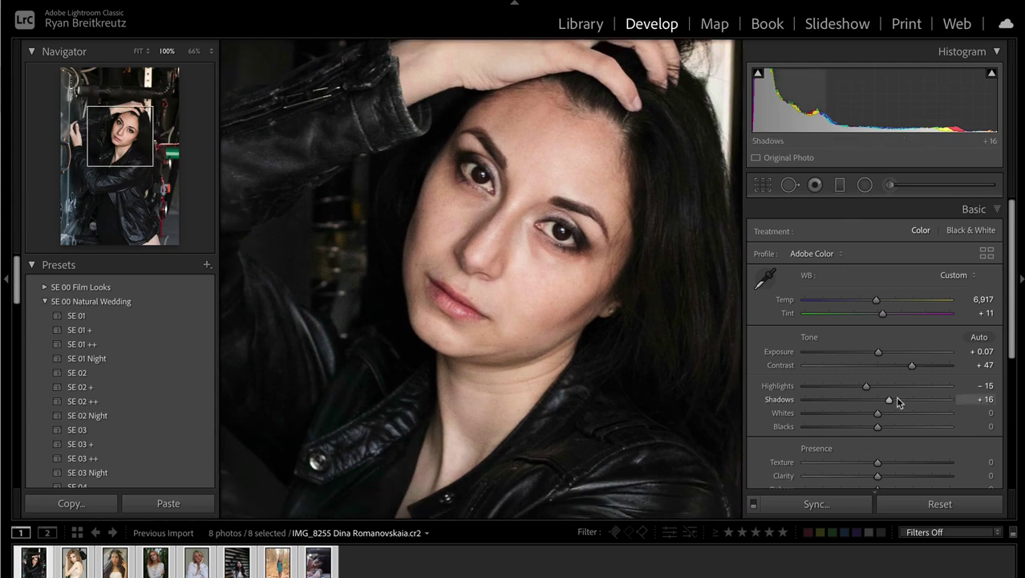
click(890, 185)
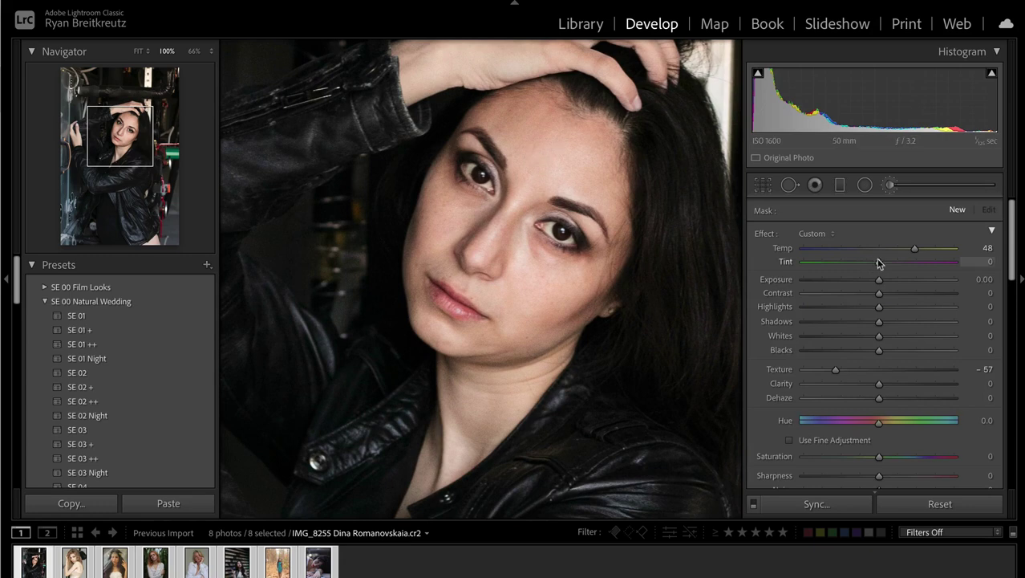
alt+click(766, 234)
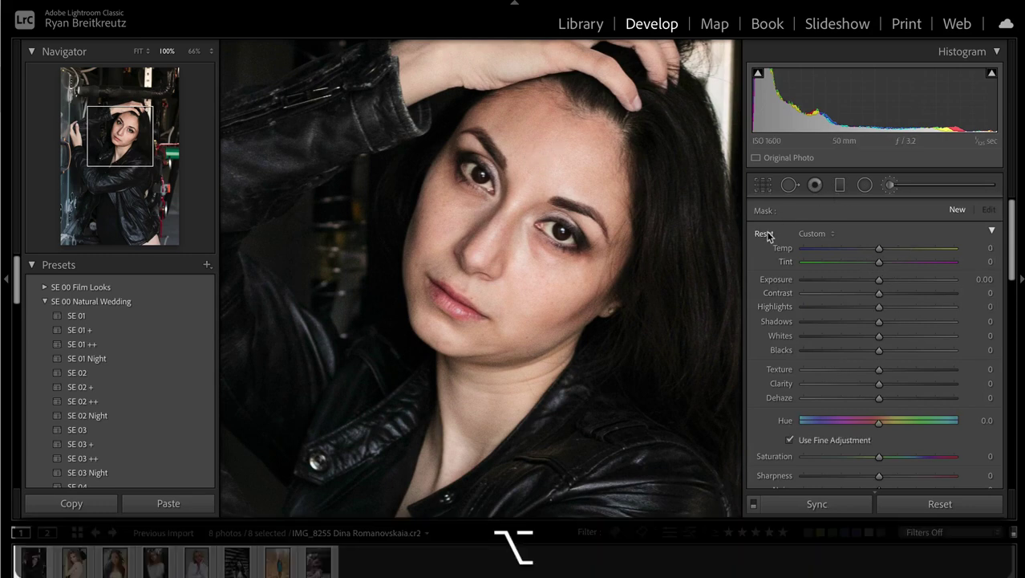
scroll(897, 335, down, 3)
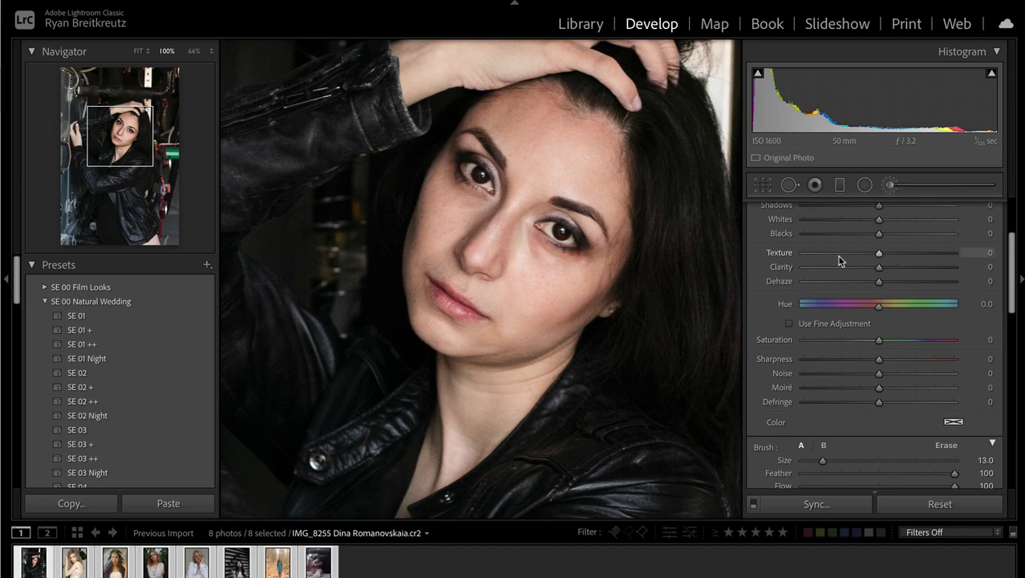
drag(880, 255, 948, 260)
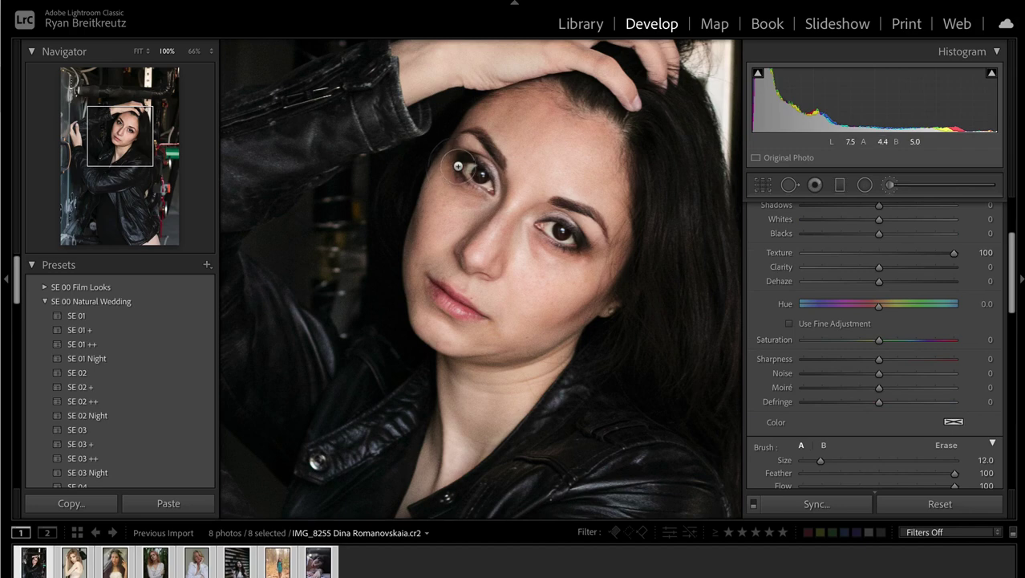
Step: Paint the texture effect over the eyes and eyebrows, with brush sizes between 20 and 12
scroll(477, 148, up, 3)
mouse_move(478, 147)
mouse_down()
mouse_move(461, 161)
mouse_move(469, 172)
mouse_move(473, 148)
mouse_up()
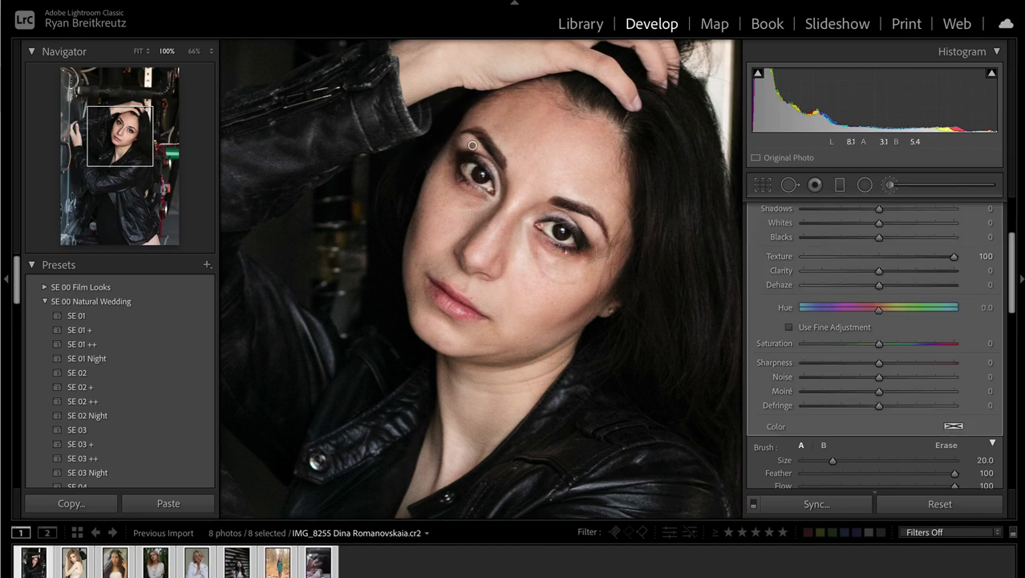
scroll(432, 283, down, 1)
scroll(433, 282, down, 3)
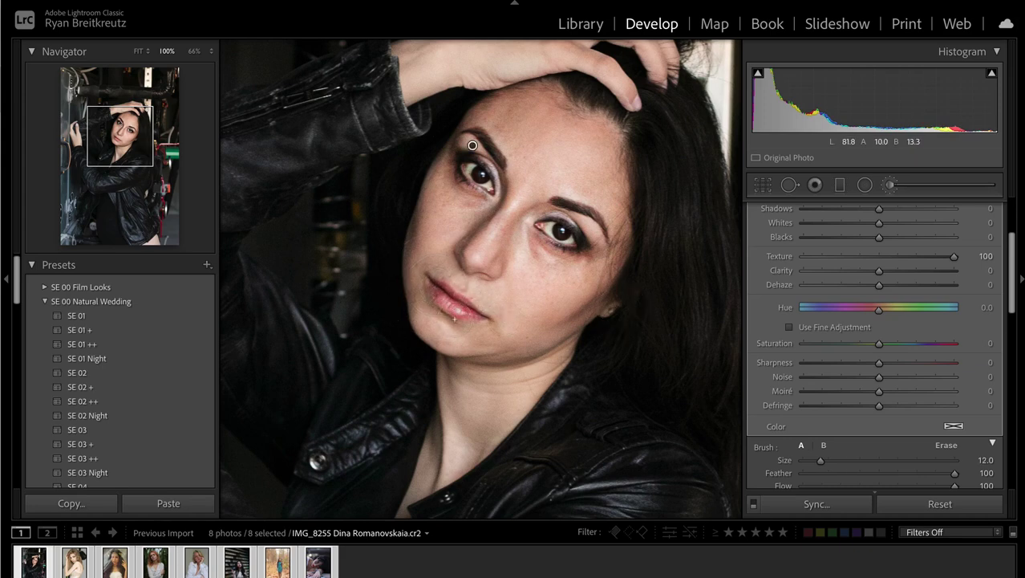
Step: Undo the last brush stroke near the lips, then delete the brush mask and restore it
key(super+z)
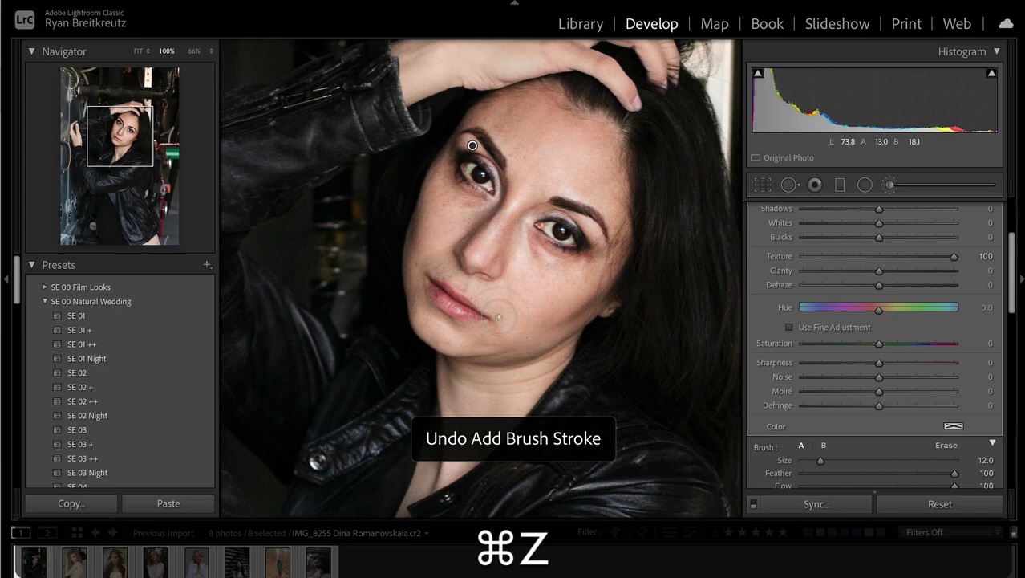
key(BackSpace)
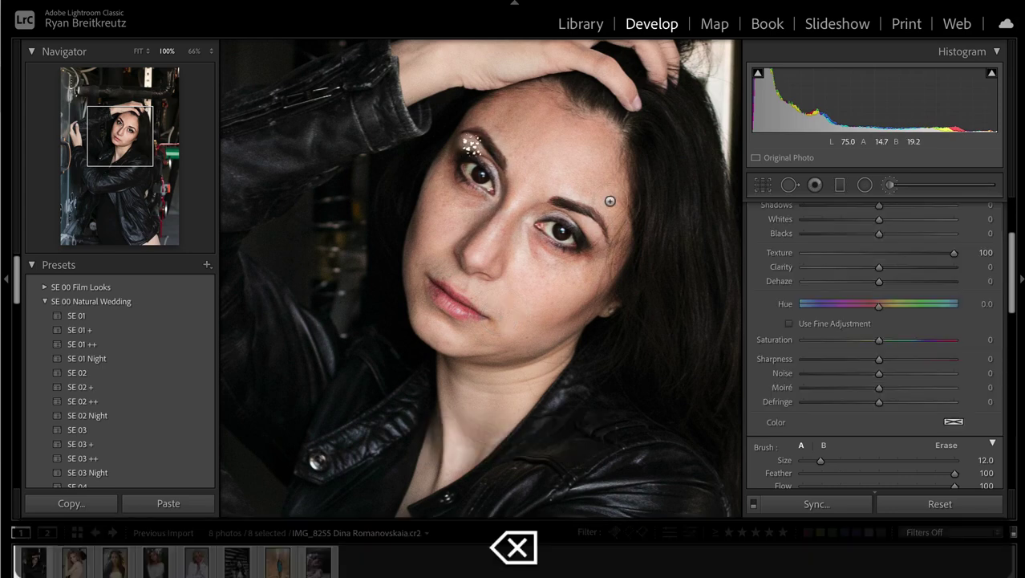
key(super+z)
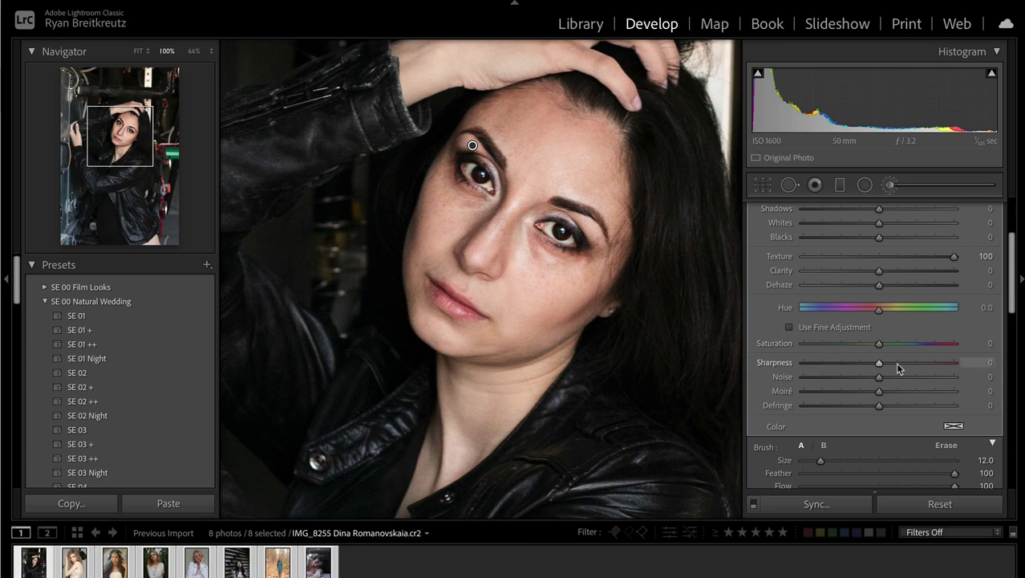
Step: Set the eye brush mask's Sharpness to 55 and Highlights to 3
drag(895, 362, 918, 366)
scroll(918, 366, up, 3)
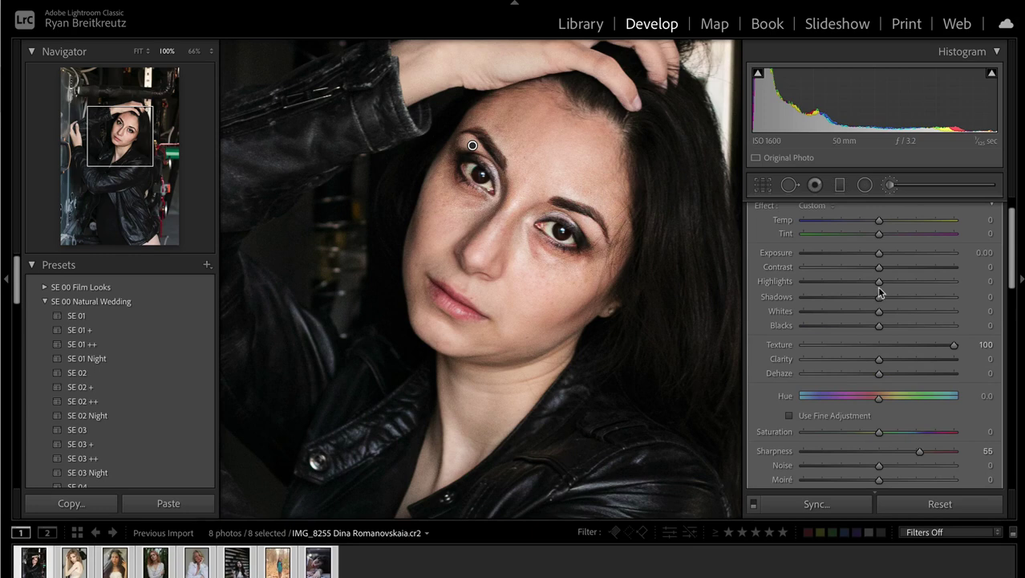
mouse_move(880, 282)
mouse_down()
mouse_move(968, 289)
mouse_move(883, 281)
mouse_up()
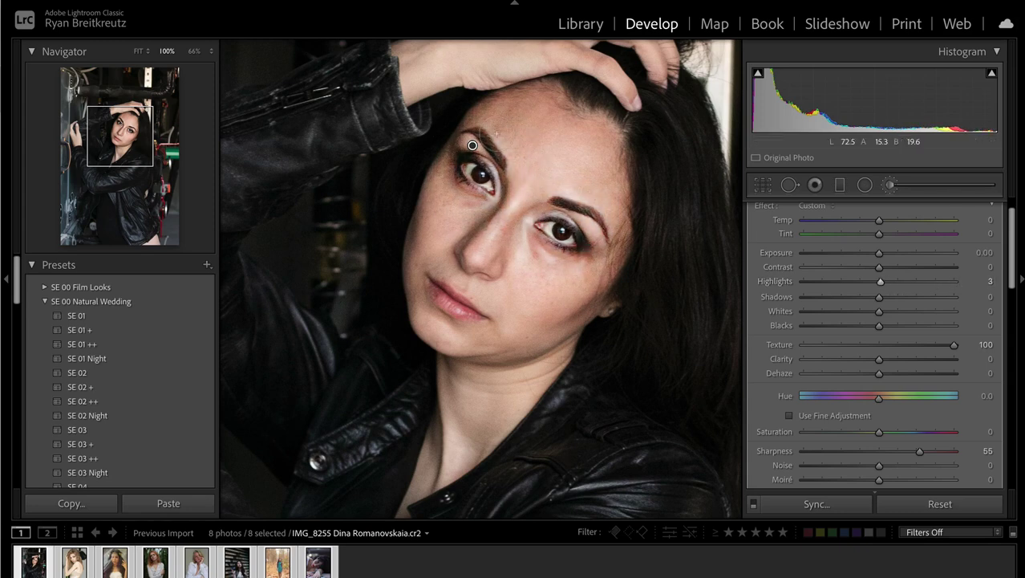
Step: Select the eye brush mask again and set its Texture to 83 and Highlights to 0
key(Return)
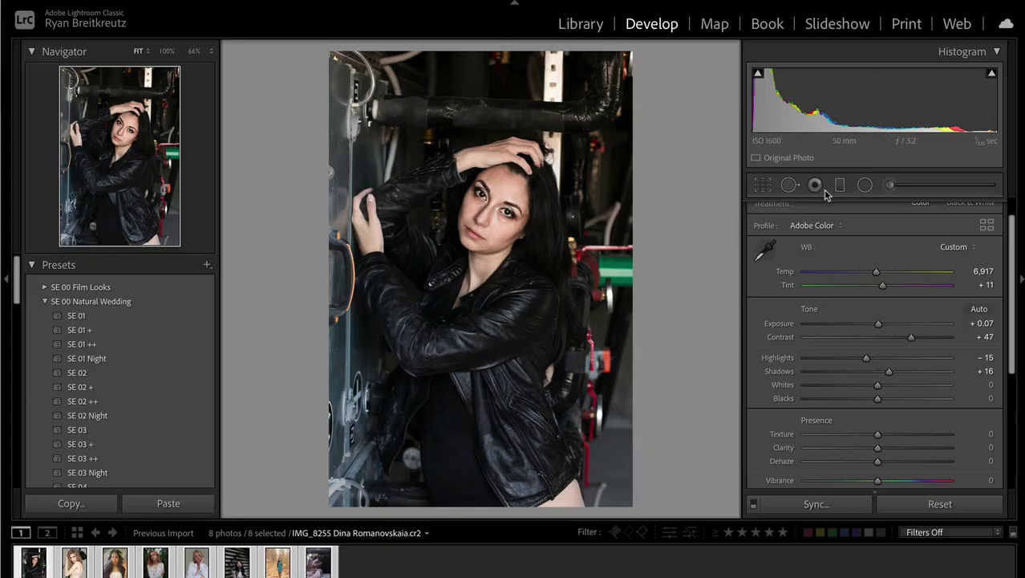
click(889, 185)
click(476, 188)
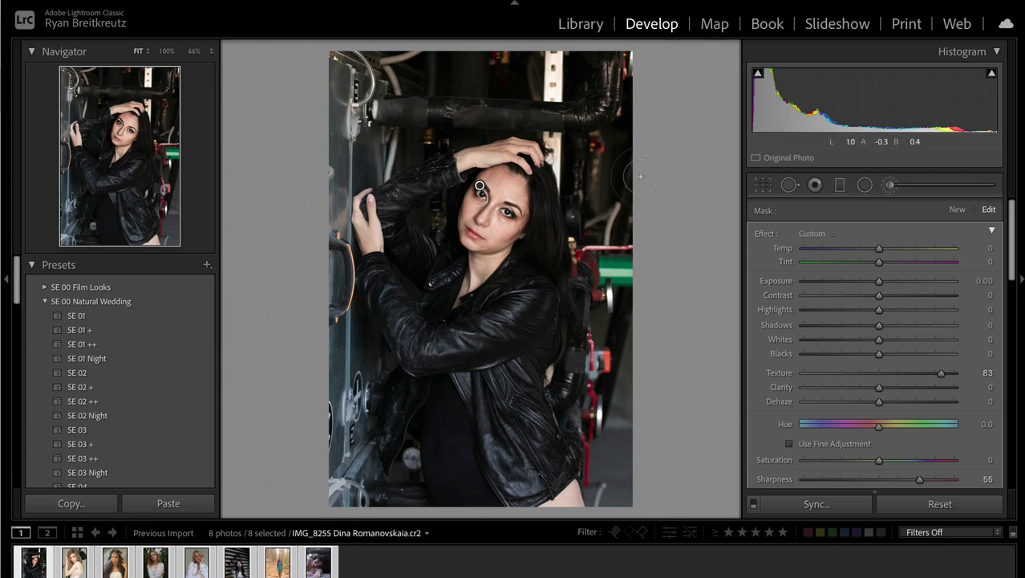
key(Return)
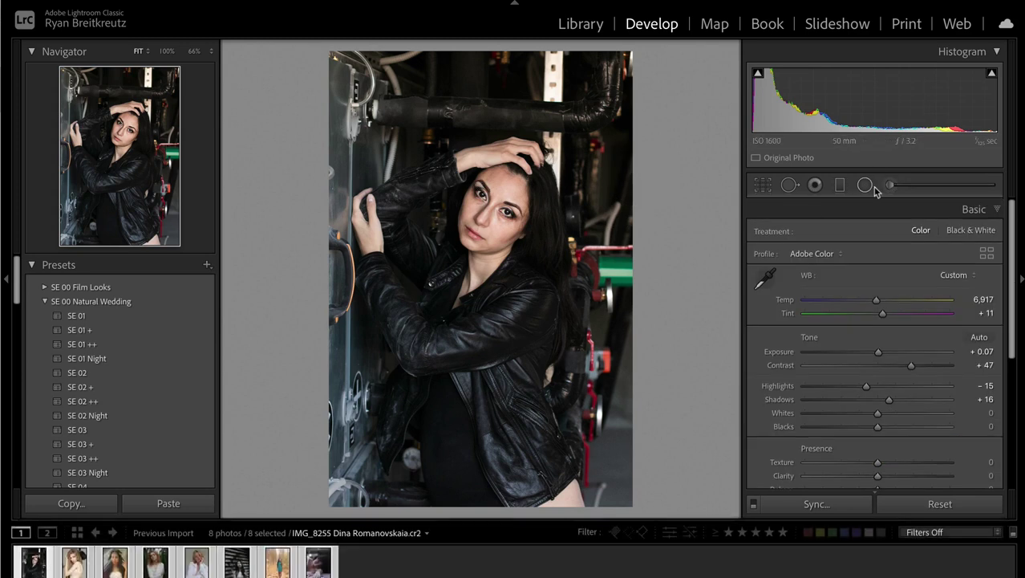
Step: Set the eye brush mask's Texture to 47 and undo the last brush stroke
click(890, 186)
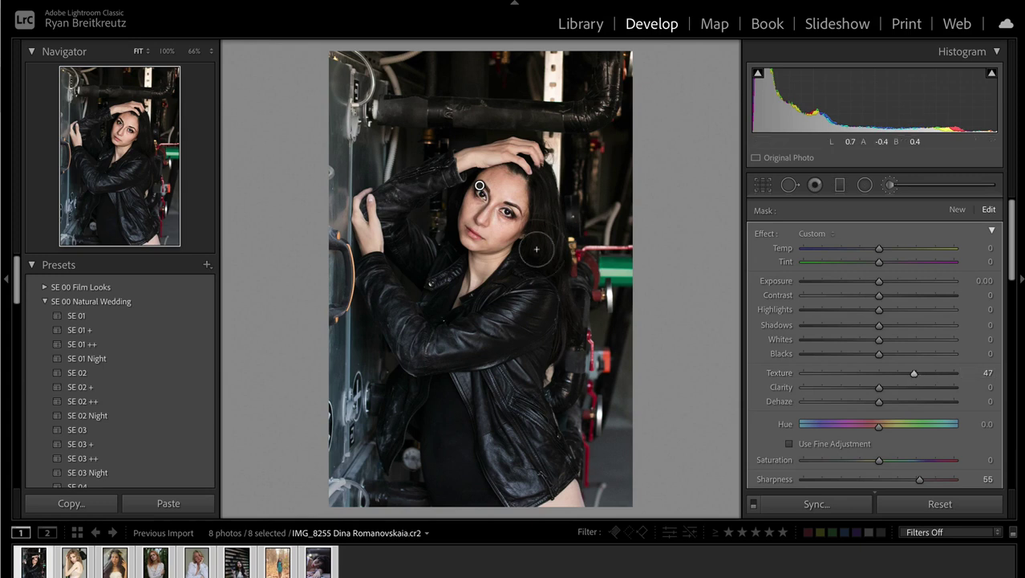
key(super+z)
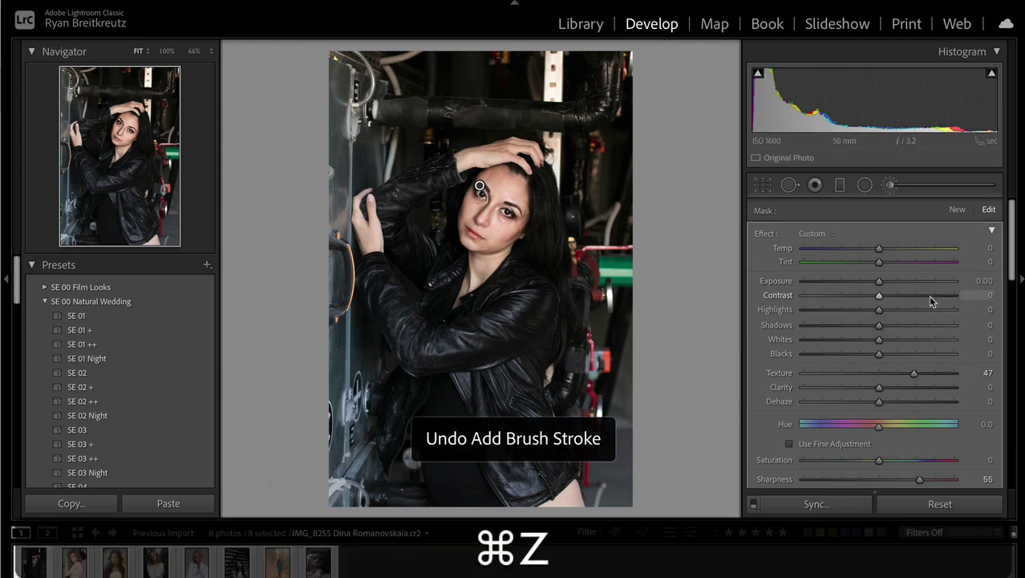
key(Return)
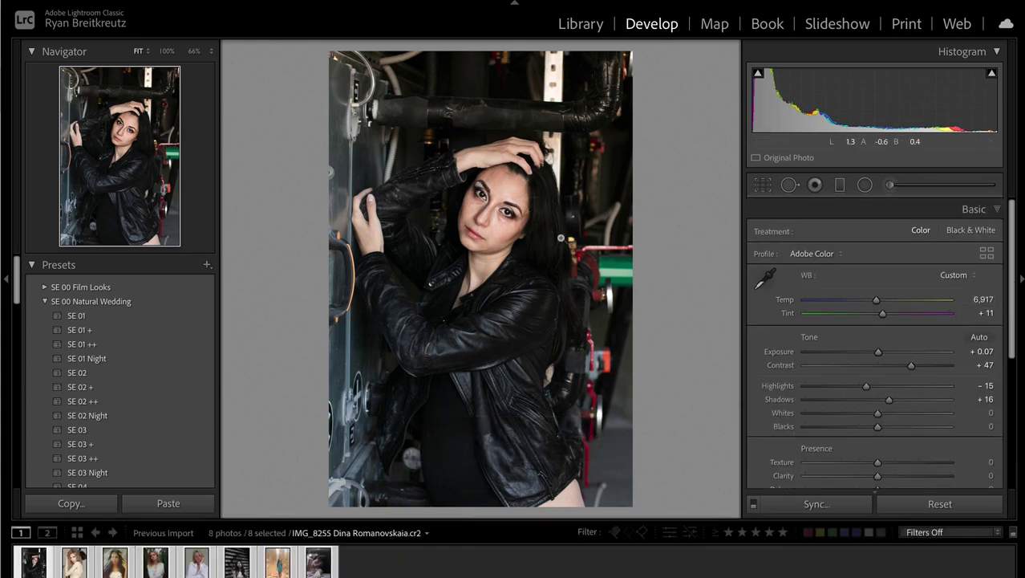
Step: Check the face at 100% and set the whole photo's sharpening Amount to 77
click(489, 167)
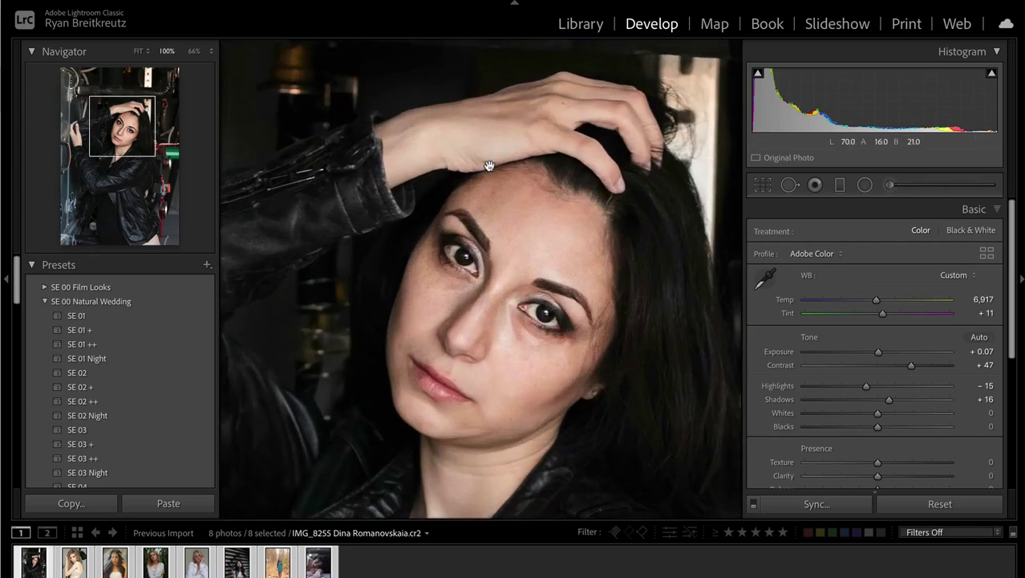
click(518, 361)
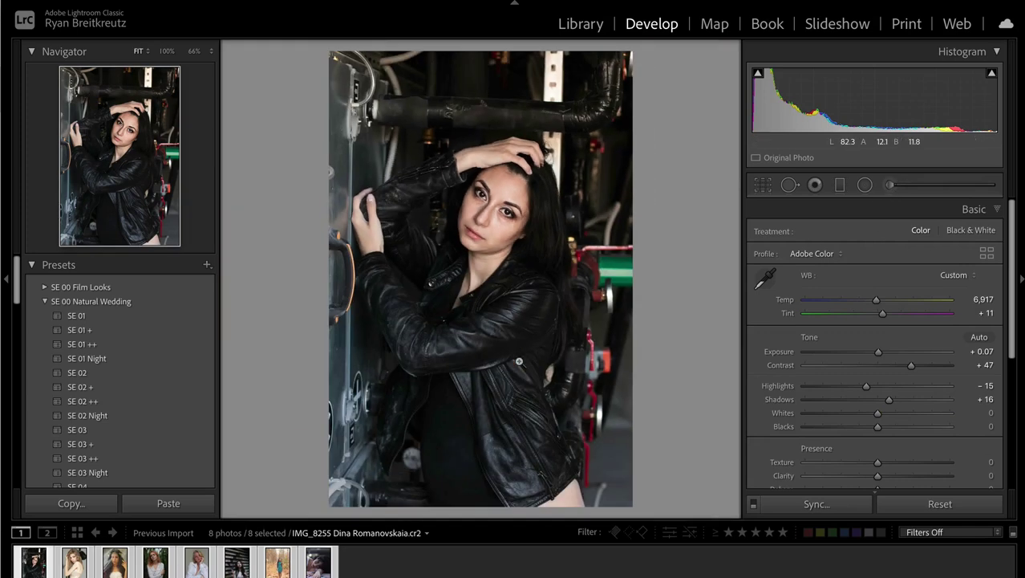
click(891, 186)
click(891, 186)
scroll(854, 313, down, 5)
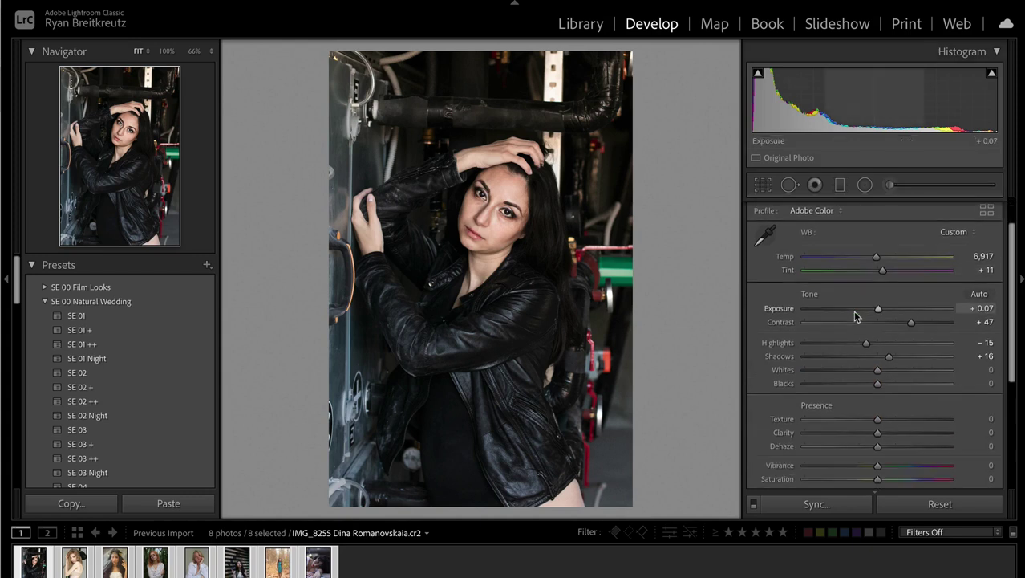
click(973, 387)
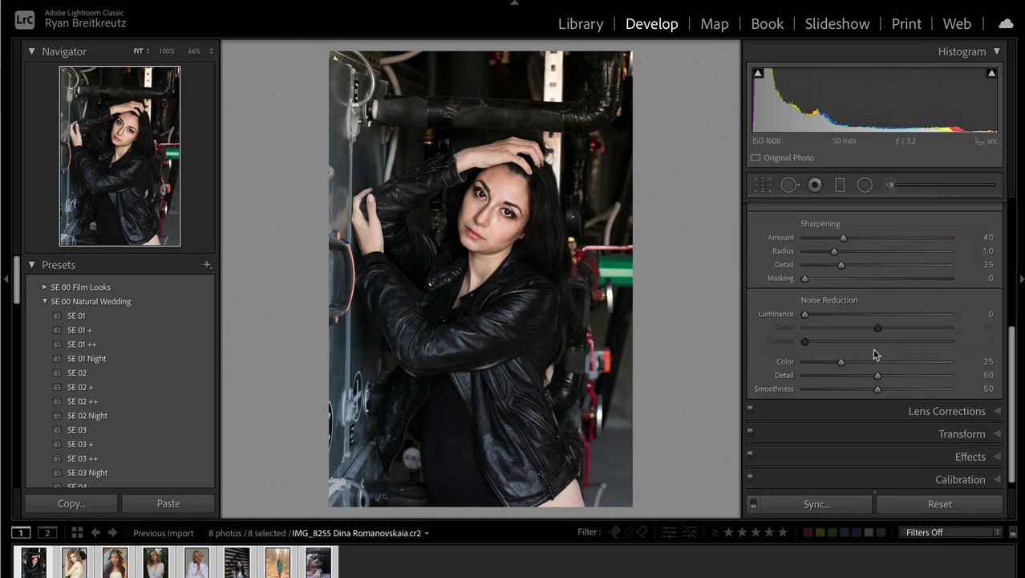
scroll(872, 348, up, 2)
mouse_move(877, 286)
mouse_down()
mouse_move(949, 286)
mouse_move(867, 283)
mouse_up()
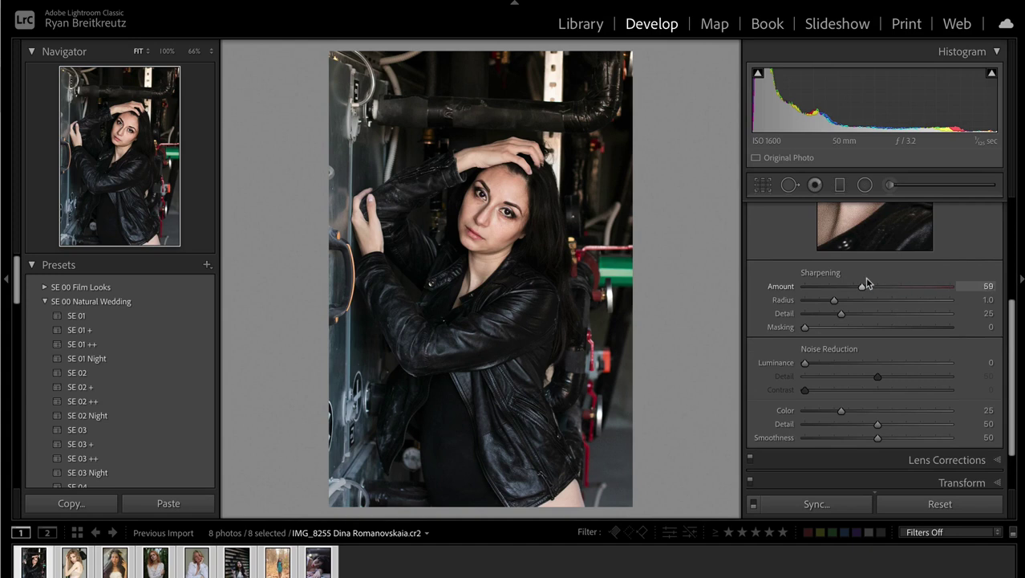
Step: Set the sharpening Masking to 54, using the black-and-white mask preview to limit sharpening to edges
key(alt)
alt+click(806, 328)
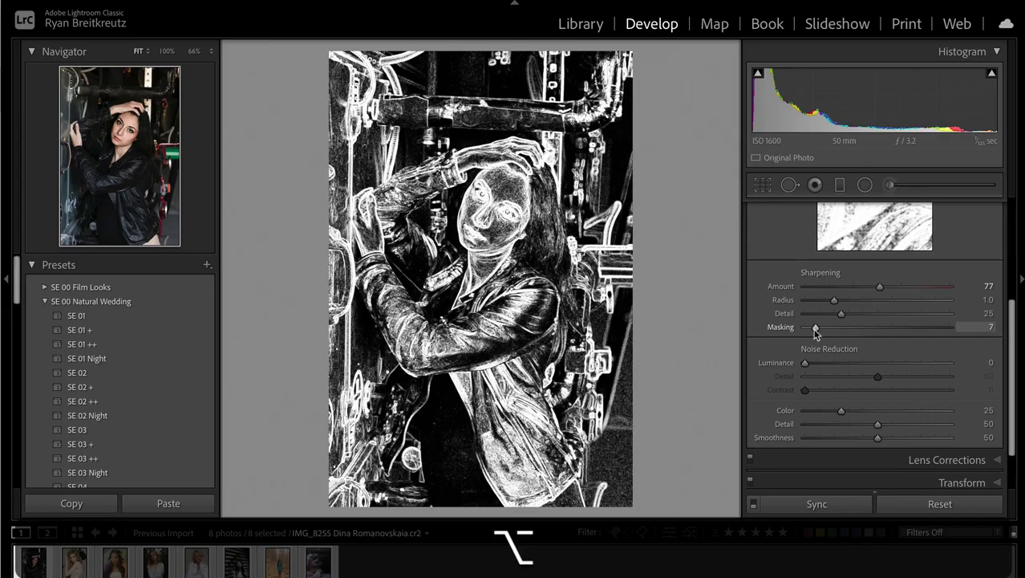
mouse_move(815, 328)
mouse_down()
mouse_move(806, 327)
mouse_move(888, 330)
mouse_move(806, 328)
mouse_up()
alt+click(806, 330)
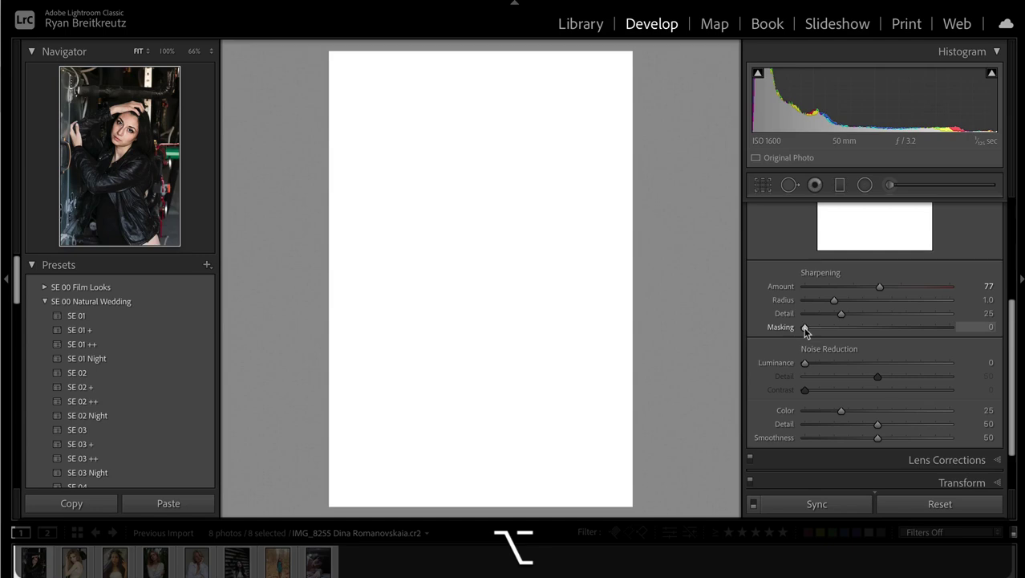
drag(808, 329, 883, 324)
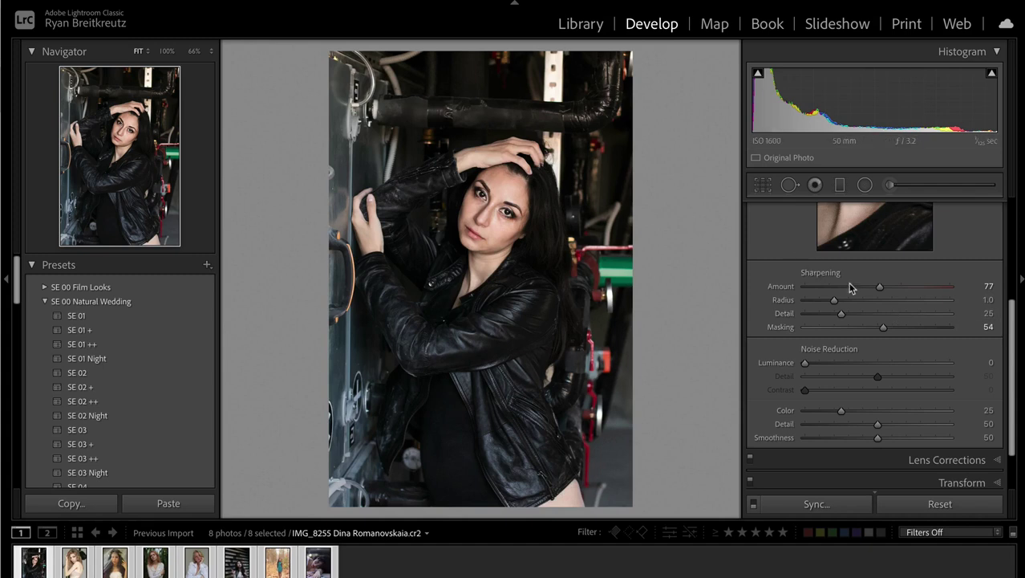
Step: Set the sharpening Radius to 1.0, Detail to 23 and Amount to 71, and compare the before and after views
key(alt)
drag(835, 299, 810, 301)
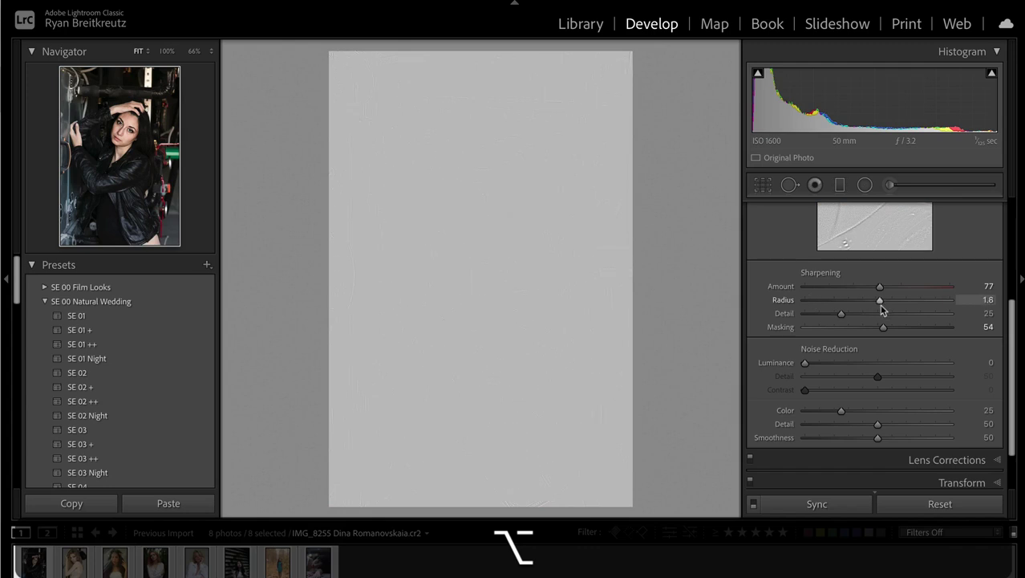
drag(922, 302, 837, 318)
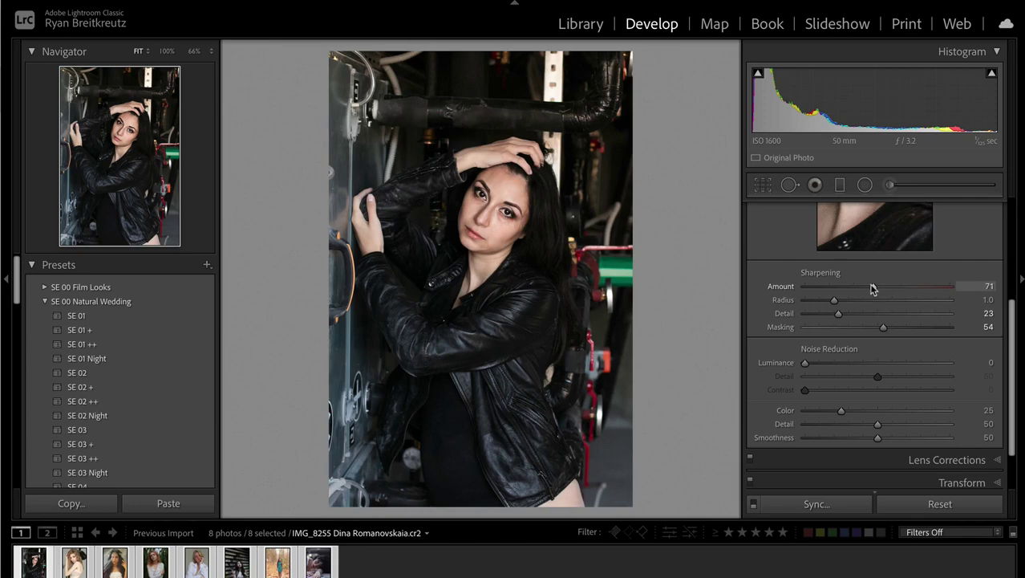
key(backslash)
key(backslash)
key(backslash)
key(backslash)
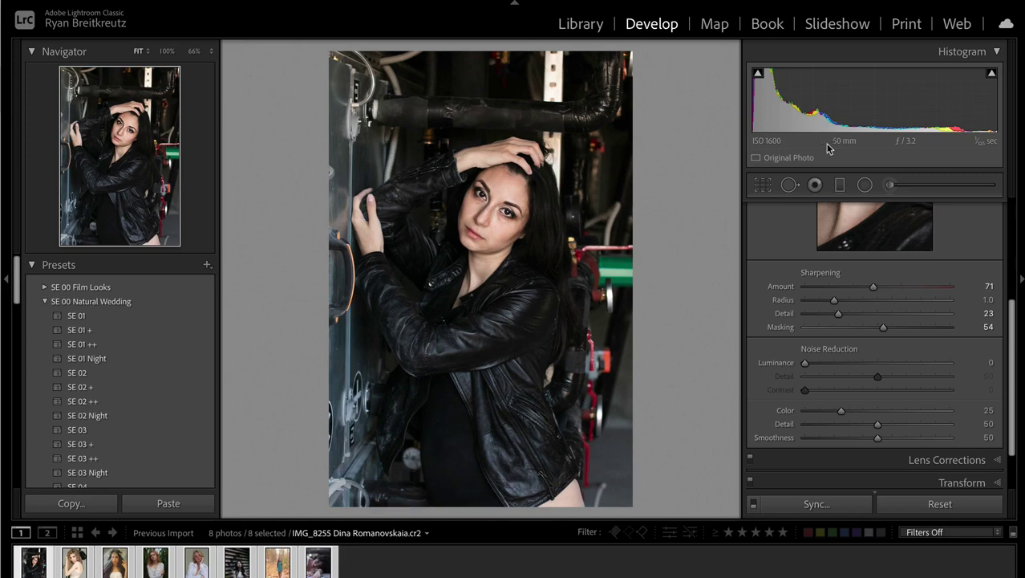
Step: Draw a tall radial filter around the woman, spanning the photo's full height, and reset all its effect values
click(864, 186)
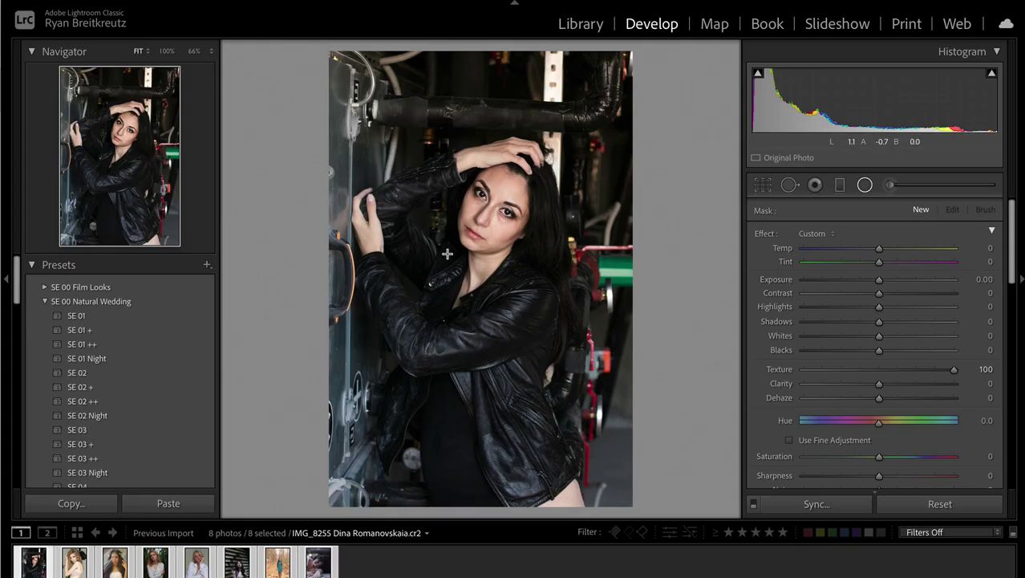
drag(447, 254, 587, 518)
drag(493, 332, 537, 353)
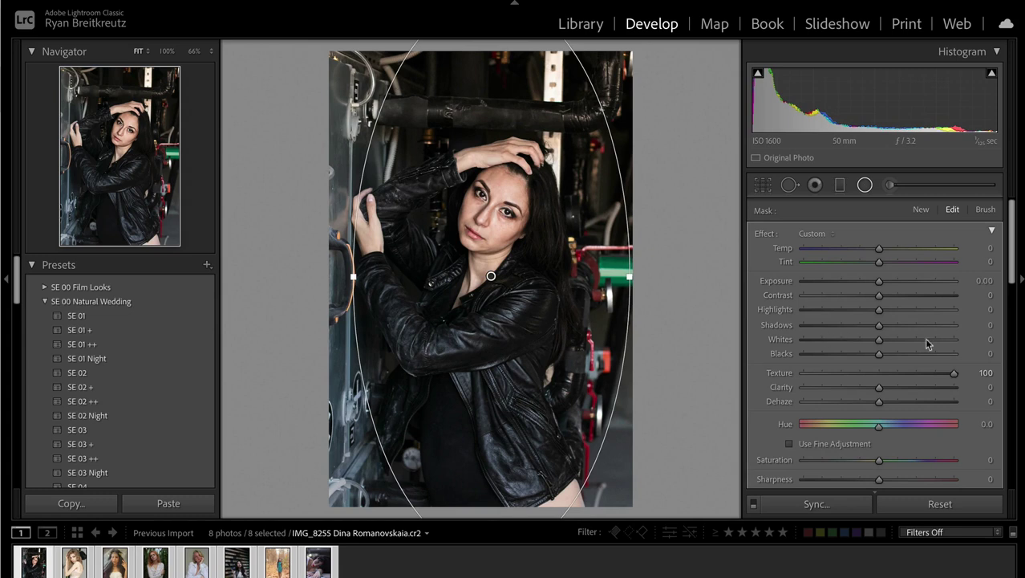
key(alt)
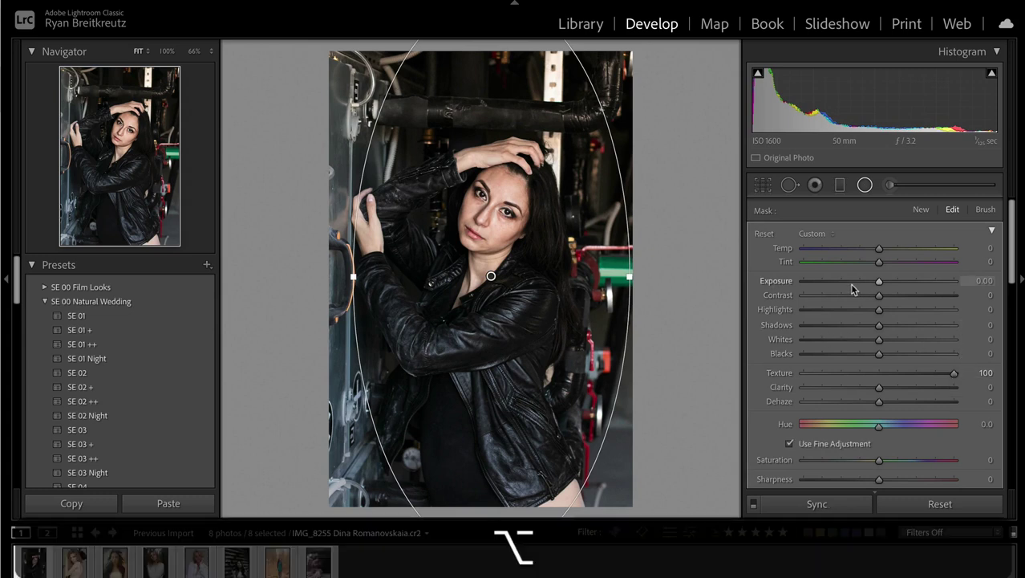
alt+click(764, 233)
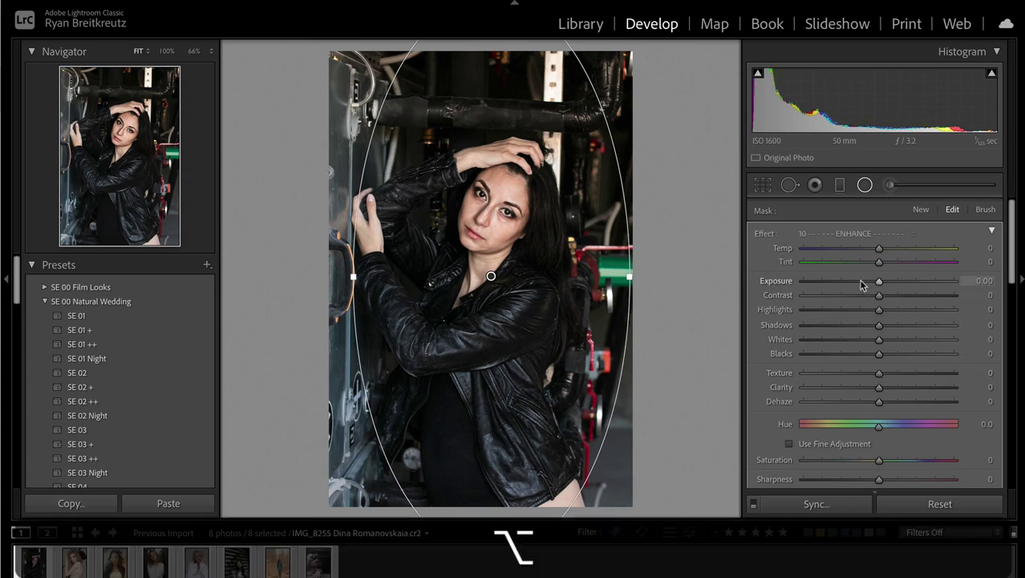
Step: Set the radial filter's Contrast to -39 and check its coverage with the mask overlay
drag(855, 302, 1008, 279)
drag(916, 295, 852, 299)
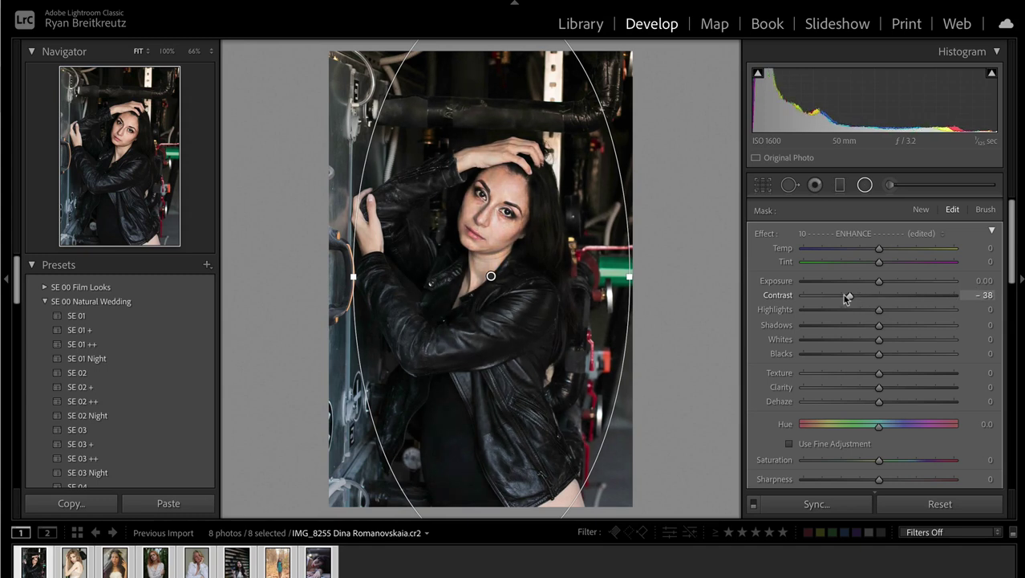
drag(905, 300, 736, 301)
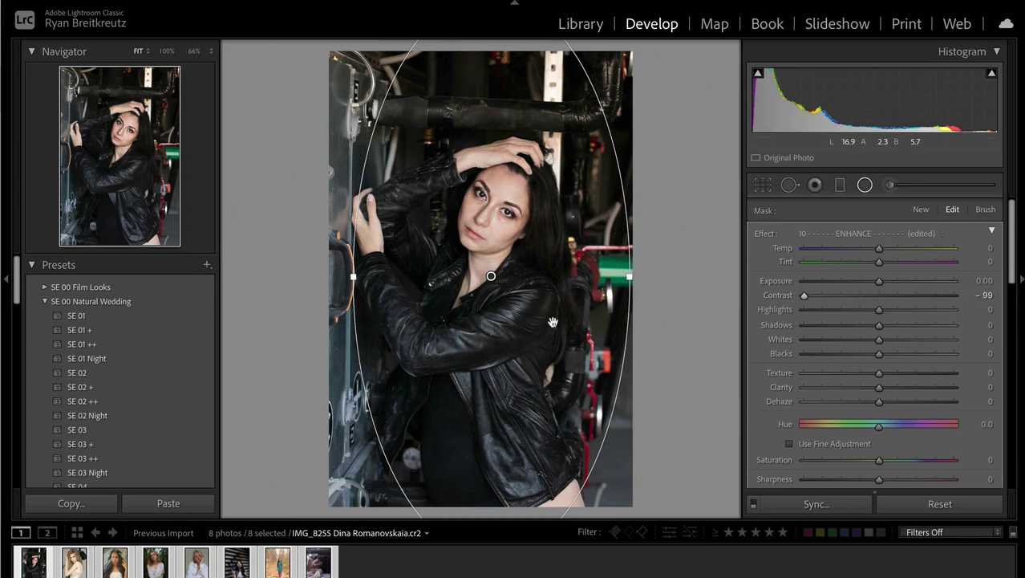
key(o)
drag(805, 296, 849, 297)
key(o)
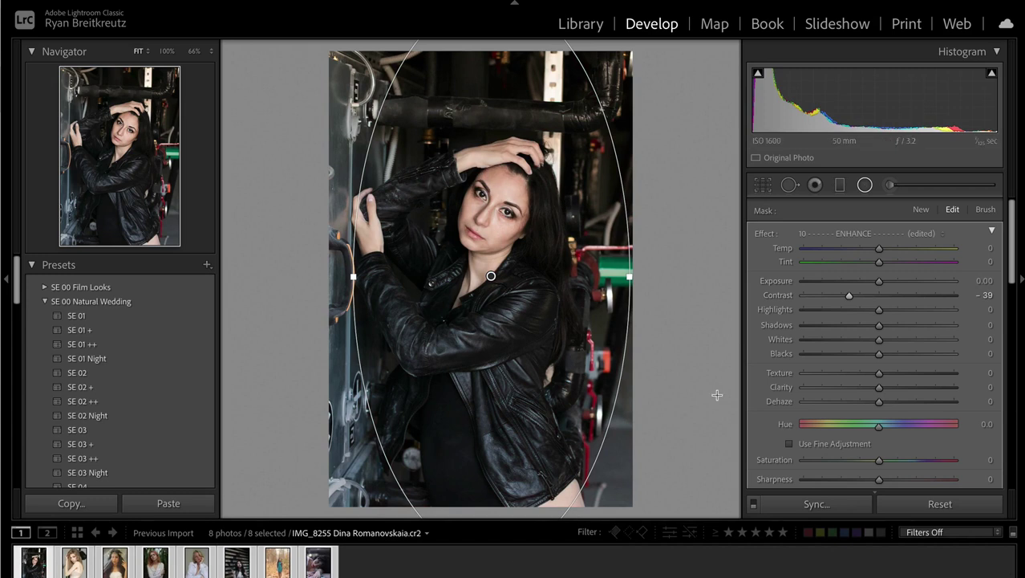
Step: Set the radial filter's Whites to 32, and delete the filter and undo the deletion
scroll(883, 321, down, 1)
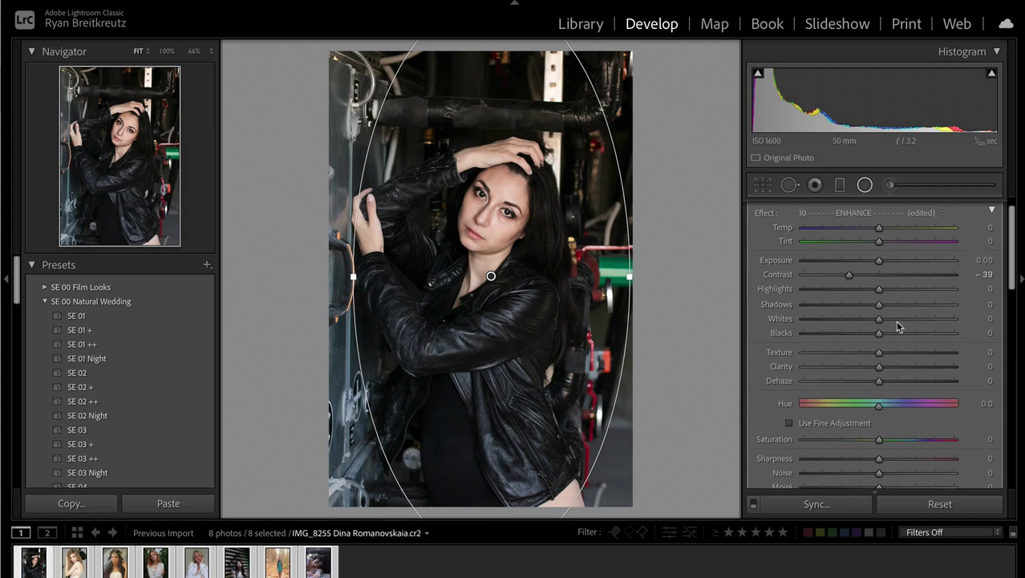
drag(880, 321, 915, 320)
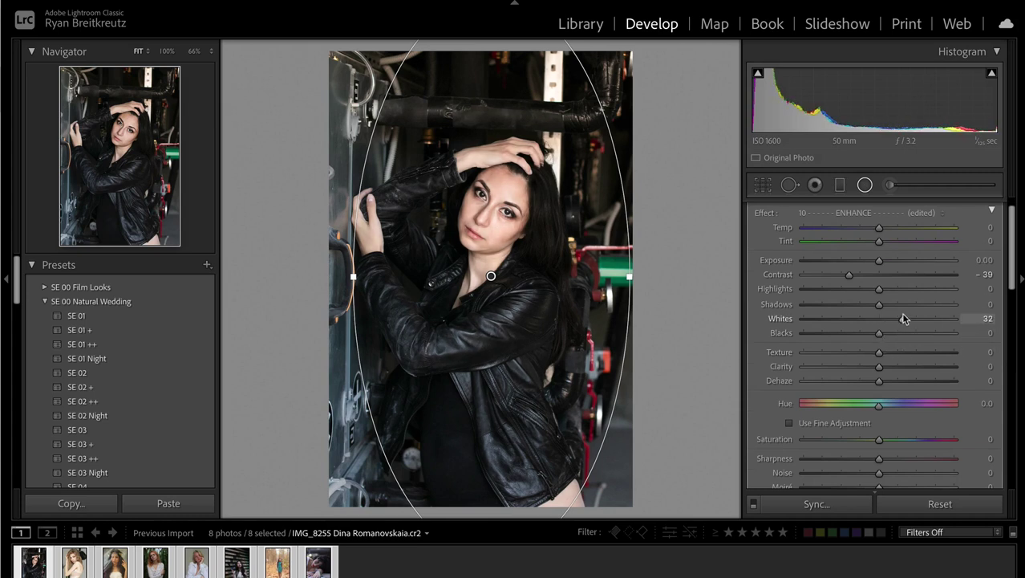
key(BackSpace)
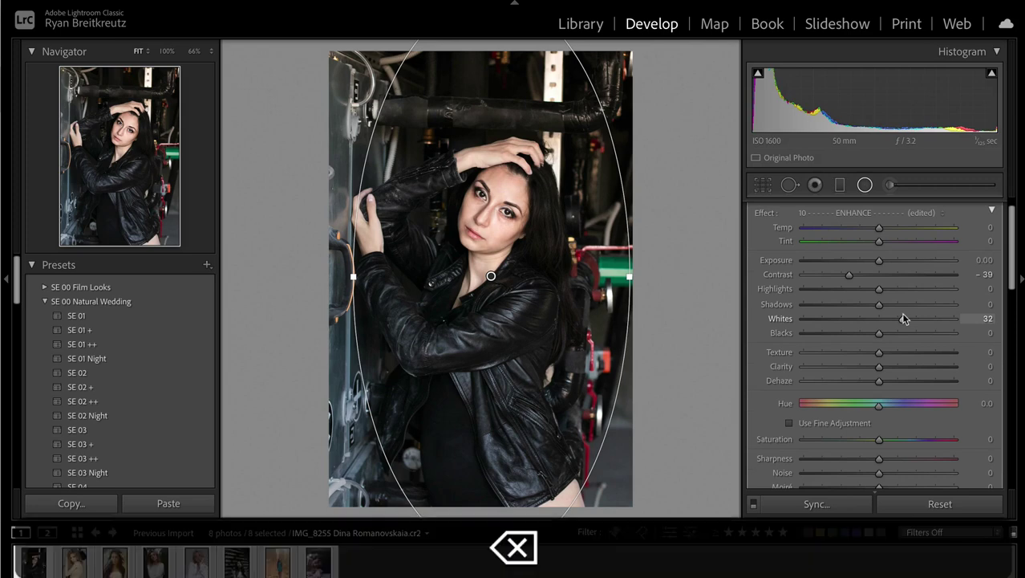
key(super+z)
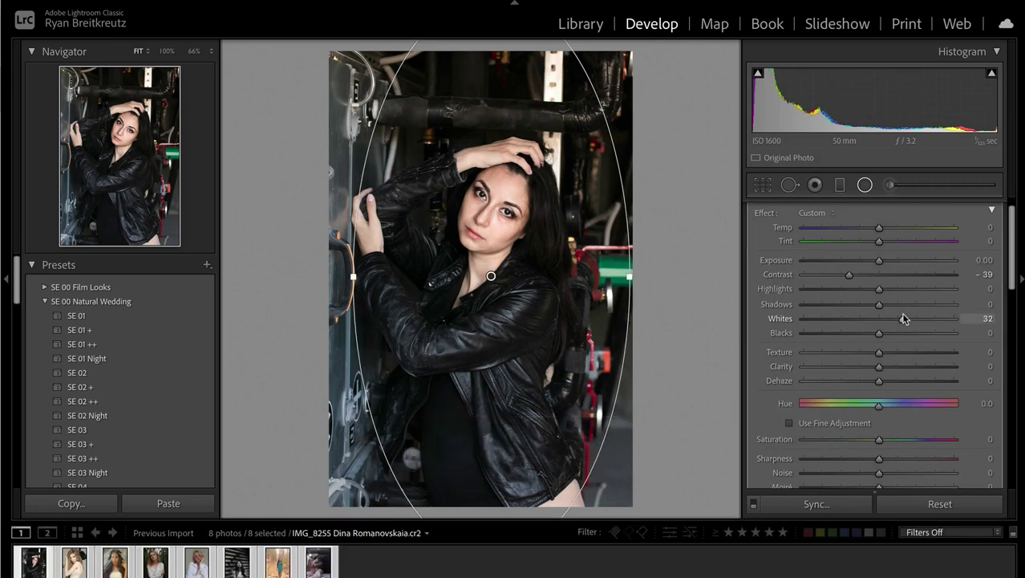
Step: Set the Clarity of the radial filter around the woman to -6
scroll(882, 361, down, 5)
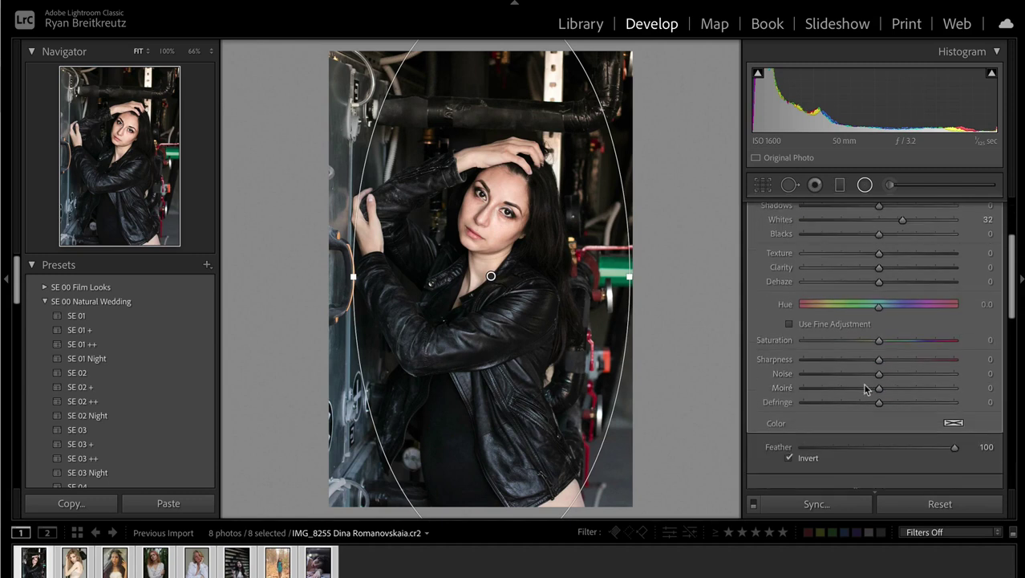
scroll(875, 397, up, 3)
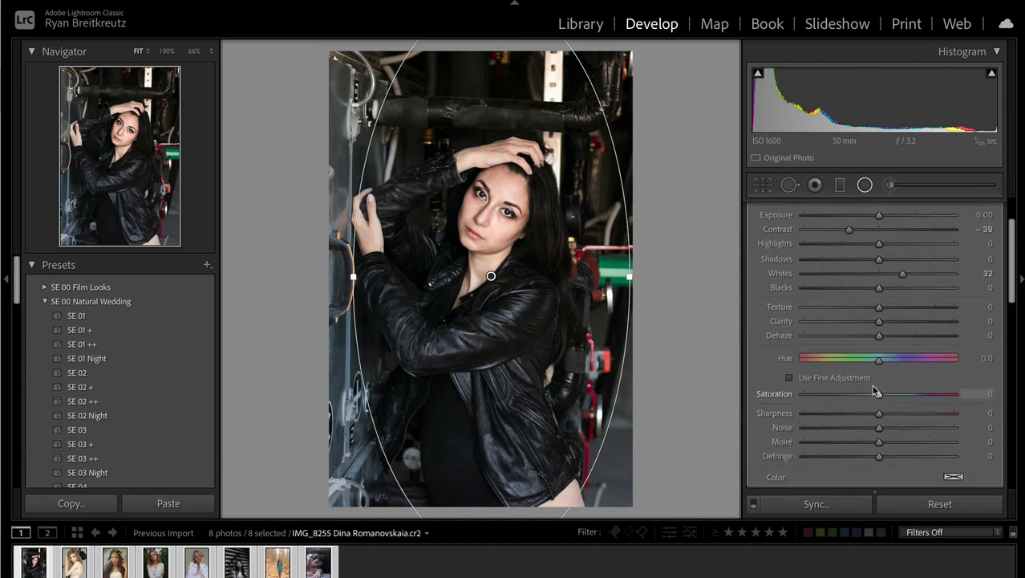
mouse_move(880, 323)
mouse_down()
mouse_move(770, 339)
mouse_move(876, 329)
mouse_move(865, 333)
mouse_up()
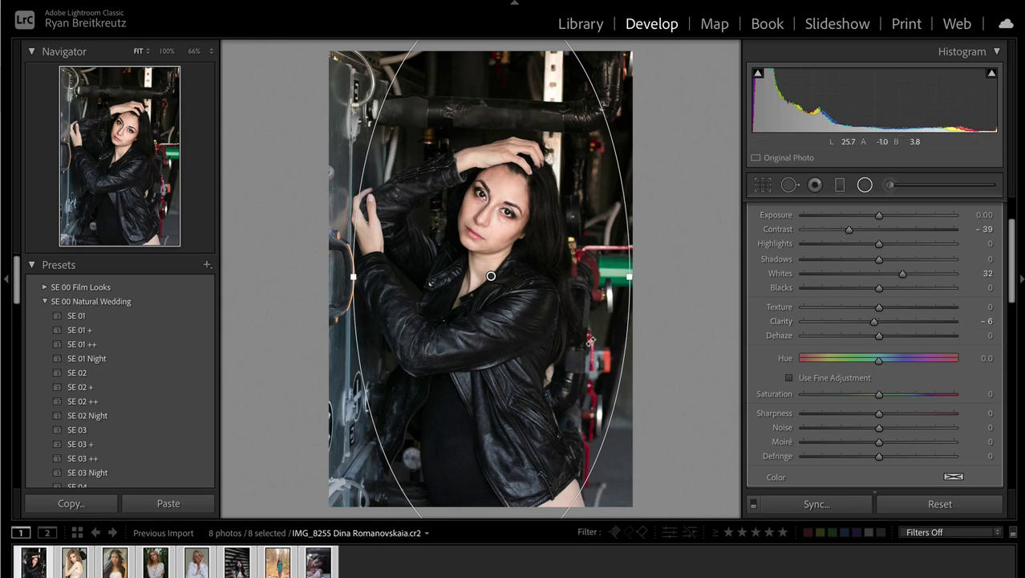
Step: Duplicate the radial filter and invert the copy to cover the area outside the ellipse, checking it with the mask overlay
right_click(491, 278)
click(511, 291)
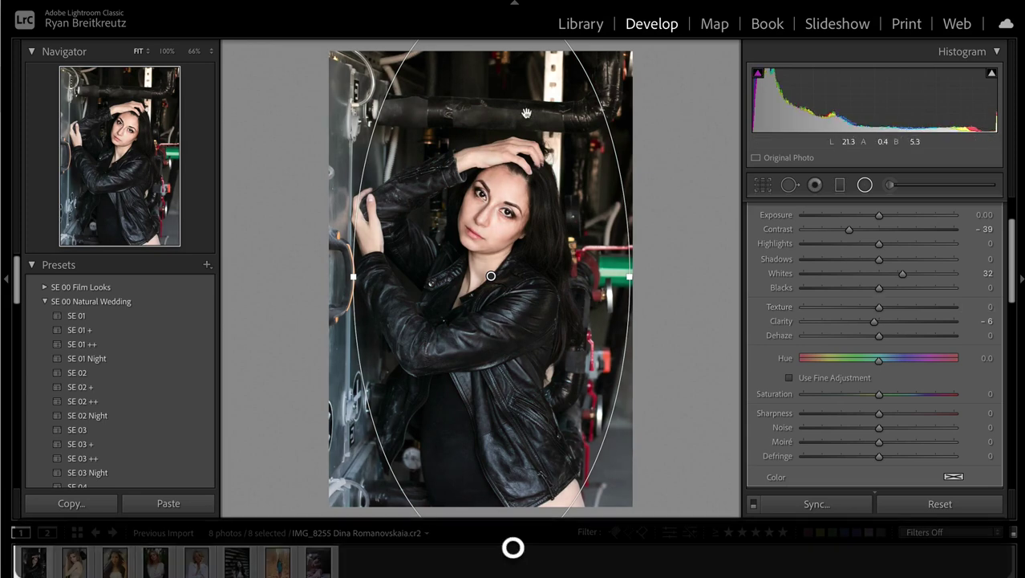
key(o)
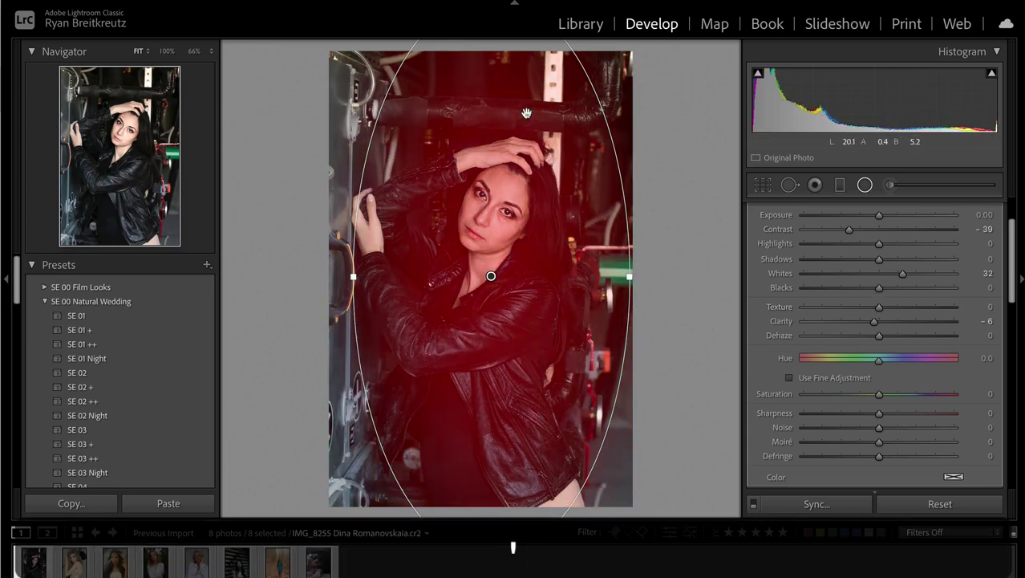
key(o)
Step: Reset all effect values of the duplicated radial filter and set its Exposure to -1.17 to darken the surroundings
scroll(900, 285, up, 2)
alt+click(766, 239)
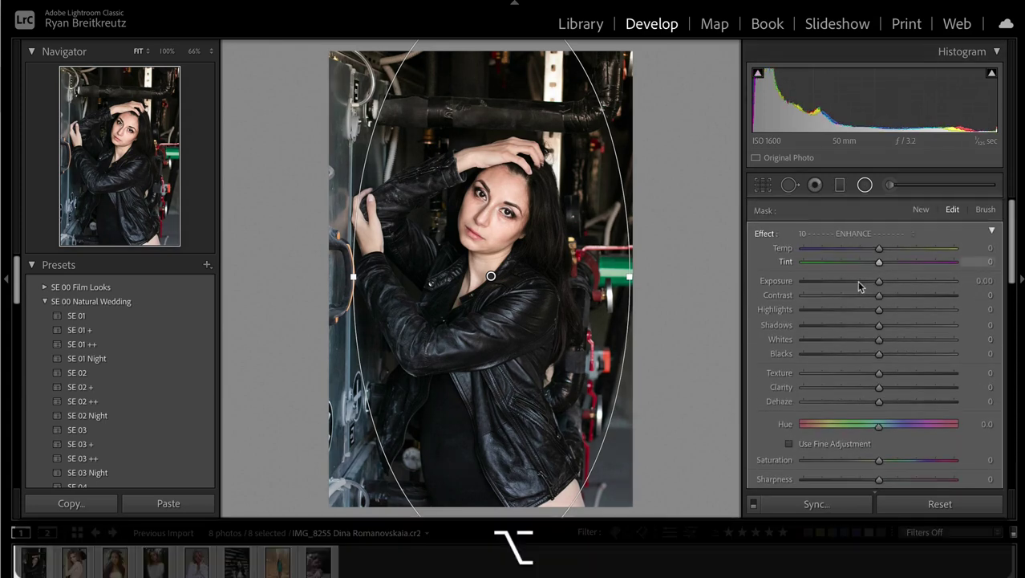
mouse_move(872, 284)
mouse_down()
mouse_move(845, 285)
mouse_move(857, 286)
mouse_up()
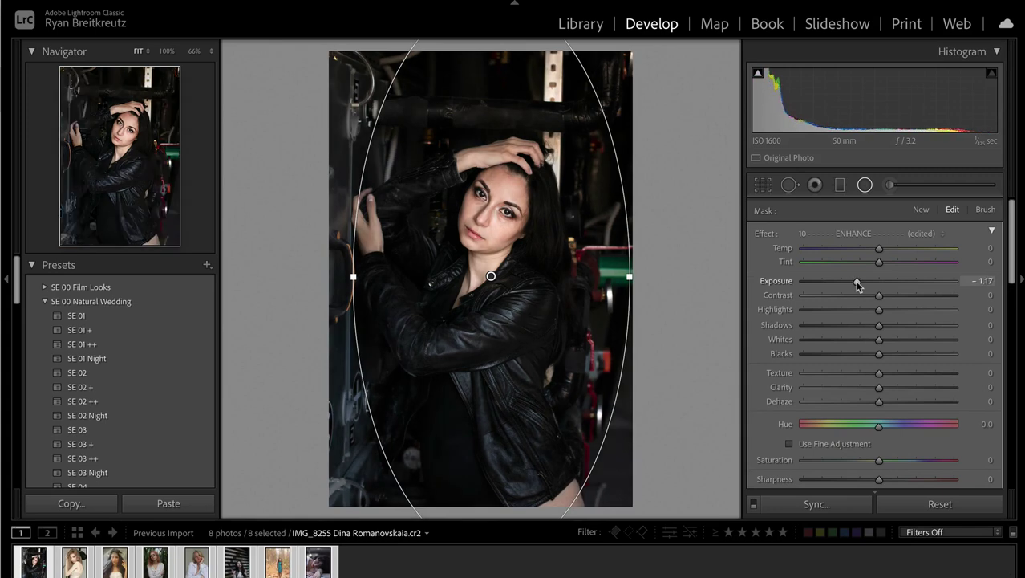
Step: Finish editing the radial filter and compare the leather-jacket portrait with its unedited version
key(Return)
key(backslash)
key(backslash)
key(backslash)
key(backslash)
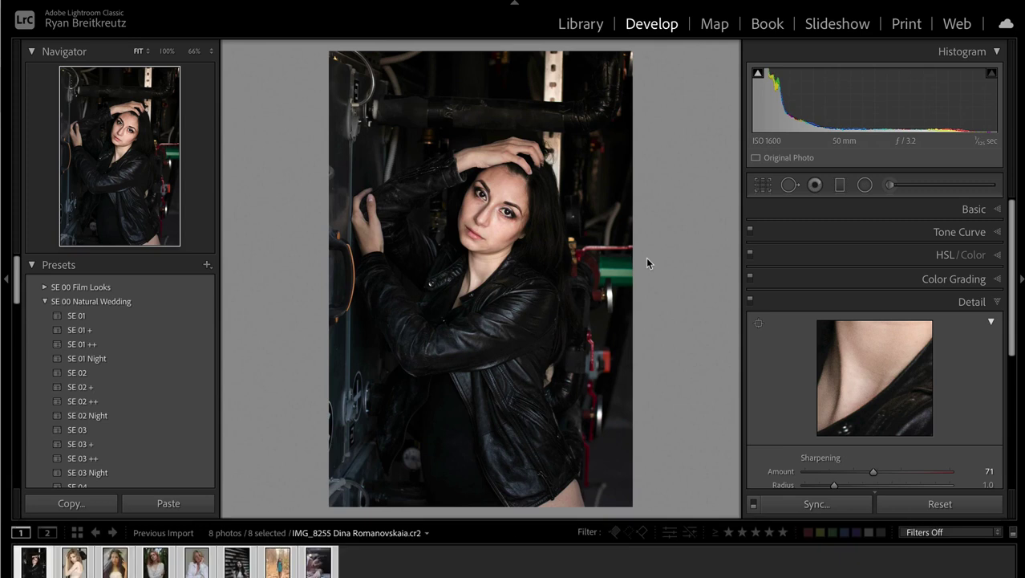
Step: Paint the 11 Add Texture preset over the woman's leather jacket with the adjustment brush and finish the mask
click(893, 187)
click(826, 235)
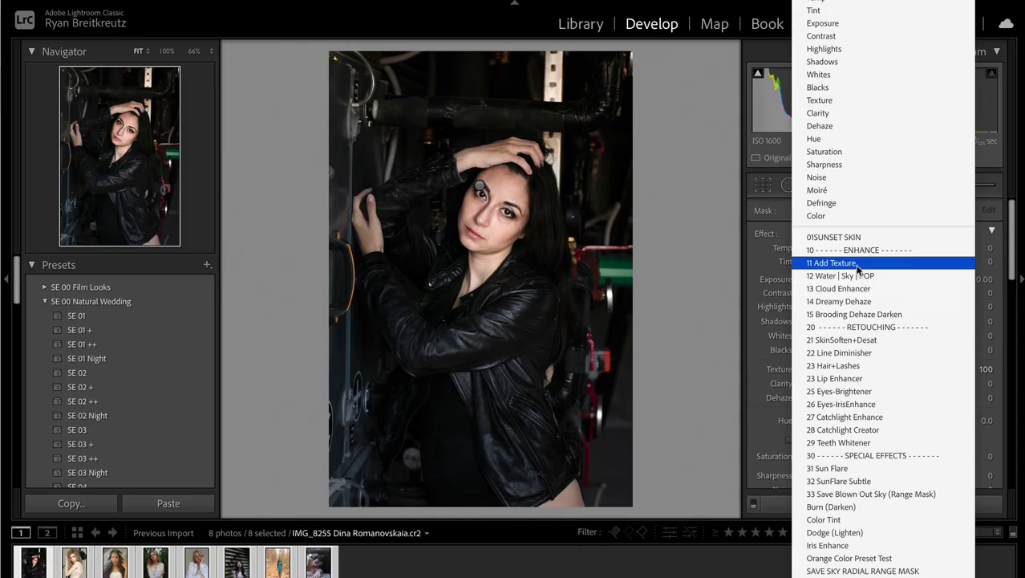
click(857, 264)
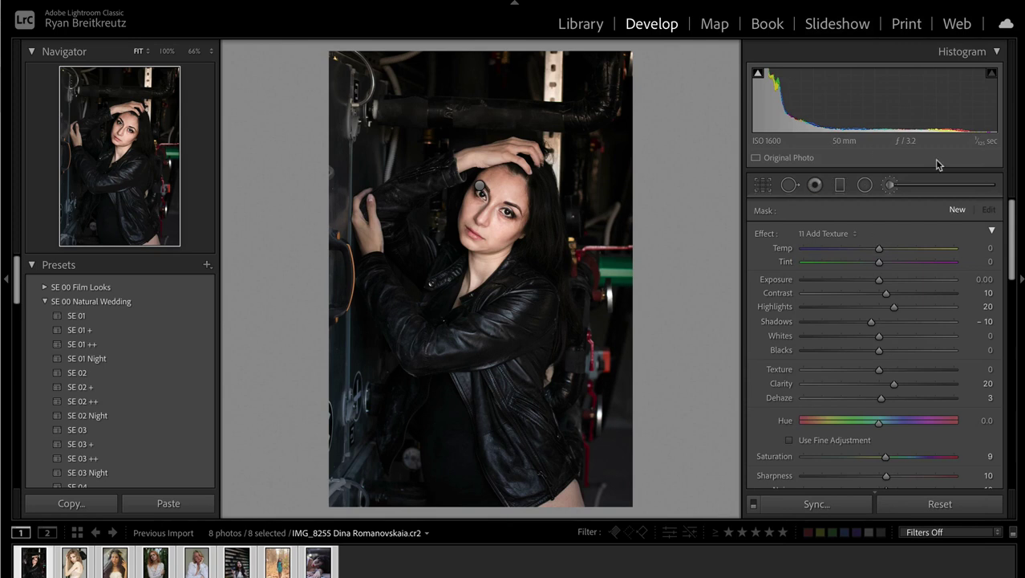
scroll(862, 273, down, 3)
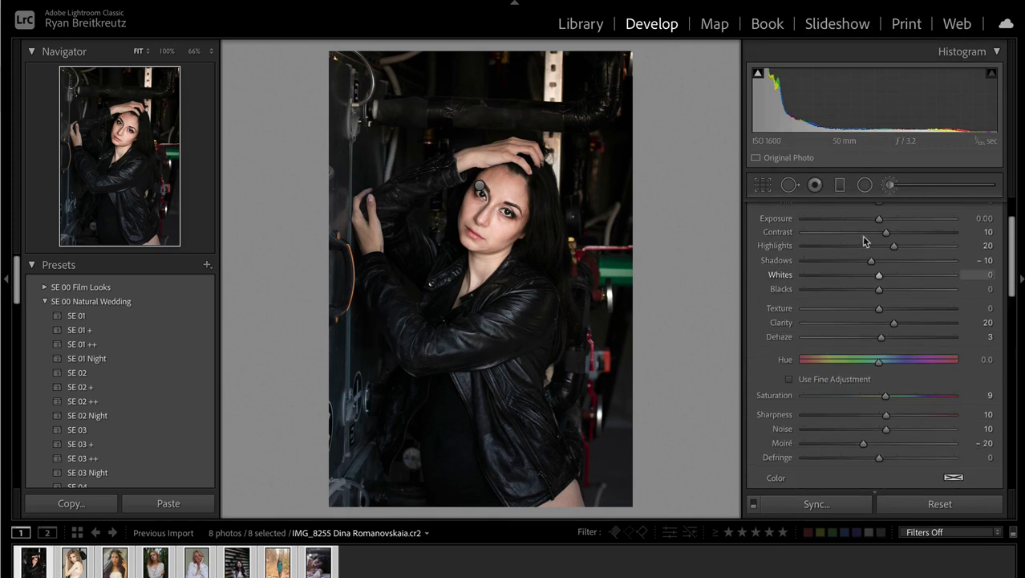
scroll(878, 365, down, 2)
scroll(879, 365, up, 5)
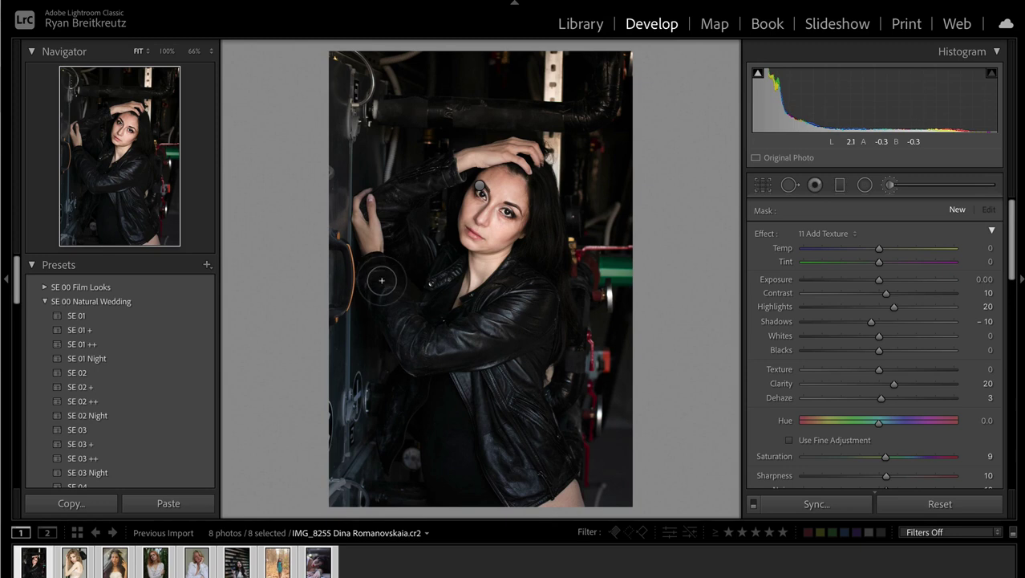
mouse_move(537, 310)
mouse_down()
mouse_move(477, 327)
mouse_move(512, 309)
mouse_move(498, 339)
mouse_move(517, 328)
mouse_move(517, 378)
mouse_up()
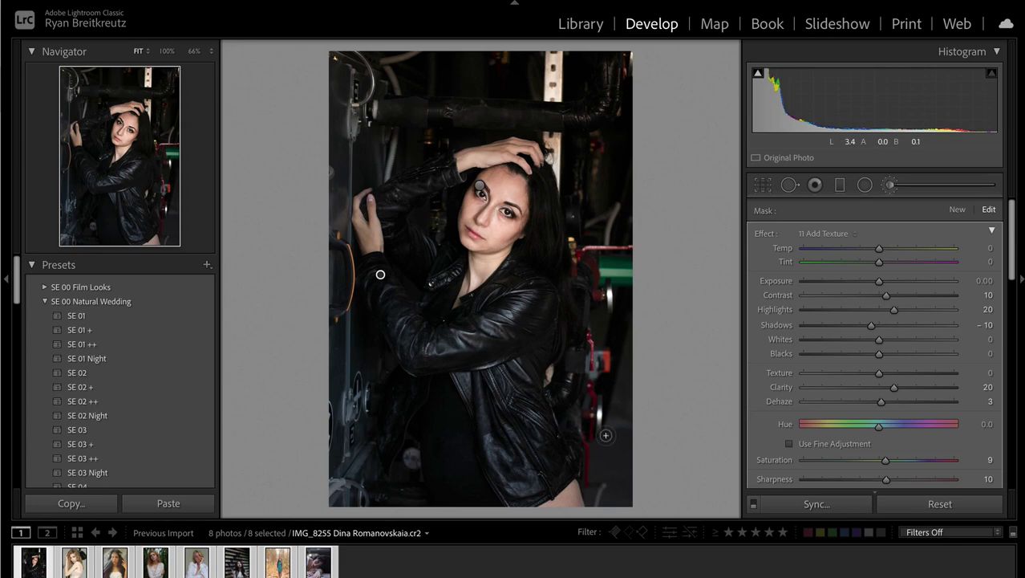
key(Return)
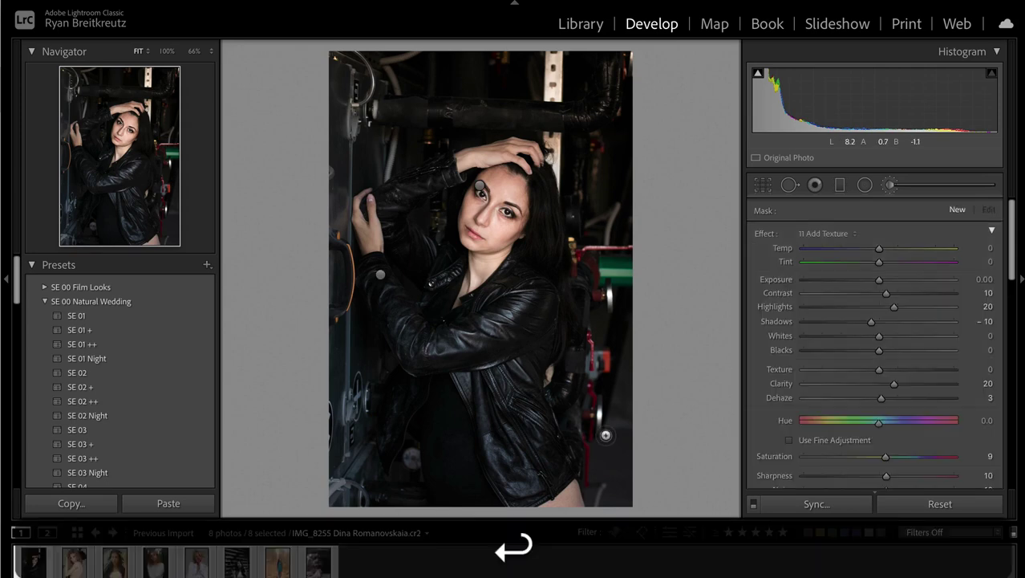
Step: Compare the textured jacket portrait with the original photo several times
key(backslash)
key(backslash)
key(backslash)
key(backslash)
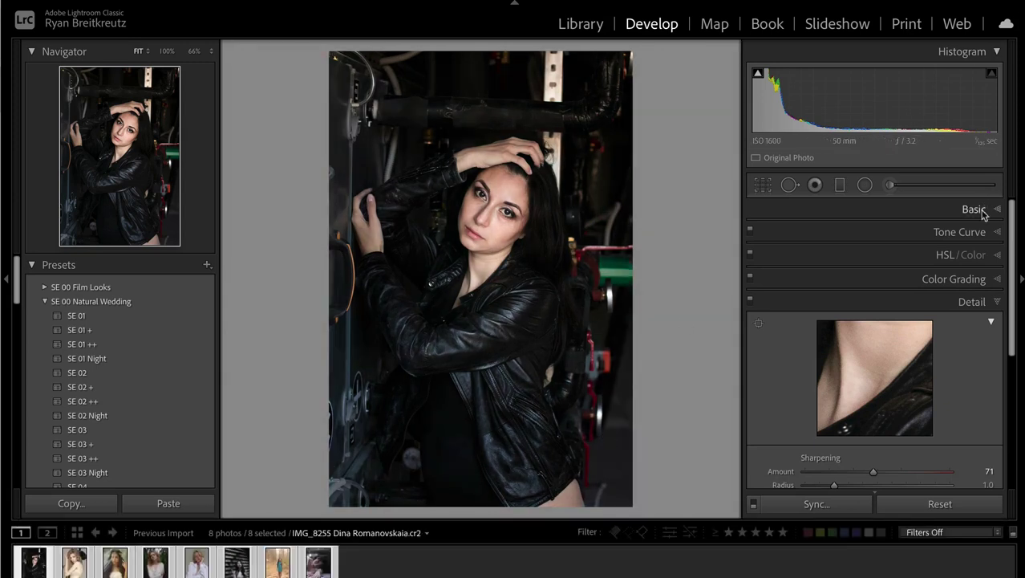
Step: Shape an S-curve on the tone curve with an anchored midpoint, highlights raised from input 177 to output 192, and lowered shadows, viewing the photo full screen
click(960, 233)
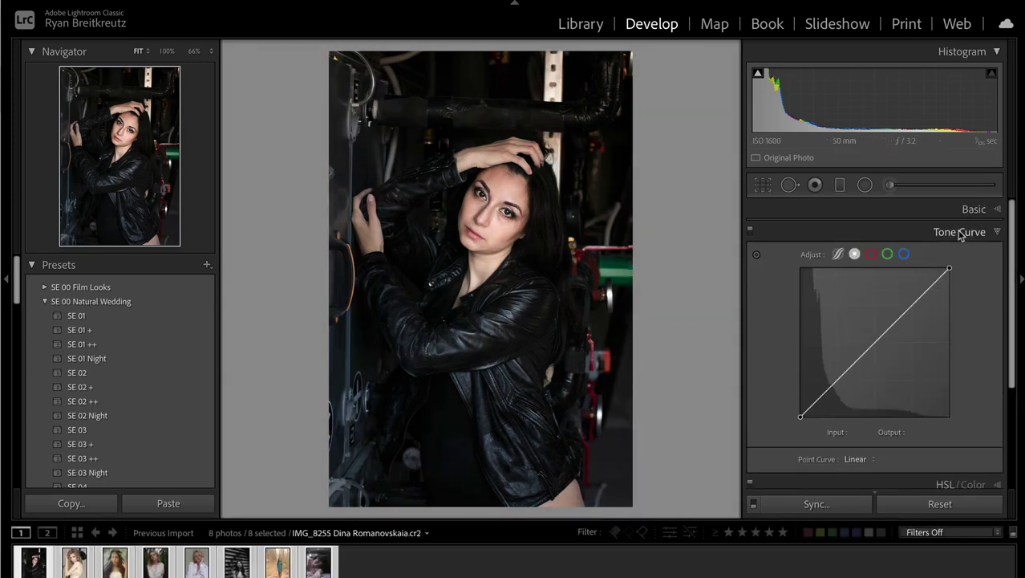
click(874, 344)
drag(902, 315, 904, 305)
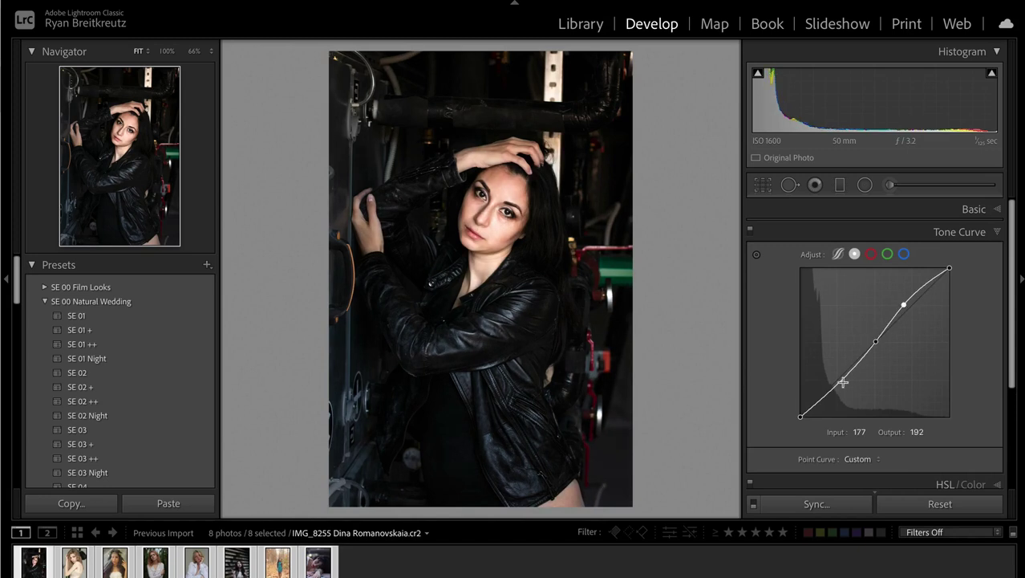
drag(843, 376, 840, 387)
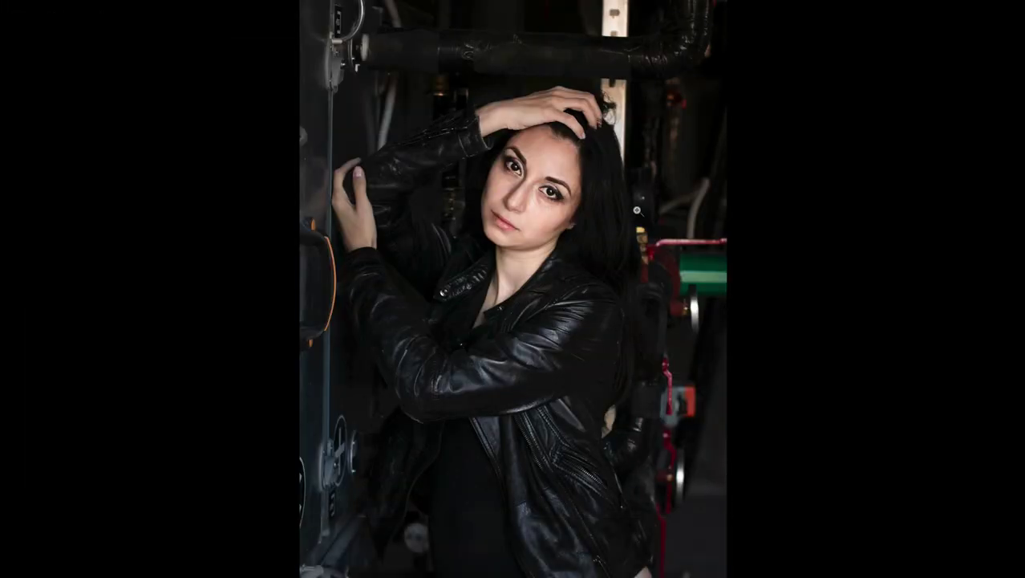
key(f)
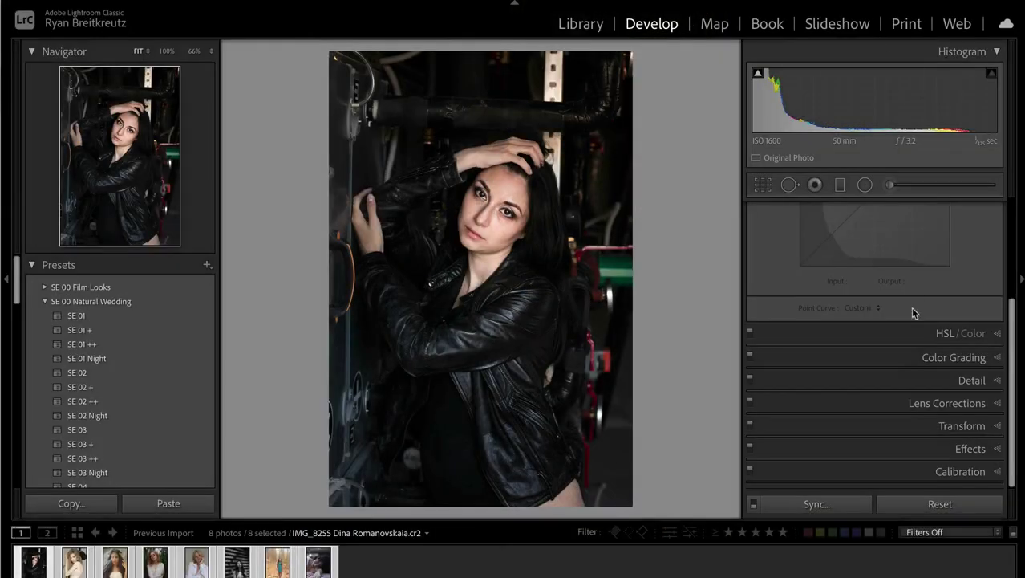
scroll(858, 310, up, 1)
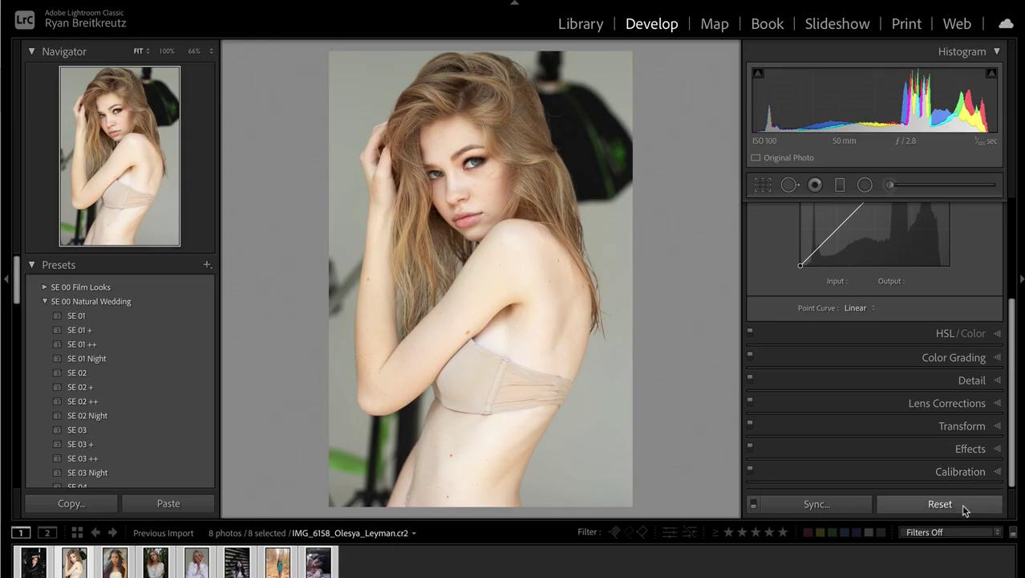
Step: Open the basic adjustments for the blonde woman's portrait, and try an Exposure of +0.25 and reset it
scroll(883, 403, up, 5)
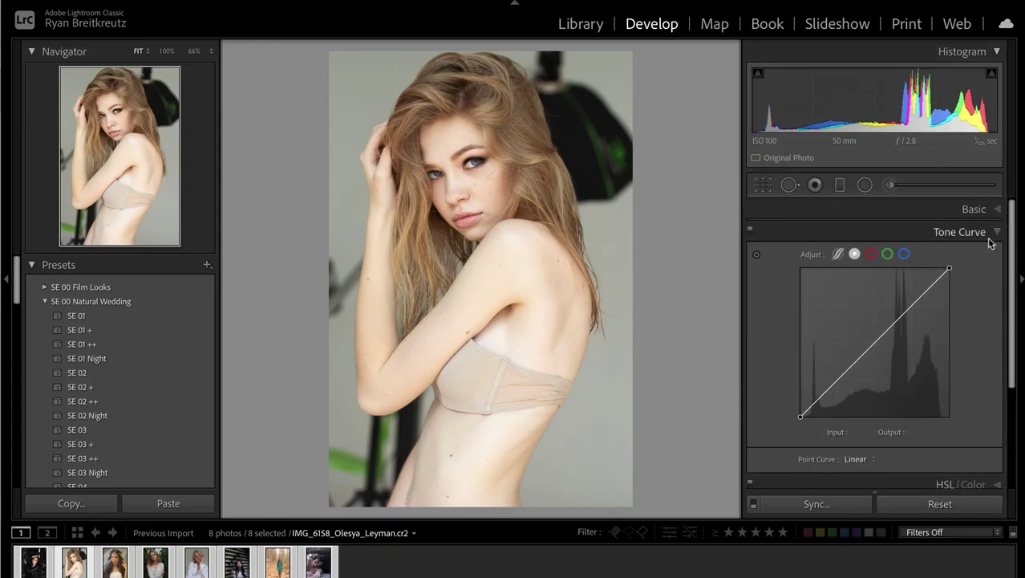
click(992, 238)
click(984, 212)
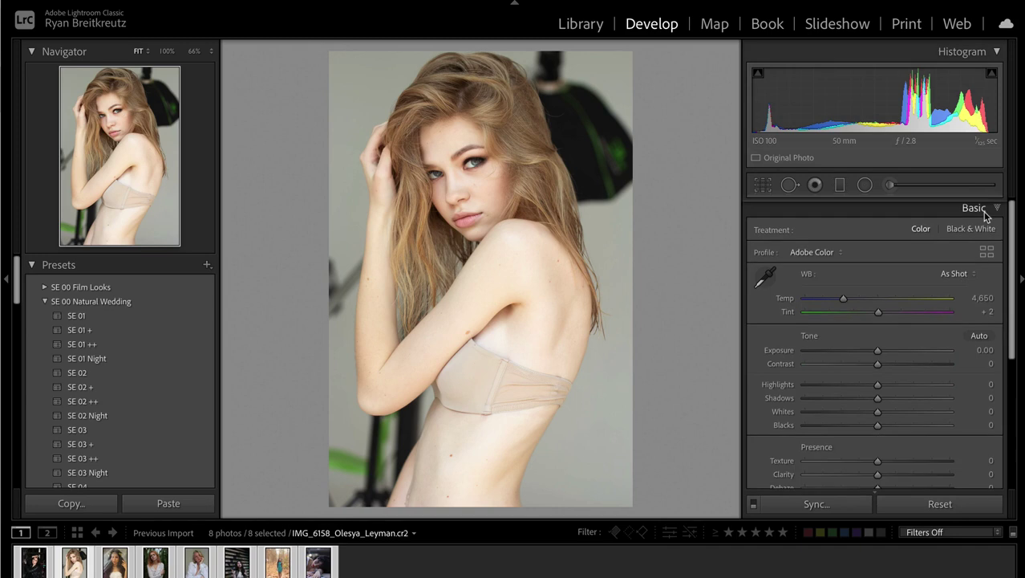
drag(887, 353, 881, 354)
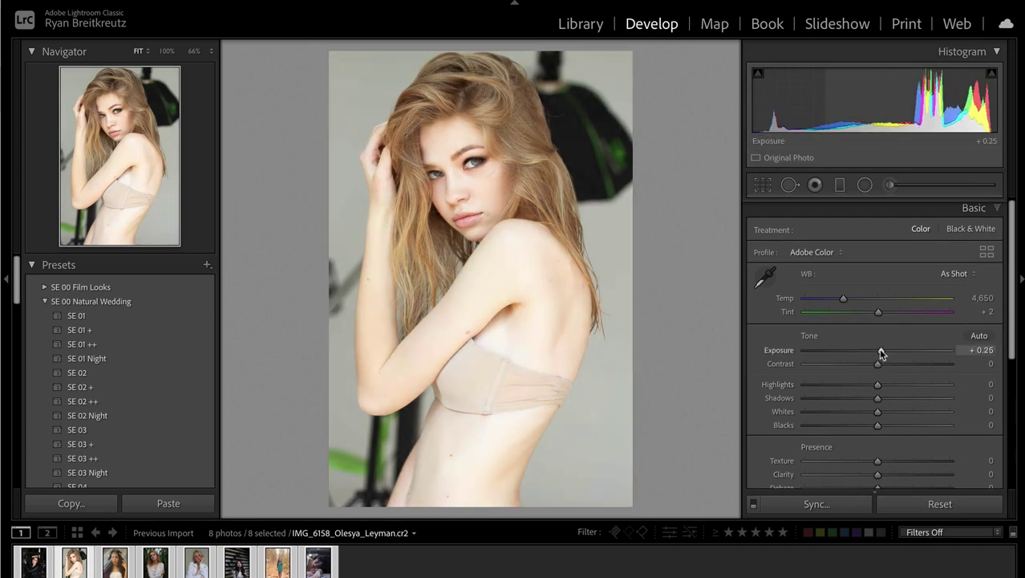
double_click(882, 353)
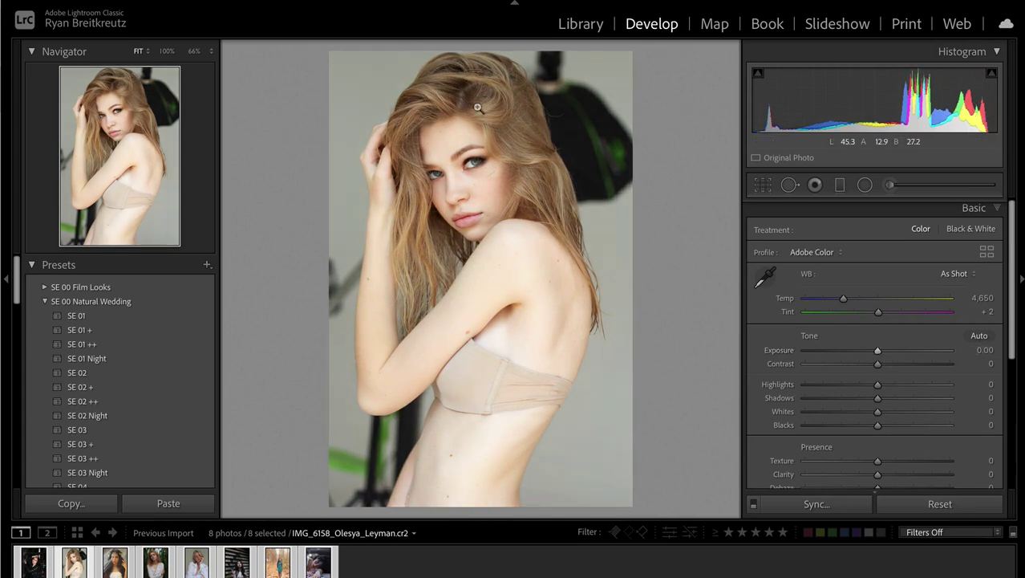
Step: Set the portrait's Contrast to +44, Tint to +11 and Temp to 4,480, and compare with the original
mouse_move(897, 366)
mouse_down()
mouse_move(947, 368)
mouse_move(909, 362)
mouse_up()
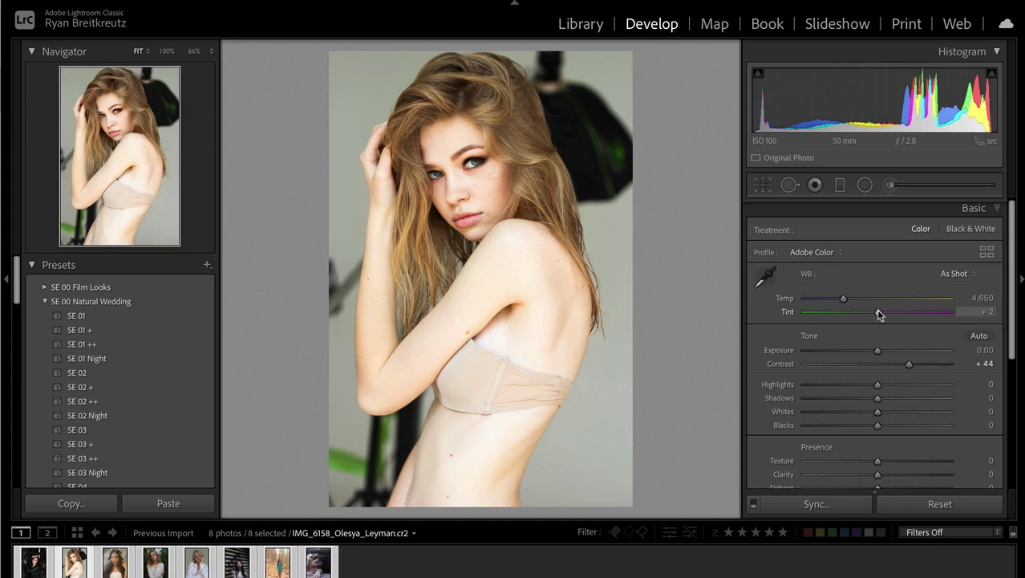
drag(878, 314, 841, 303)
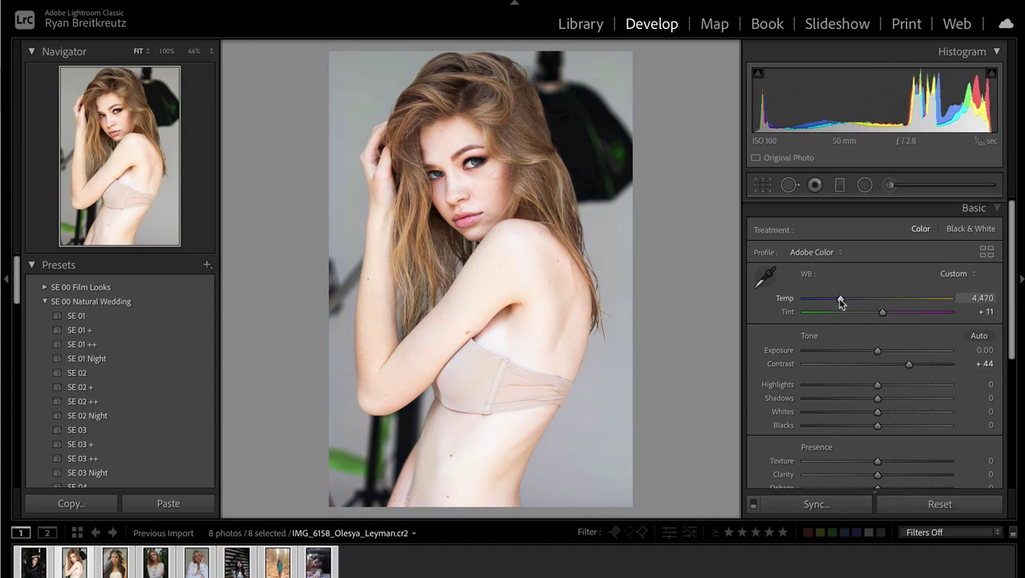
key(backslash)
key(backslash)
key(backslash)
key(backslash)
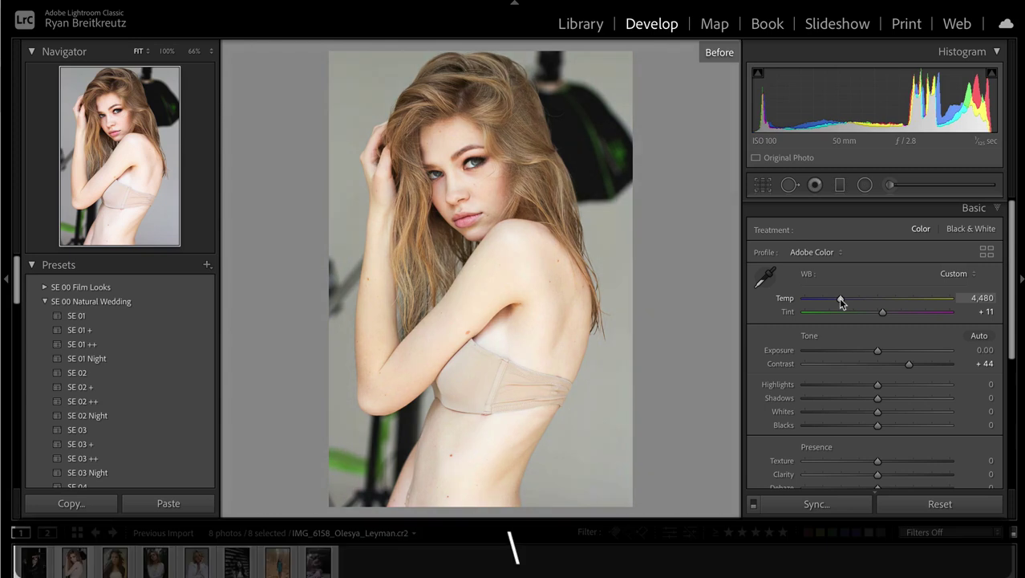
key(backslash)
key(backslash)
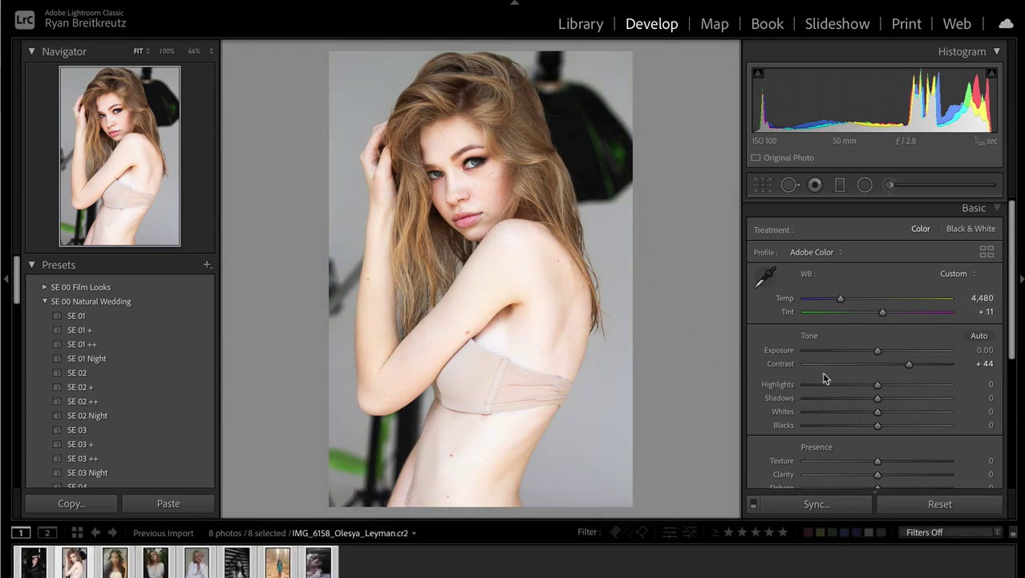
Step: Reduce the portrait's Contrast to +38 and check the before and after versions
mouse_move(909, 368)
mouse_down()
mouse_move(881, 369)
mouse_move(907, 377)
mouse_up()
key(backslash)
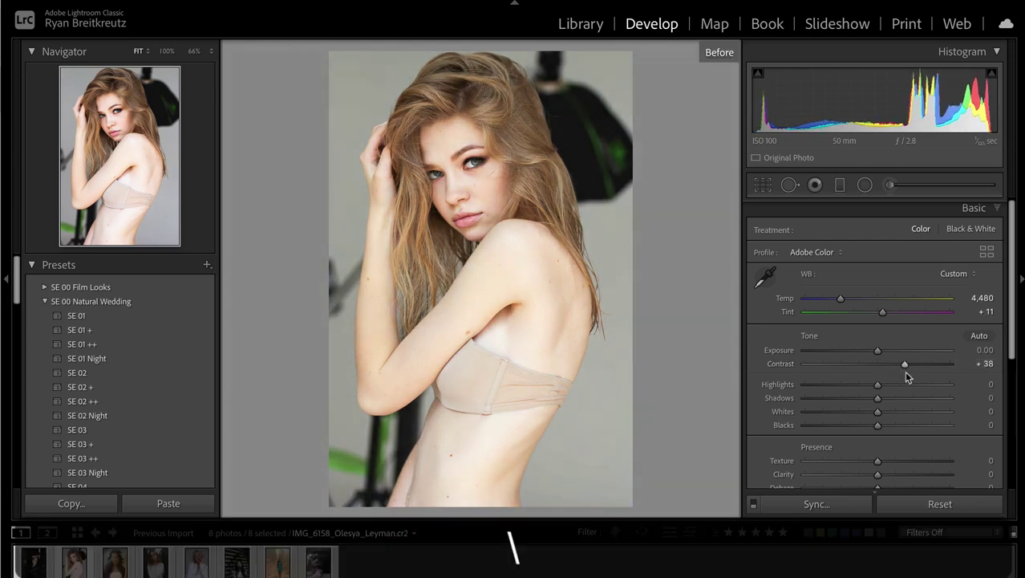
key(backslash)
key(backslash)
key(backslash)
key(backslash)
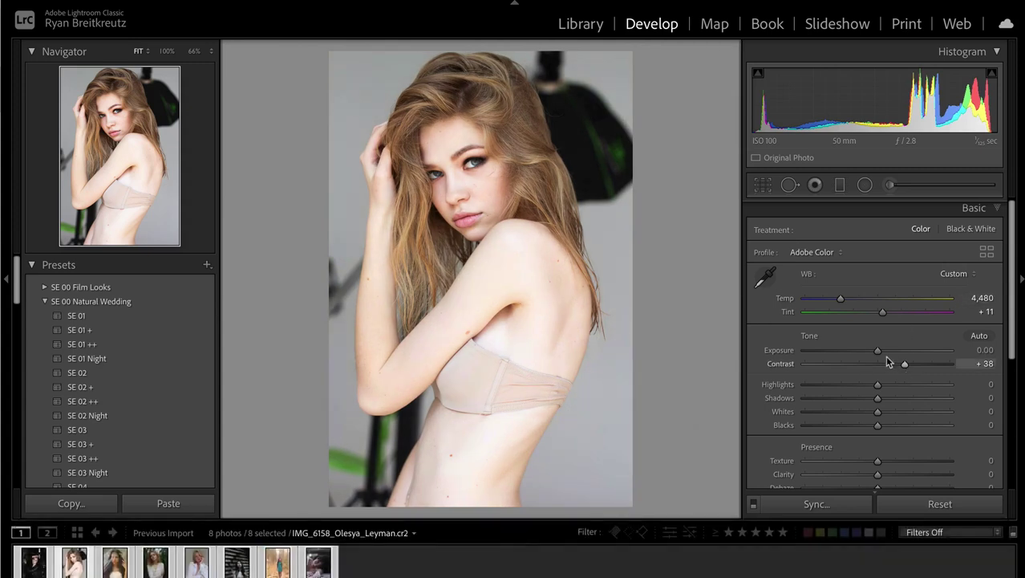
Step: Warm the portrait's Temp to 4,518 and lower its Highlights to -19
drag(839, 298, 841, 298)
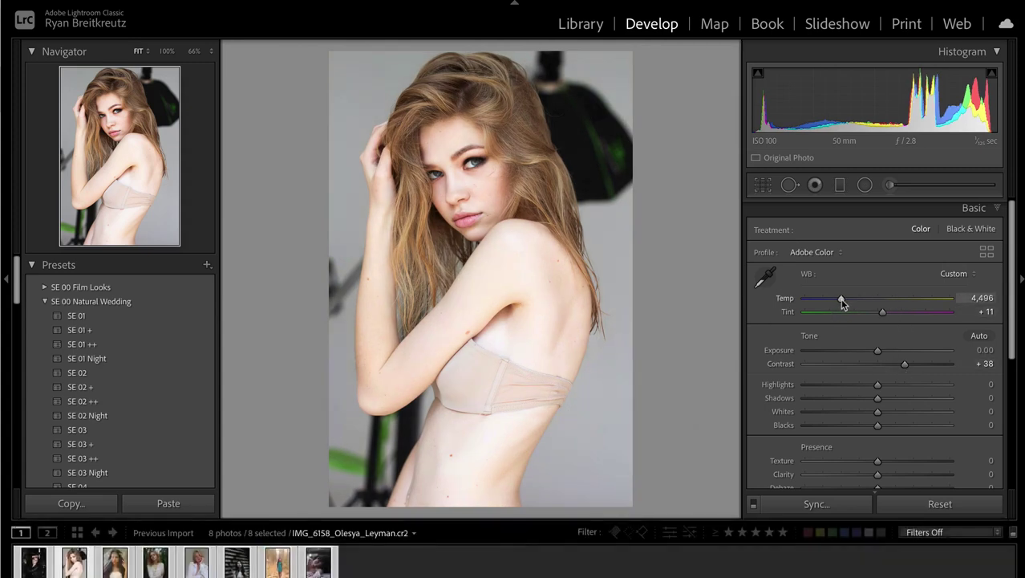
scroll(884, 374, down, 4)
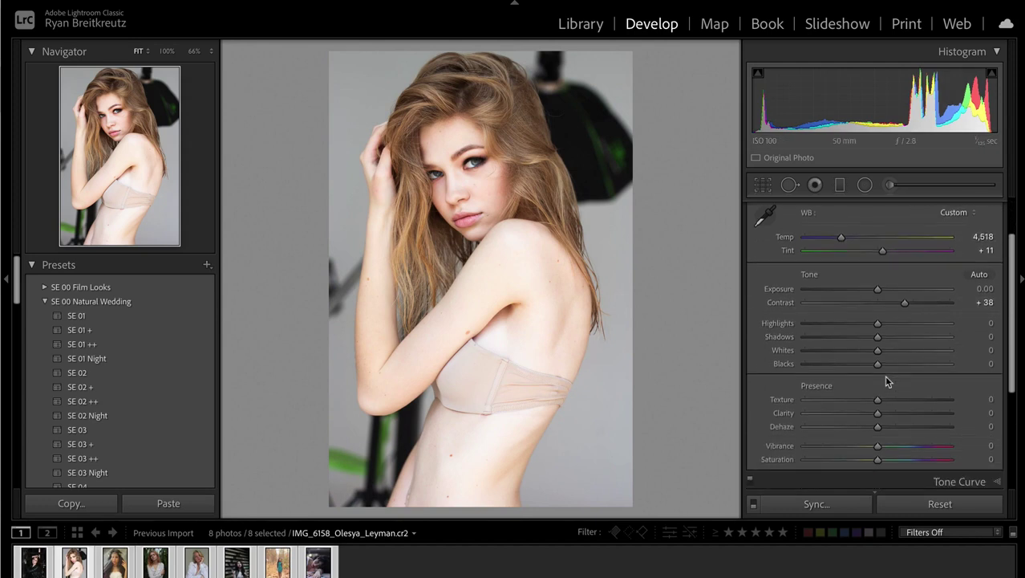
scroll(937, 398, down, 1)
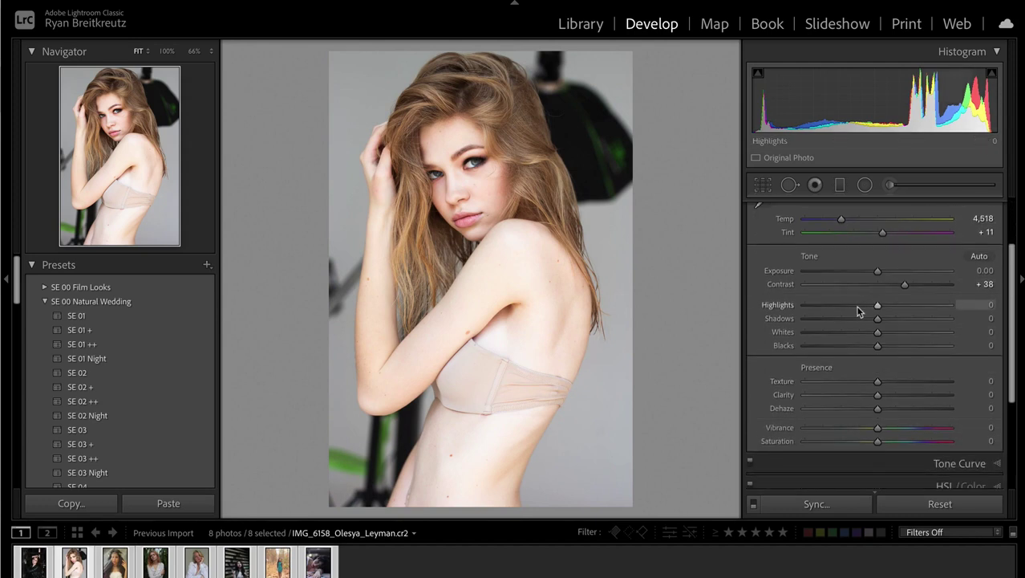
drag(843, 311, 864, 313)
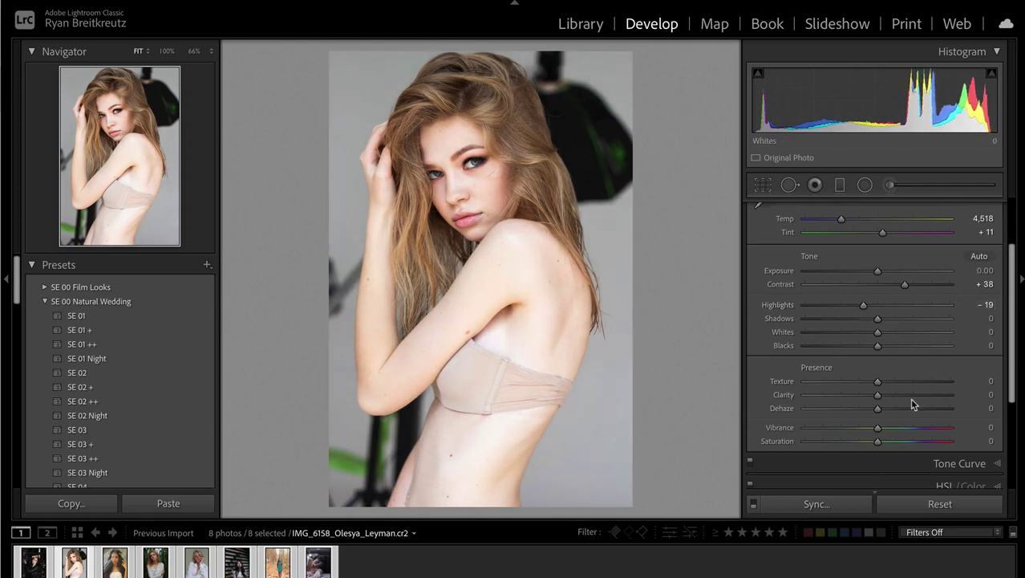
Step: Paint the 11 Add Texture effect over the blonde woman's facial features and hair with the adjustment brush
scroll(911, 401, down, 2)
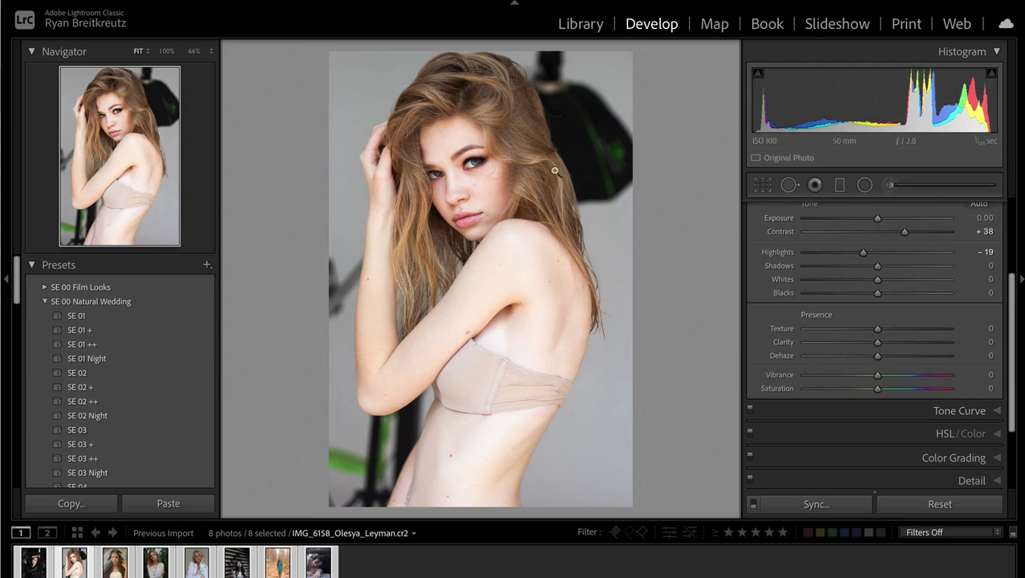
click(460, 158)
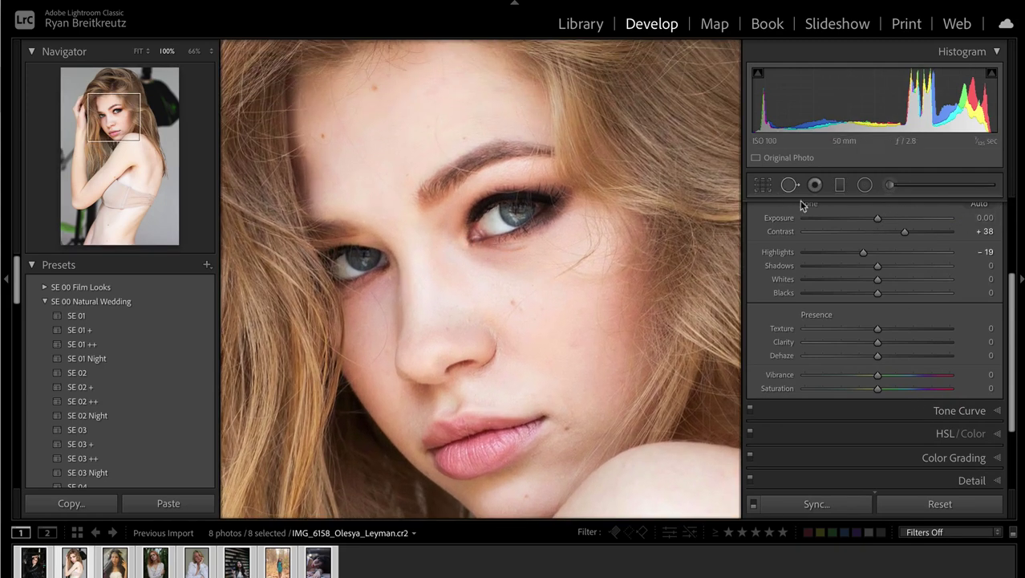
click(891, 185)
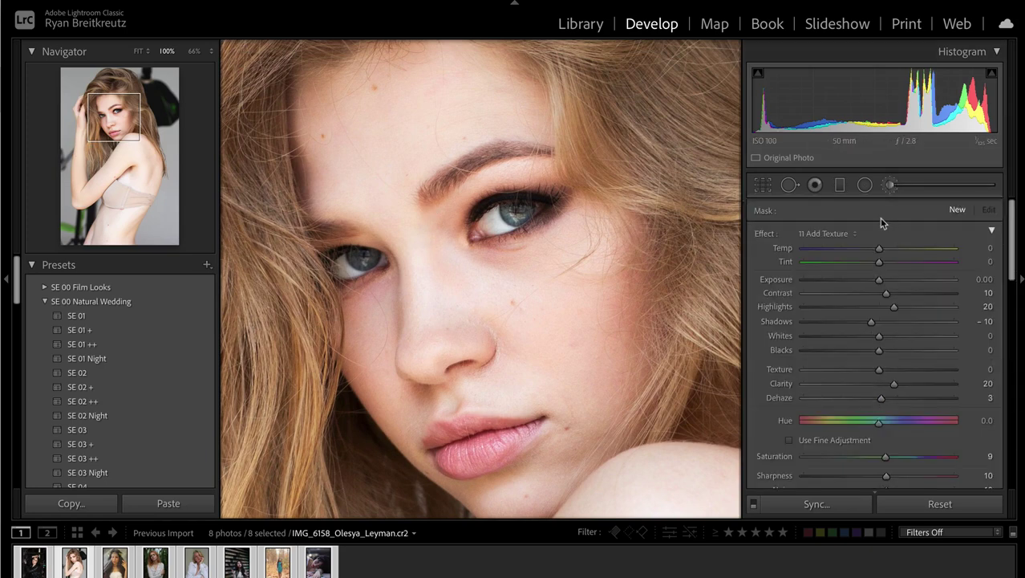
click(430, 190)
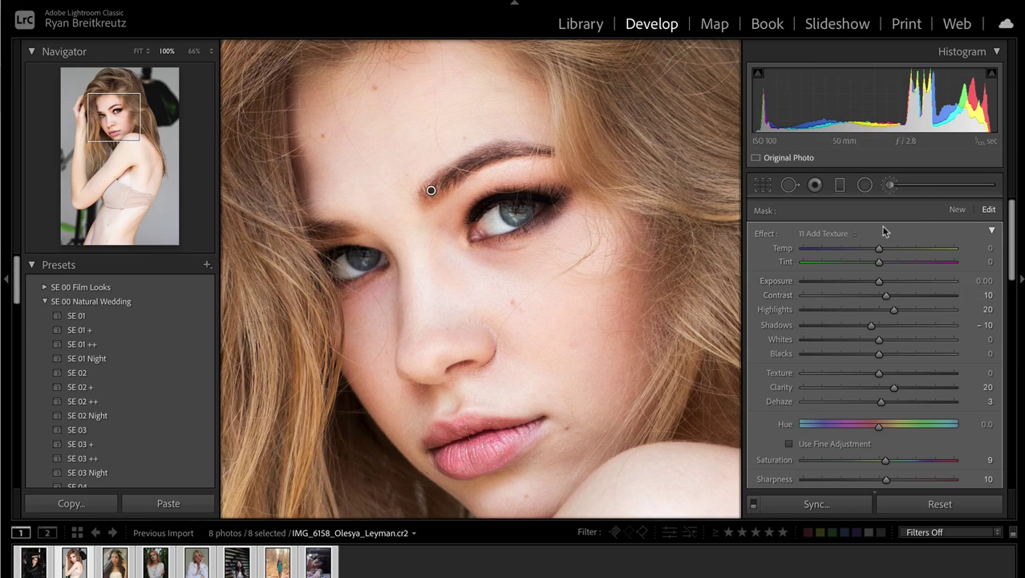
click(142, 51)
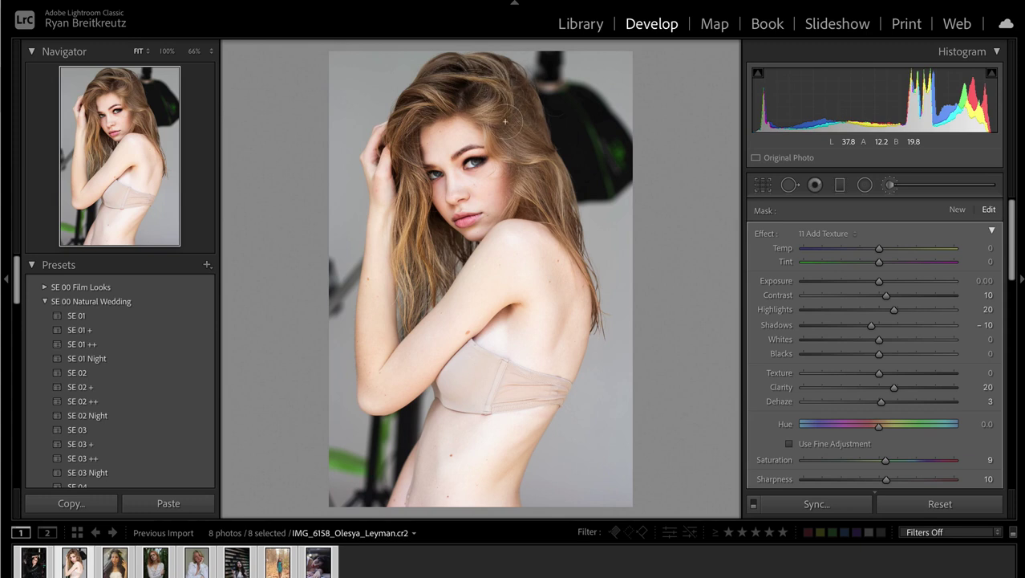
click(549, 207)
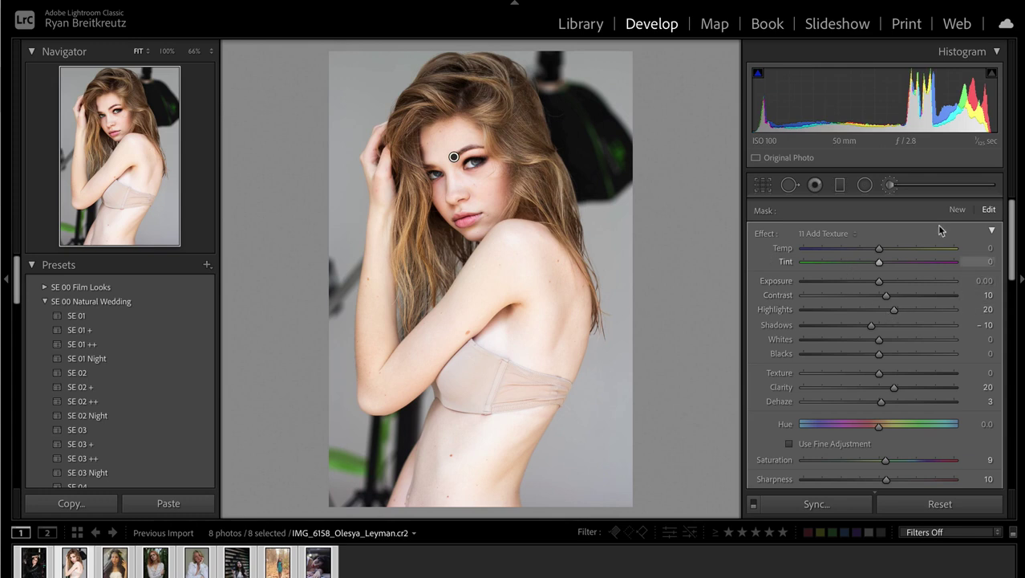
Step: Collapse the 11 Add Texture brush effect to its Amount control, set the Amount to 14 and finish the brush adjustment
click(993, 233)
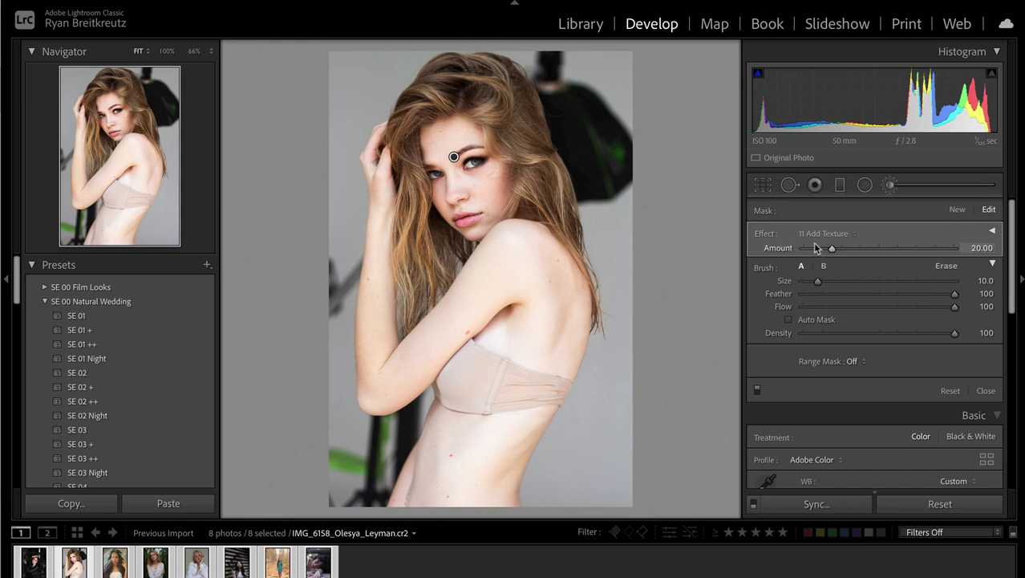
click(813, 249)
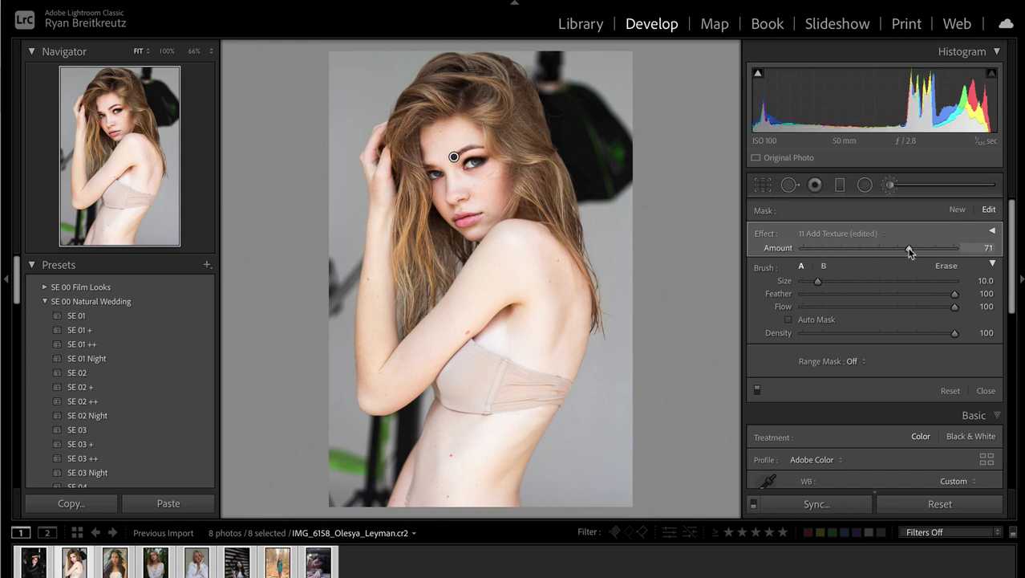
click(992, 231)
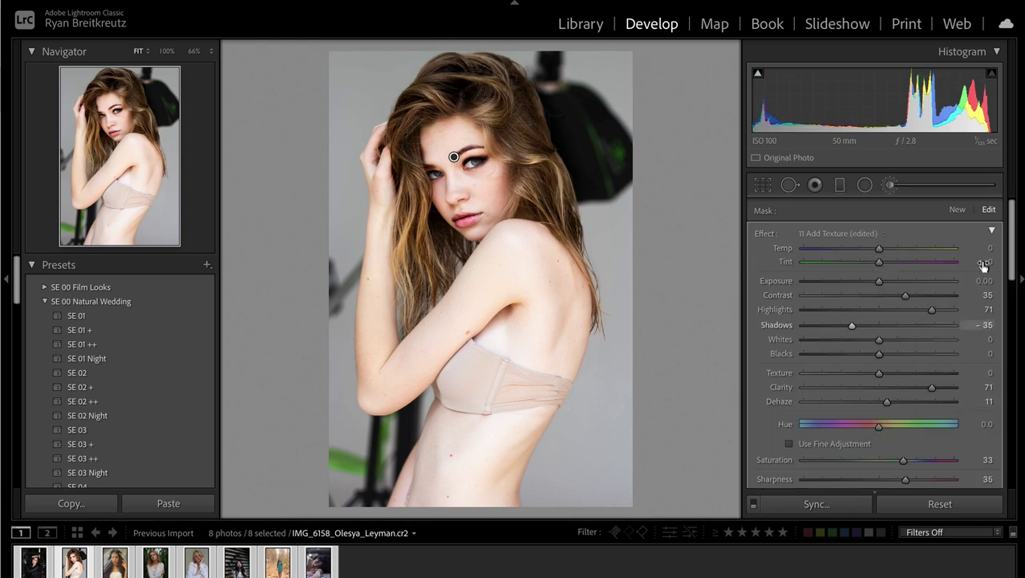
click(993, 231)
click(845, 247)
drag(845, 247, 880, 248)
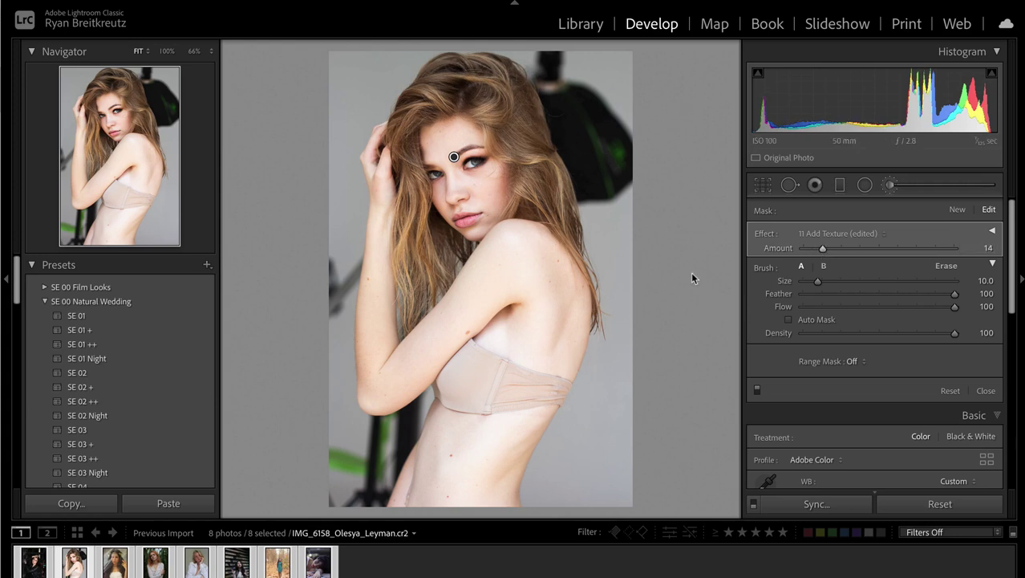
key(Return)
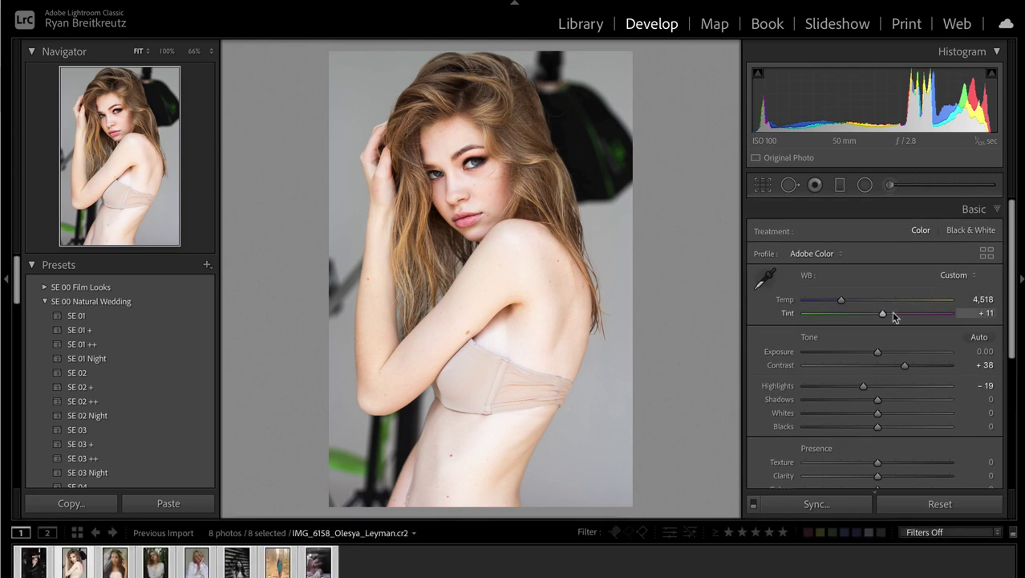
Step: Draw a radial filter around the blonde woman's head and shoulders, reset its effect settings and set its Contrast to -50
scroll(893, 312, down, 4)
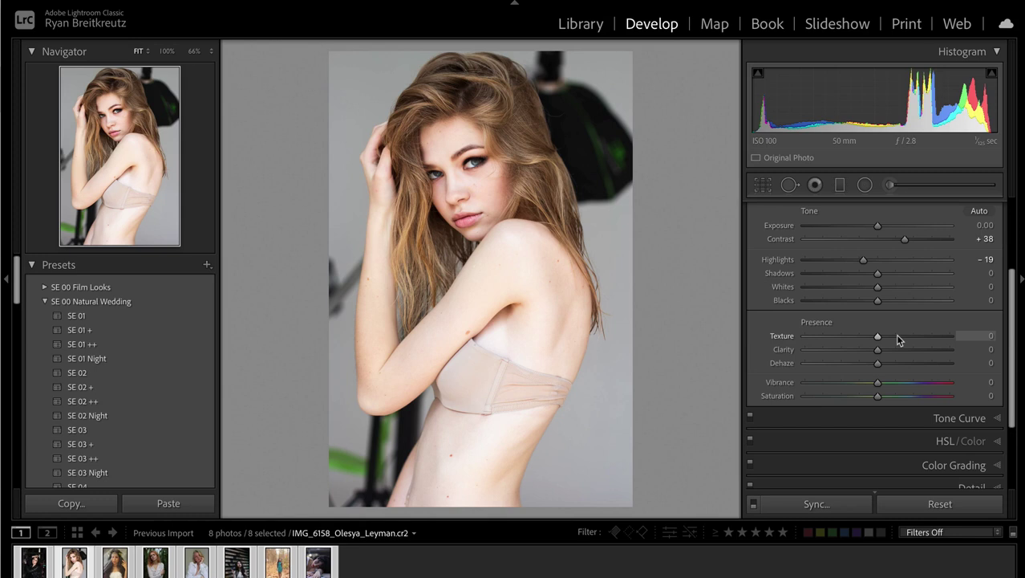
click(865, 184)
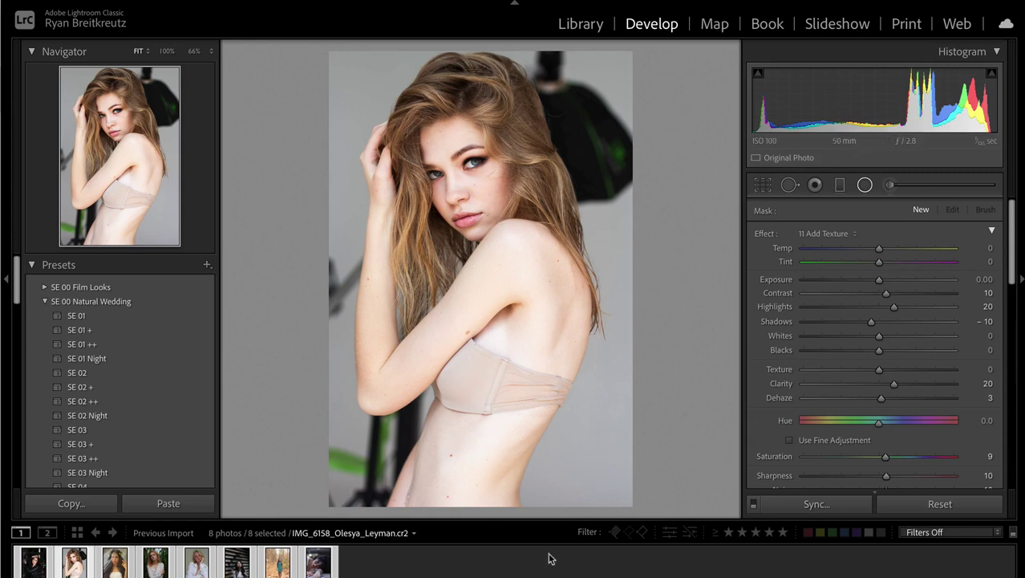
drag(446, 111, 562, 245)
drag(486, 83, 523, 152)
key(alt)
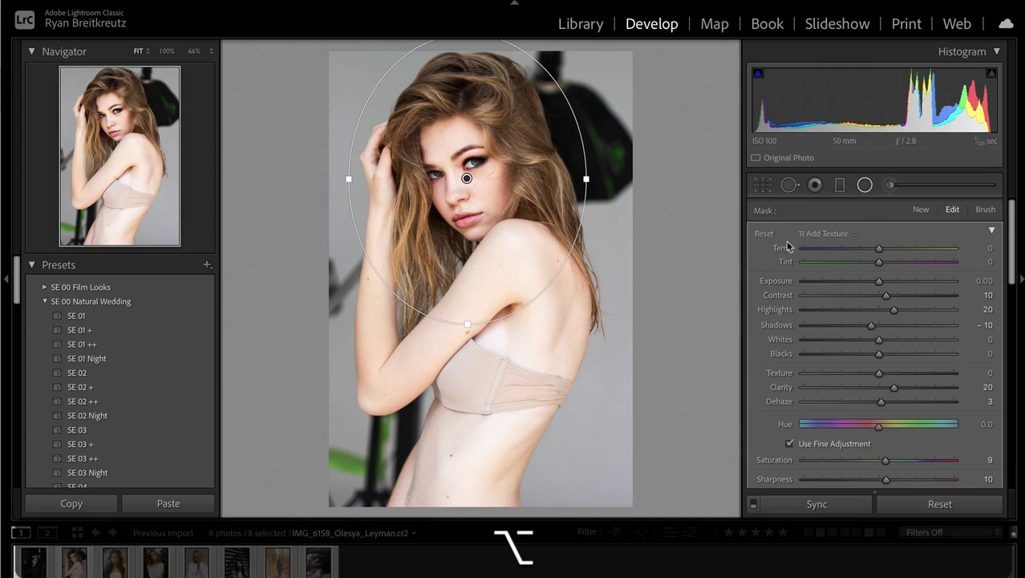
alt+click(764, 233)
drag(879, 295, 840, 298)
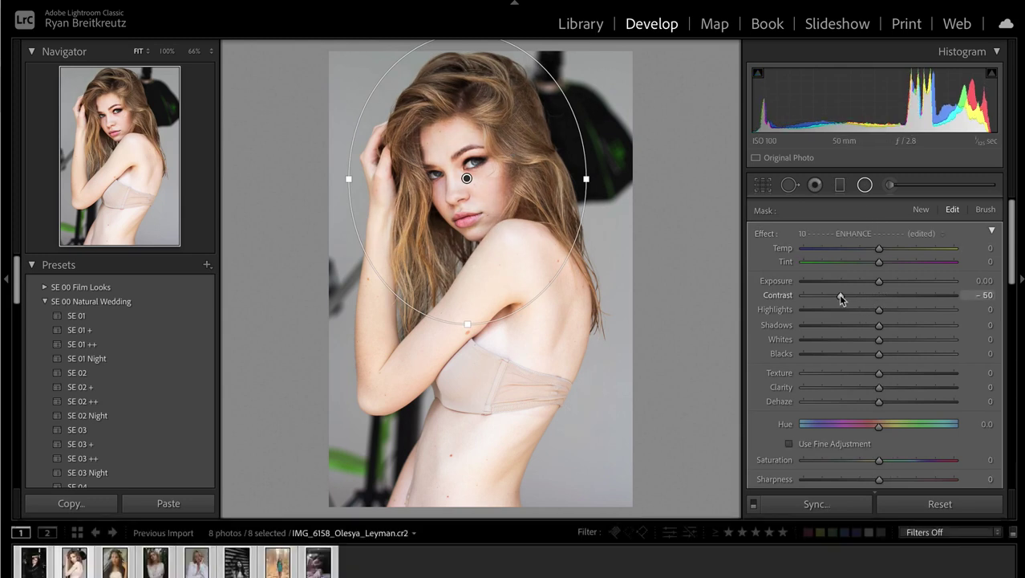
Step: Show the radial filter's mask overlay and toggle its inversion to compare inside and outside coverage, ending with the inside affected and the overlay hidden
key(o)
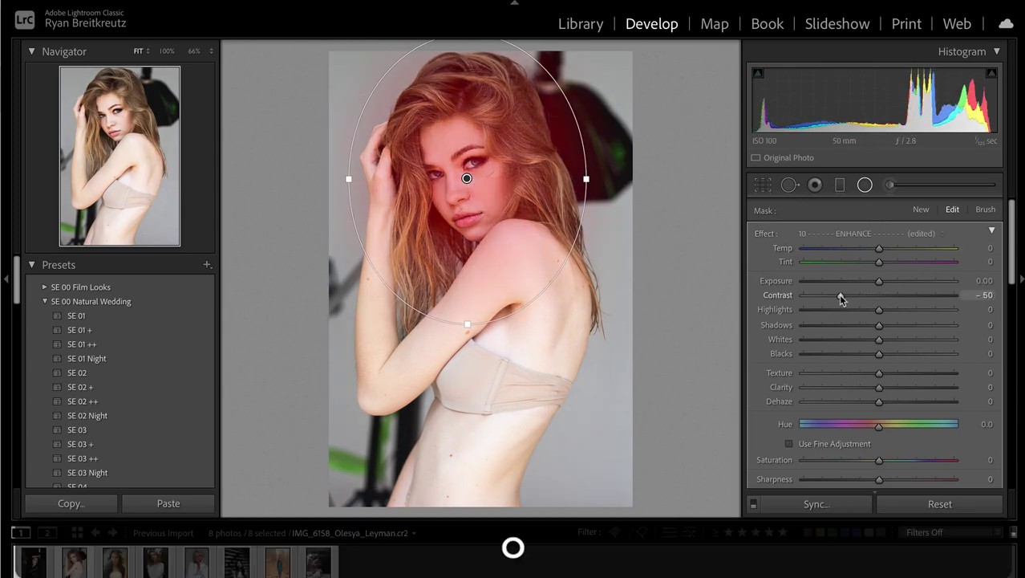
key(apostrophe)
key(apostrophe)
key(apostrophe)
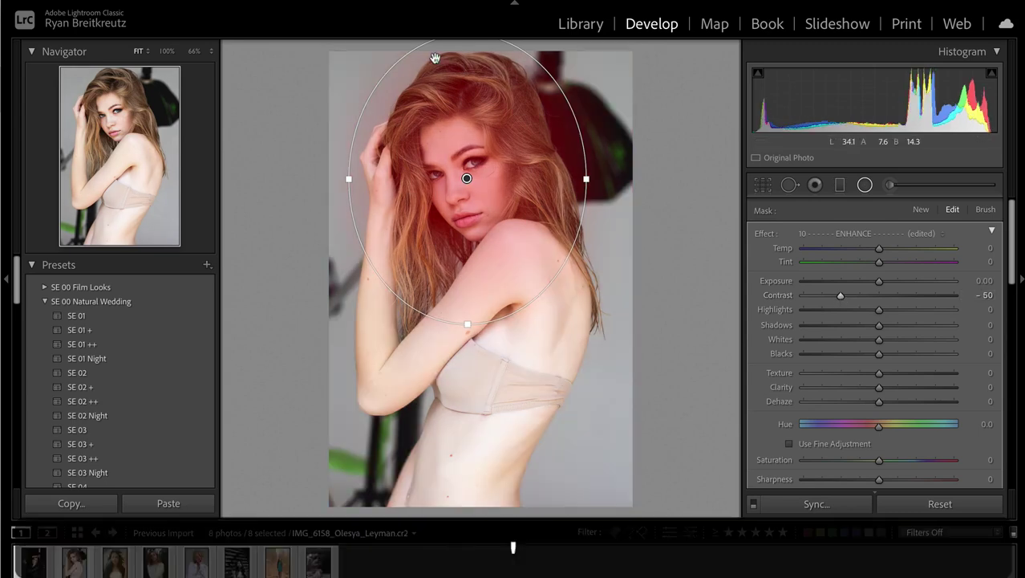
key(apostrophe)
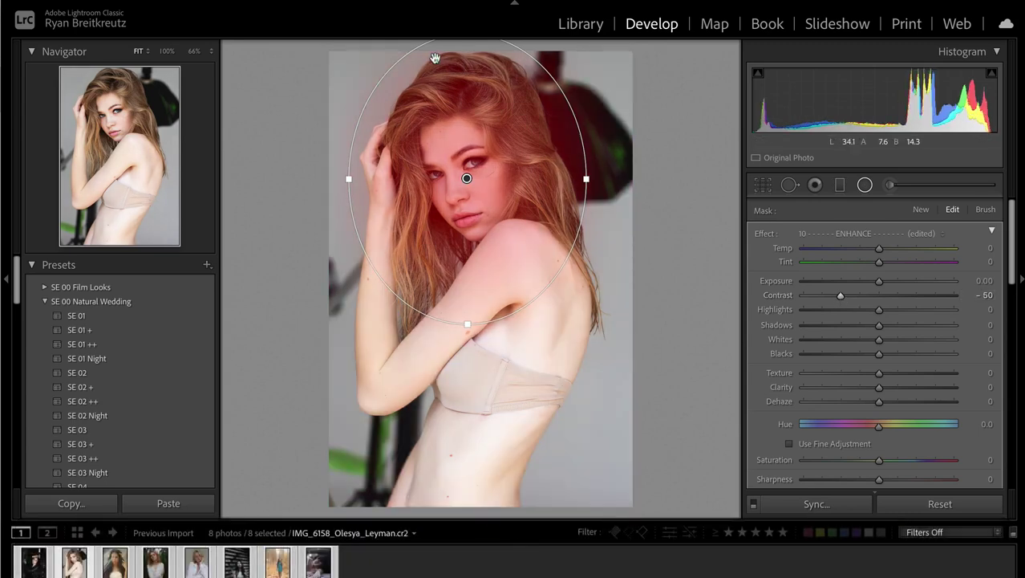
key(apostrophe)
key(apostrophe)
key(apostrophe)
key(apostrophe)
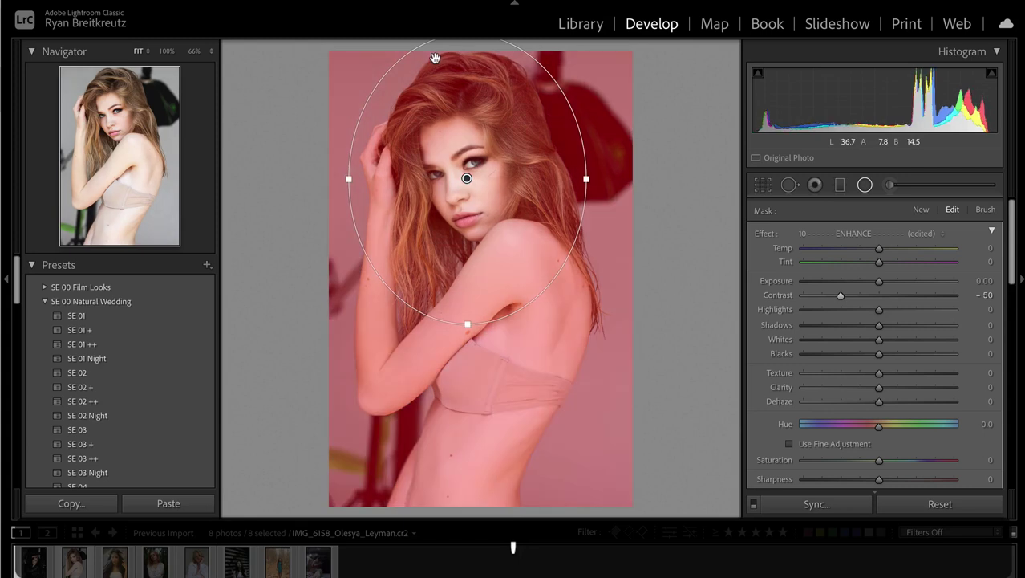
key(o)
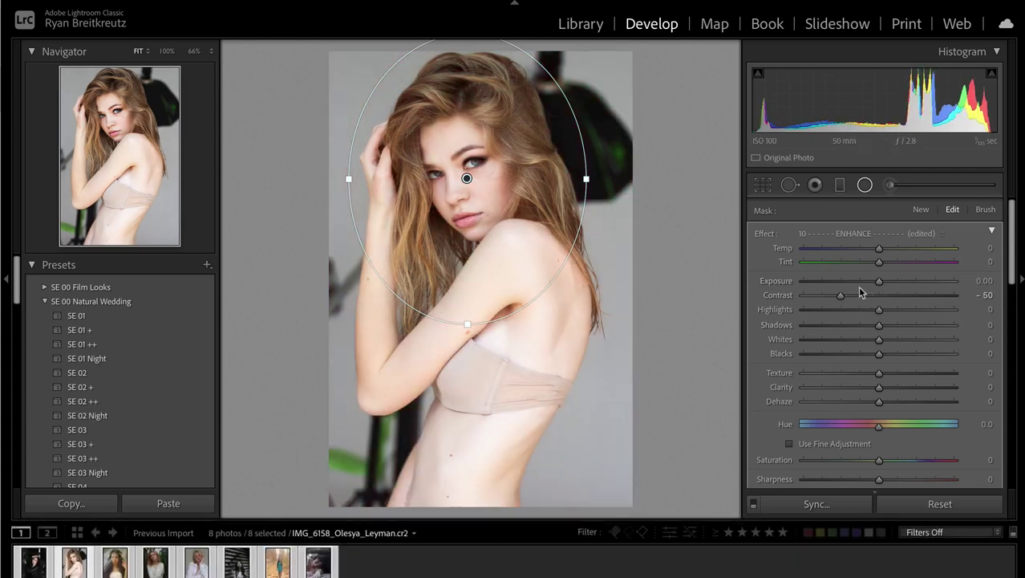
Step: Set the head filter's Exposure to 0.26 and Contrast to -62, and place a tilted duplicate of it over her torso
mouse_move(886, 298)
mouse_down()
mouse_move(810, 315)
mouse_move(887, 284)
mouse_up()
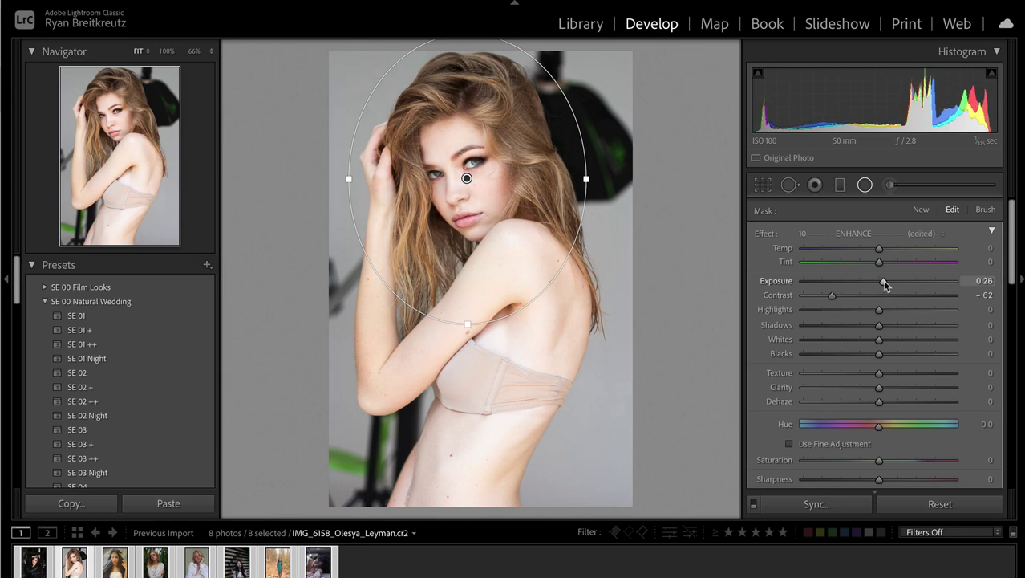
right_click(468, 179)
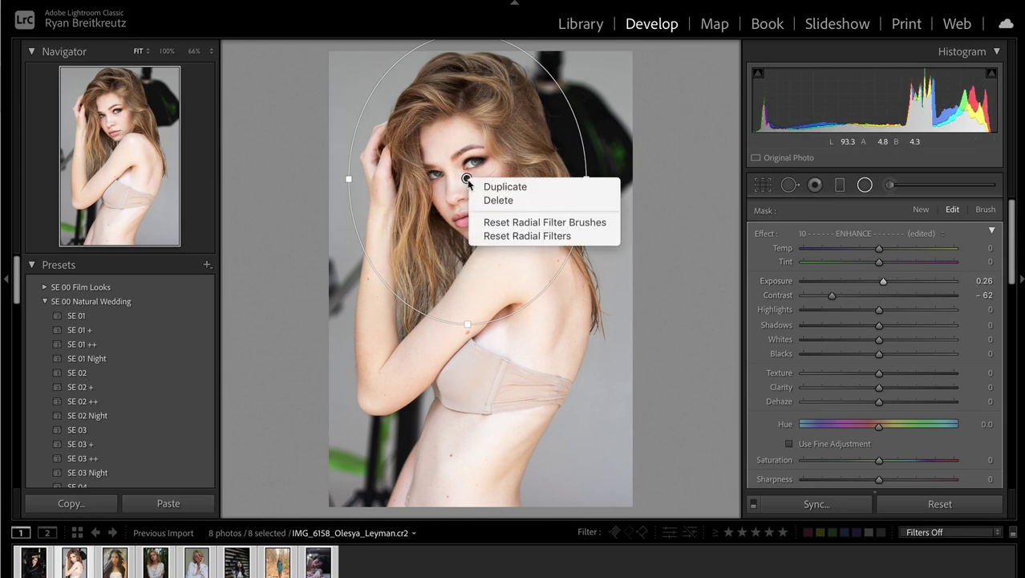
click(481, 185)
drag(467, 179, 505, 359)
drag(505, 215, 538, 270)
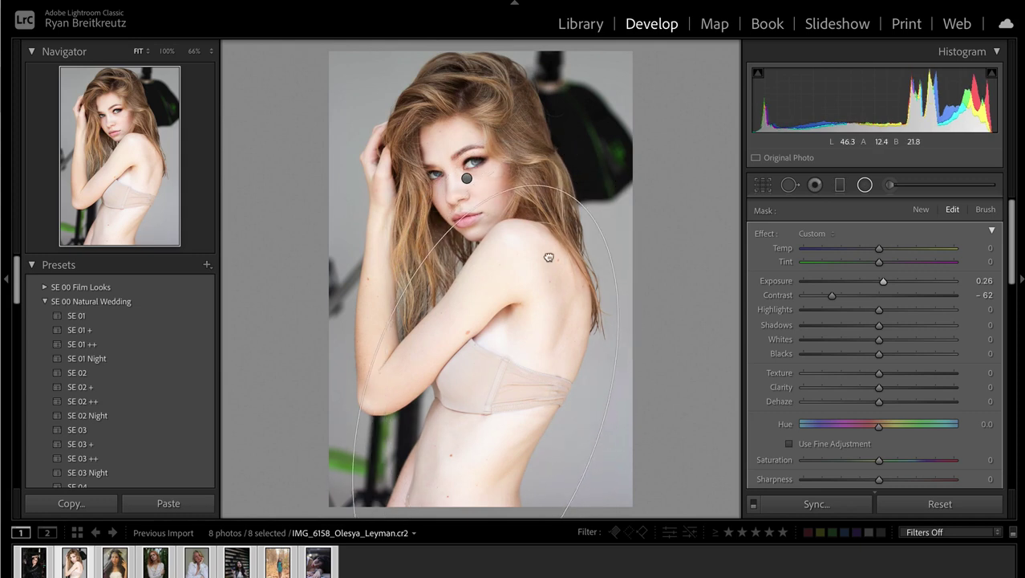
Step: Reset the torso radial filter's effect settings, and set its Exposure to -0.47 and Contrast to 11
alt+click(766, 238)
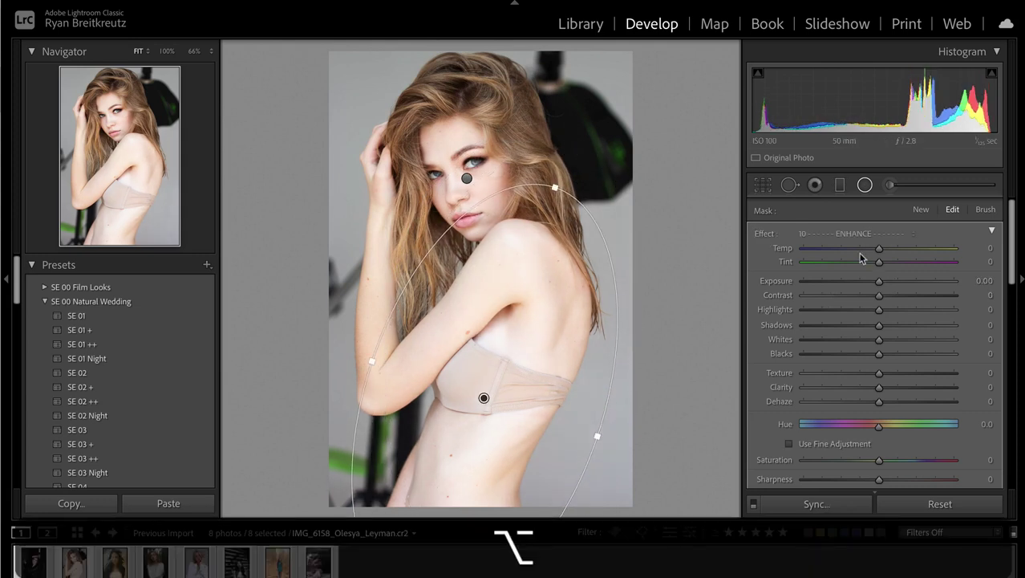
mouse_move(879, 284)
mouse_down()
mouse_move(863, 287)
mouse_move(957, 295)
mouse_move(888, 297)
mouse_up()
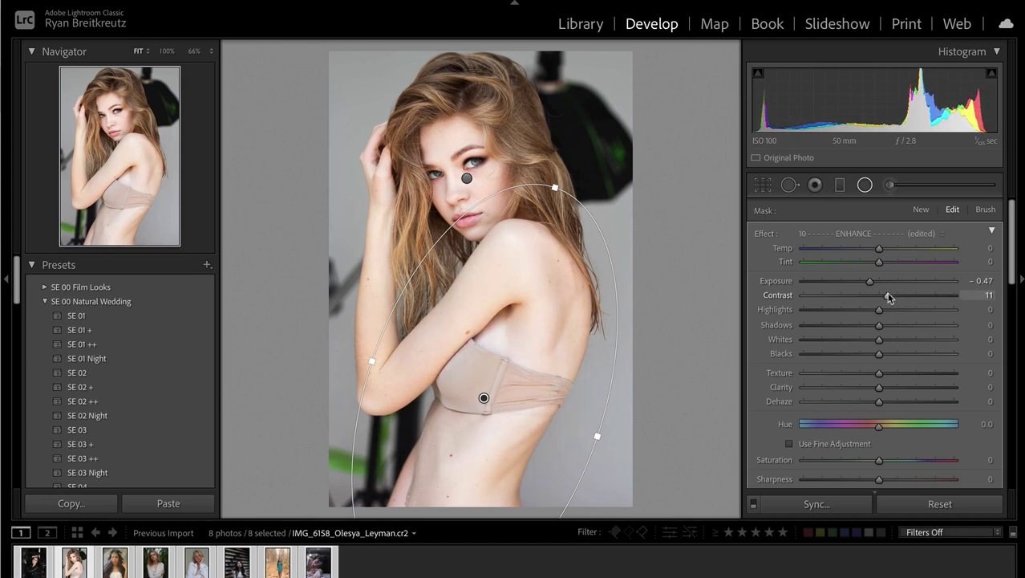
key(Return)
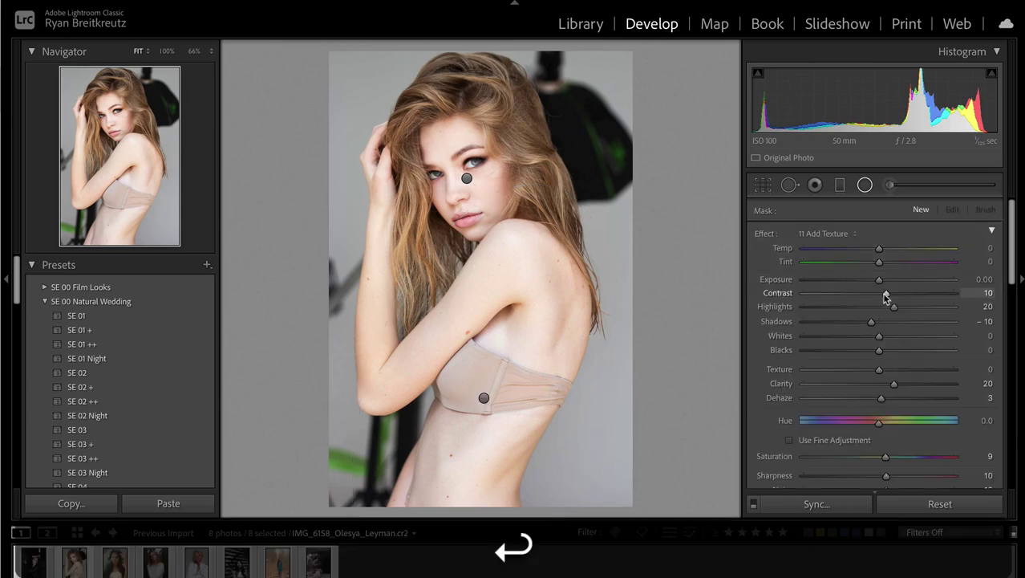
Step: Compare the blonde woman's edited portrait with the original and look through the remaining adjustment sections
key(backslash)
key(backslash)
key(backslash)
key(backslash)
key(backslash)
key(backslash)
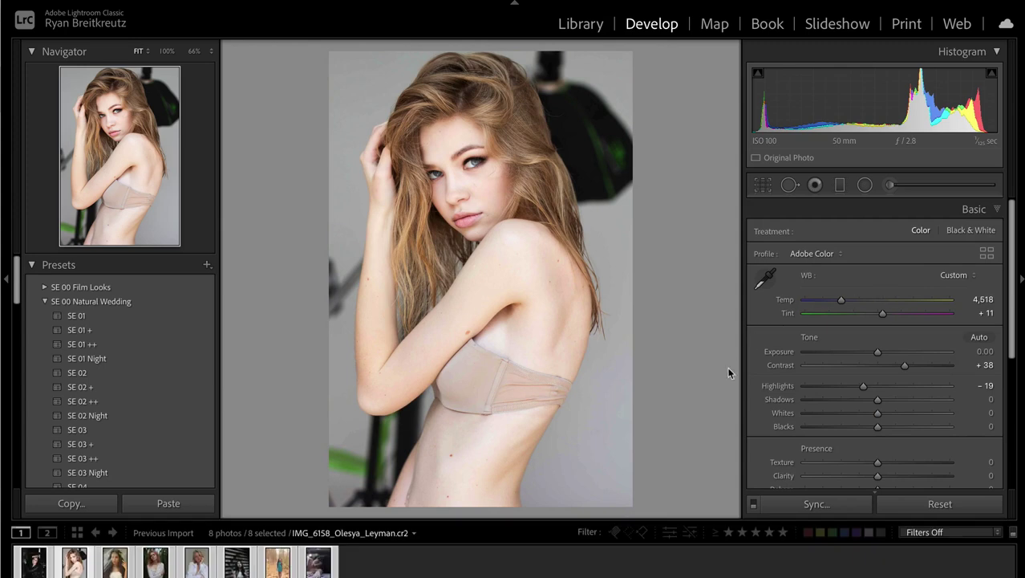
scroll(920, 324, down, 5)
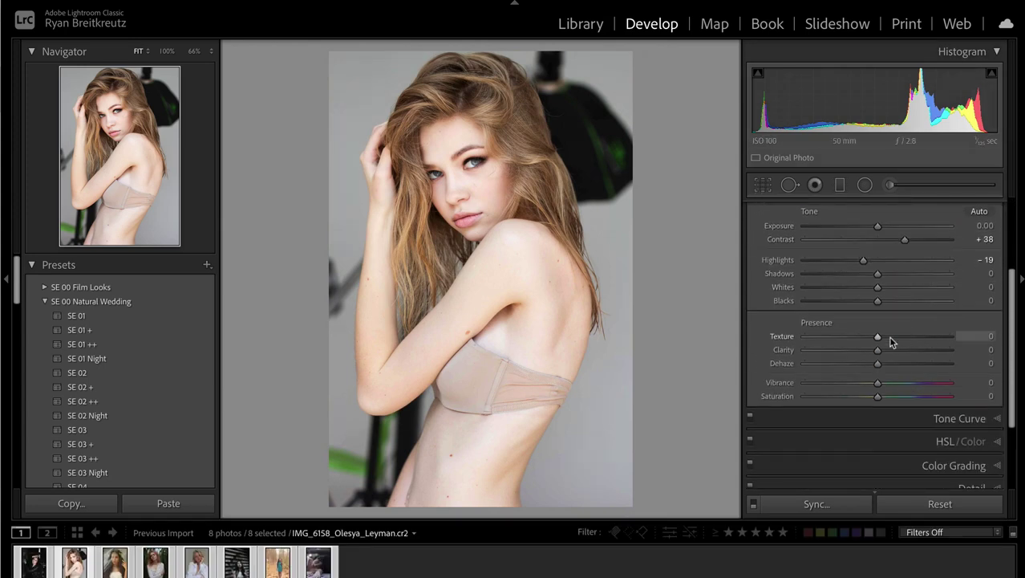
scroll(906, 380, down, 3)
scroll(907, 380, down, 1)
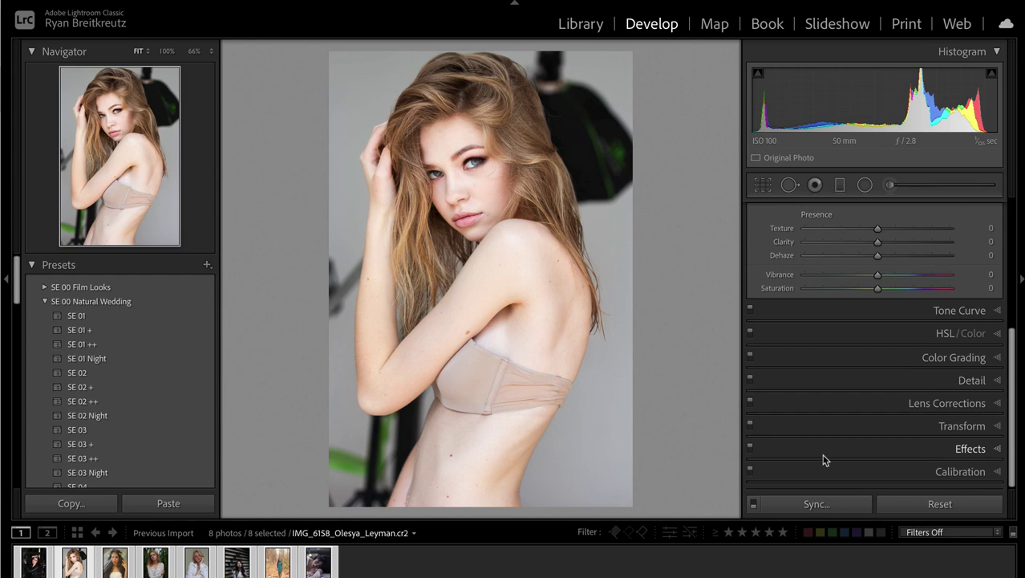
Step: Switch to the veiled bride's portrait and set Exposure to +0.45, Temp to 3,306 and Tint to +1
key(Right)
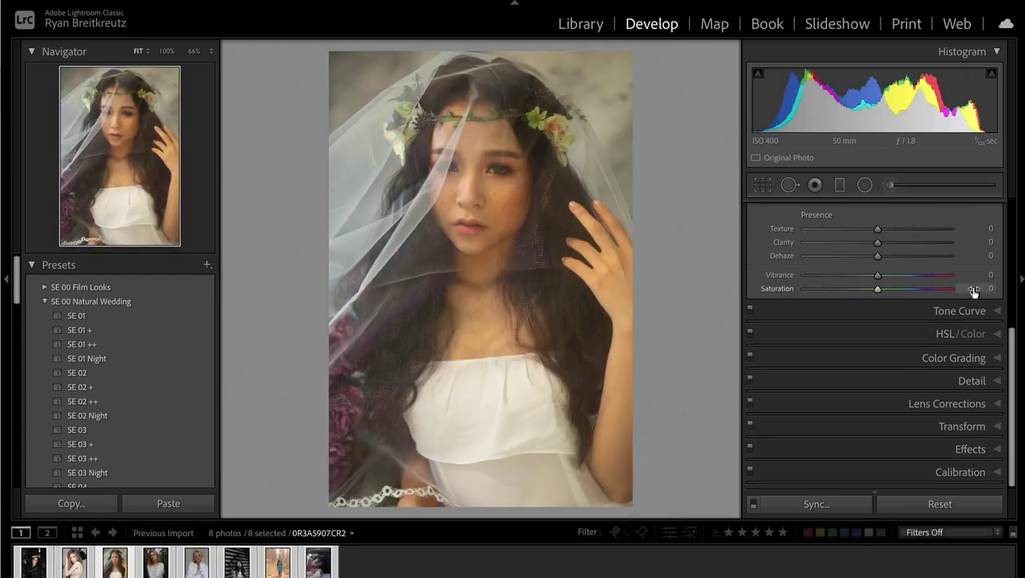
scroll(971, 285, up, 5)
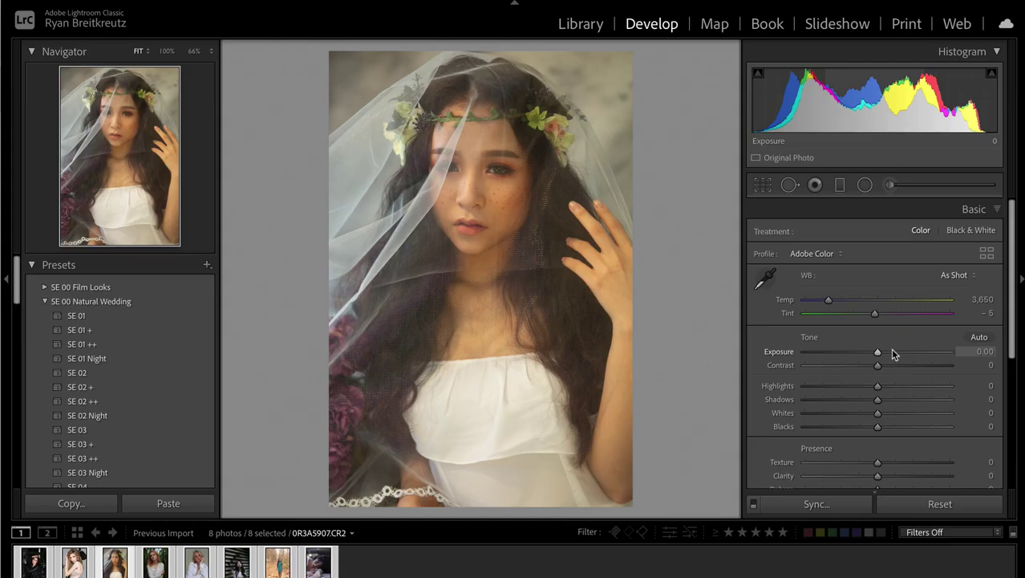
drag(891, 348, 885, 356)
drag(828, 299, 877, 312)
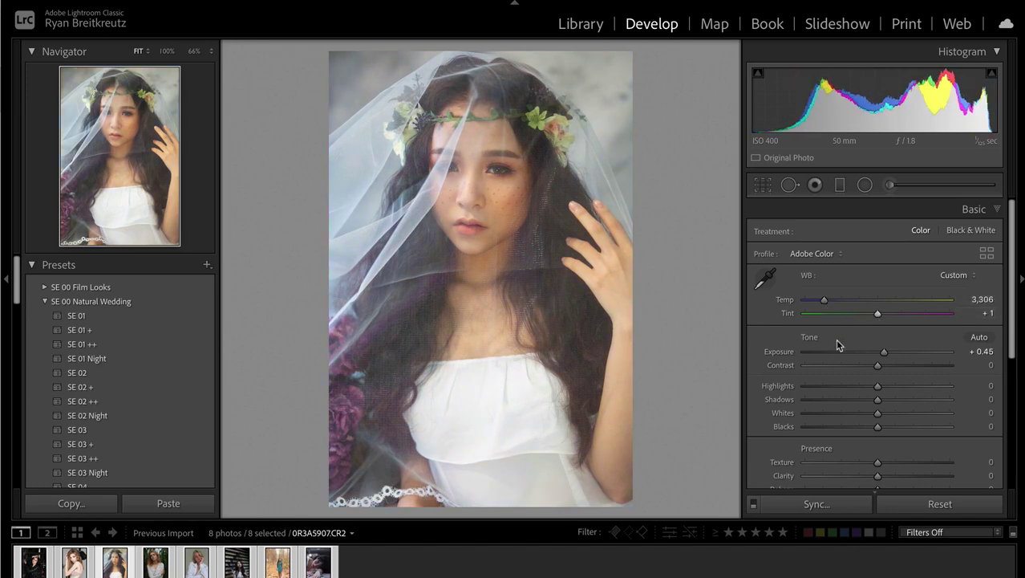
Step: Set the veiled bride portrait's Contrast to +40, Highlights to -45 and Shadows to +24
mouse_move(888, 363)
mouse_down()
mouse_move(953, 368)
mouse_move(888, 373)
mouse_up()
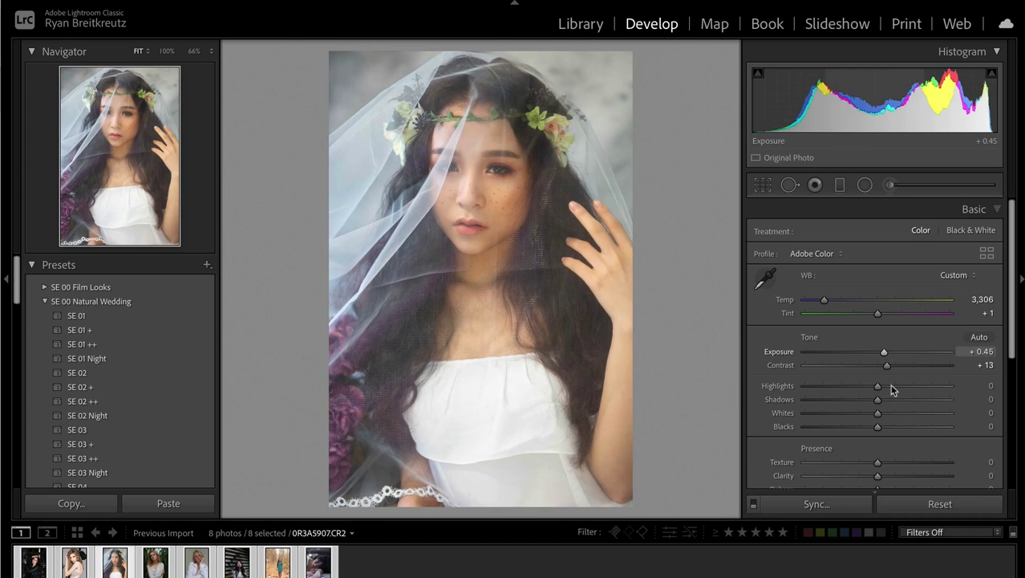
mouse_move(886, 366)
mouse_down()
mouse_move(920, 362)
mouse_move(905, 368)
mouse_up()
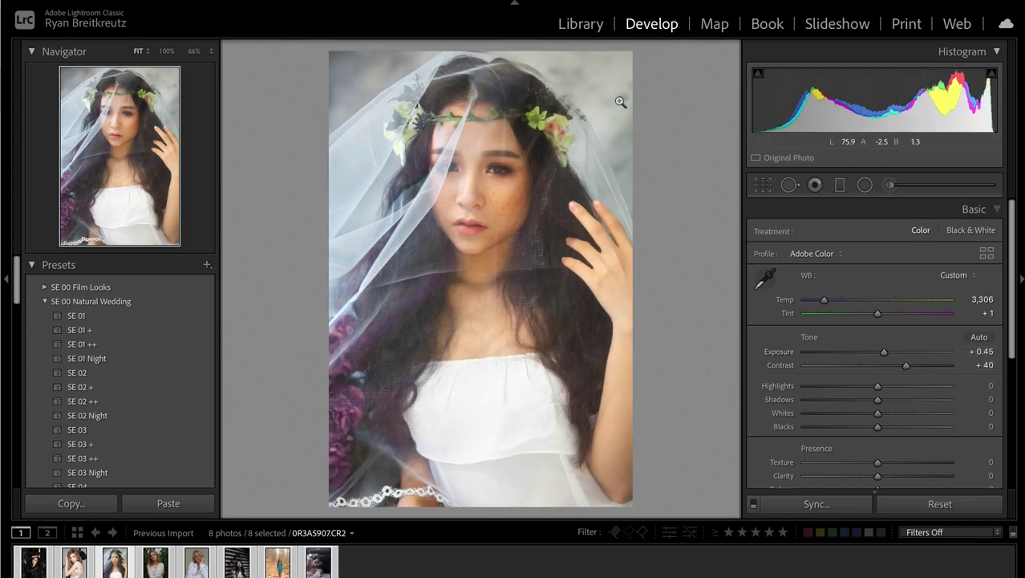
scroll(869, 390, down, 2)
scroll(871, 393, down, 2)
drag(877, 293, 895, 310)
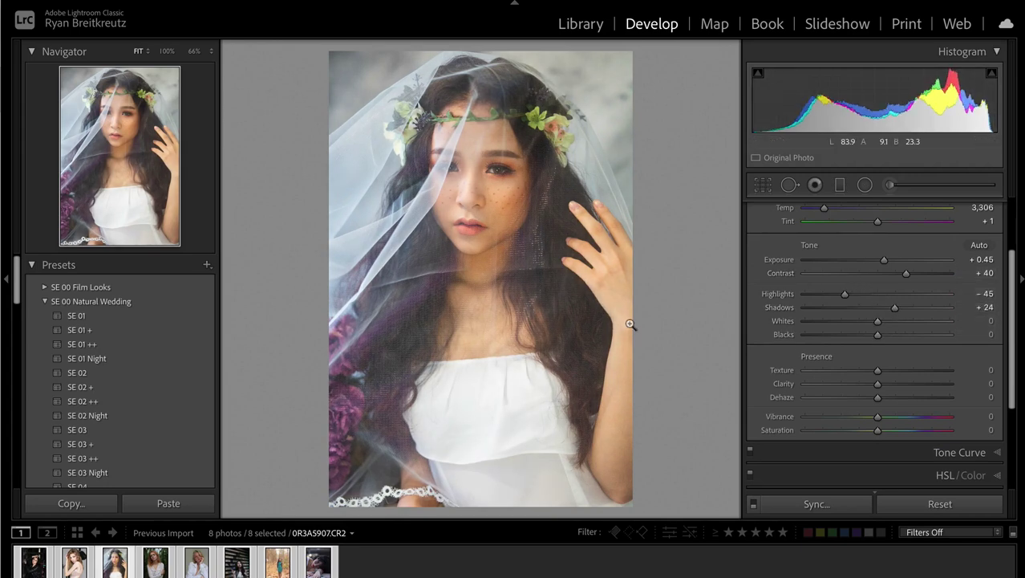
Step: Set the veiled bride portrait's Dehaze to +16
scroll(895, 361, up, 4)
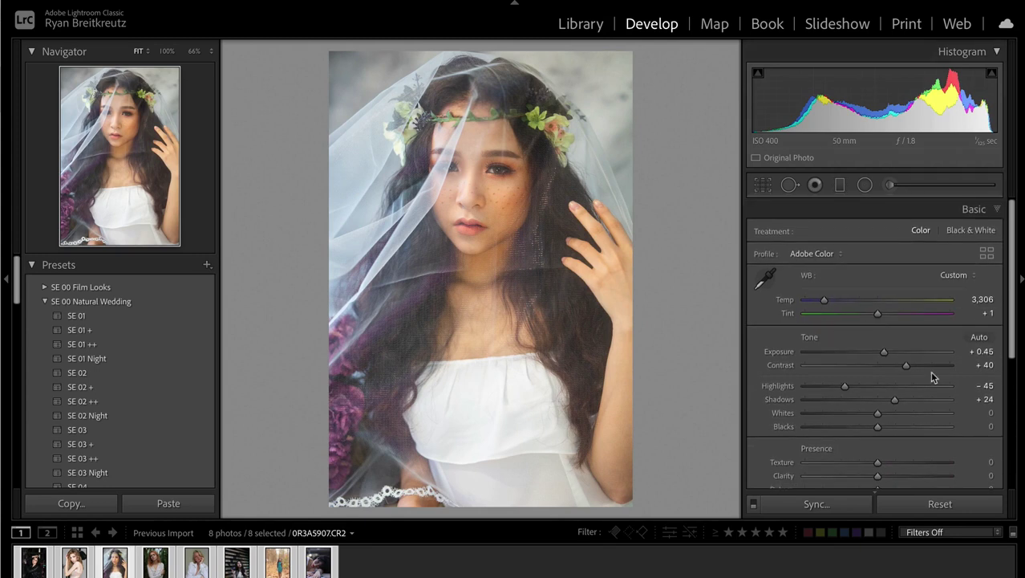
scroll(930, 371, down, 1)
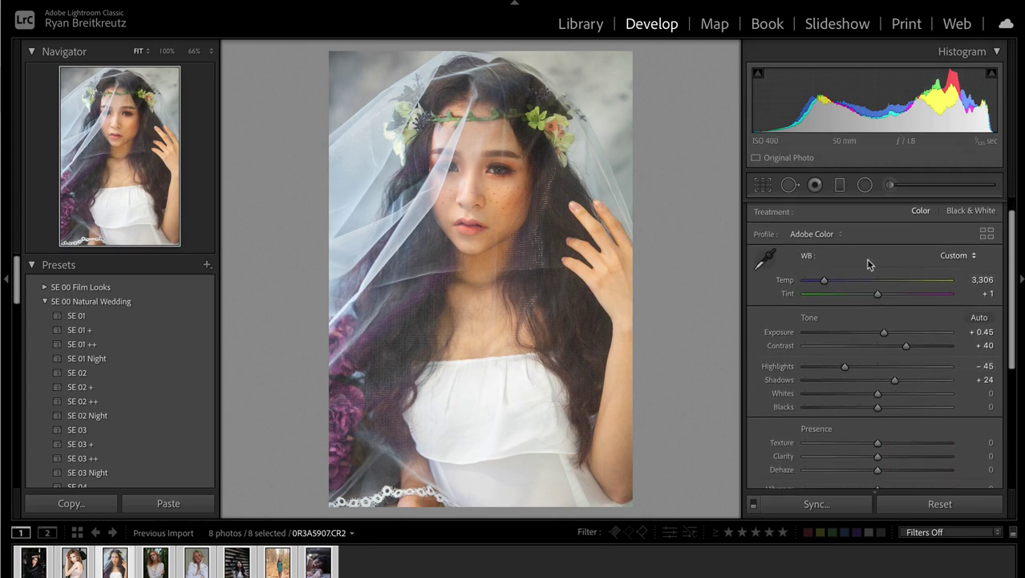
scroll(883, 273, down, 2)
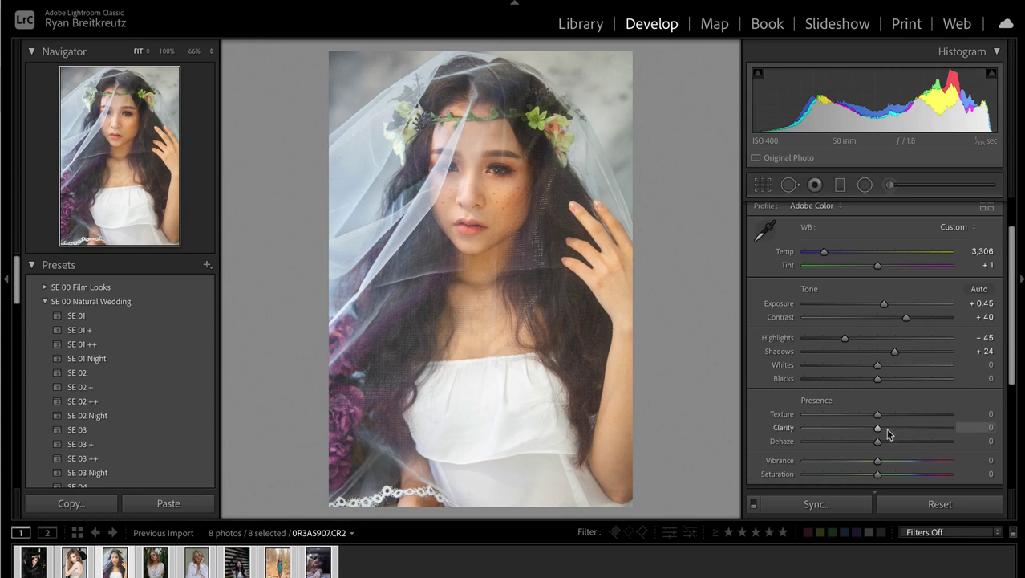
scroll(882, 425, down, 1)
scroll(899, 337, down, 2)
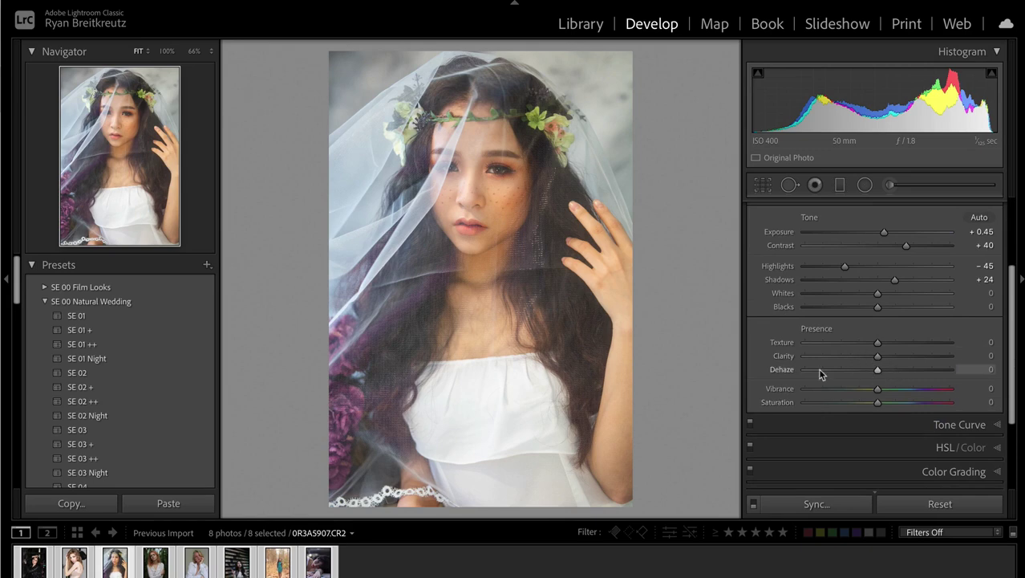
mouse_move(880, 369)
mouse_down()
mouse_move(915, 369)
mouse_move(888, 370)
mouse_up()
Step: Compare the veiled bride portrait with its original and cool its Temp to 3,118
key(backslash)
key(backslash)
key(backslash)
key(backslash)
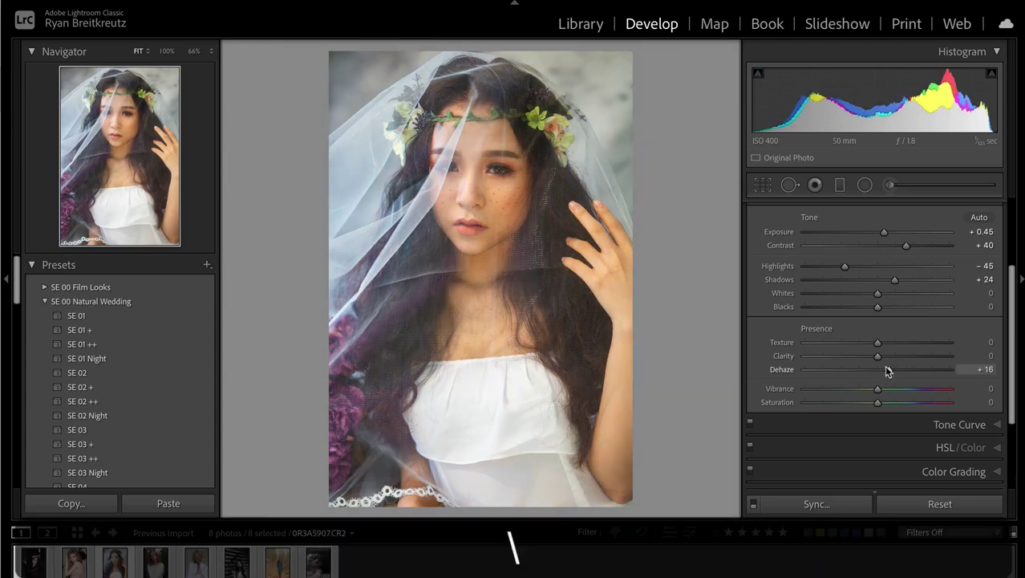
scroll(887, 370, up, 5)
drag(826, 299, 823, 303)
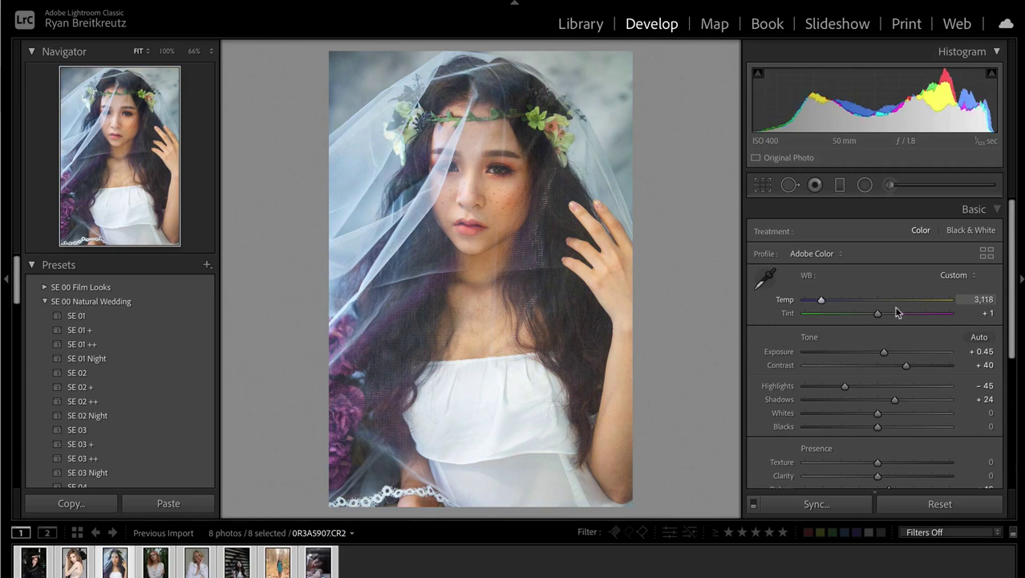
Step: Set the veiled bride portrait's Tint to +11, compare it with the original, and warm Temp to 3,278
drag(882, 312, 882, 313)
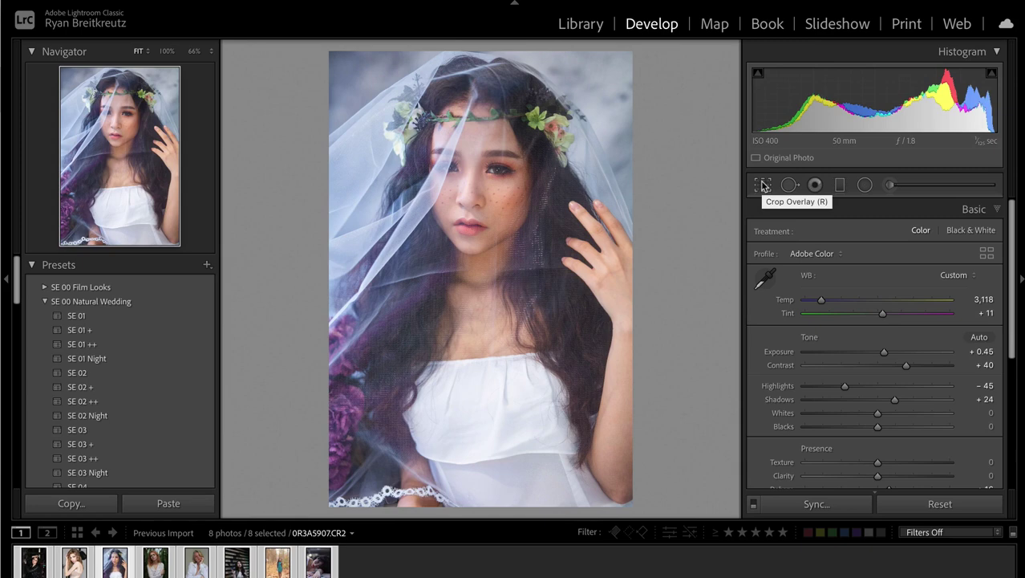
key(backslash)
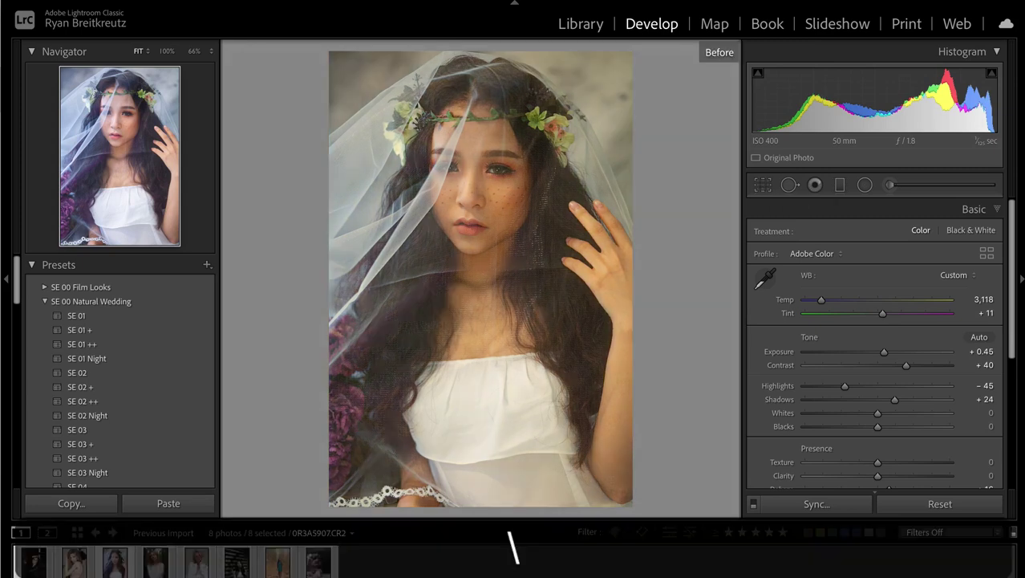
key(backslash)
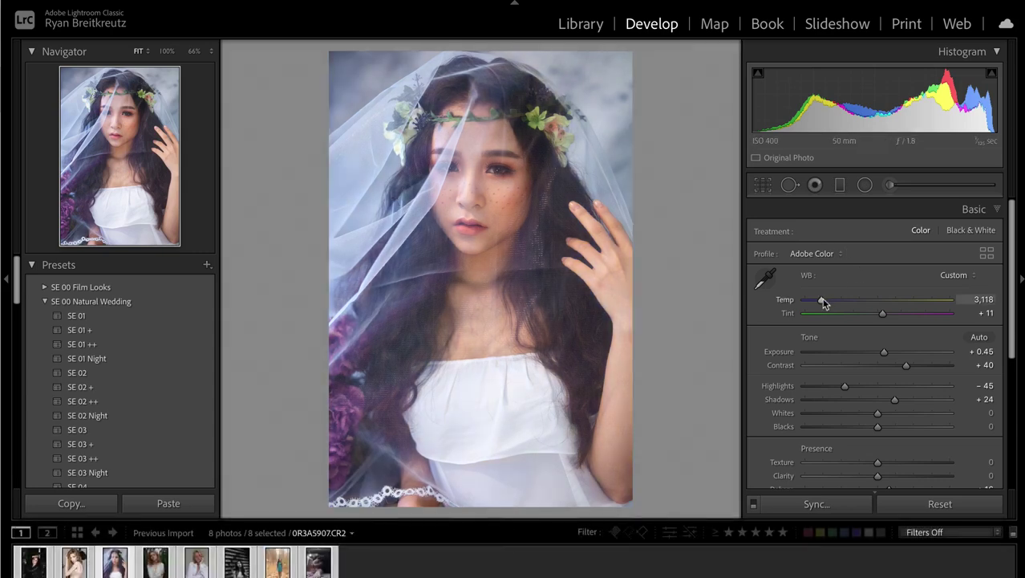
key(backslash)
key(backslash)
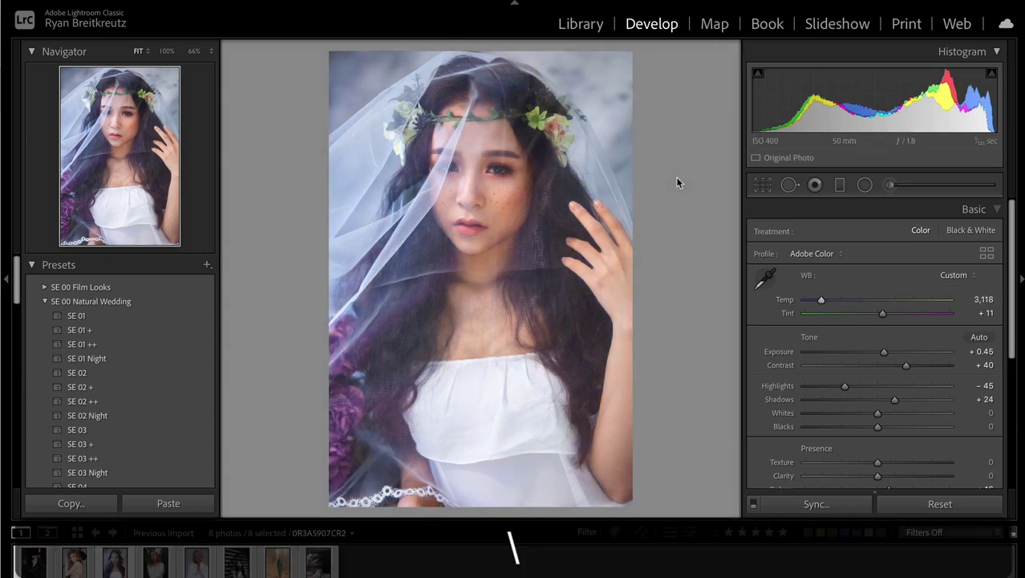
mouse_move(822, 304)
mouse_down()
mouse_move(813, 302)
mouse_move(827, 310)
mouse_move(824, 300)
mouse_up()
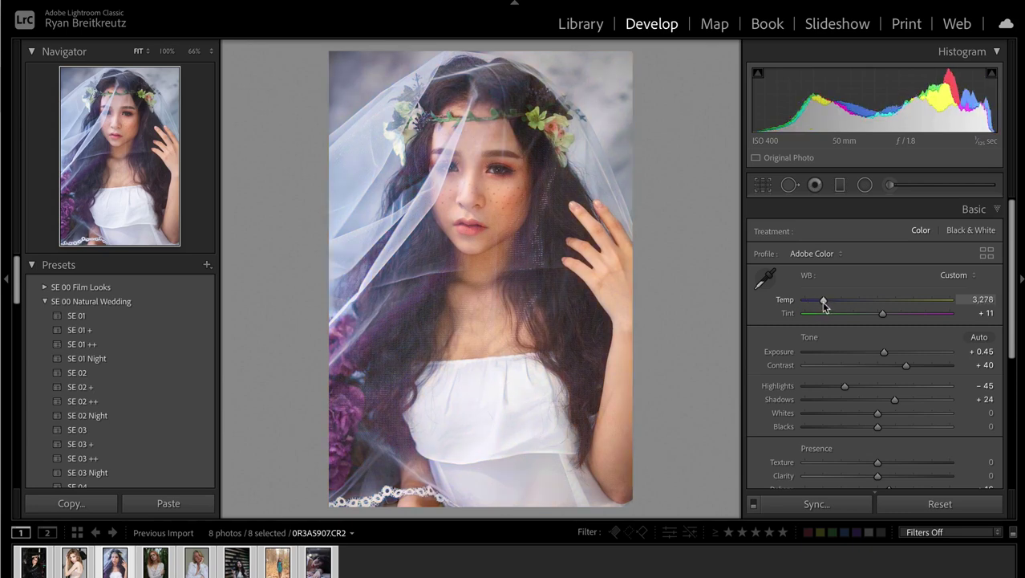
Step: Calibrate the veiled bride portrait with Shadows Tint +1, Red Primary Hue -10, Green Primary Hue +4 and Green Primary Saturation -31
scroll(957, 308, down, 5)
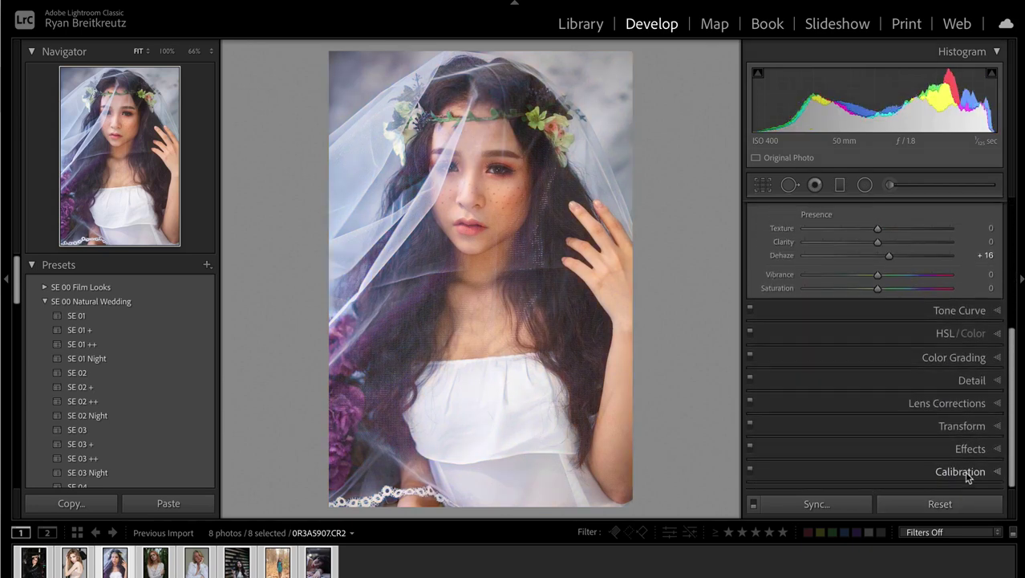
click(967, 471)
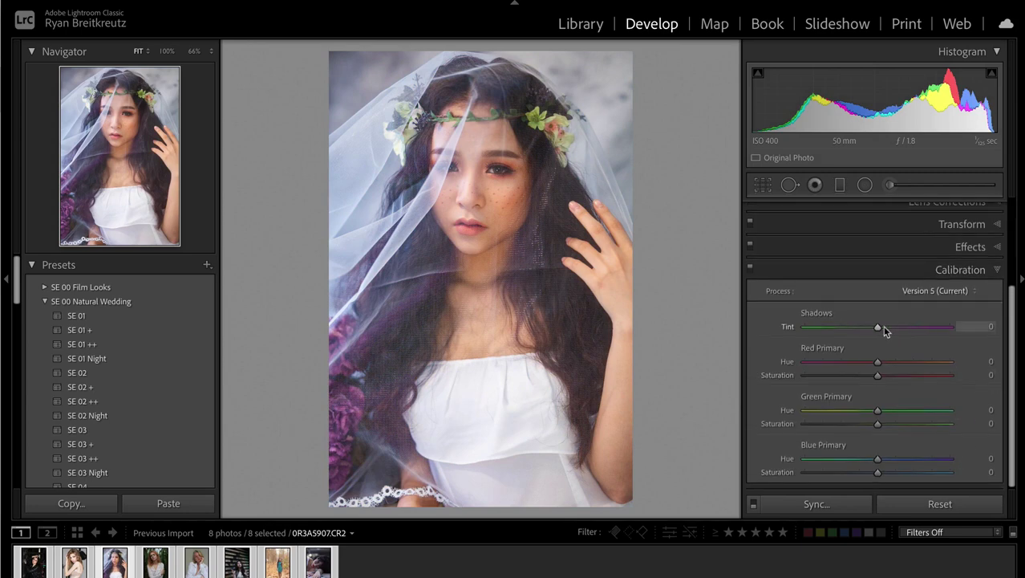
mouse_move(878, 363)
mouse_down()
mouse_move(812, 365)
mouse_move(867, 363)
mouse_up()
drag(878, 328, 885, 329)
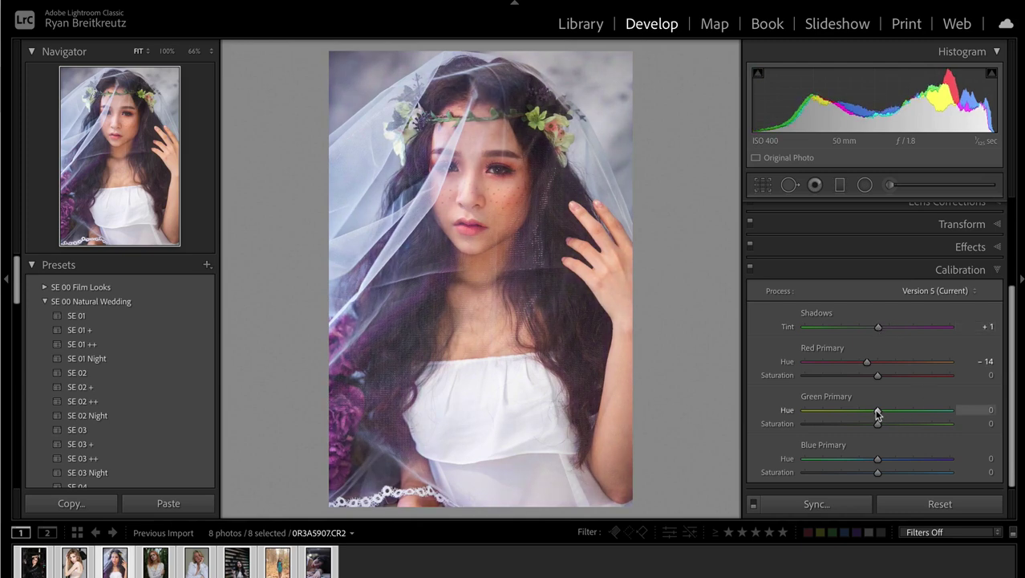
drag(878, 413, 842, 424)
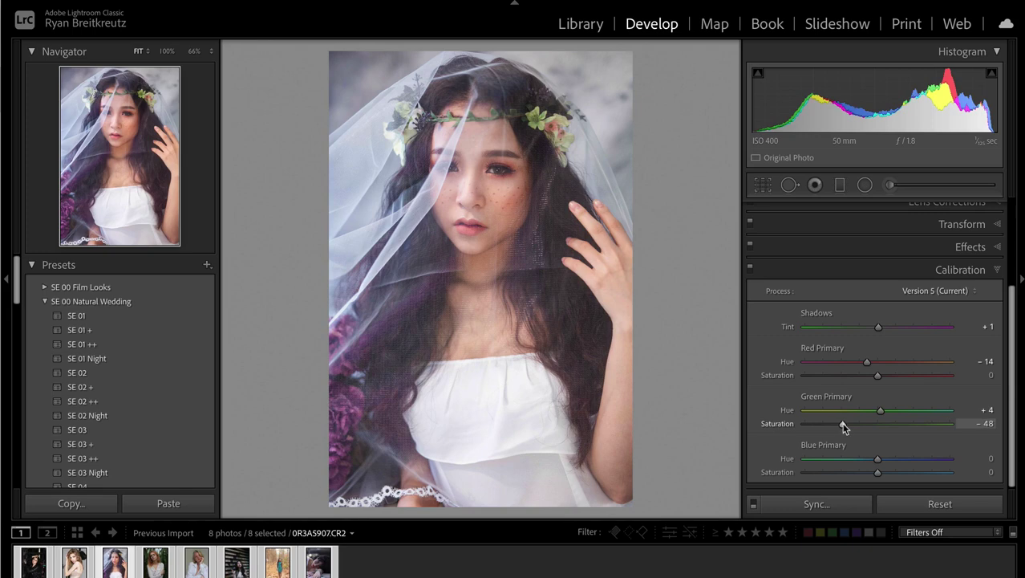
mouse_move(878, 458)
mouse_down()
mouse_move(917, 461)
mouse_move(865, 459)
mouse_move(877, 465)
mouse_up()
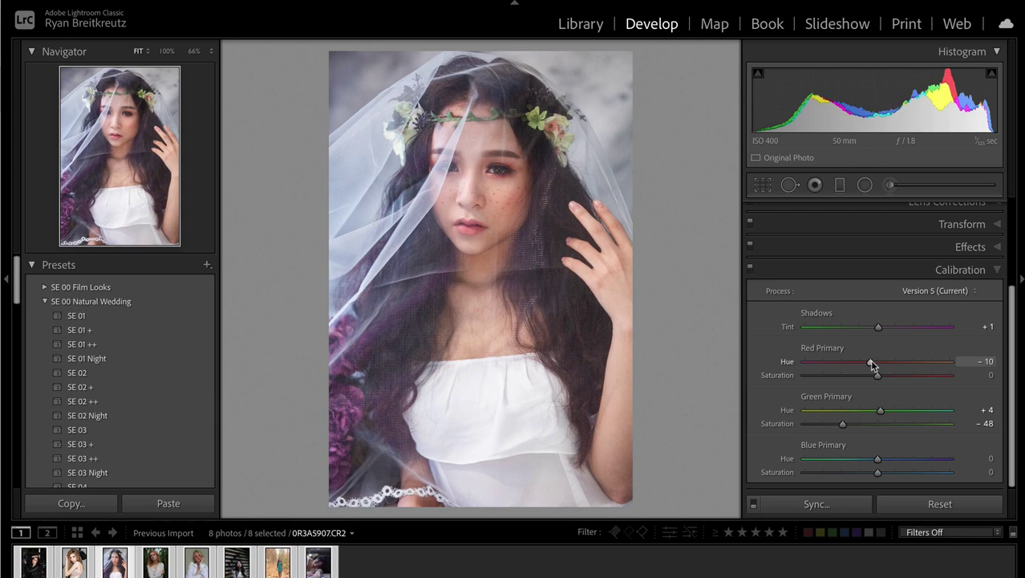
drag(843, 425, 855, 428)
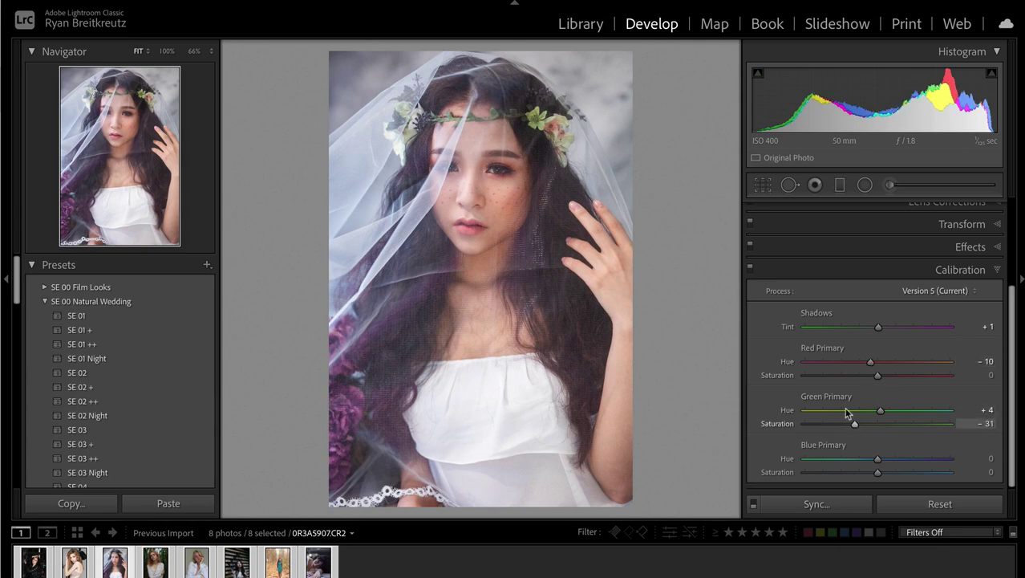
Step: Compare the veiled bride portrait with and without its Calibration changes, and against the original
click(751, 270)
click(751, 269)
click(750, 270)
click(751, 270)
key(backslash)
key(backslash)
key(backslash)
key(backslash)
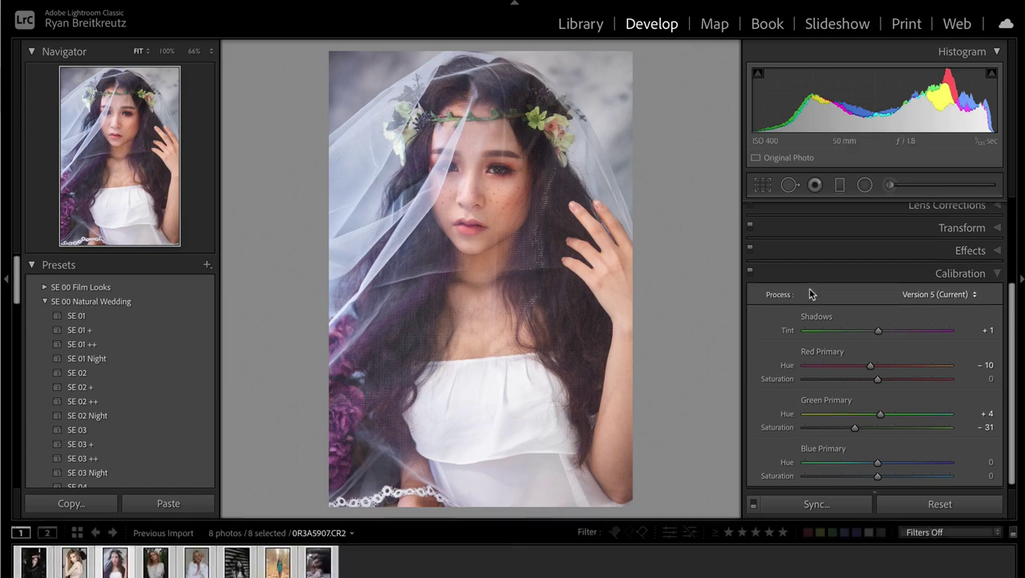
Step: Add a large radial filter with the 11 Add Texture effect, centred on the bride's face and covering most of the portrait
scroll(808, 287, up, 5)
click(953, 209)
click(864, 184)
drag(460, 196, 595, 343)
mouse_move(524, 171)
mouse_down()
mouse_move(518, 188)
mouse_move(519, 171)
mouse_up()
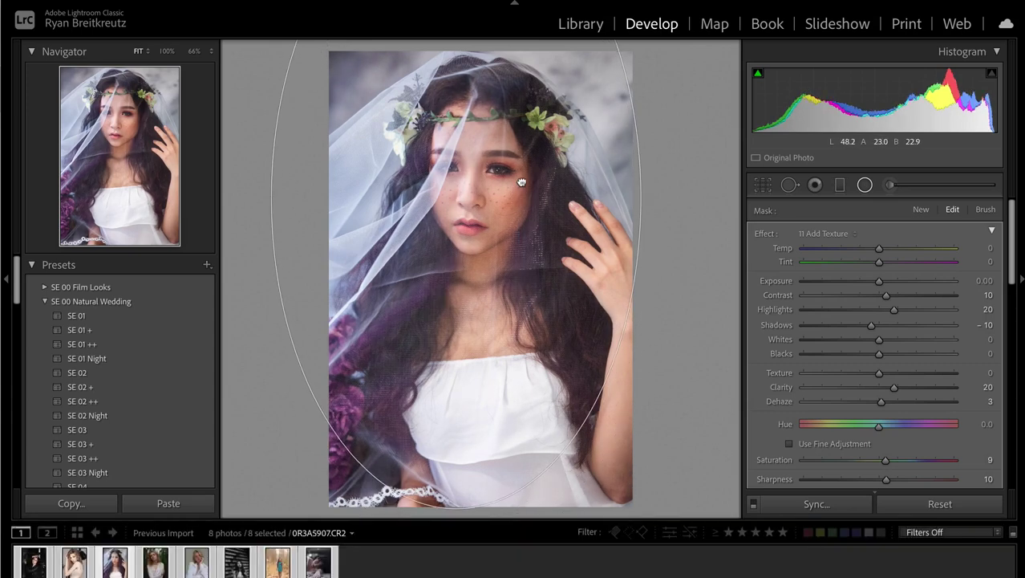
key(Return)
Step: Brush the 11 Add Texture effect at amount 20 over the purple flowers and the bride's dark hair
click(891, 185)
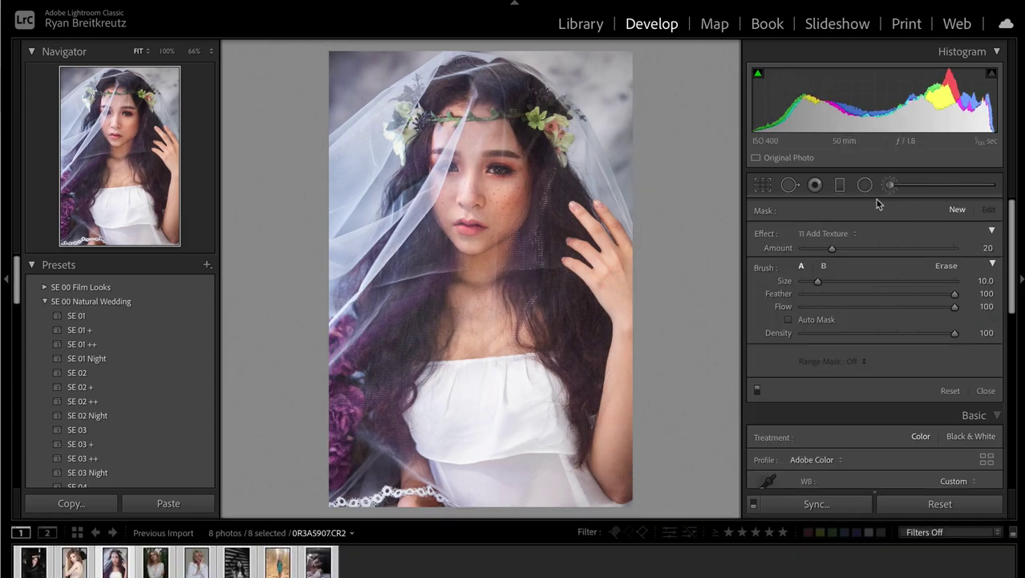
mouse_move(370, 339)
mouse_down()
mouse_move(353, 481)
mouse_move(357, 450)
mouse_up()
drag(570, 215, 550, 157)
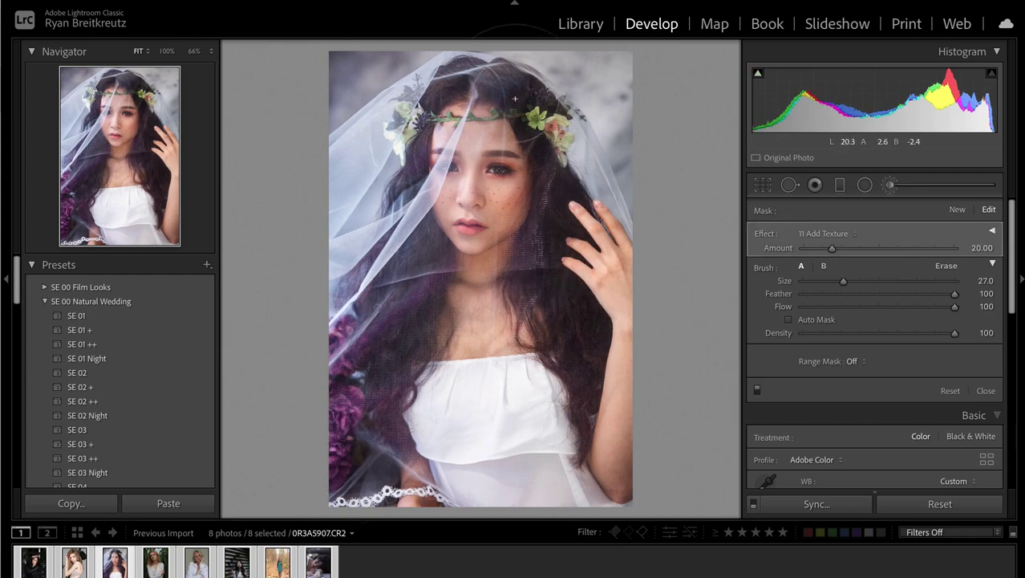
key(bracketleft)
mouse_move(417, 128)
mouse_down()
mouse_move(535, 118)
mouse_move(546, 187)
mouse_up()
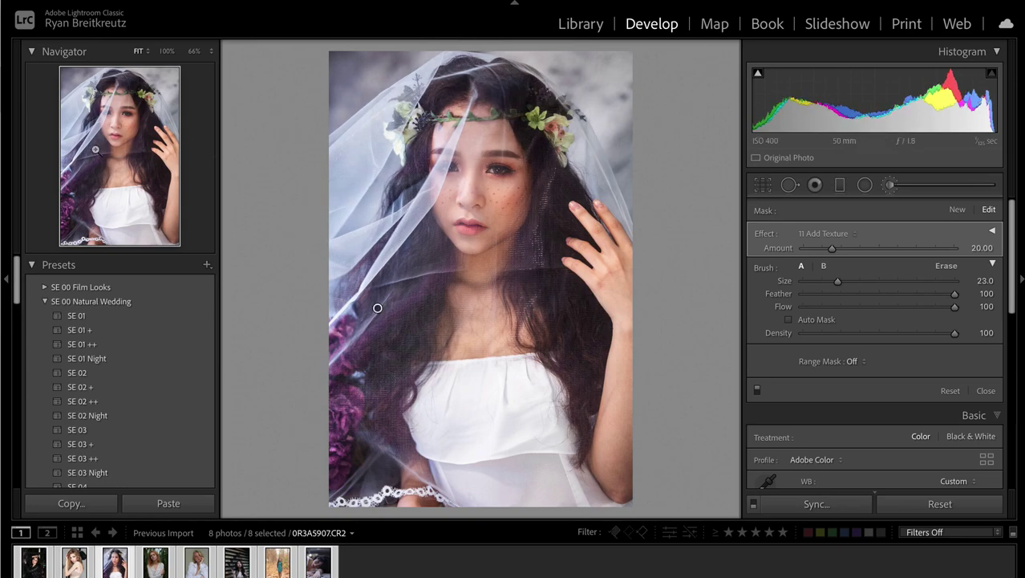
Step: Examine the bride's face and veil at 100%, return to the full photo and close the adjustment brush
key(z)
key(bracketleft)
key(bracketleft)
key(bracketleft)
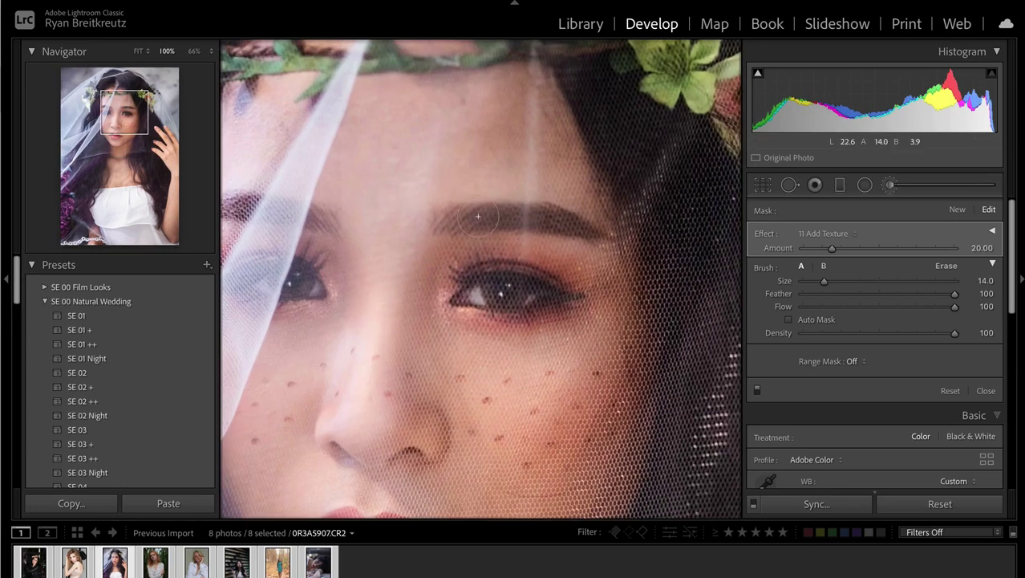
mouse_move(120, 130)
mouse_down()
mouse_move(96, 125)
mouse_move(111, 117)
mouse_up()
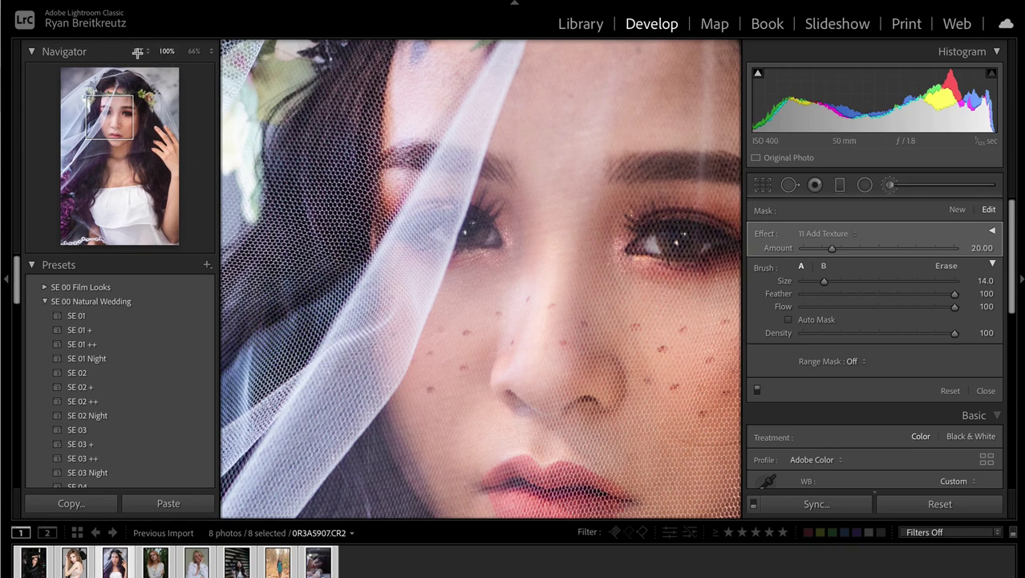
click(139, 51)
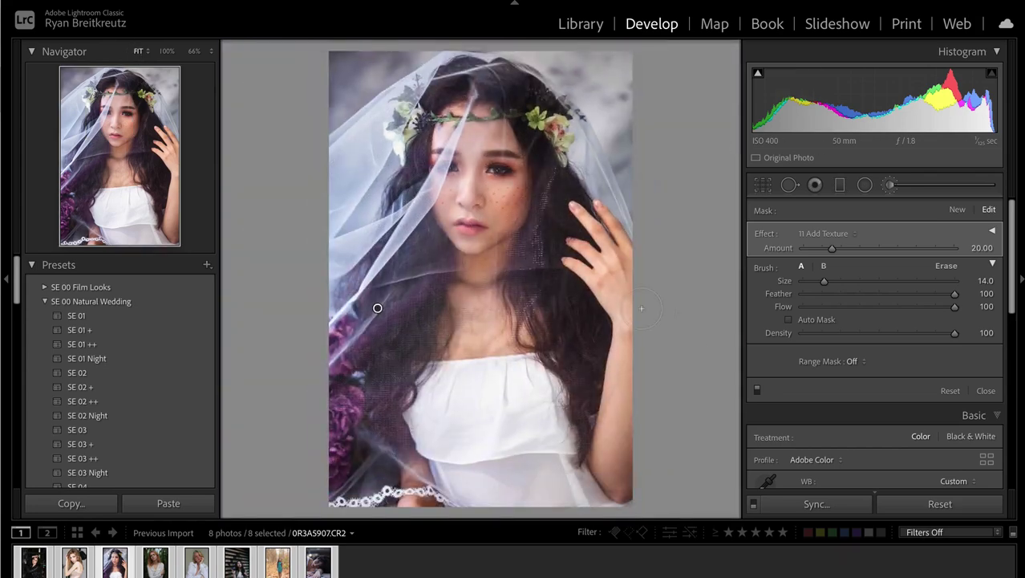
key(Return)
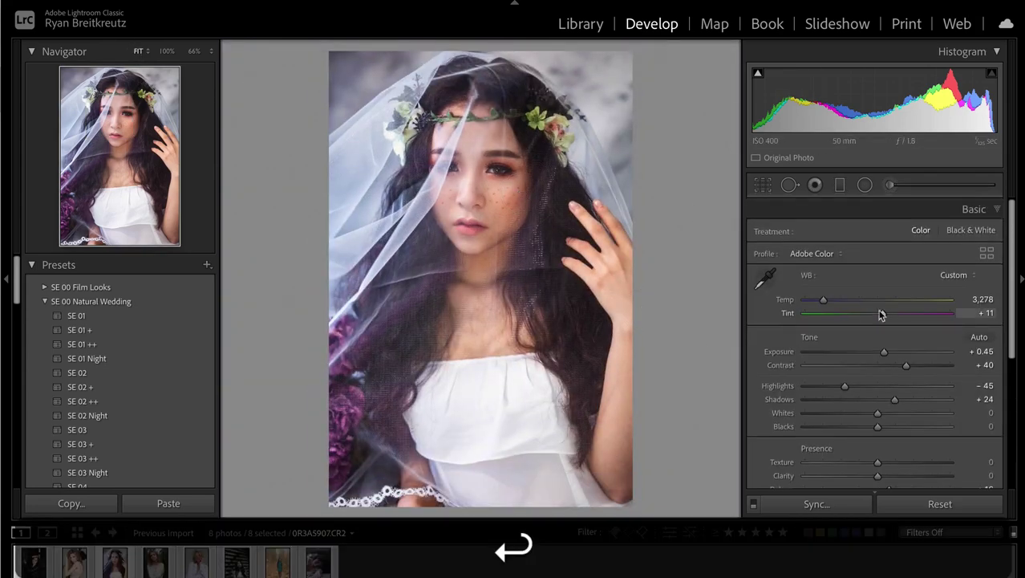
Step: Set the veiled bride portrait's Exposure to +0.58, Contrast to +6 and Tint to +6, comparing it with the original
mouse_move(891, 364)
mouse_down()
mouse_move(872, 362)
mouse_move(885, 362)
mouse_up()
key(shift+equal)
key(shift+minus)
key(backslash)
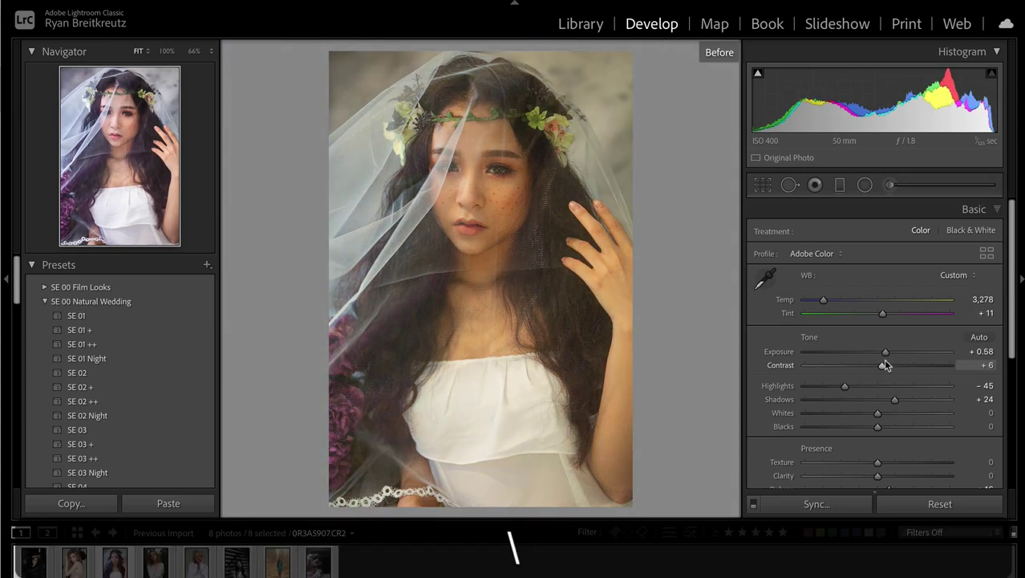
key(backslash)
key(backslash)
key(backslash)
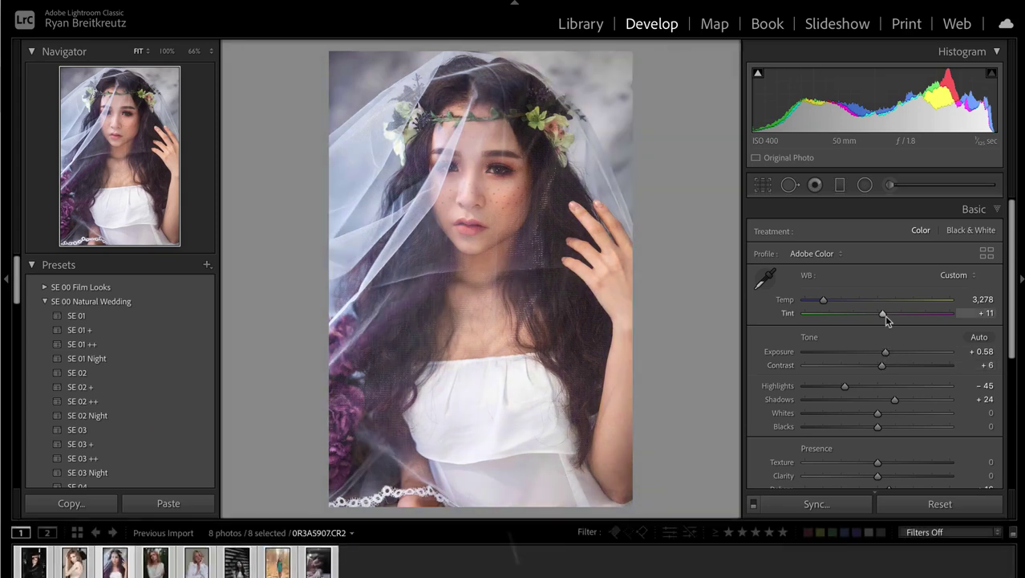
double_click(883, 313)
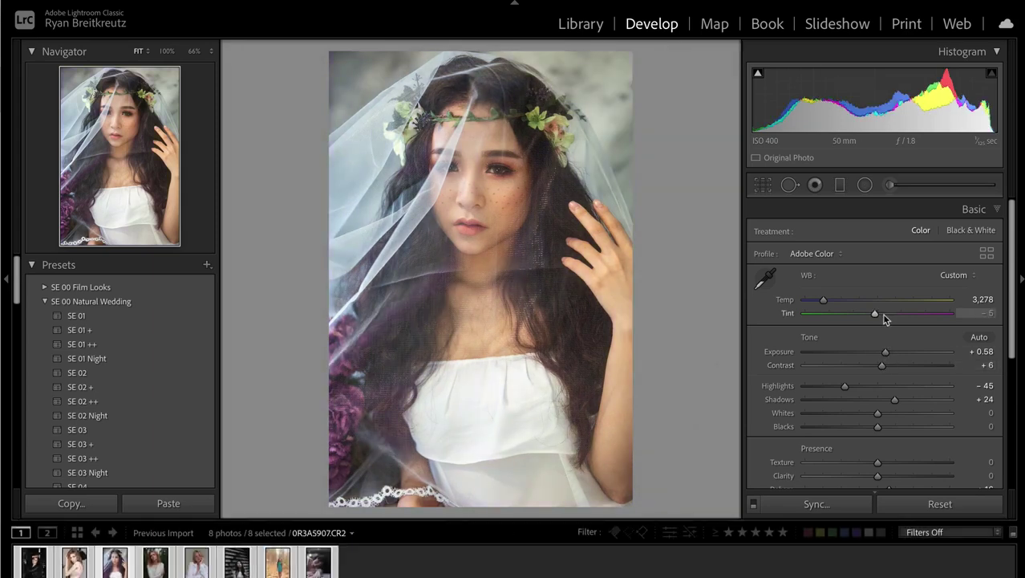
drag(880, 315, 879, 315)
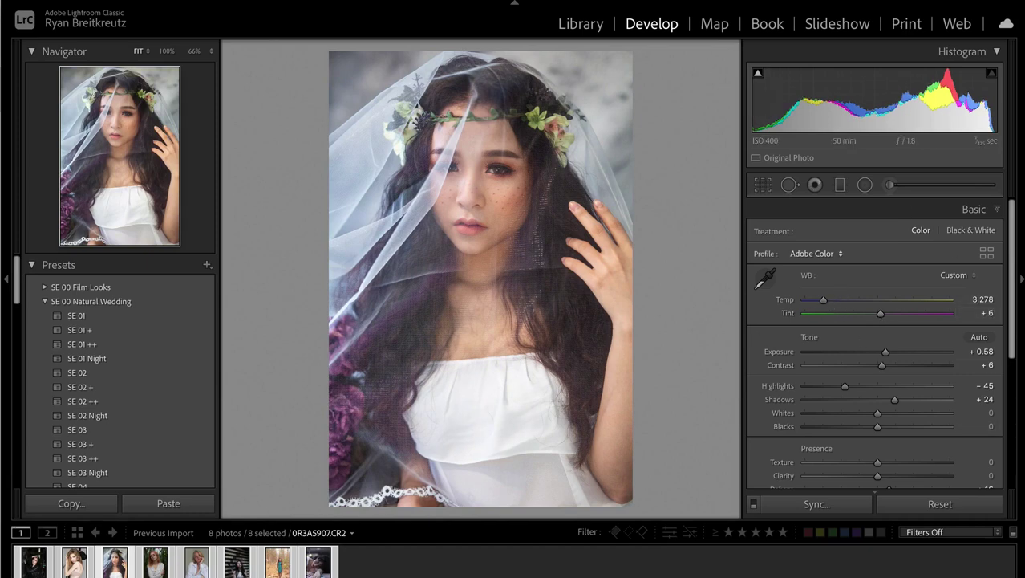
Step: Reset all develop edits on the veiled bride's portrait and check it against the neighbouring photo
key(Right)
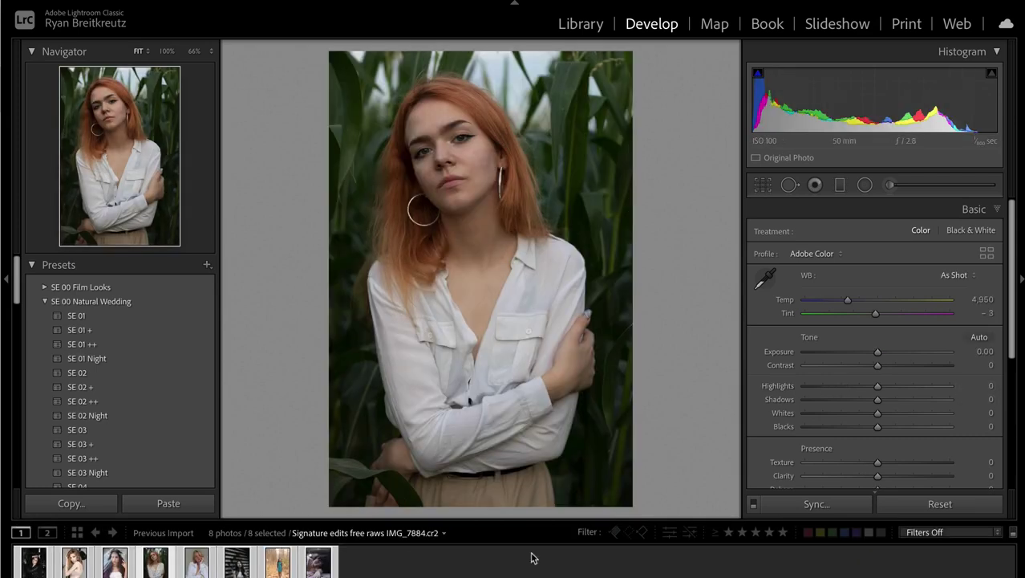
key(Left)
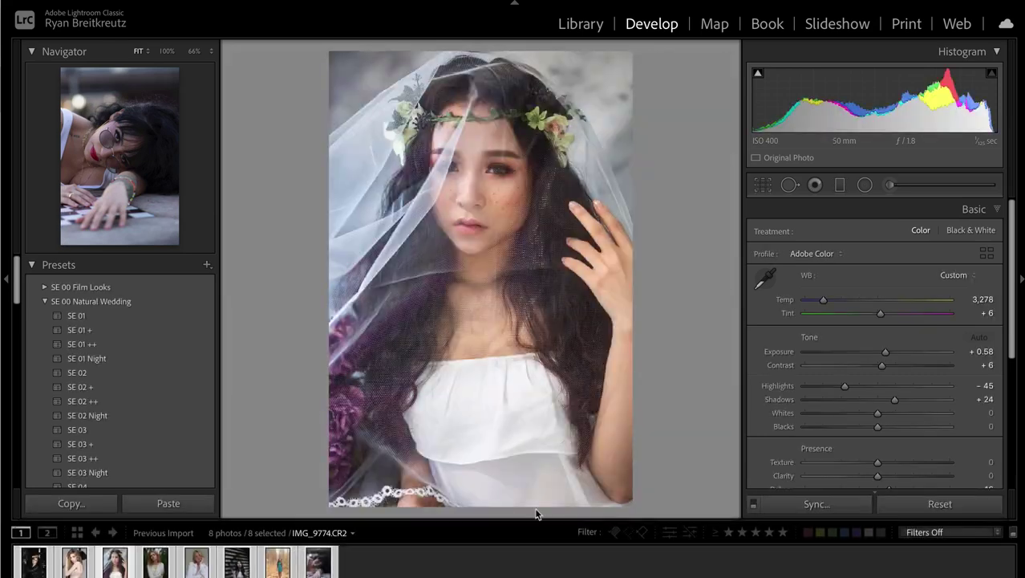
key(Right)
key(Right)
click(939, 504)
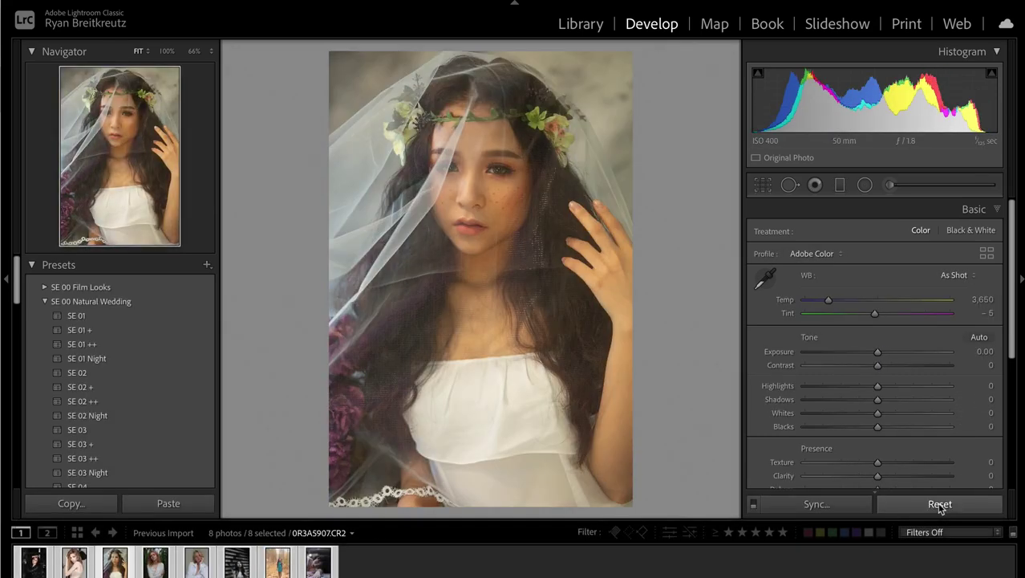
key(Right)
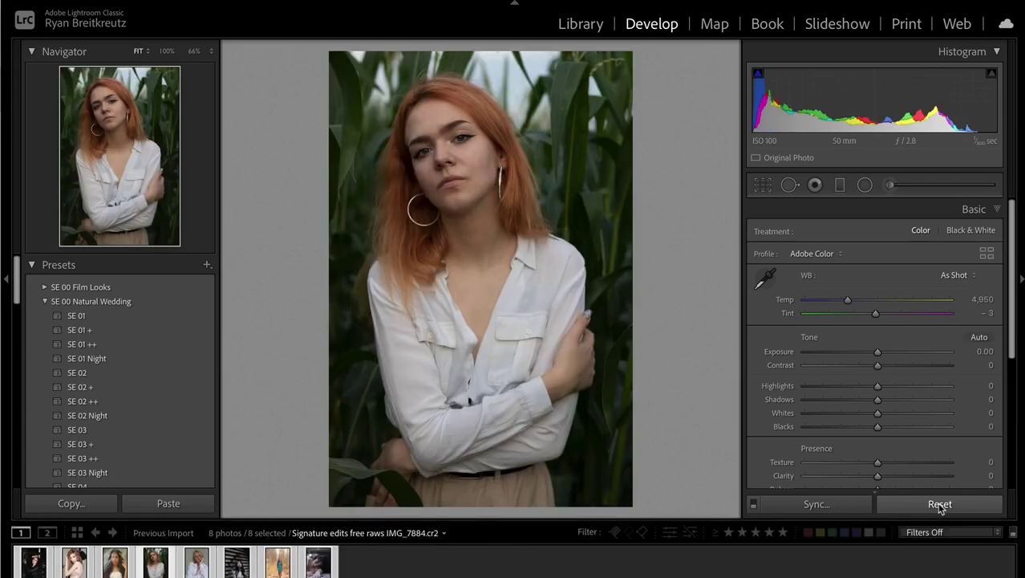
key(Left)
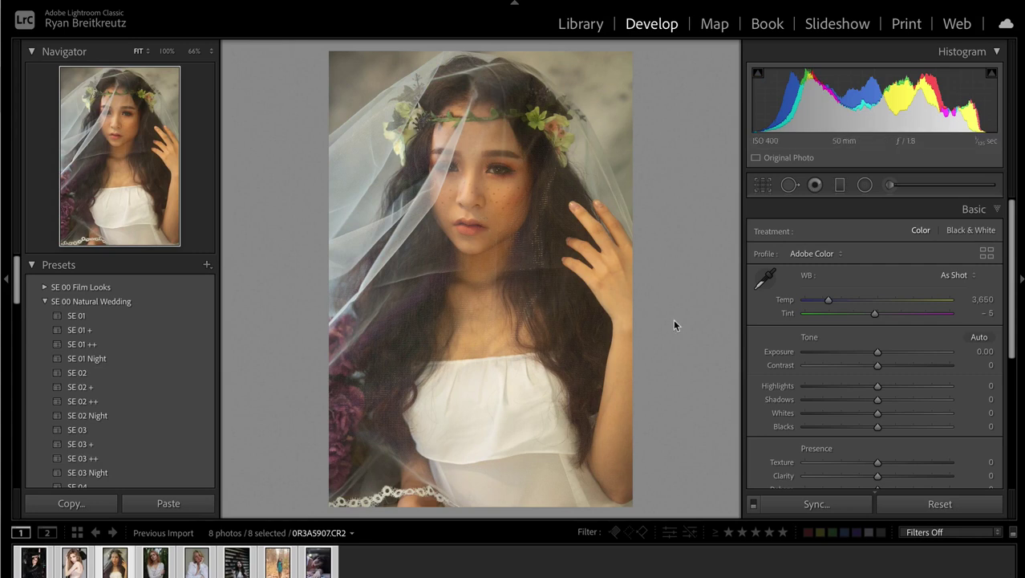
Step: Switch to the red-haired woman's cornfield portrait and set Exposure to +0.60 and Contrast to +20
key(Right)
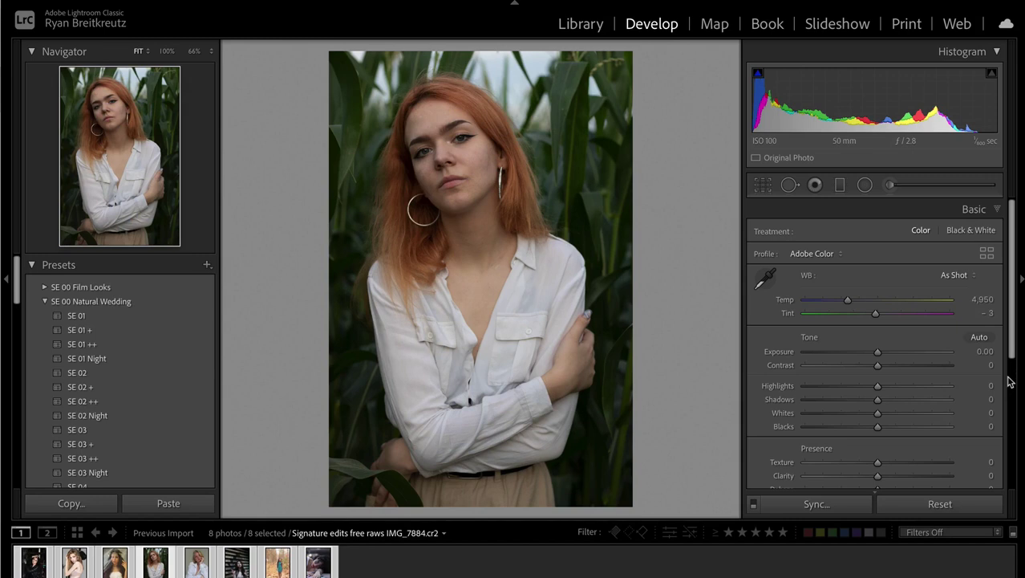
mouse_move(878, 355)
mouse_down()
mouse_move(907, 351)
mouse_move(892, 353)
mouse_move(892, 365)
mouse_move(917, 365)
mouse_move(892, 367)
mouse_up()
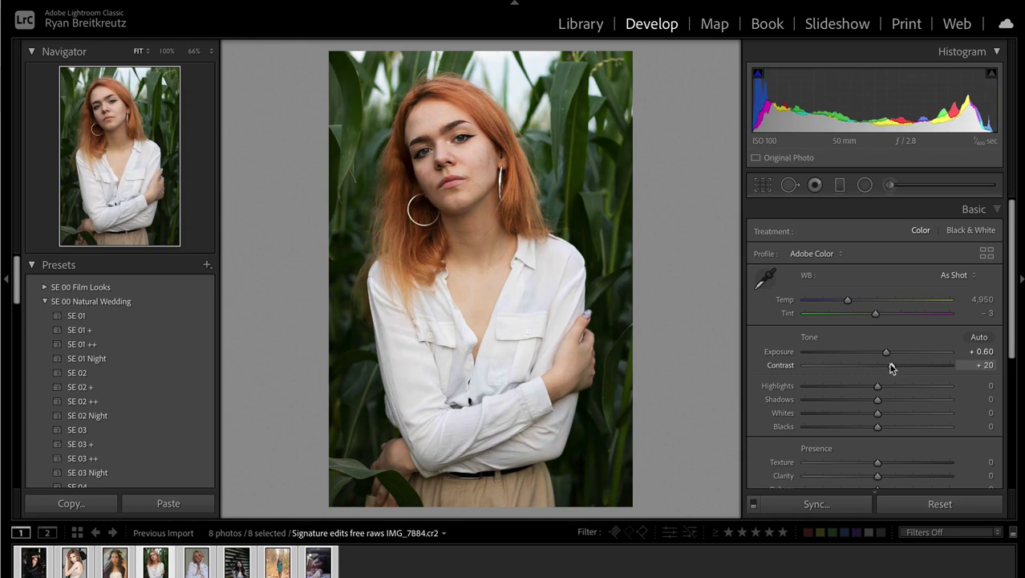
Step: Add a radial filter centred on the red-haired woman's face, reset its effect settings and set its Exposure to -2.53
click(866, 185)
mouse_move(450, 156)
mouse_down()
mouse_move(626, 405)
mouse_move(636, 386)
mouse_up()
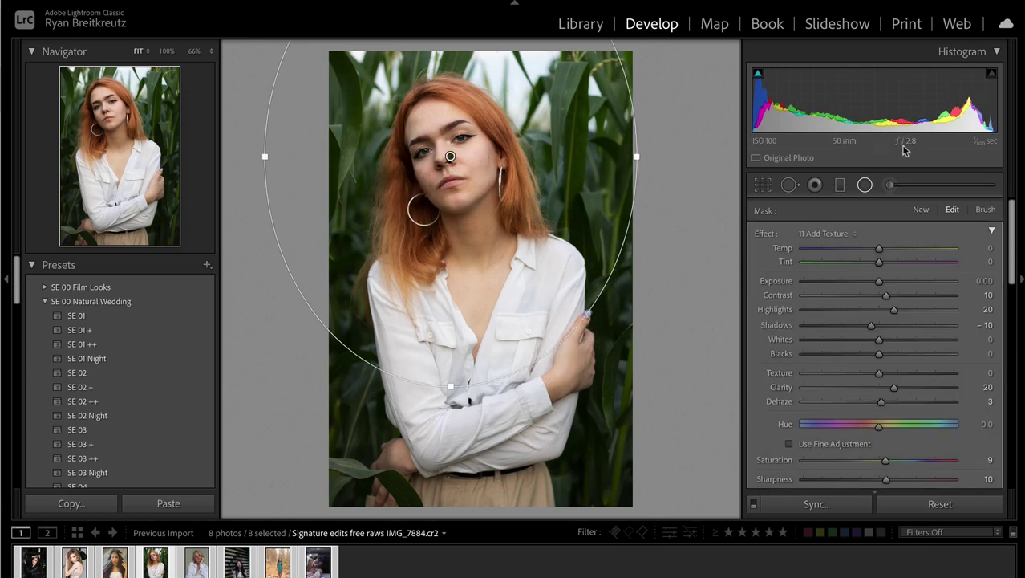
key(alt)
alt+click(764, 234)
click(831, 281)
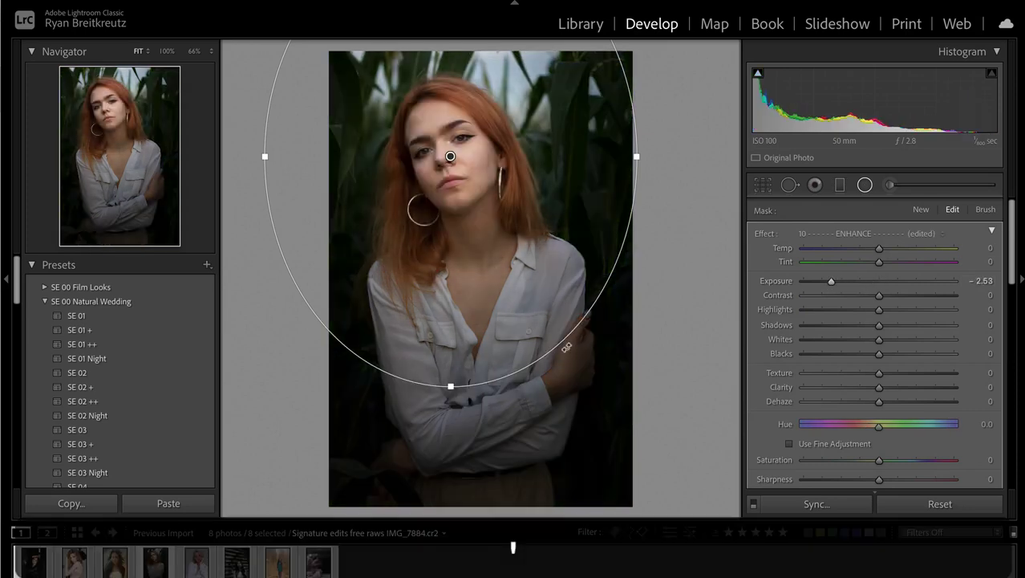
Step: Stretch the radial filter vertically and reposition it over the red-haired woman's face and upper body
drag(451, 388, 451, 505)
drag(483, 236, 494, 356)
drag(498, 404, 504, 504)
drag(504, 147, 501, 41)
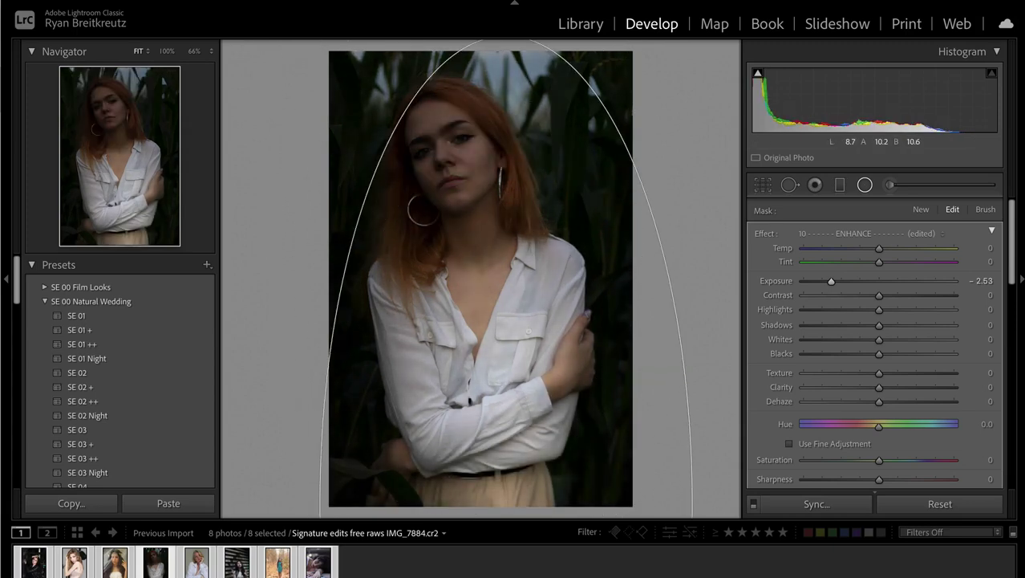
drag(518, 341, 469, 46)
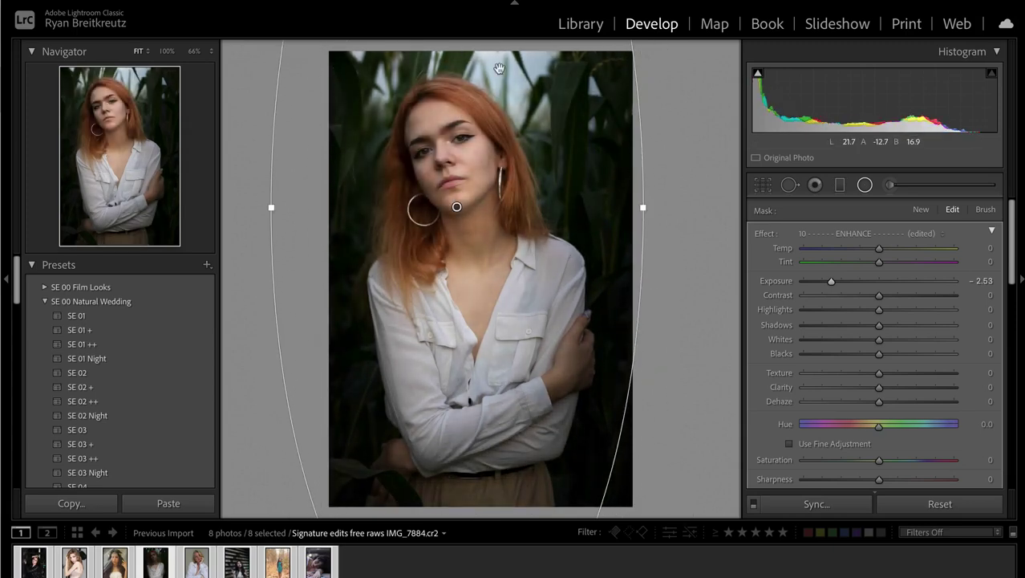
Step: Set the radial filter's Exposure to -0.42, shift it slightly left over the red-haired woman and finish editing it
scroll(898, 307, down, 5)
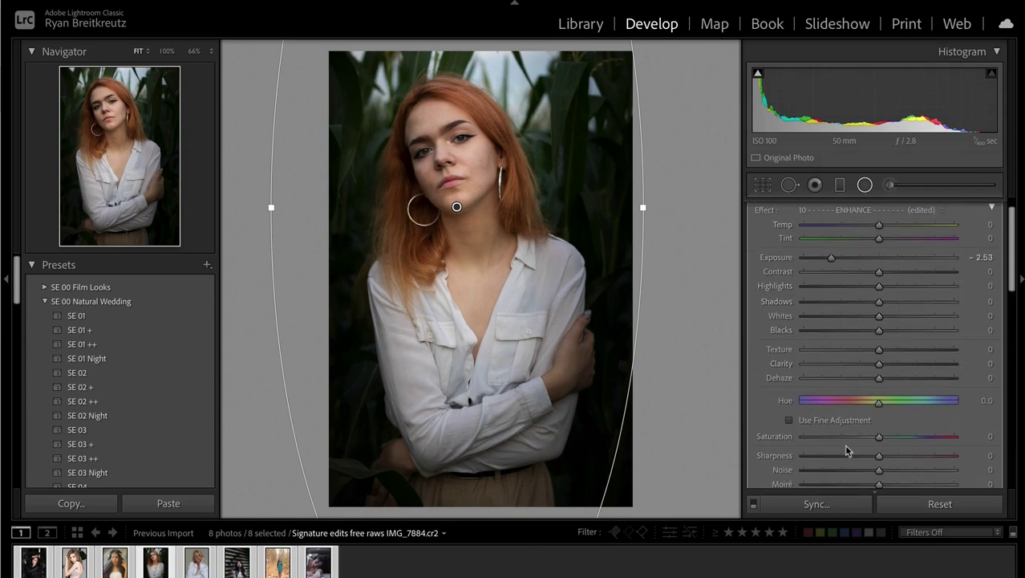
scroll(877, 357, up, 5)
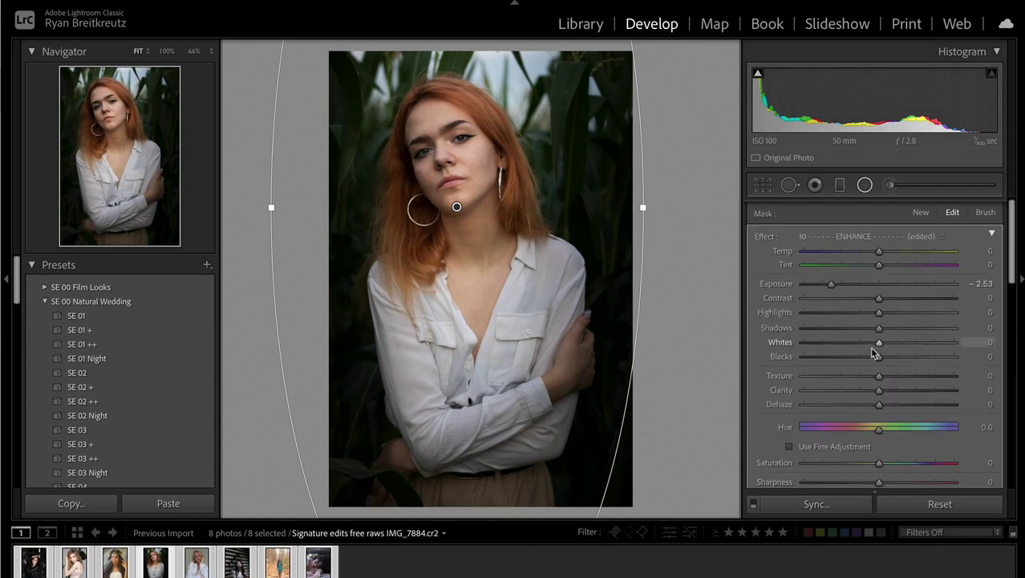
drag(879, 281, 991, 284)
drag(742, 283, 870, 294)
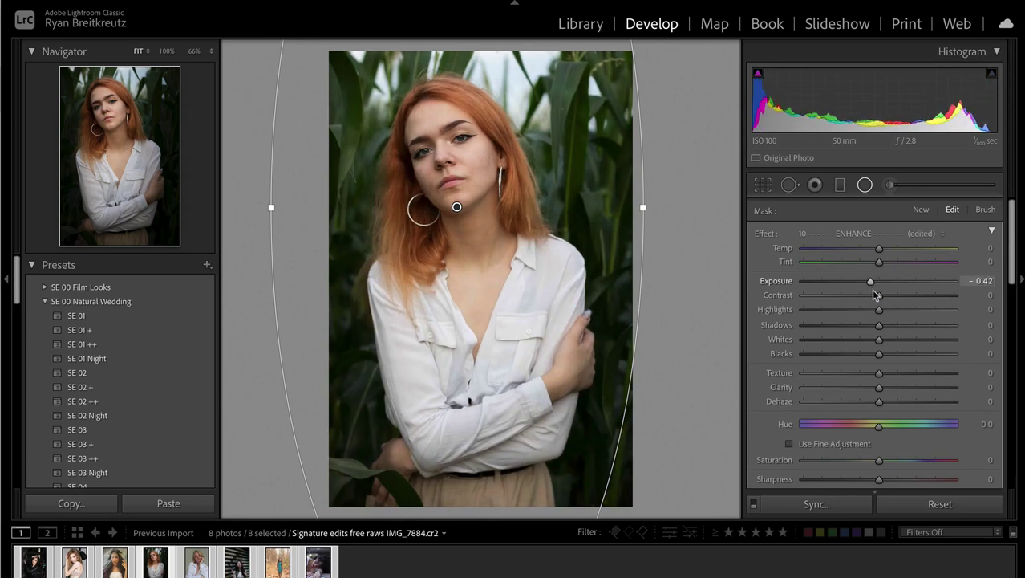
drag(447, 345, 439, 345)
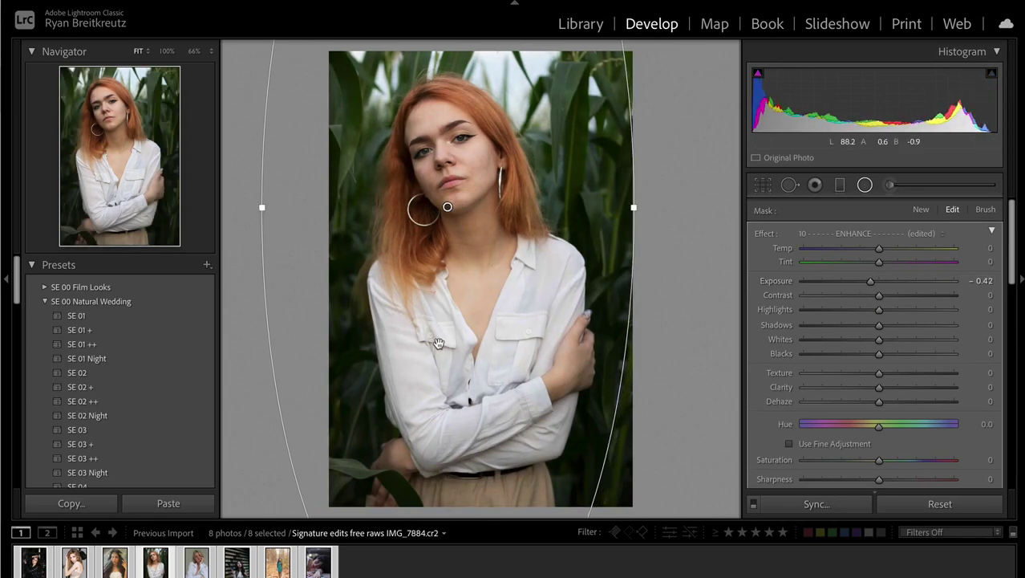
key(BackSpace)
key(super+z)
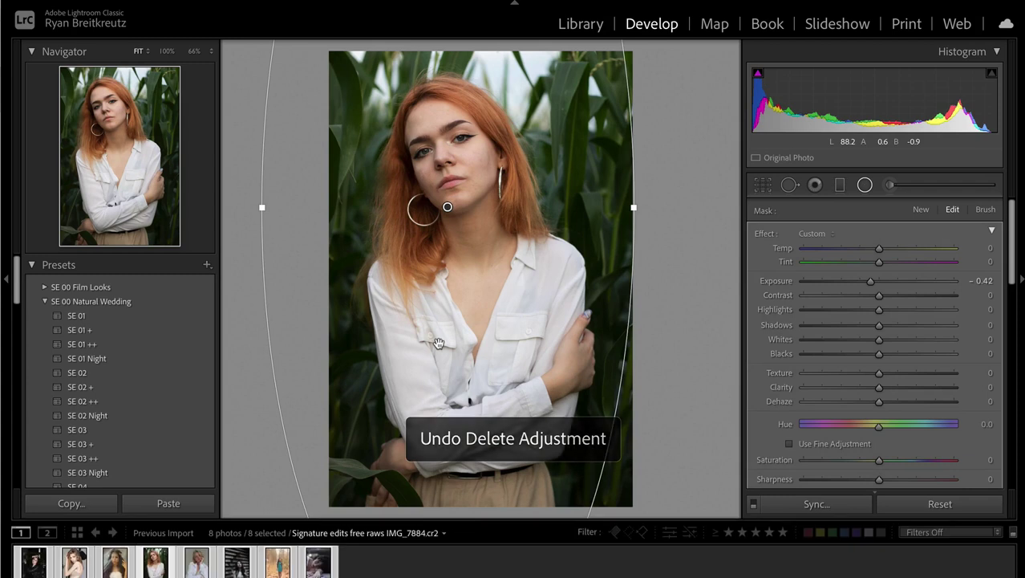
key(Return)
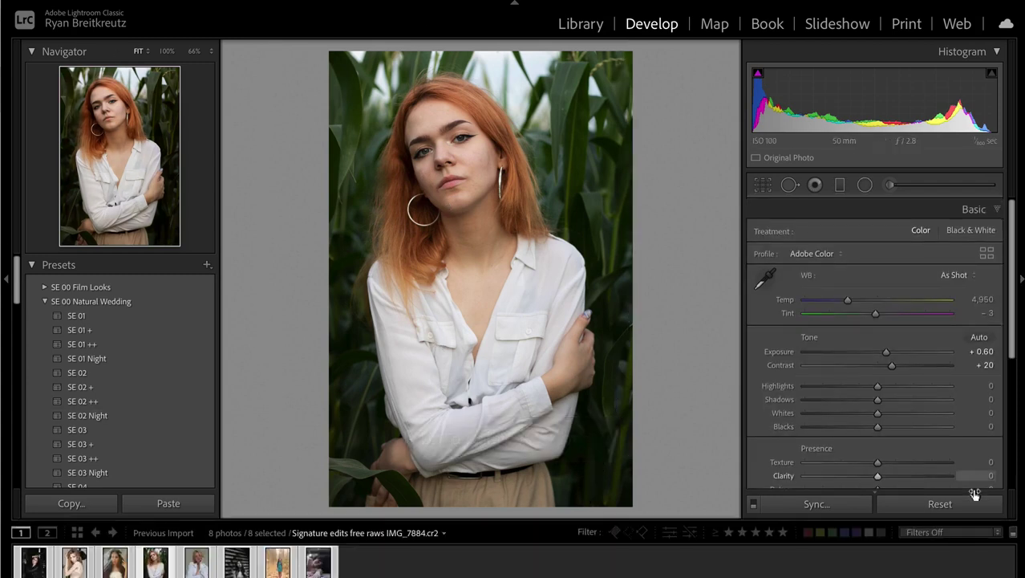
Step: Try a dark post-crop vignette on the red-haired woman's portrait and reset its Amount to 0
scroll(940, 367, down, 5)
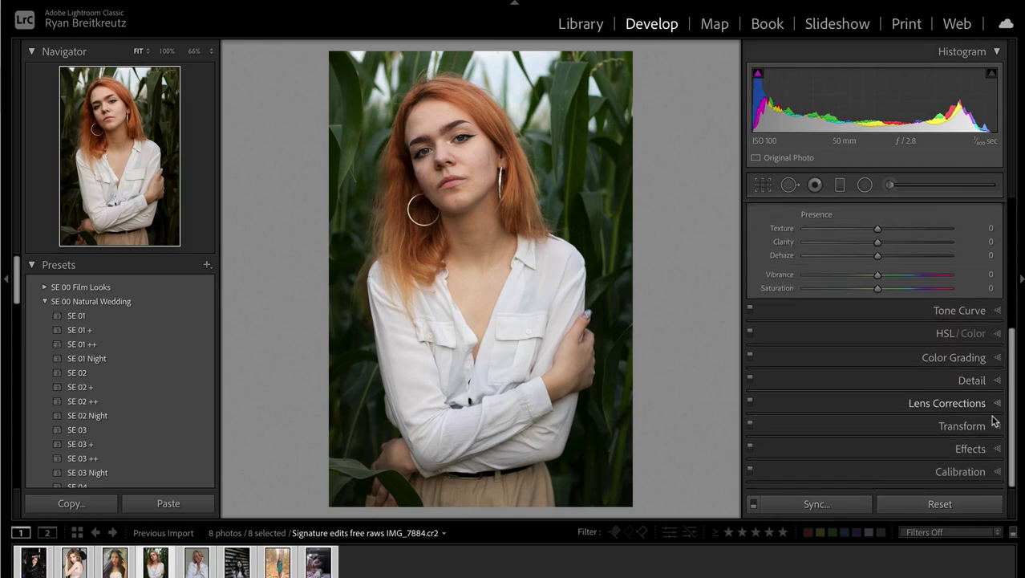
click(969, 451)
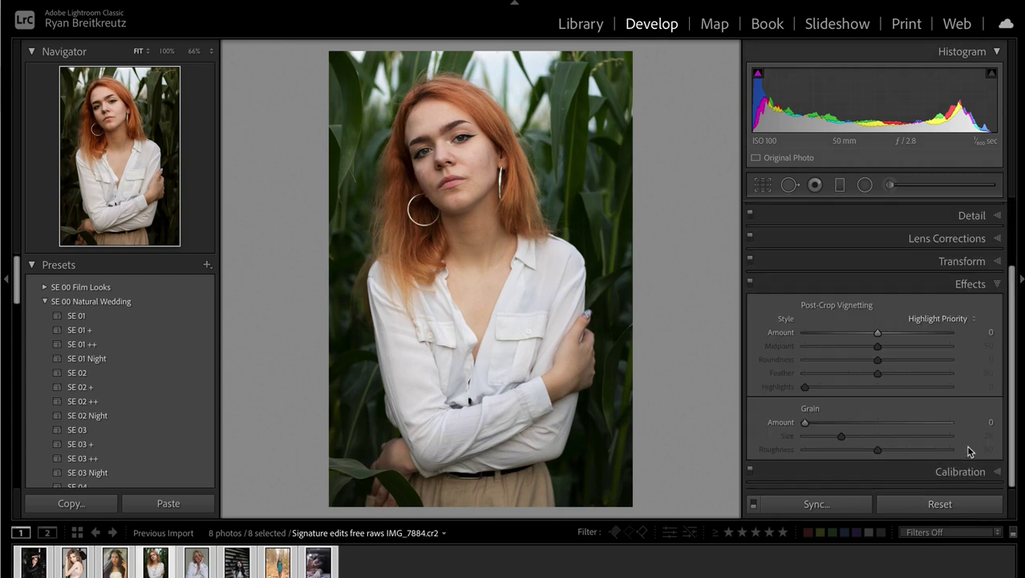
drag(844, 333, 834, 335)
double_click(834, 336)
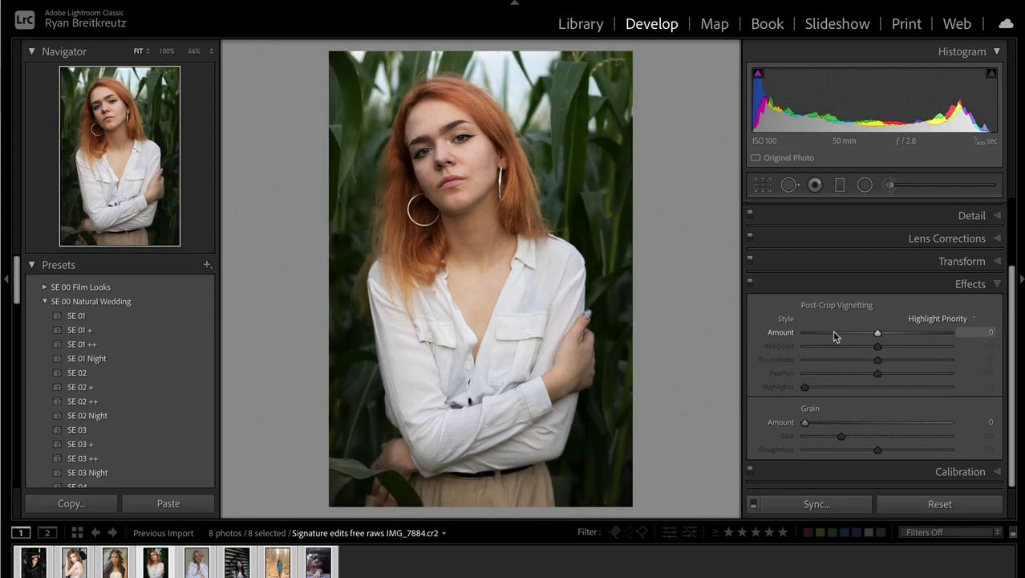
Step: Paint an adjustment brush mask with the 11 Add Texture effect over the red-haired woman's hair
click(865, 185)
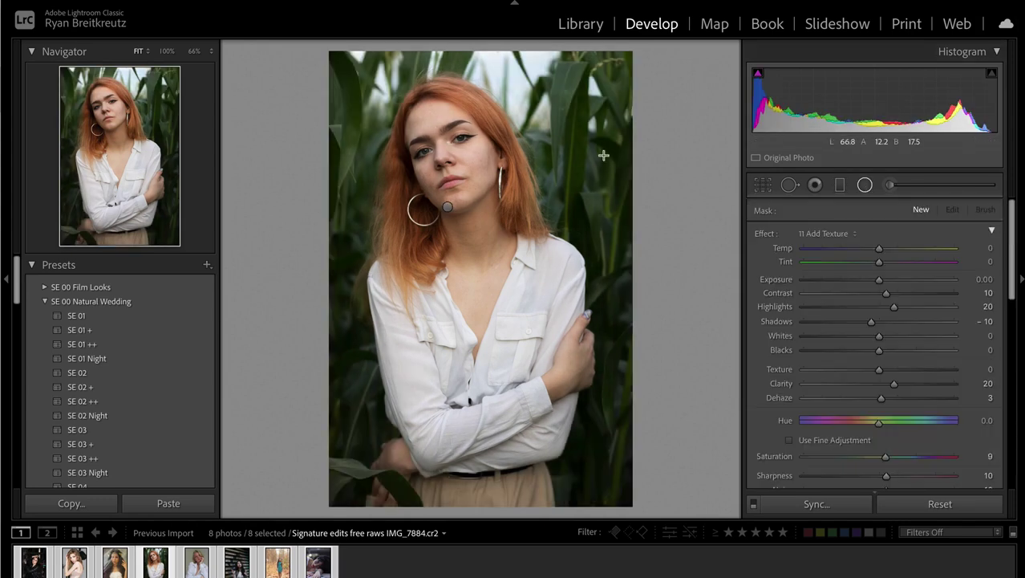
click(890, 185)
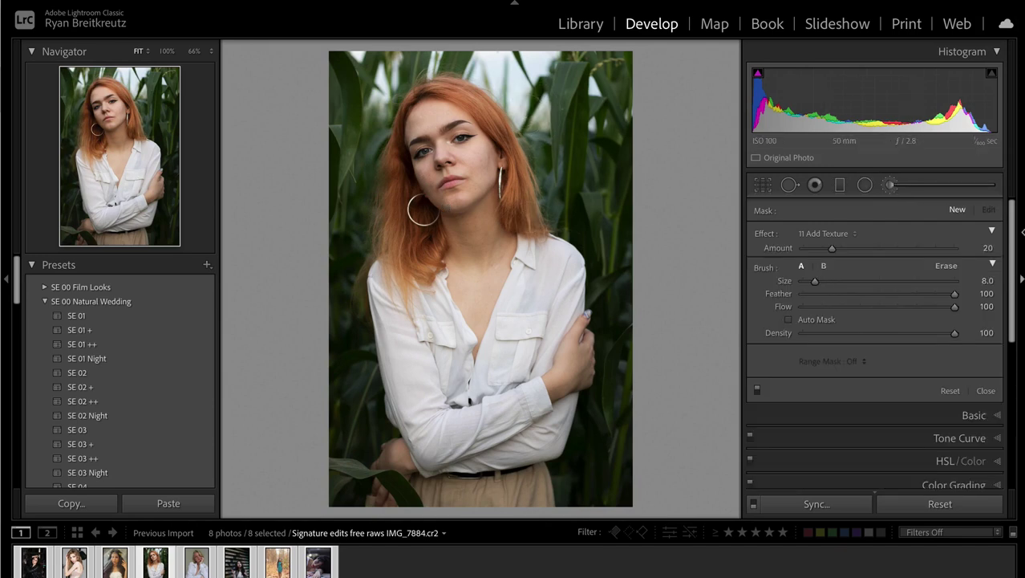
click(991, 233)
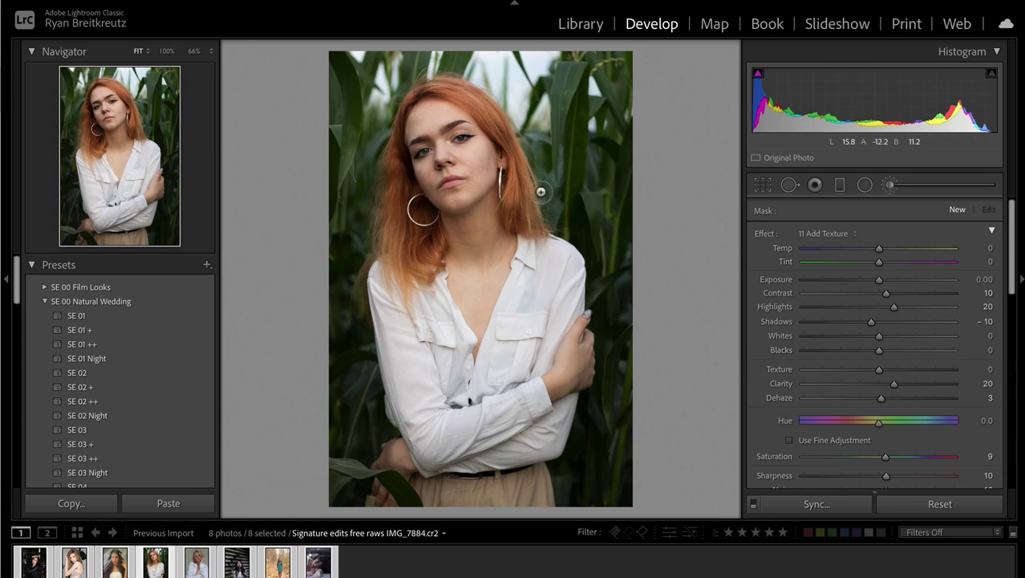
mouse_move(415, 101)
mouse_down()
mouse_move(398, 130)
mouse_move(393, 210)
mouse_move(433, 299)
mouse_up()
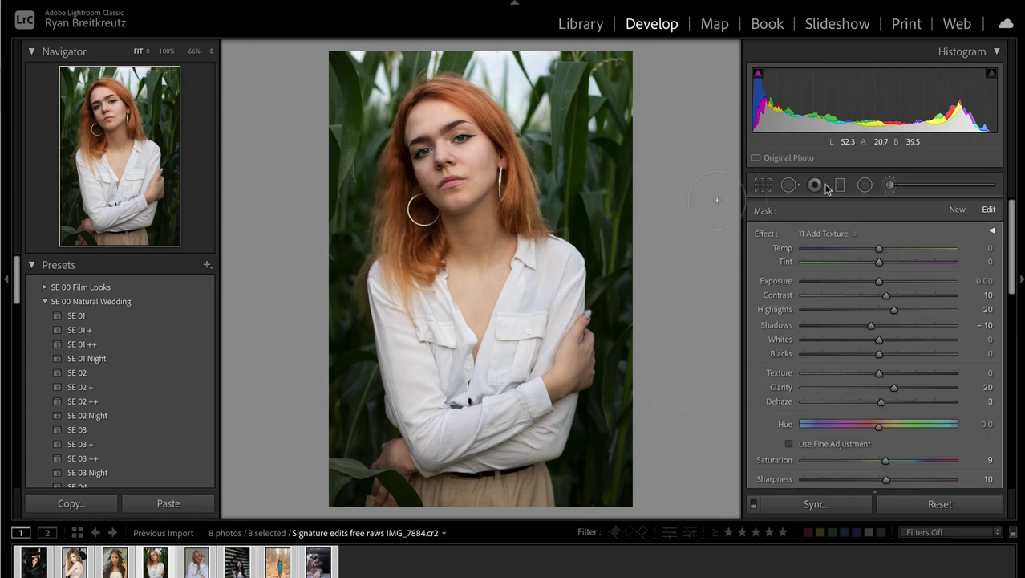
click(825, 234)
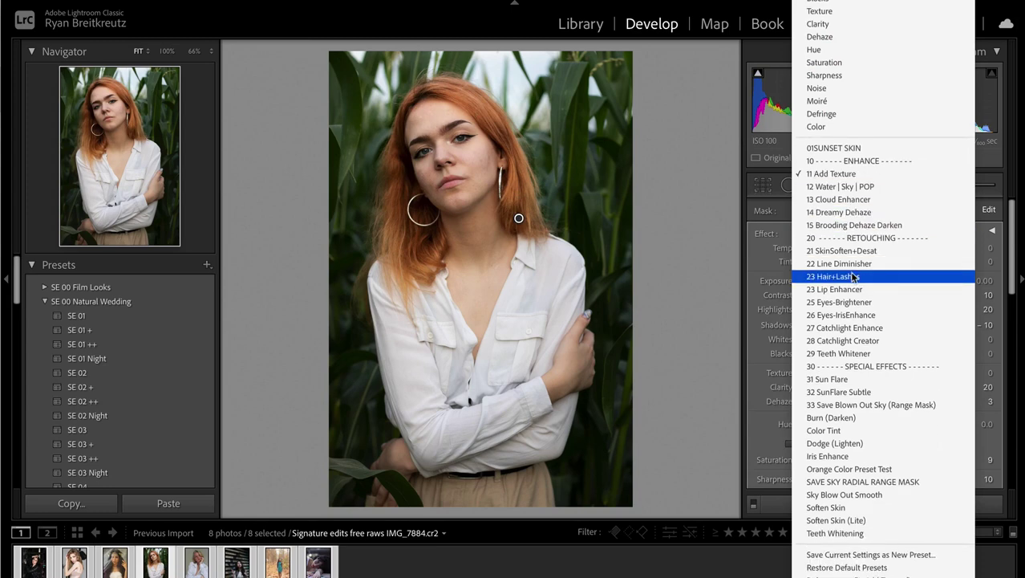
key(Escape)
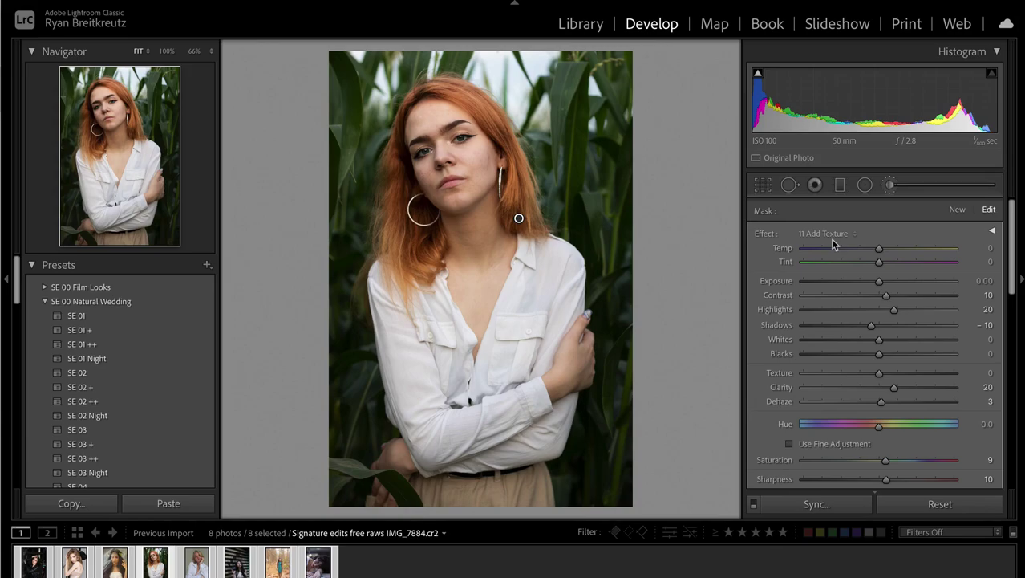
click(830, 238)
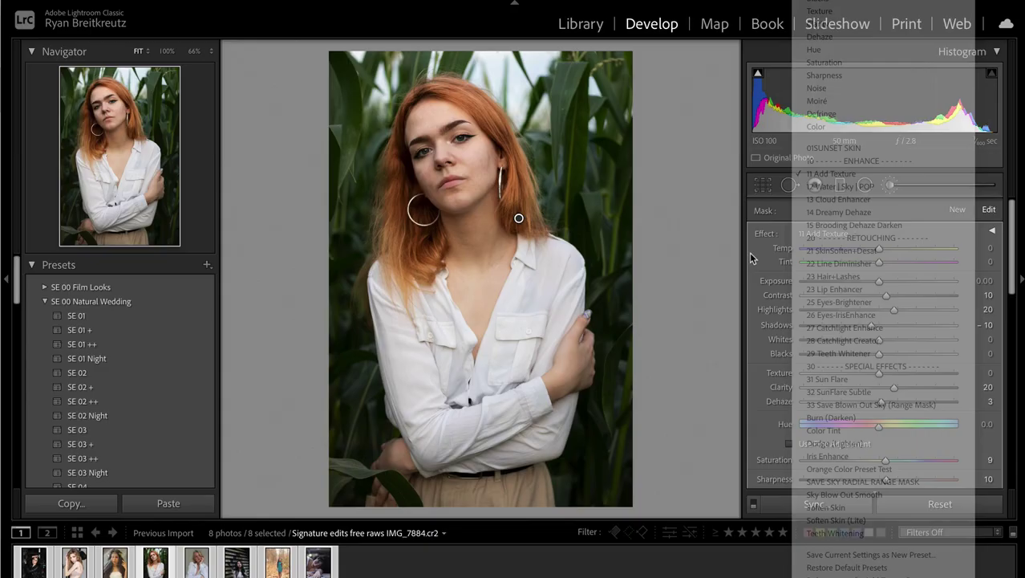
key(Escape)
Step: Reset the hair brush's effect and set Exposure 0.48, Contrast 17, Highlights 18, Texture 20, Clarity 7 and Dehaze 10
alt+click(766, 233)
drag(880, 283, 891, 317)
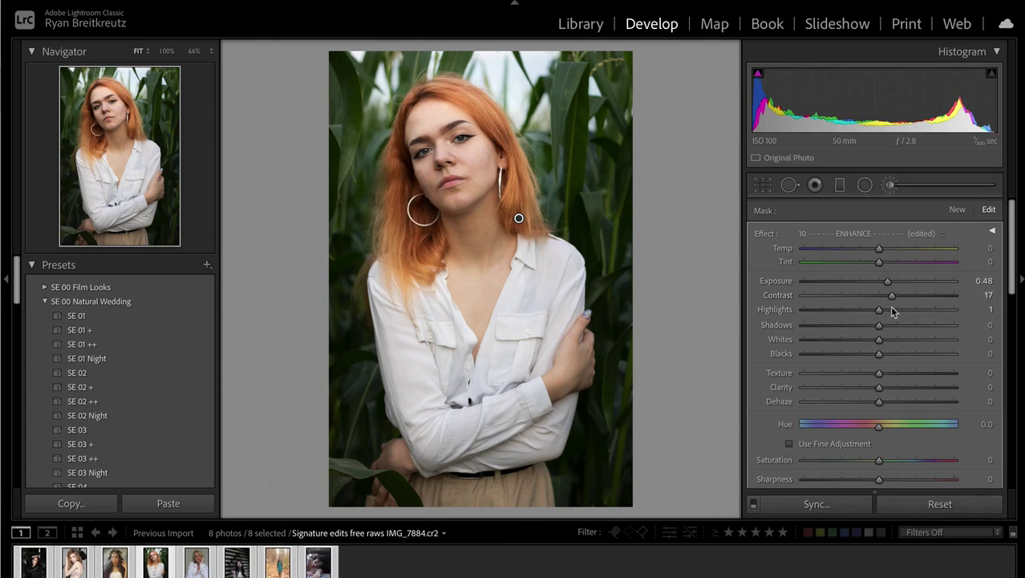
drag(873, 387, 888, 401)
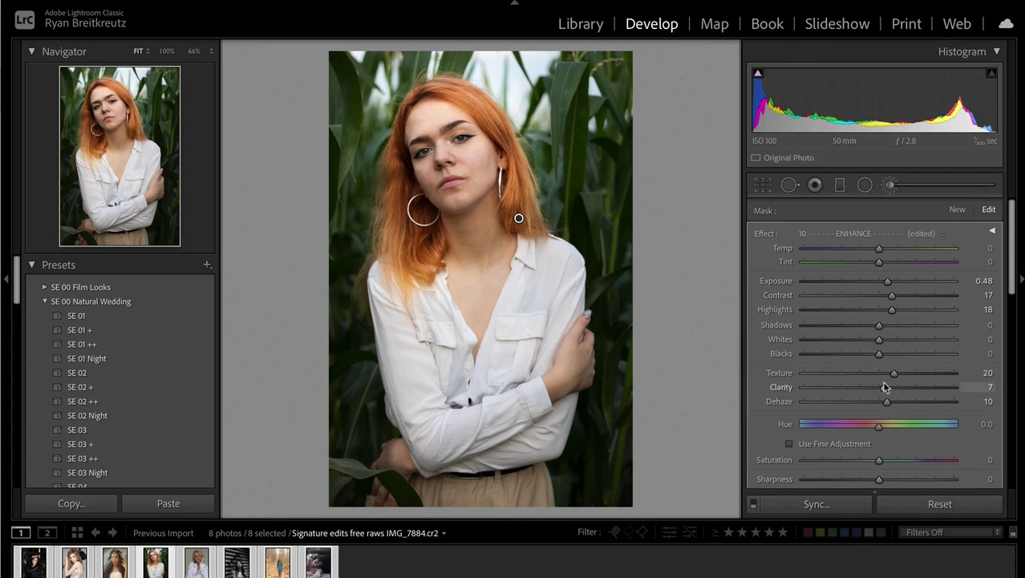
Step: Try saving the hair brush's current settings as a new effect preset named My Brush
click(873, 233)
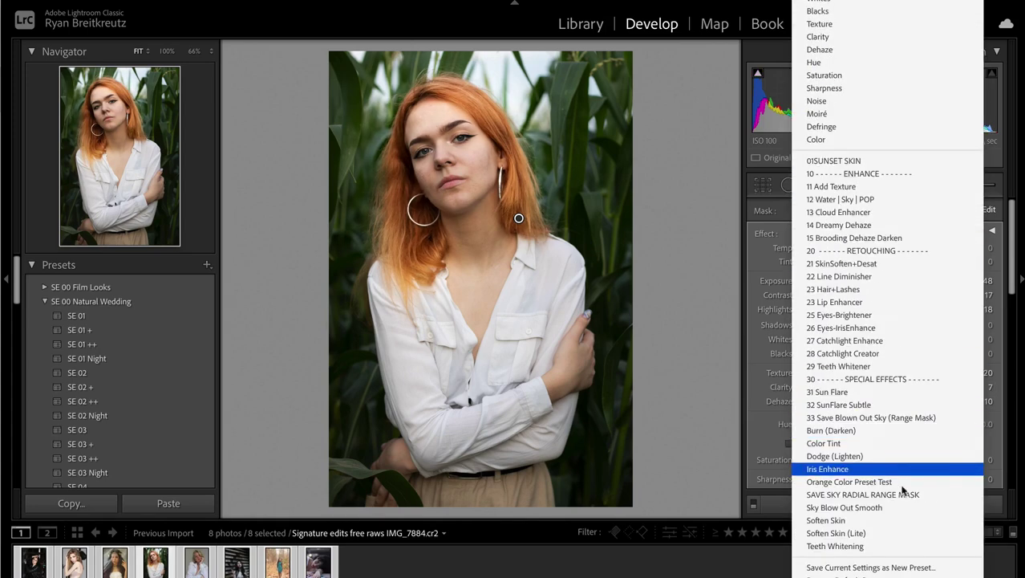
click(867, 568)
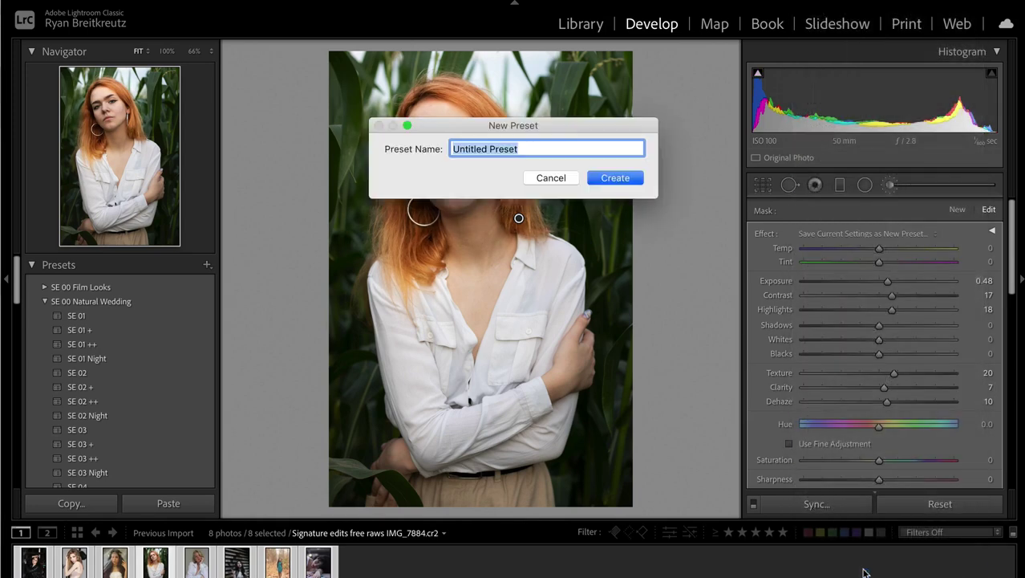
text(My Brush)
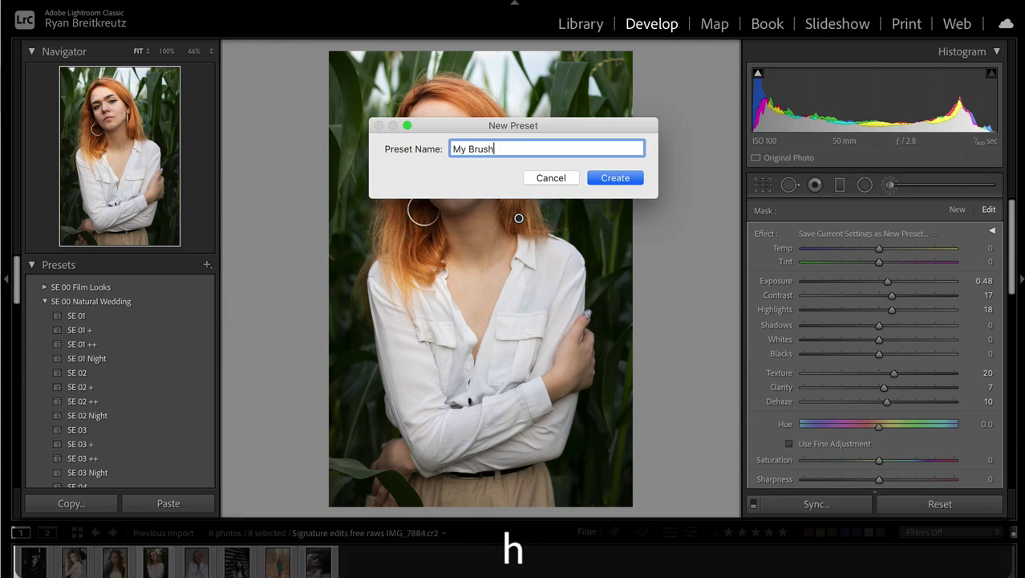
click(546, 183)
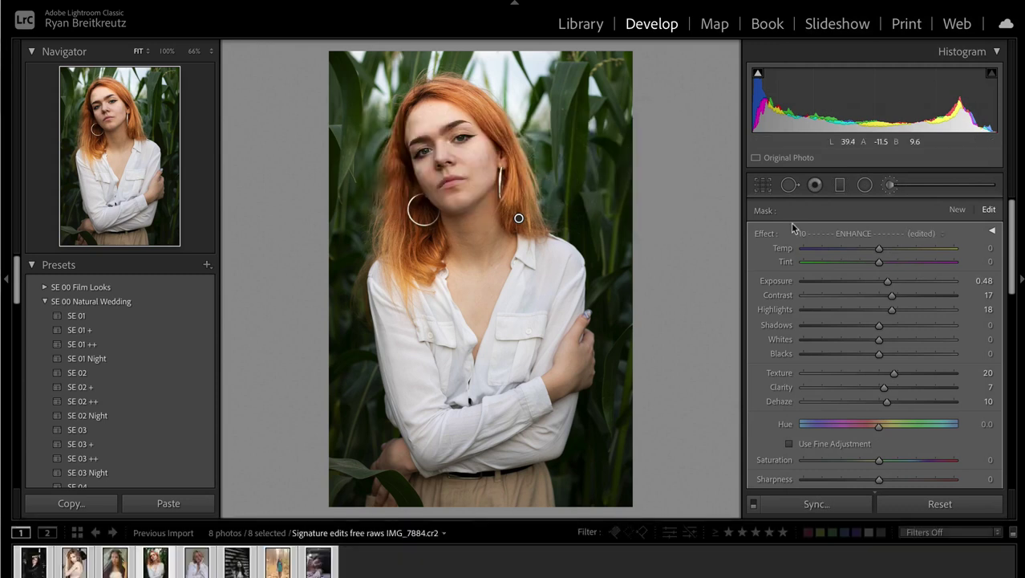
Step: Reset the hair brush's effect, apply the 11 Add Texture preset, set Exposure to 0.09 and finish the brush edit
click(833, 234)
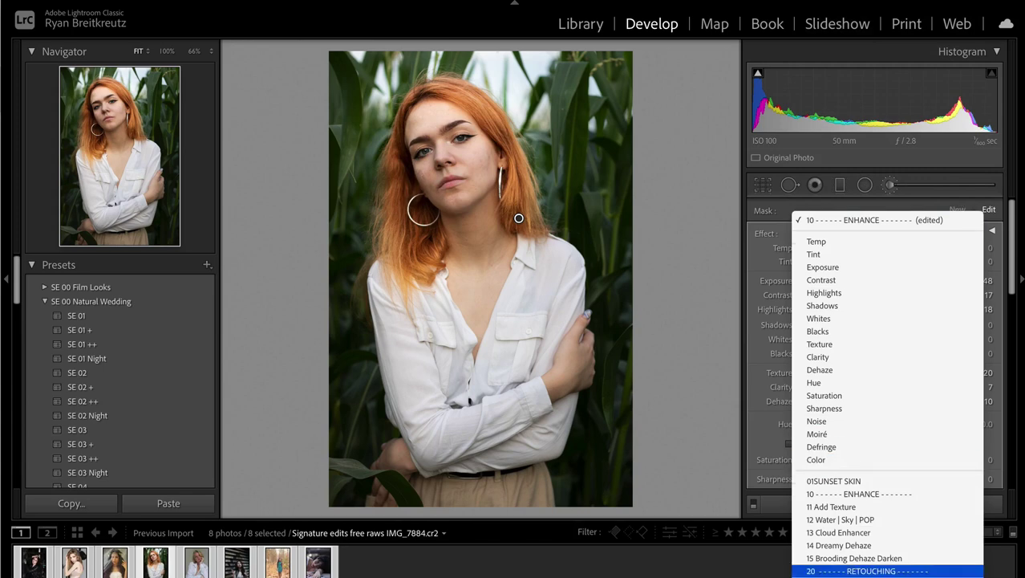
click(717, 295)
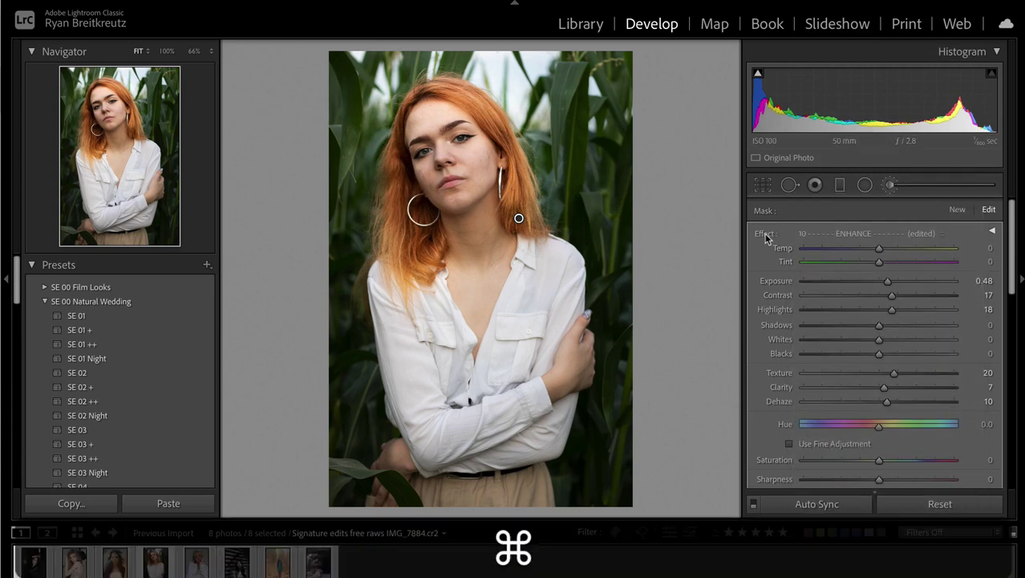
click(848, 233)
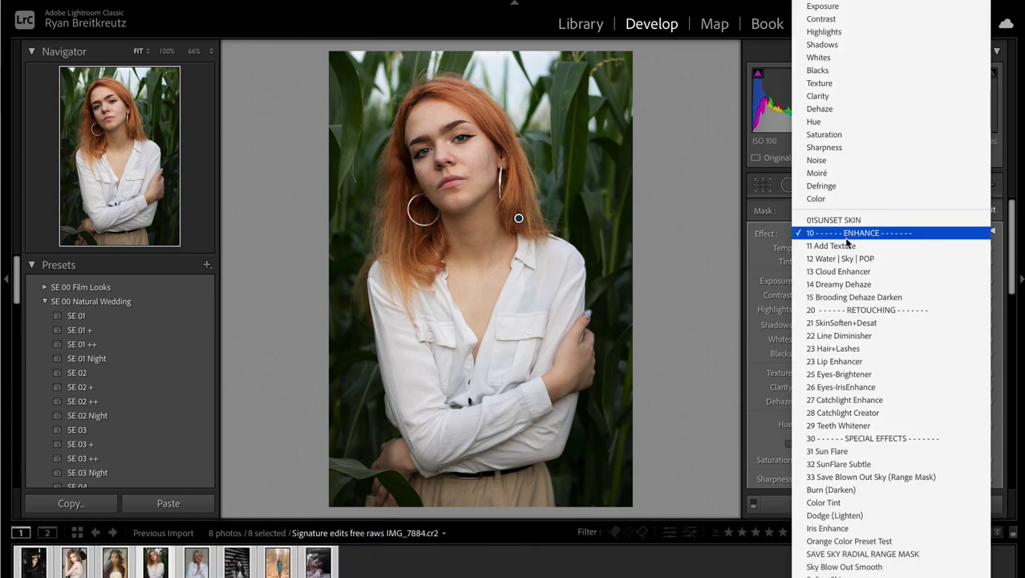
click(842, 246)
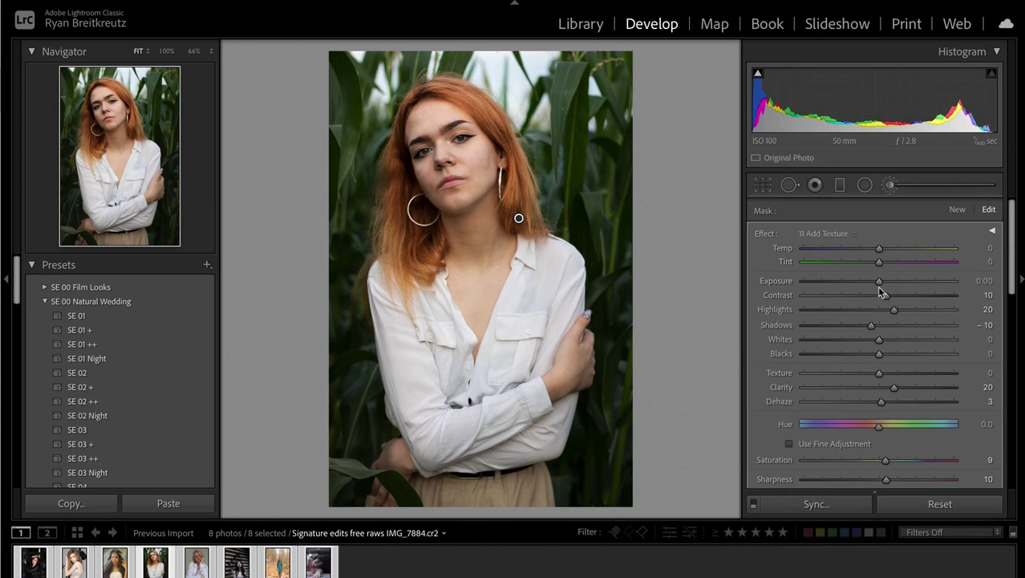
drag(878, 281, 880, 281)
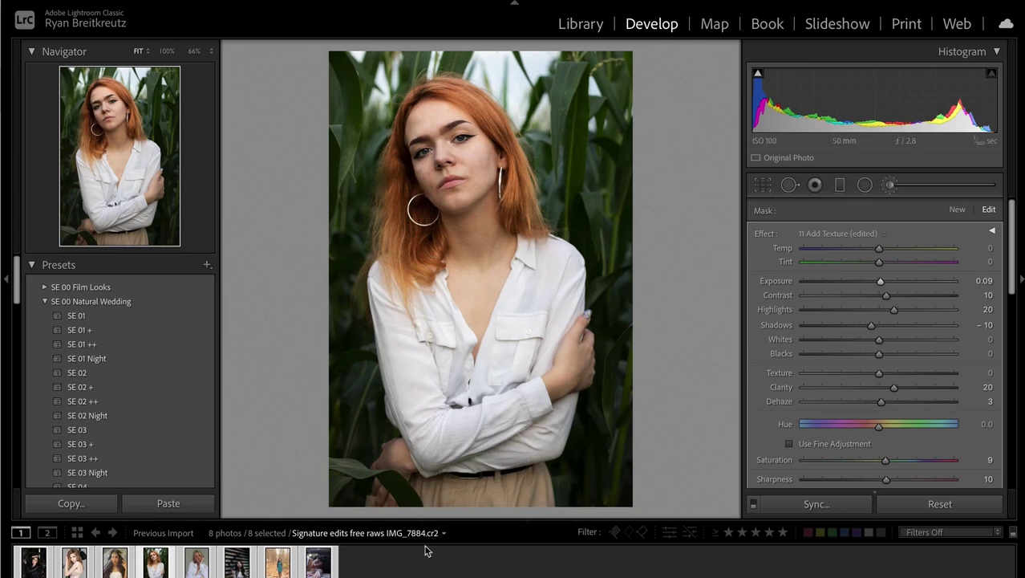
key(Return)
Step: Examine the skin on the blonde woman's face at 100% in the next portrait
key(Right)
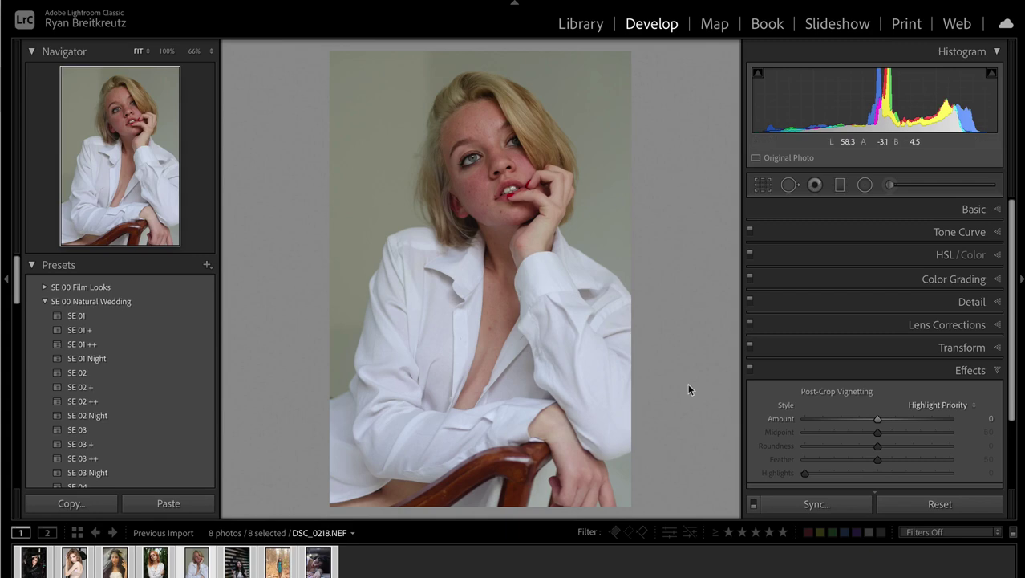
click(467, 126)
drag(585, 325, 499, 415)
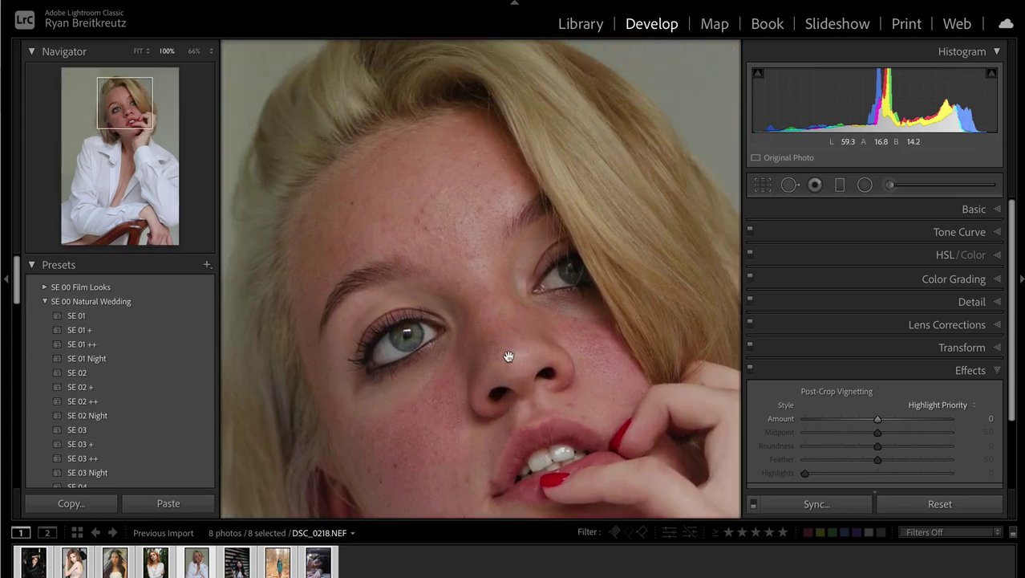
click(508, 355)
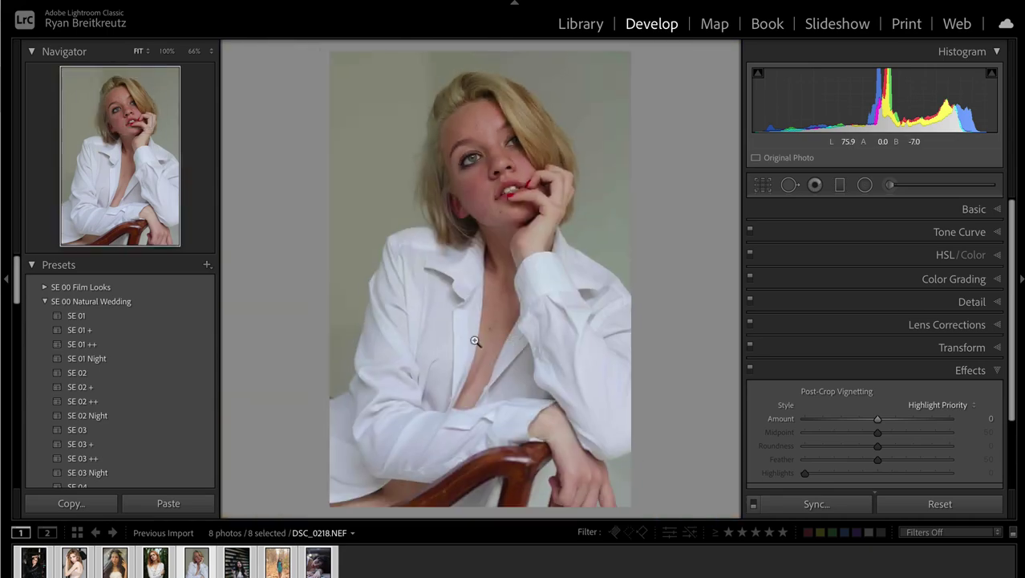
Step: Return to the red-haired woman's cornfield portrait and readjust its basic tone settings
key(Left)
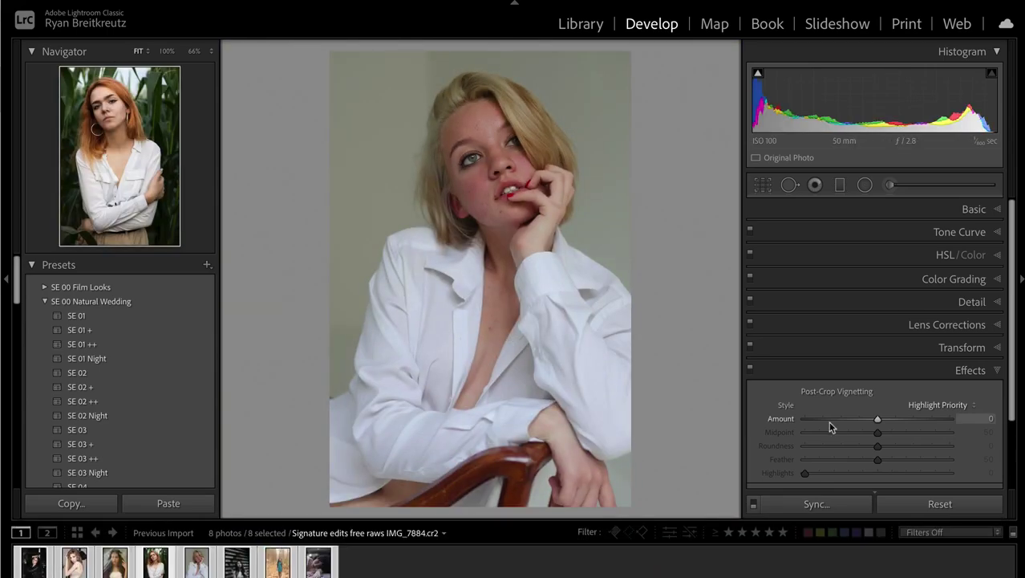
click(993, 210)
mouse_move(888, 366)
mouse_down()
mouse_move(835, 368)
mouse_move(876, 375)
mouse_up()
Step: Switch to the blonde woman's portrait and set Exposure +0.97, Contrast +21, Highlights -9, Shadows +28, Whites +17 and Blacks -16
key(shift+equal)
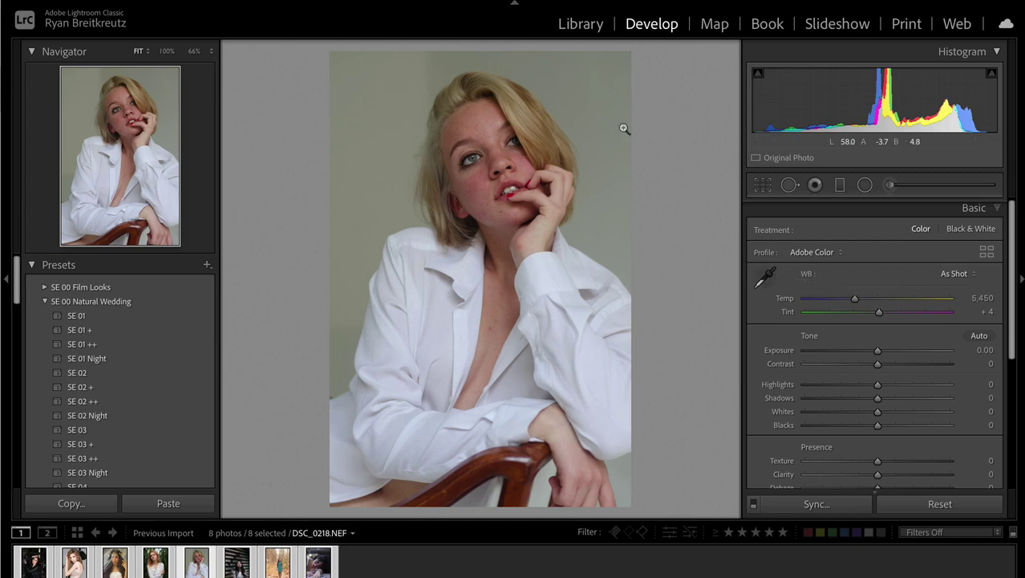
drag(879, 349, 866, 425)
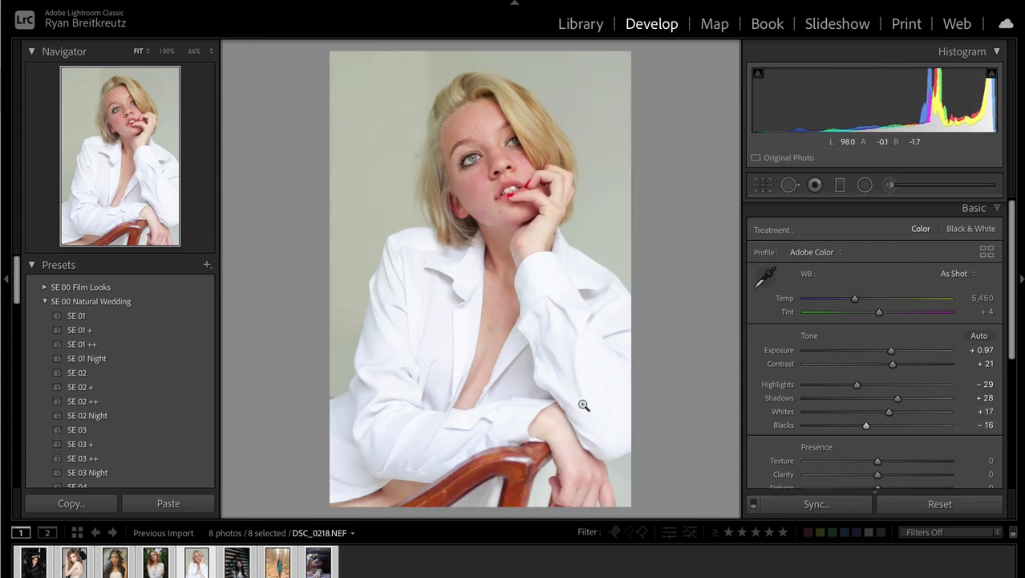
mouse_move(857, 384)
mouse_down()
mouse_move(820, 386)
mouse_move(871, 384)
mouse_up()
Step: Set up a new adjustment brush with the 21 SkinSoften+Desat effect for the blonde woman's face
click(521, 200)
scroll(520, 360, down, 3)
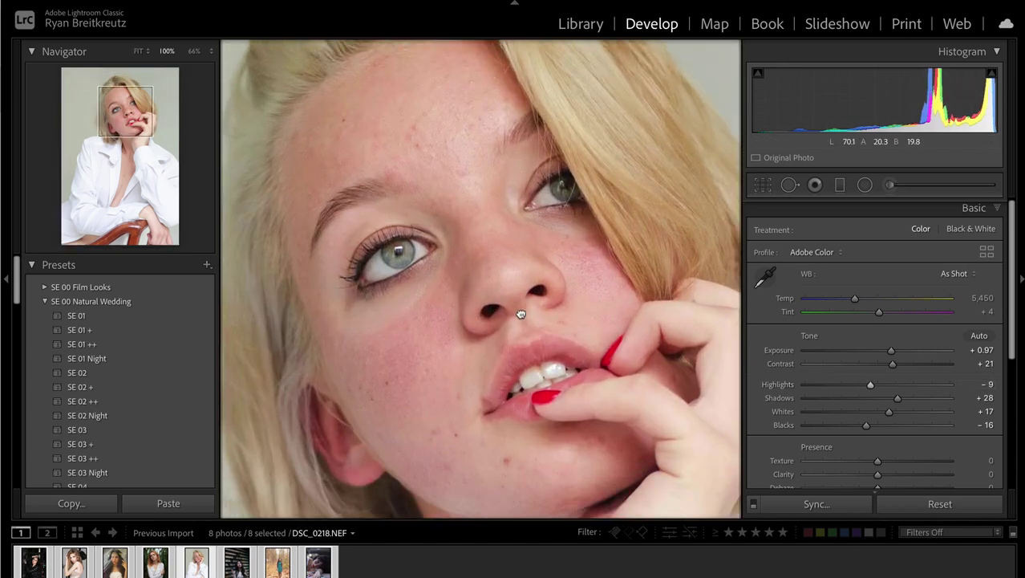
click(896, 184)
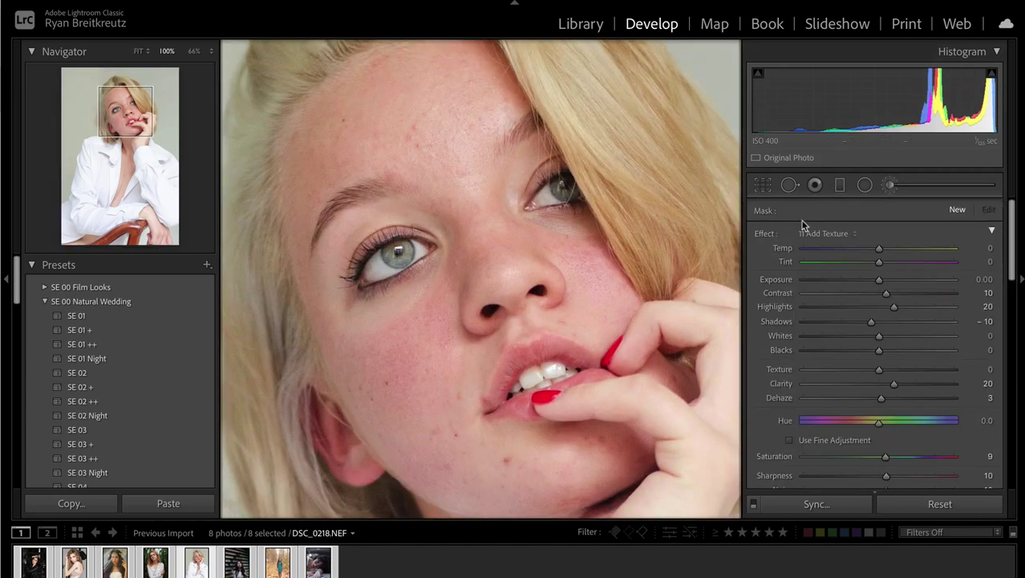
click(827, 234)
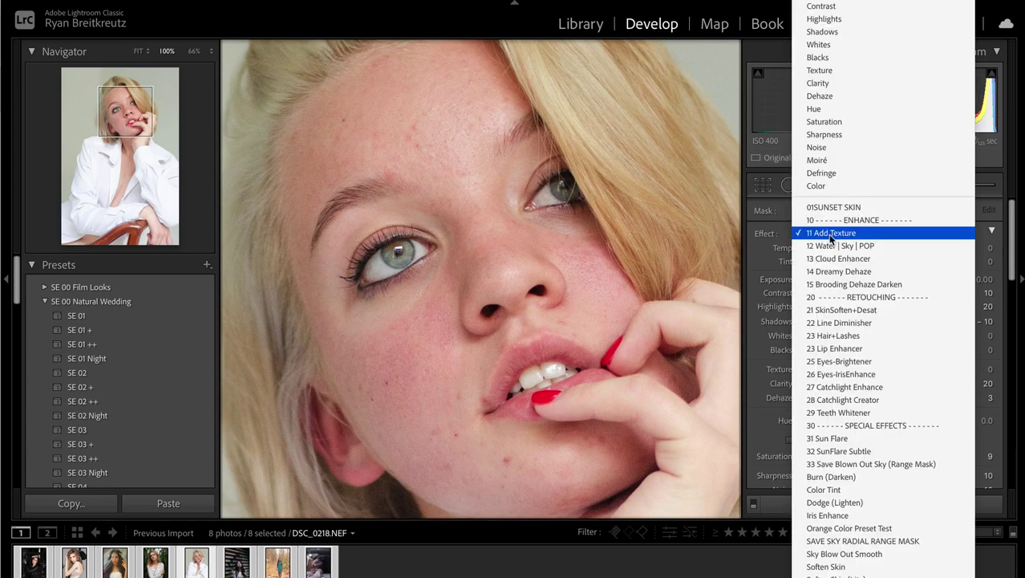
click(841, 309)
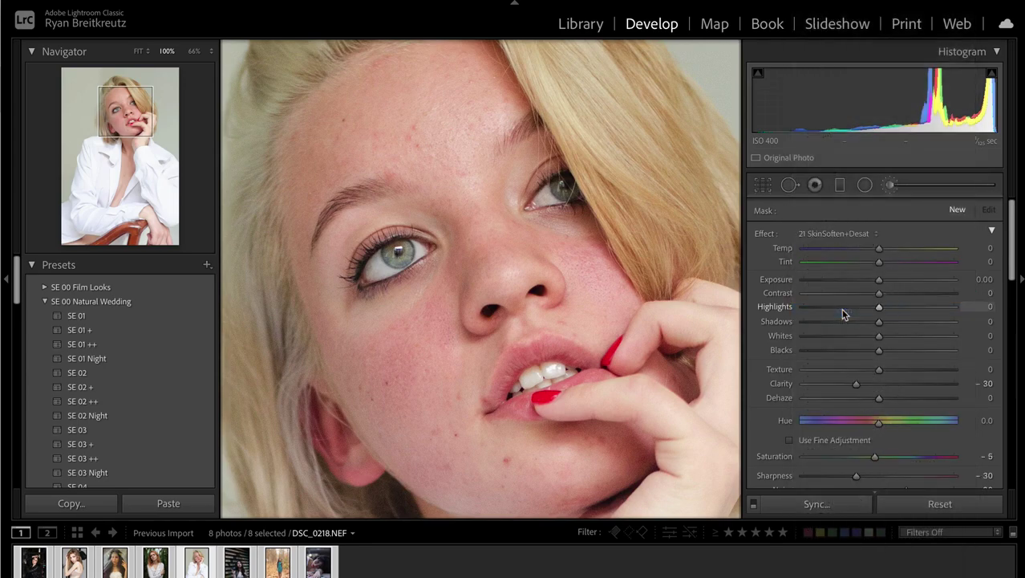
Step: Set the skin-softening brush's Texture to -18 and Contrast to -30
scroll(889, 331, down, 2)
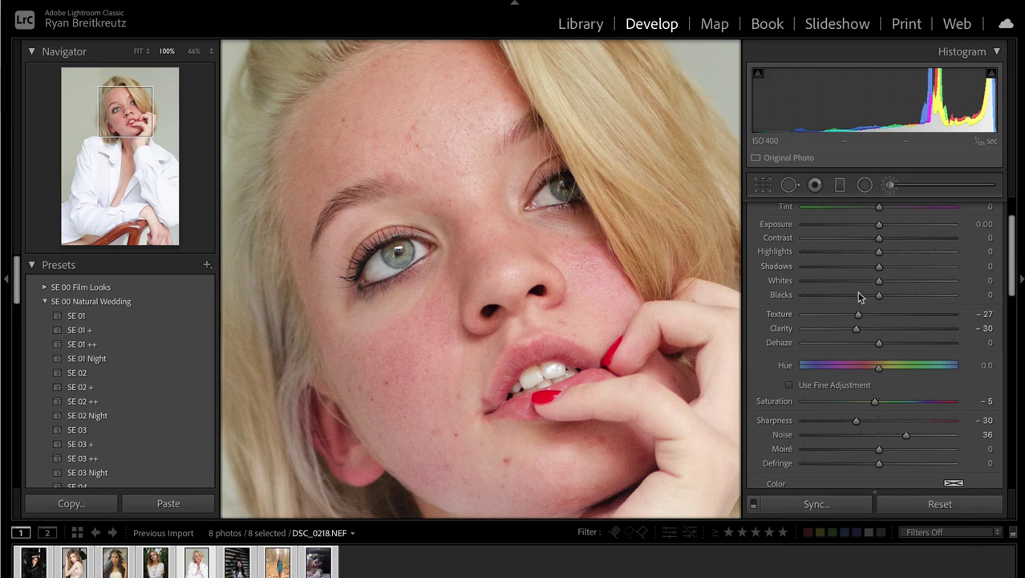
drag(858, 316, 866, 319)
scroll(826, 282, up, 1)
drag(872, 273, 856, 270)
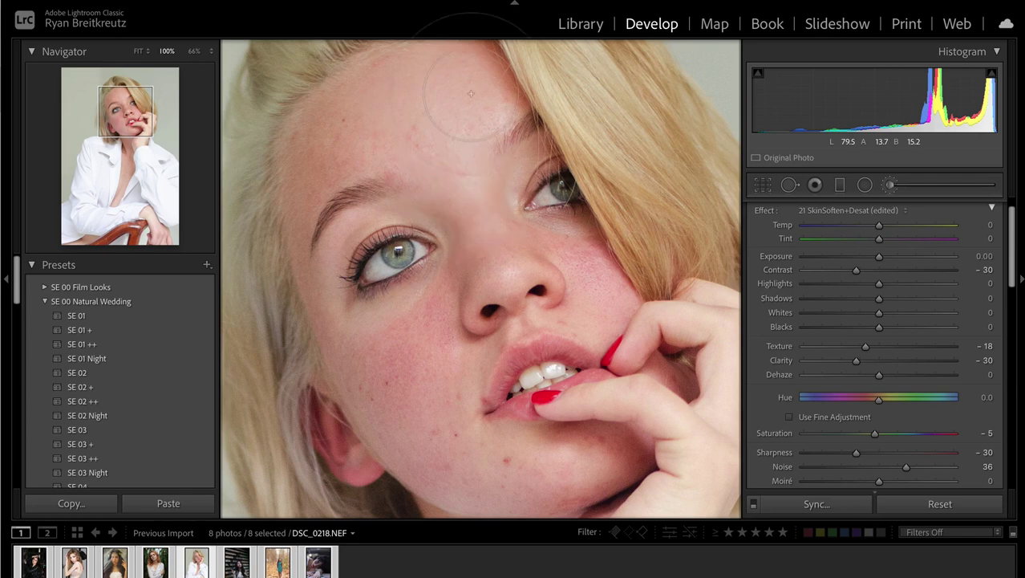
Step: Paint the skin-softening brush over the forehead, cheeks, nose and chin, using the mask overlay to cover all facial skin
click(299, 147)
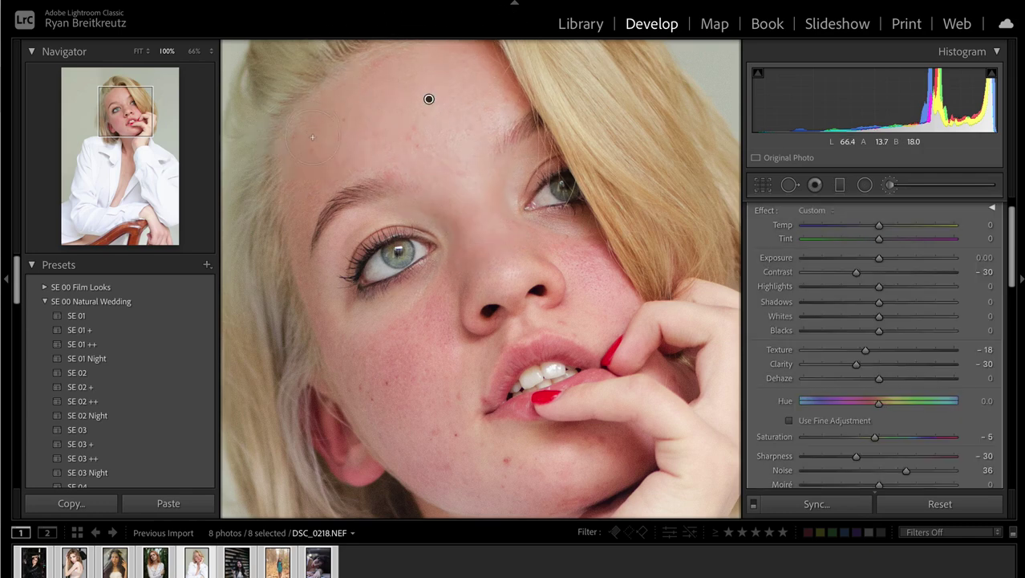
mouse_move(293, 215)
mouse_down()
mouse_move(277, 228)
mouse_move(354, 374)
mouse_up()
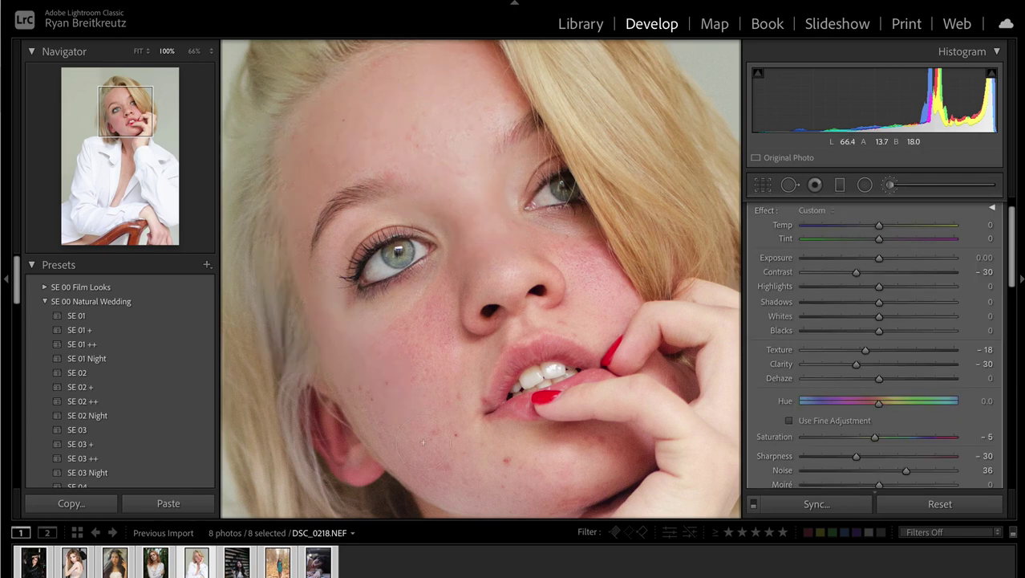
key(o)
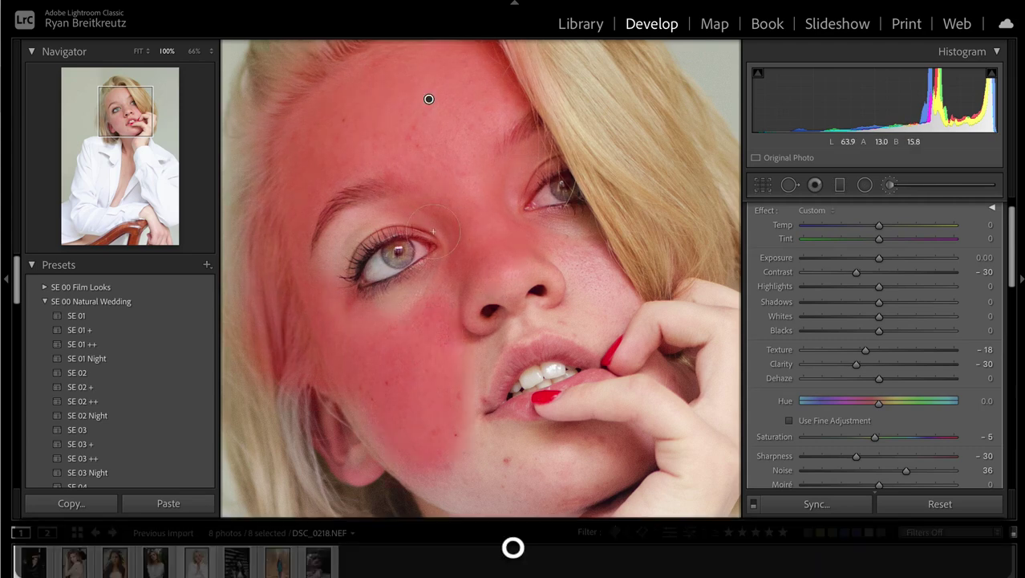
mouse_move(467, 473)
mouse_down()
mouse_move(481, 481)
mouse_move(561, 473)
mouse_move(519, 468)
mouse_up()
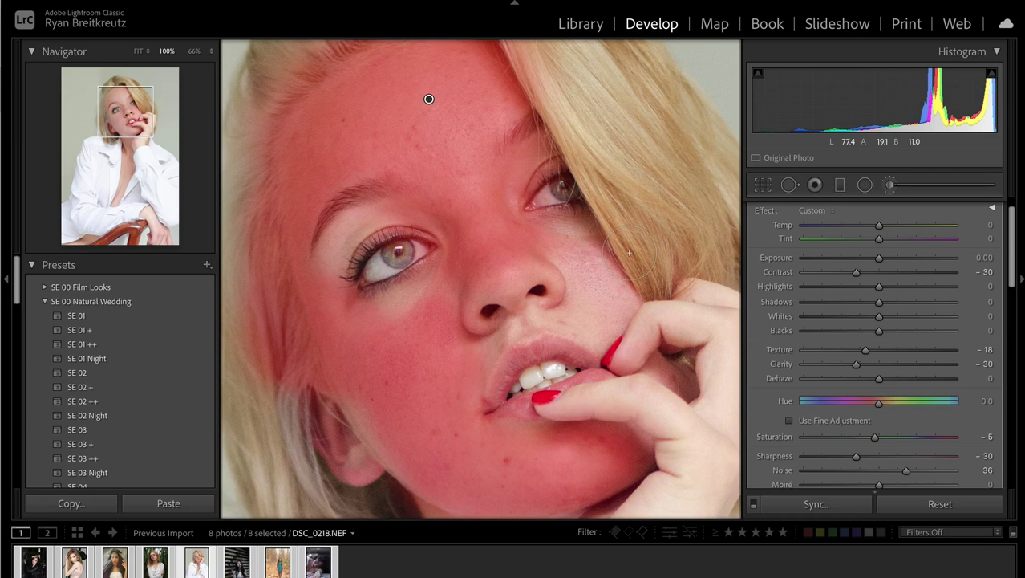
mouse_move(581, 232)
mouse_down()
mouse_move(594, 305)
mouse_move(583, 222)
mouse_up()
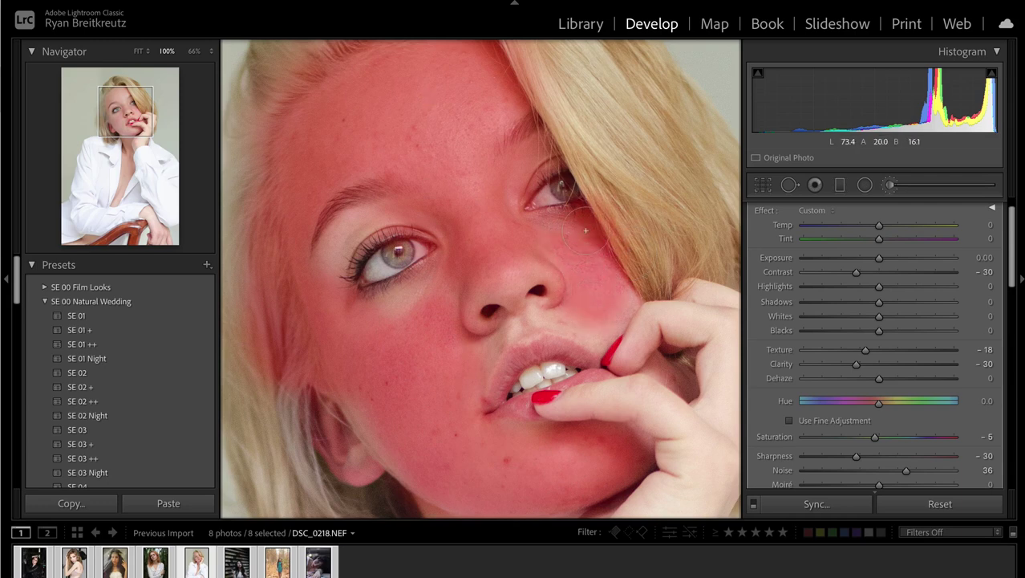
mouse_move(588, 295)
mouse_down()
mouse_move(592, 328)
mouse_move(507, 322)
mouse_move(476, 349)
mouse_up()
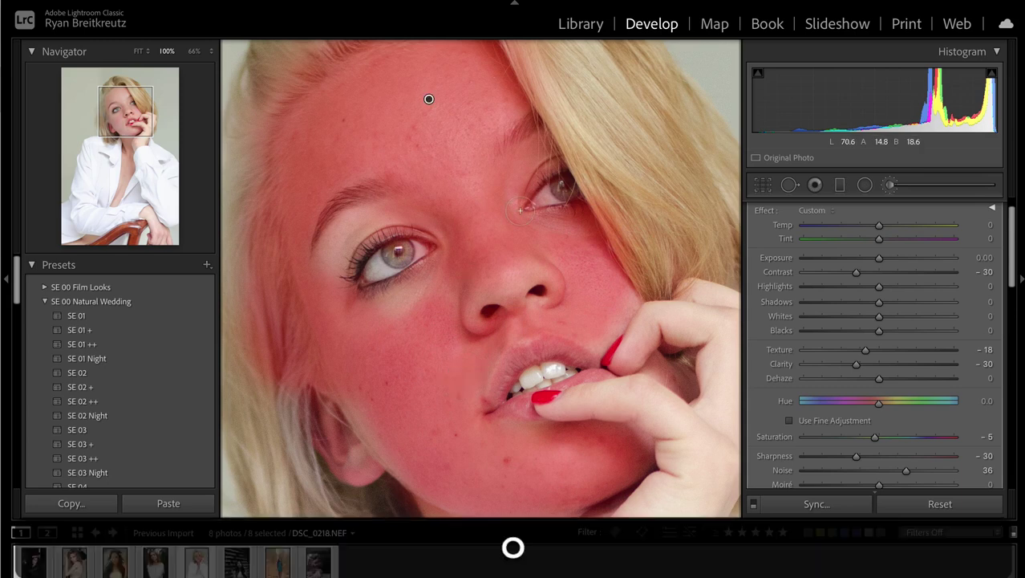
key(o)
Step: Compare the skin with and without the brush adjustment by deleting and restoring it twice
key(BackSpace)
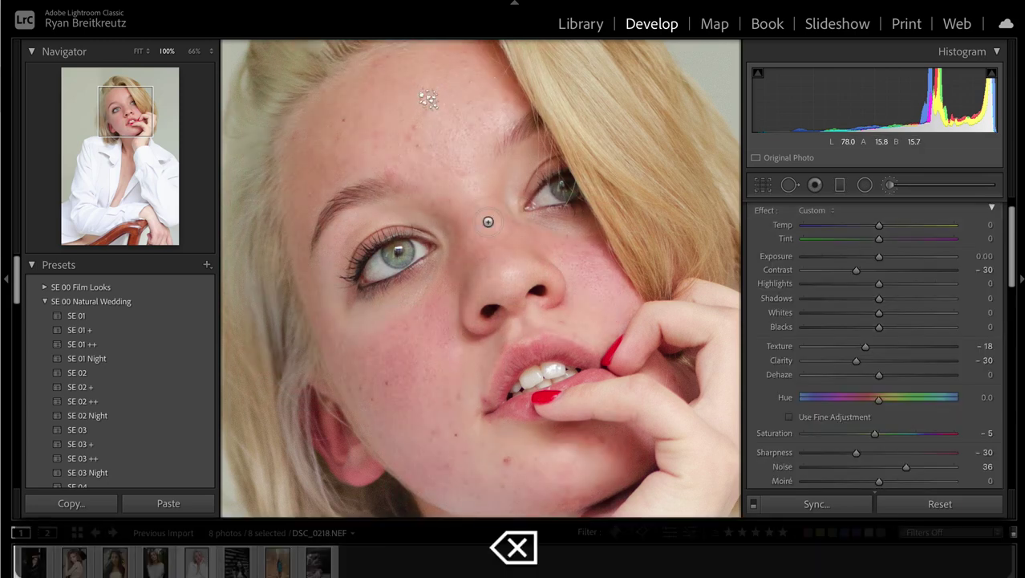
key(super+z)
key(BackSpace)
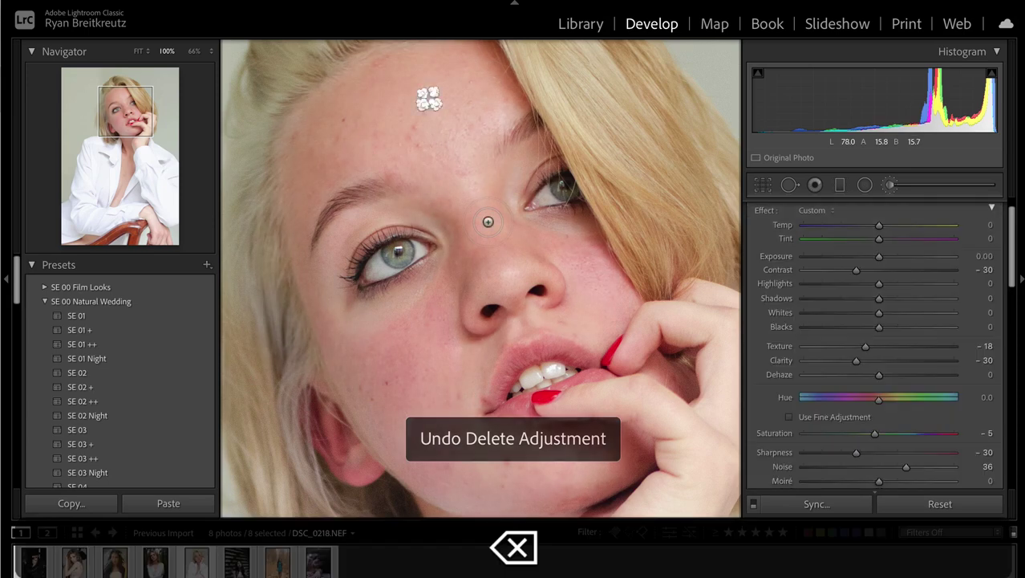
key(super+z)
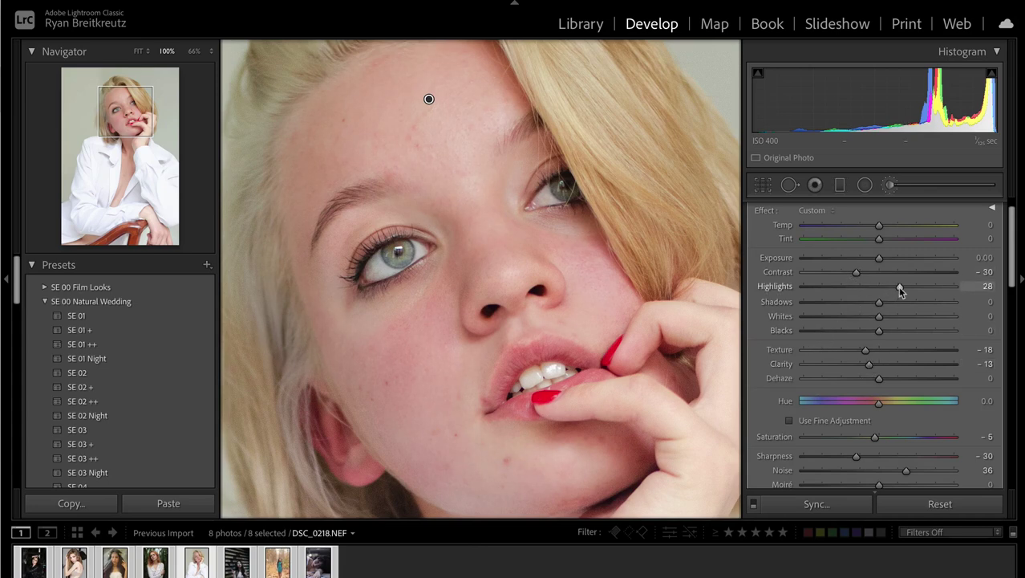
Step: Refine the skin brush adjustment with Clarity at -13, Highlights at 100 and Whites at 17
drag(899, 288, 956, 286)
click(911, 318)
drag(910, 319, 897, 323)
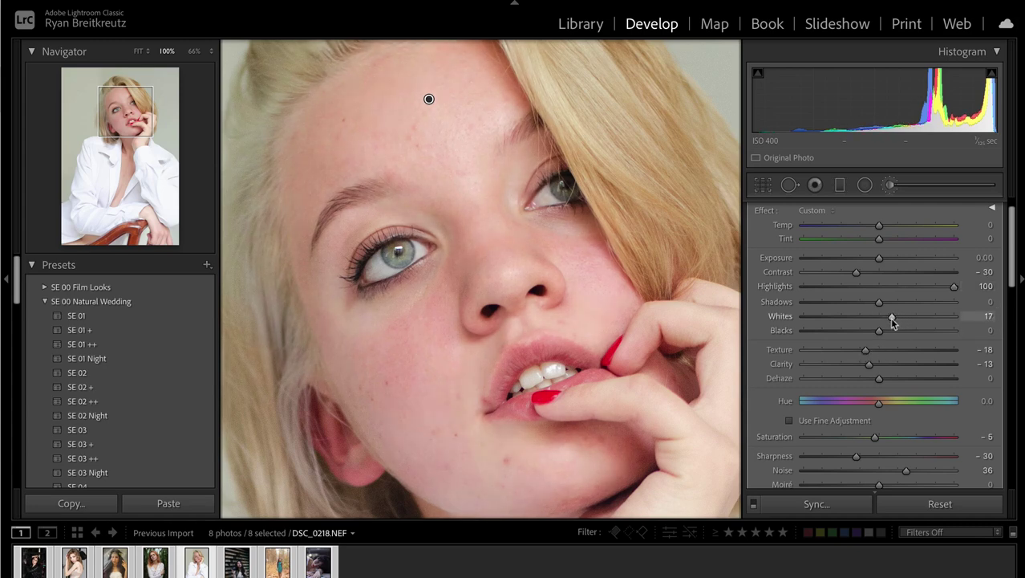
Step: Compare the close-up face without and with the refined brush adjustment, then close the brush and show the whole photo
key(BackSpace)
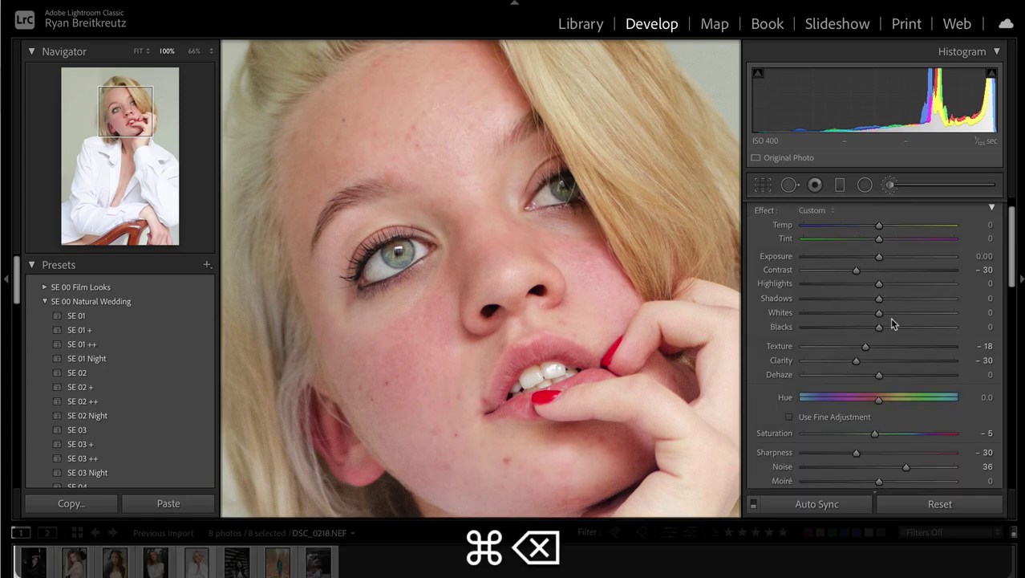
key(super+z)
key(Return)
click(658, 212)
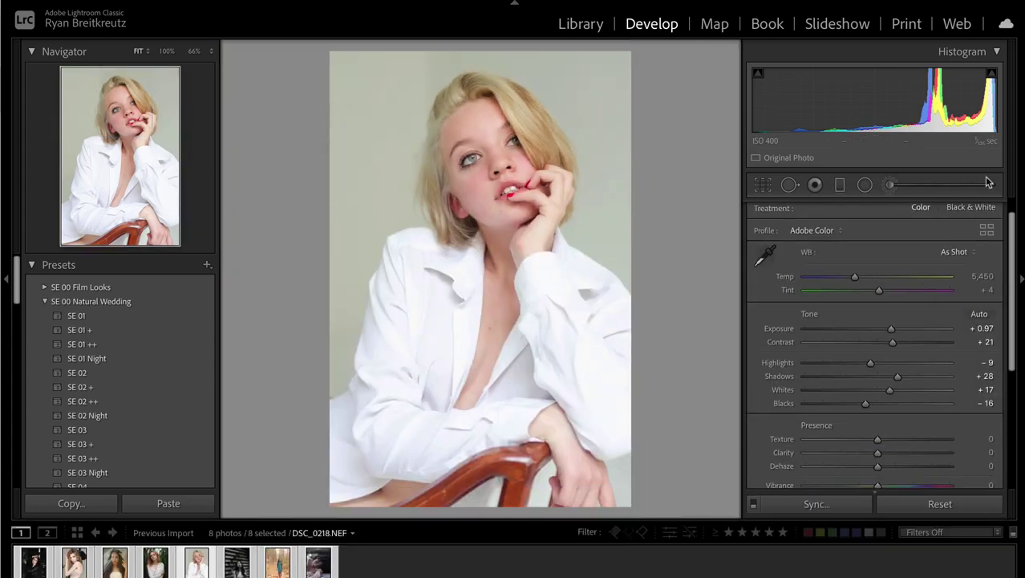
Step: Reselect the brush adjustment on the forehead and compare the whole photo without and with it
key(k)
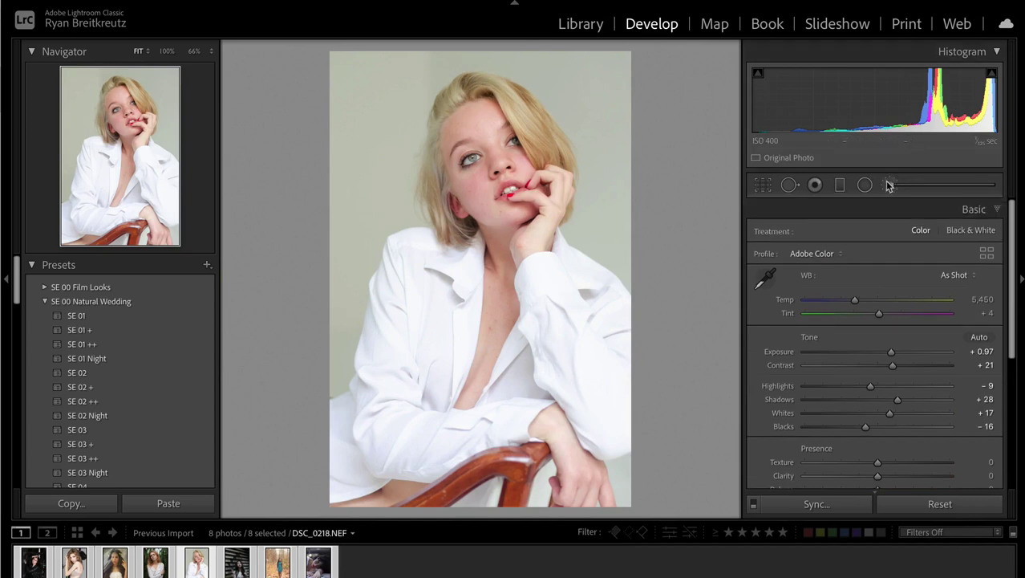
click(480, 117)
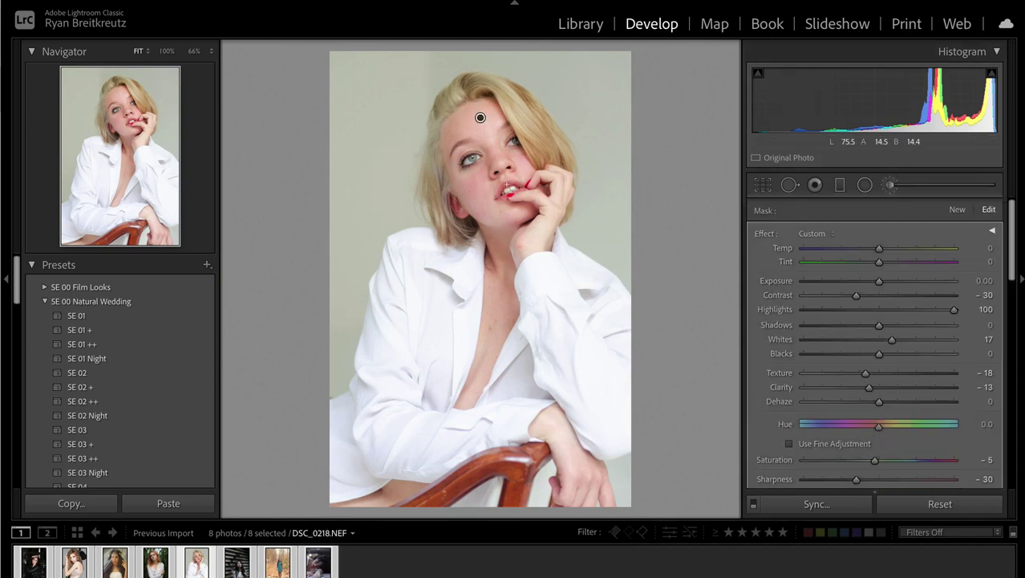
key(h)
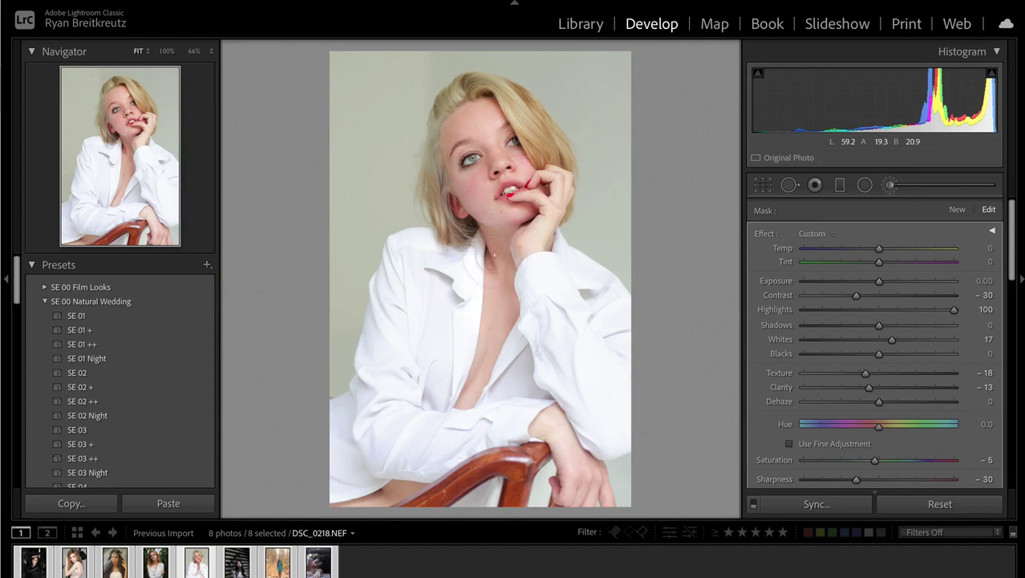
key(h)
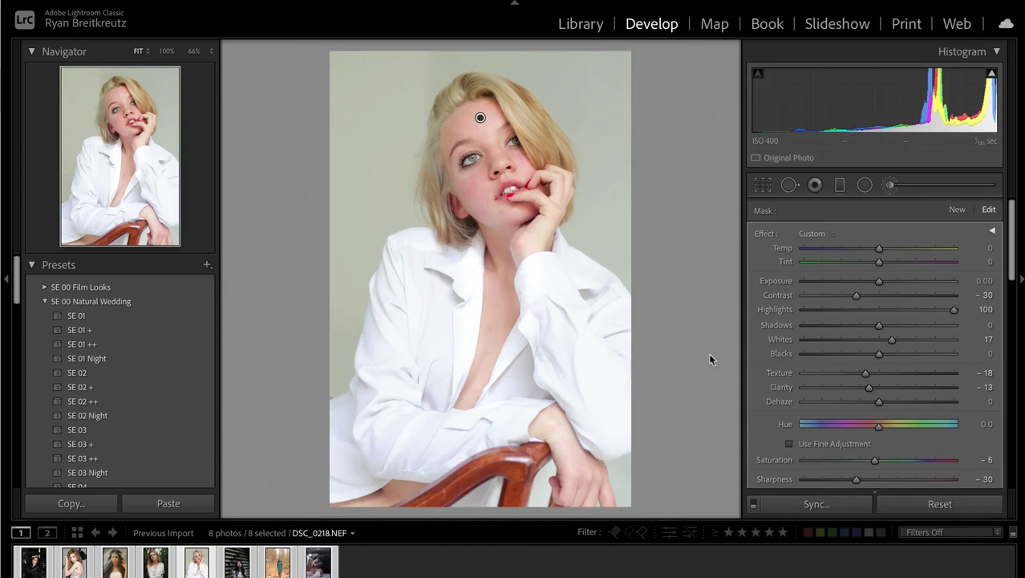
key(BackSpace)
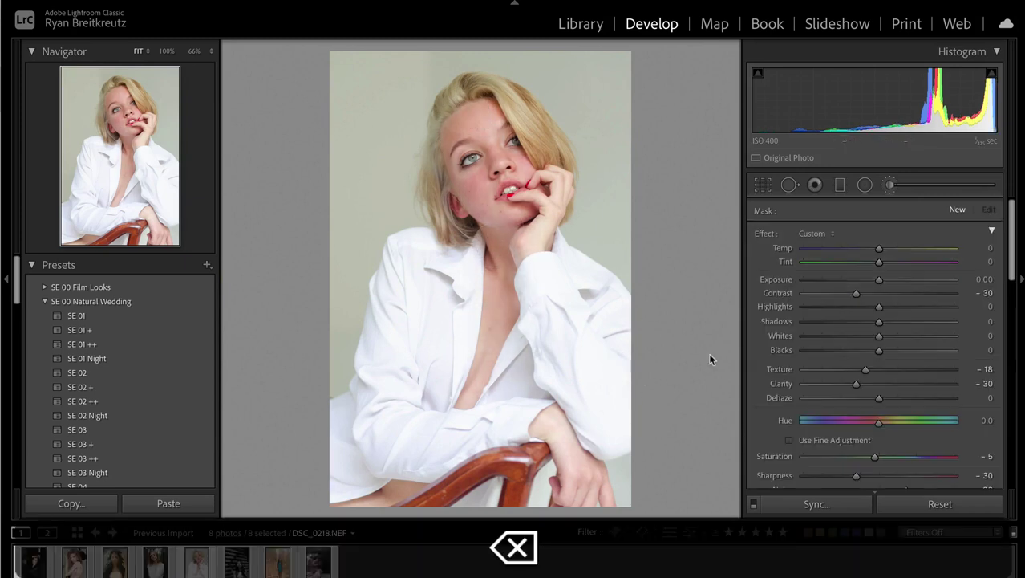
key(super+z)
Step: Toggle between the original and the edited photo to compare before and after
key(backslash)
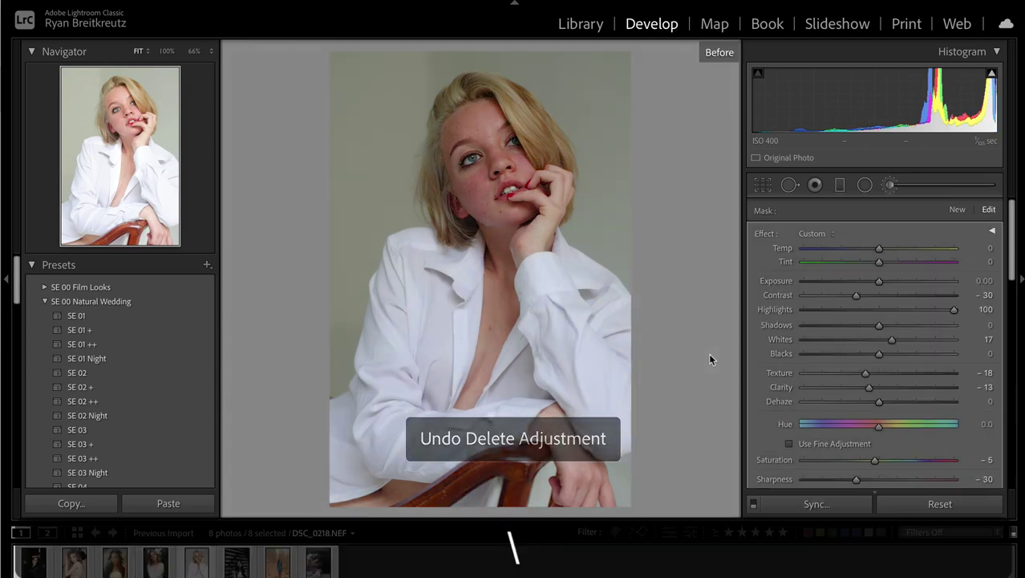
key(backslash)
key(backslash)
key(backslash)
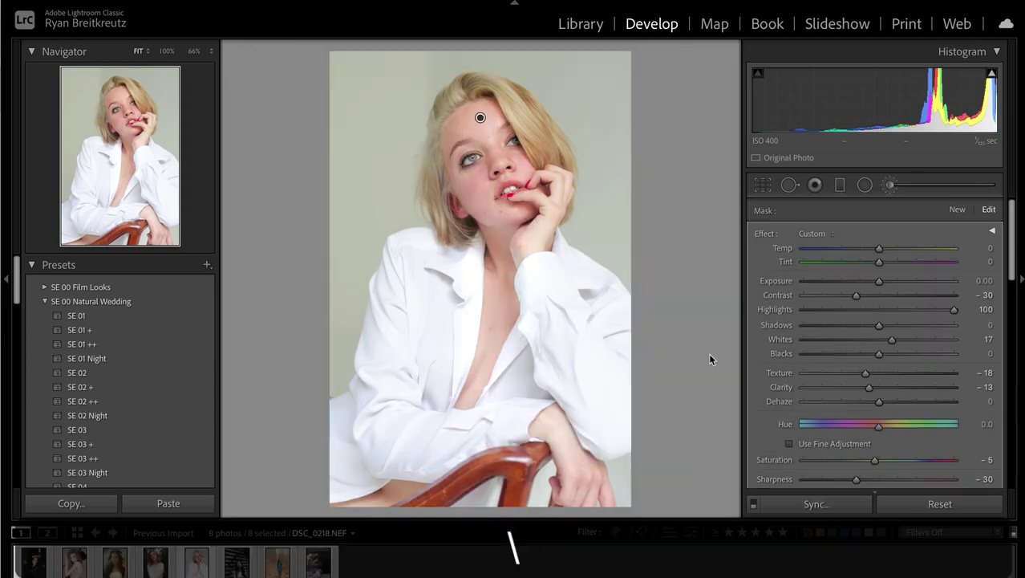
Step: Lower the photo's overall exposure slightly
key(shift+minus)
key(shift+minus)
key(shift+equal)
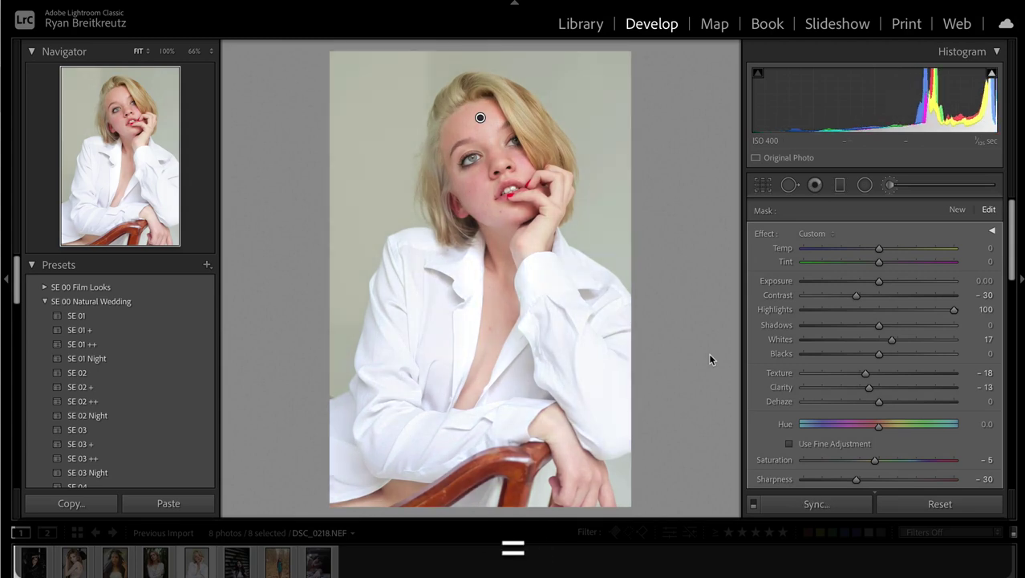
Step: Draw a large radial filter around the woman, reset its effect settings and set its Exposure to -0.74
click(865, 185)
drag(491, 279, 662, 514)
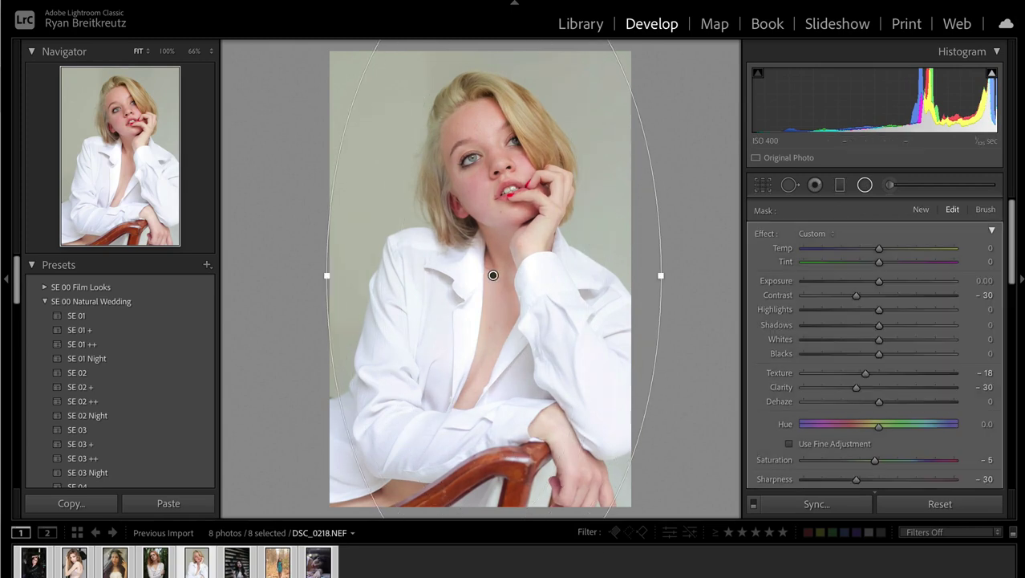
key(alt)
click(763, 233)
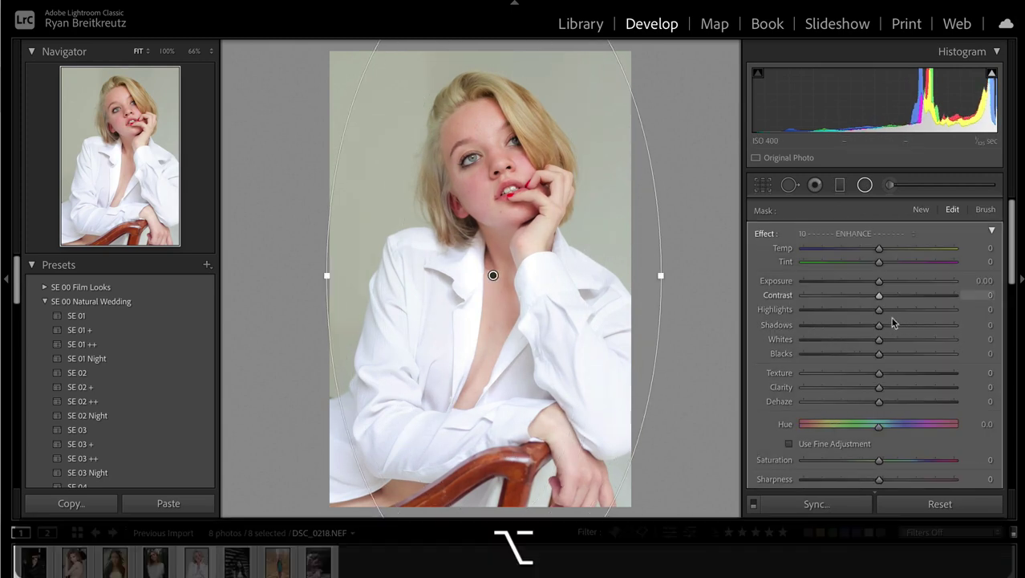
drag(872, 282, 865, 282)
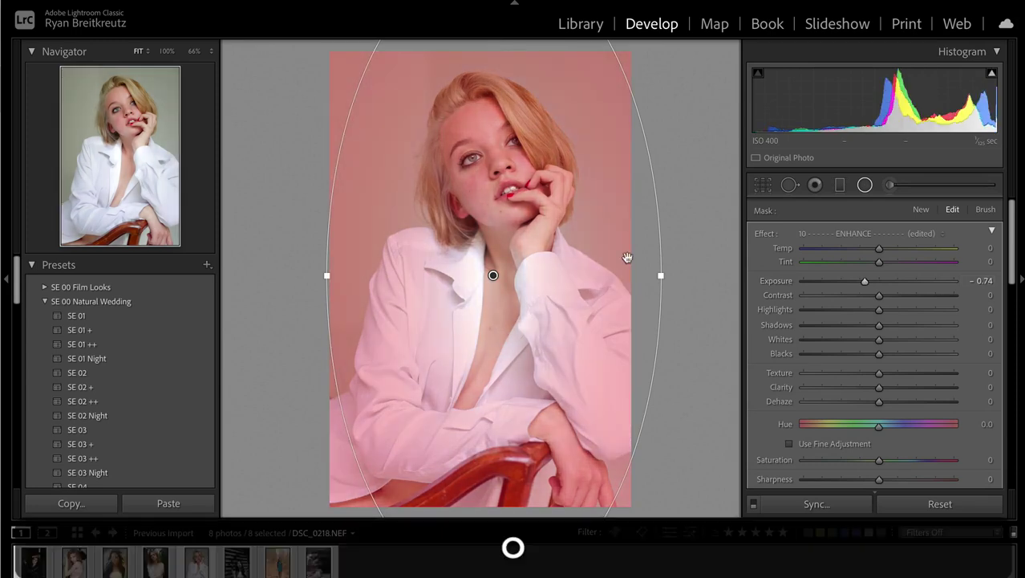
Step: Move the radial filter up to centre it near the mouth, and compare the photo without and with it
drag(567, 344, 569, 305)
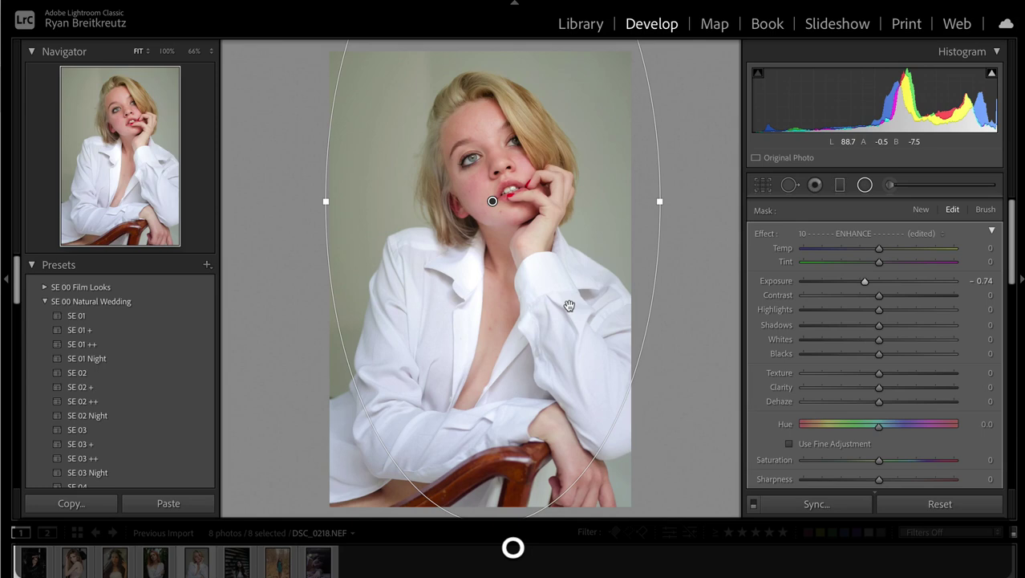
key(BackSpace)
key(super+z)
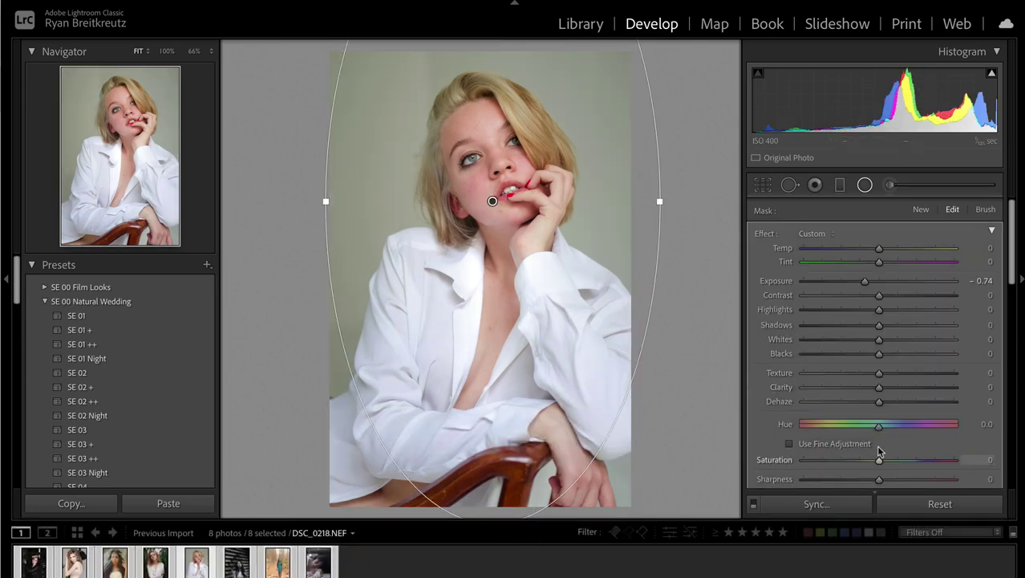
Step: Set the radial filter's Tint to 2 and Contrast to -100, and compare the photo without and with the filter
drag(879, 262, 892, 262)
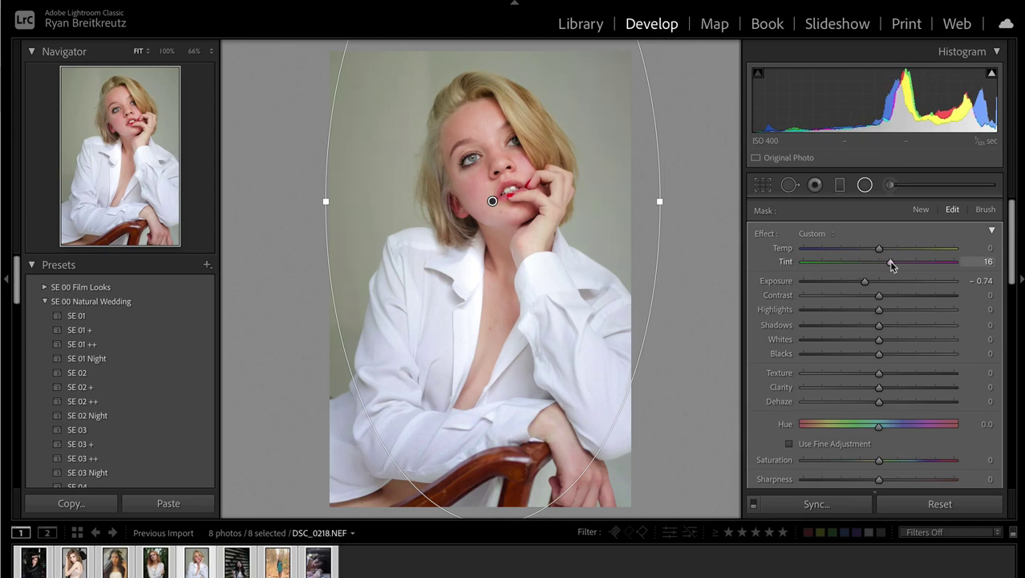
drag(952, 267, 883, 266)
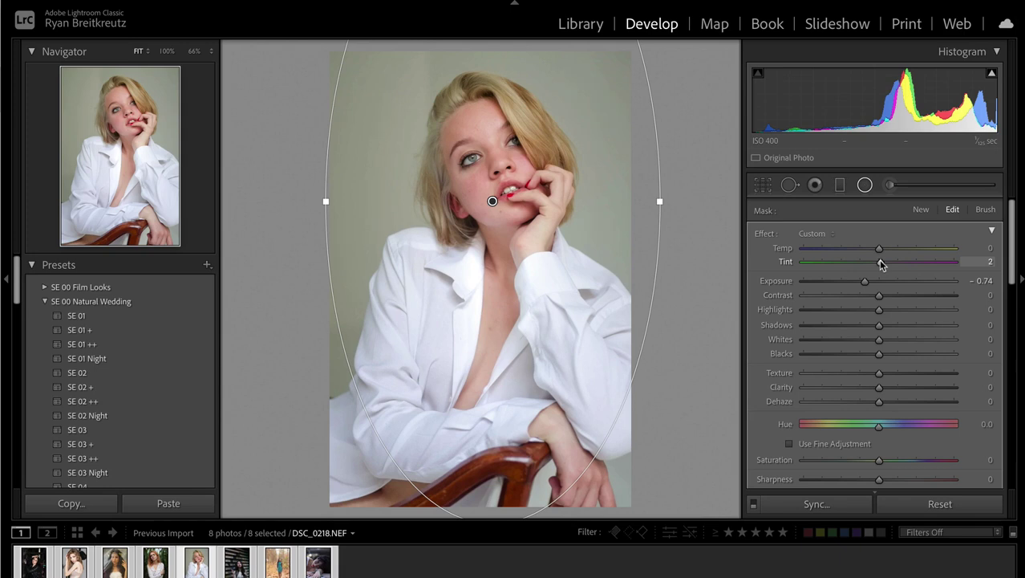
drag(846, 298, 775, 300)
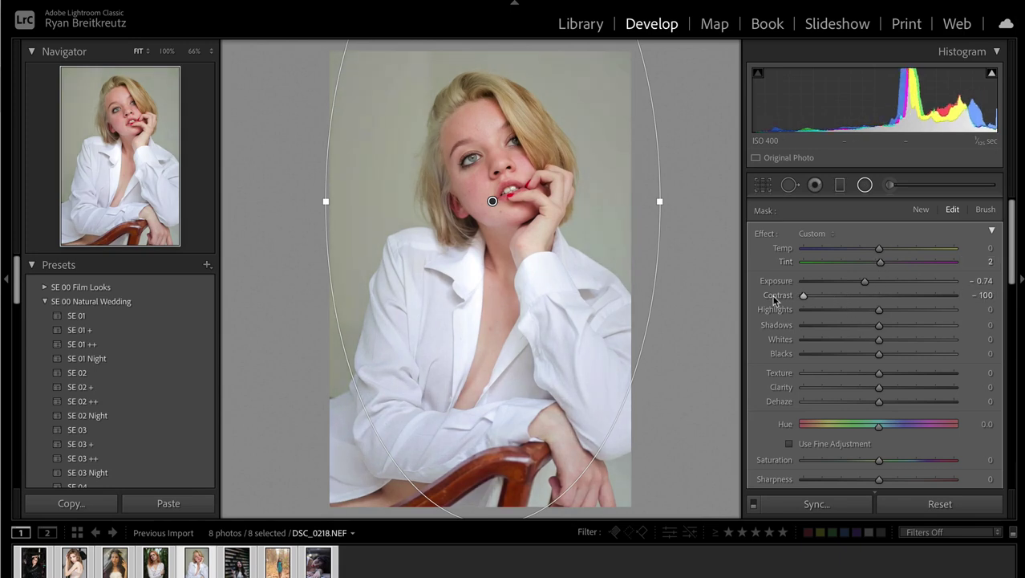
key(BackSpace)
key(super+z)
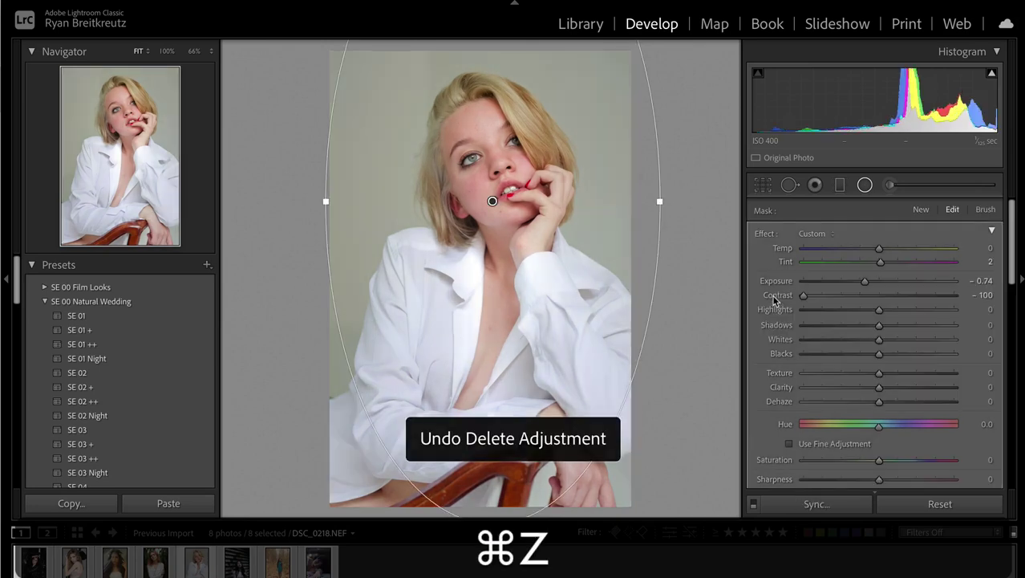
Step: Close the radial filter and set the photo's overall Exposure to +0.87
key(Return)
key(minus)
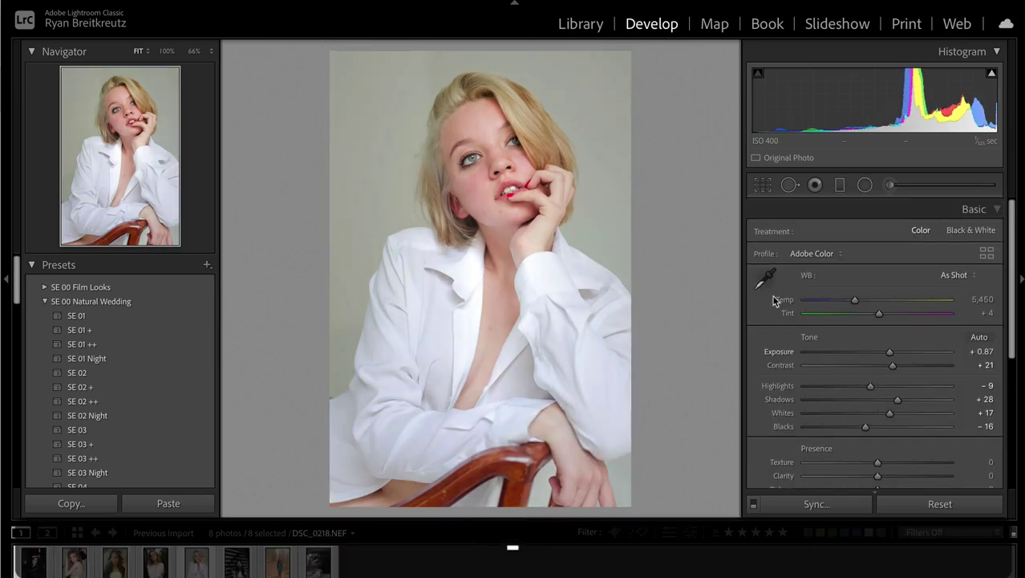
Step: Shape the tone curve with shadow, midtone and highlight points, setting the shadow point to 69/61 and the midtone point to 132/109
scroll(775, 350, down, 5)
click(929, 373)
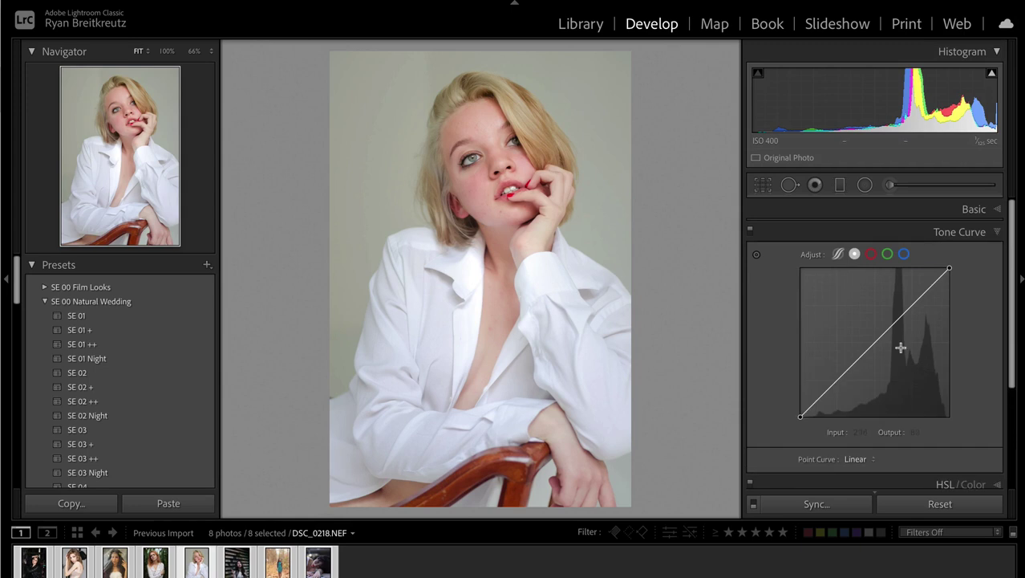
click(912, 307)
drag(876, 343, 874, 347)
click(839, 381)
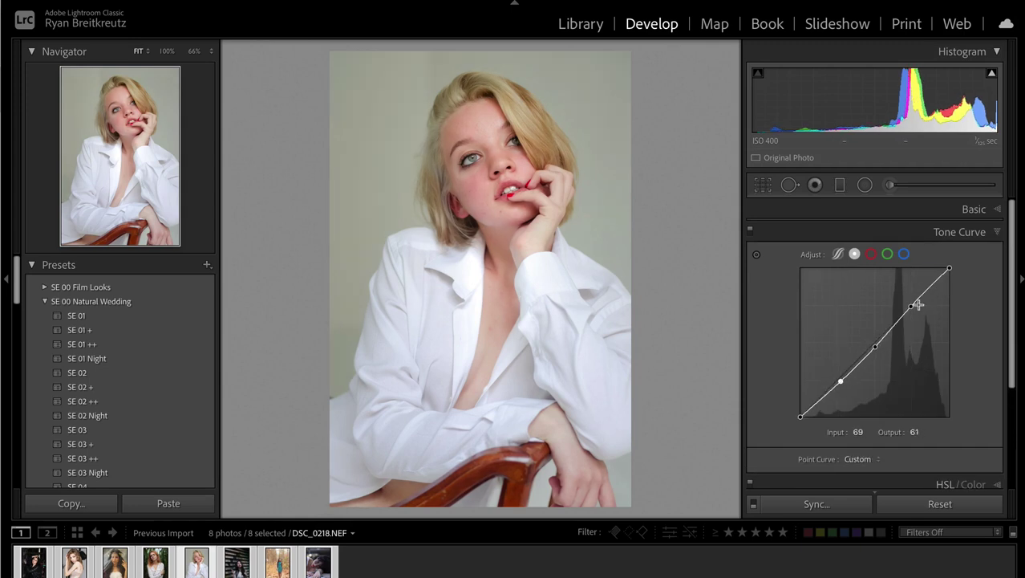
drag(910, 306, 912, 306)
drag(875, 347, 877, 353)
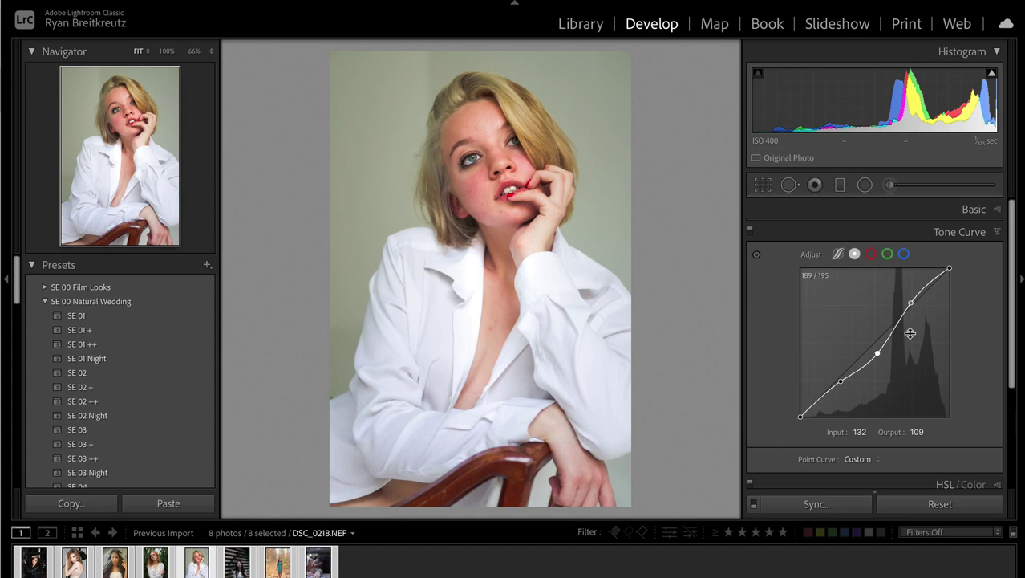
Step: Reset all tone curve channels and try sliding the curve's black point along the bottom edge and back to 0/0
right_click(883, 348)
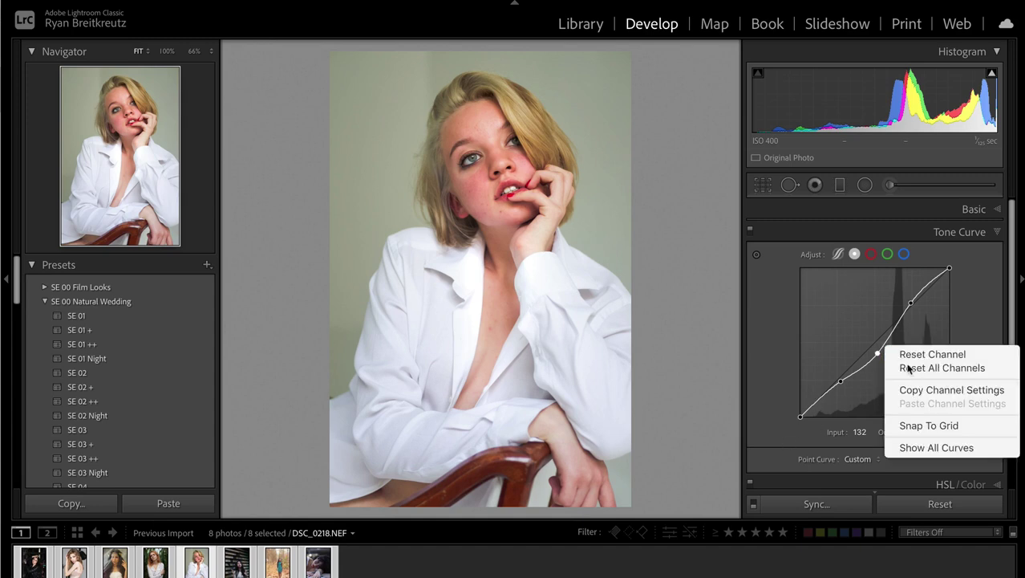
click(904, 368)
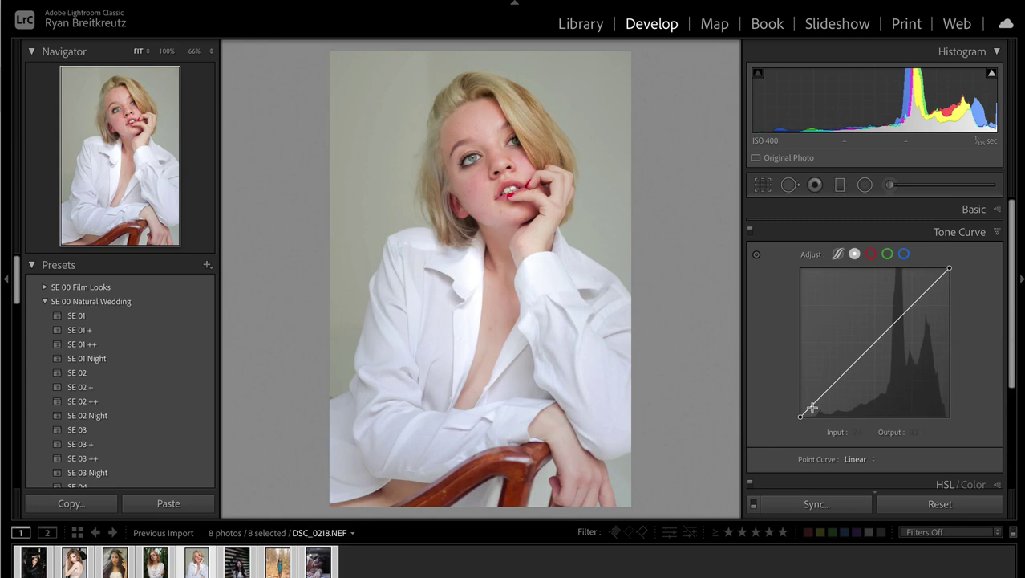
mouse_move(800, 418)
mouse_down()
mouse_move(791, 274)
mouse_move(800, 268)
mouse_move(798, 433)
mouse_move(960, 410)
mouse_move(810, 437)
mouse_move(966, 428)
mouse_move(791, 429)
mouse_up()
drag(820, 429, 974, 424)
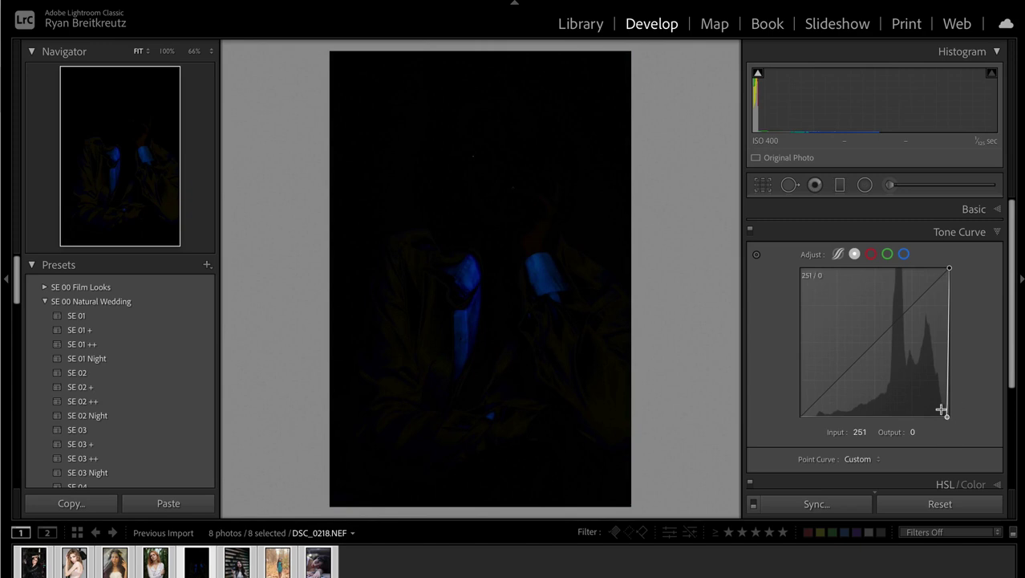
drag(947, 414, 747, 419)
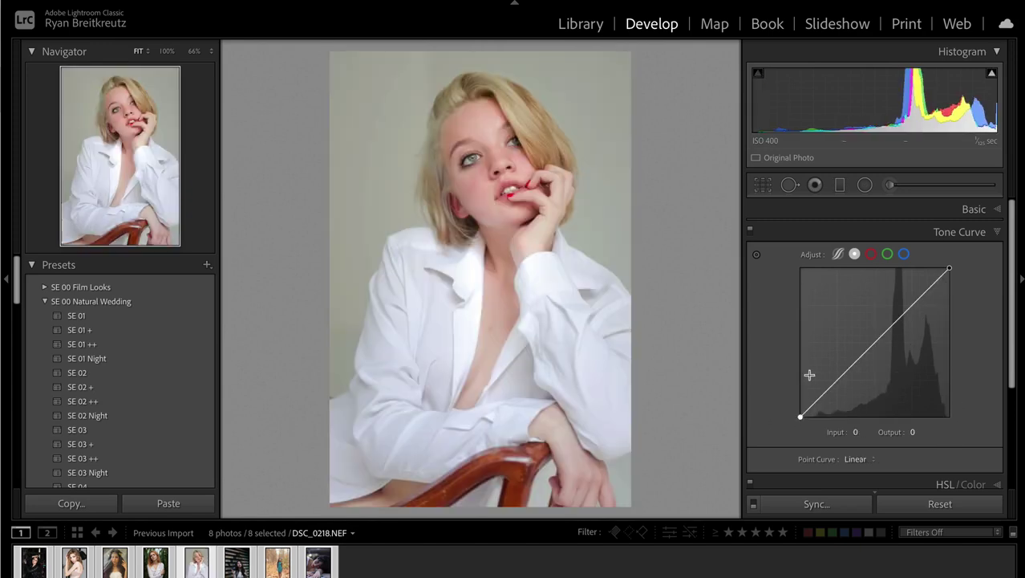
Step: Try a tone curve with shadow, midtone and highlight points, exaggerating it with the shadow point at 78/25 and the highlight point at 192/171
click(838, 384)
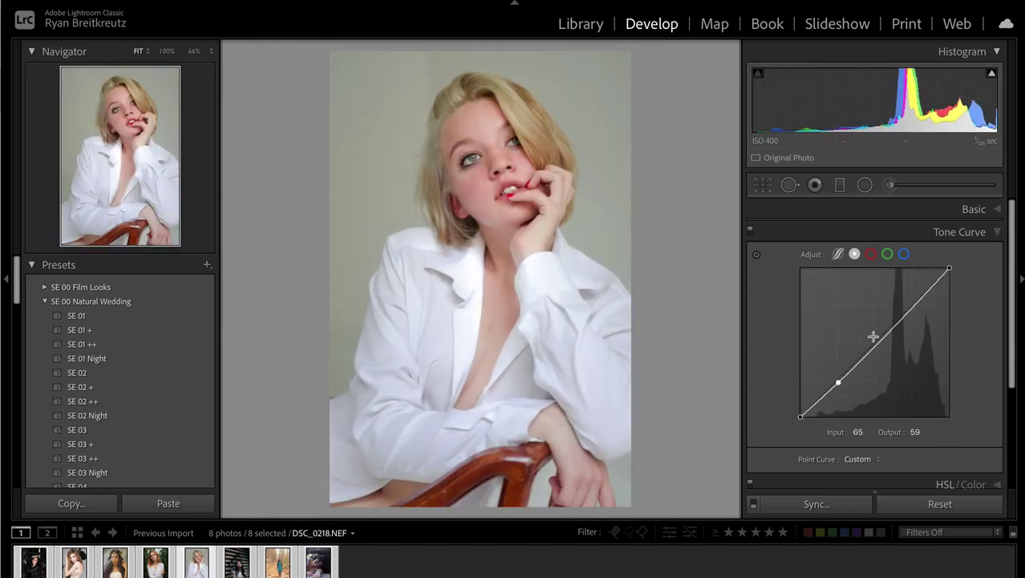
click(873, 336)
click(906, 303)
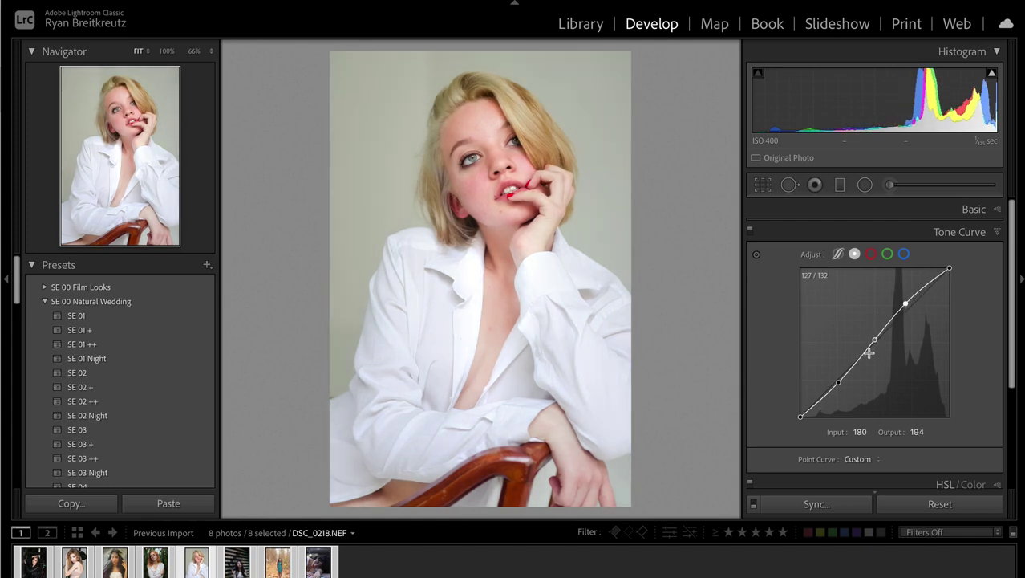
drag(874, 337, 878, 345)
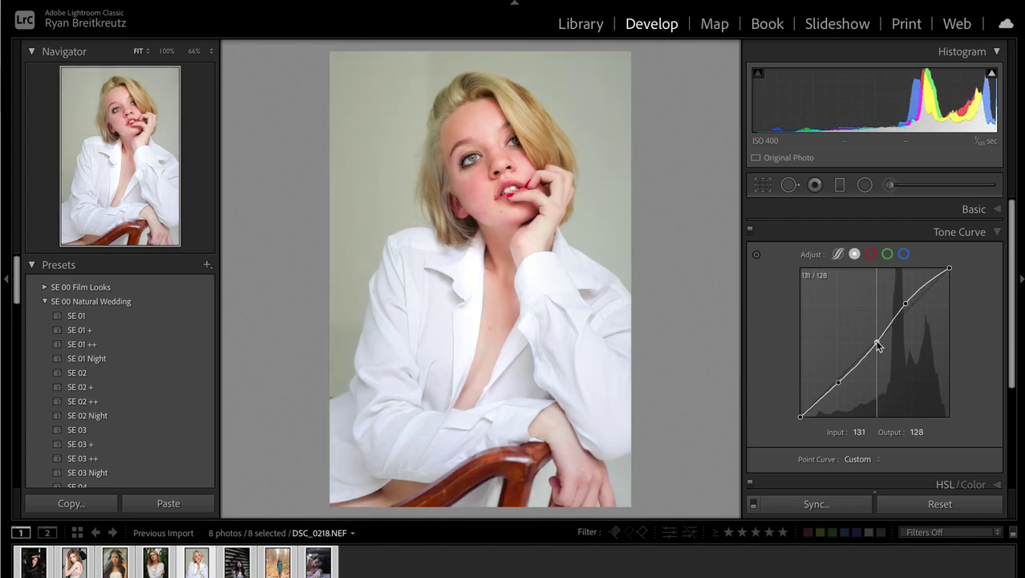
click(839, 383)
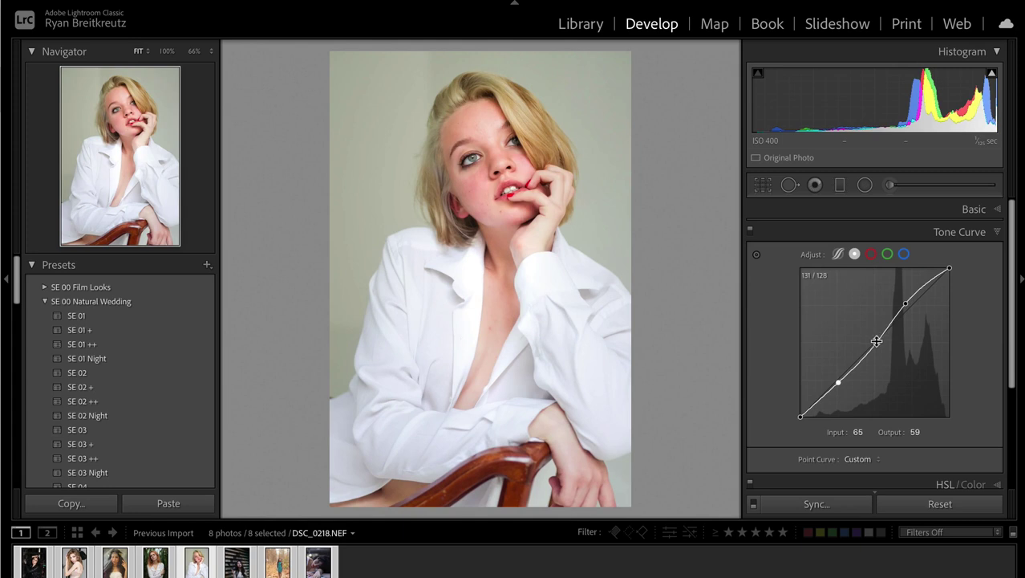
drag(878, 341, 915, 320)
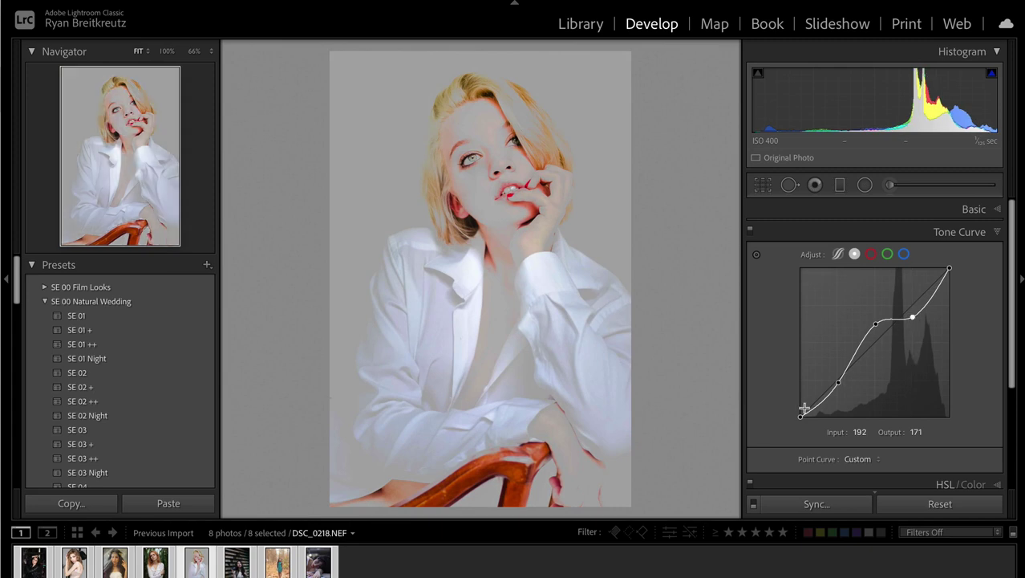
drag(799, 414, 847, 403)
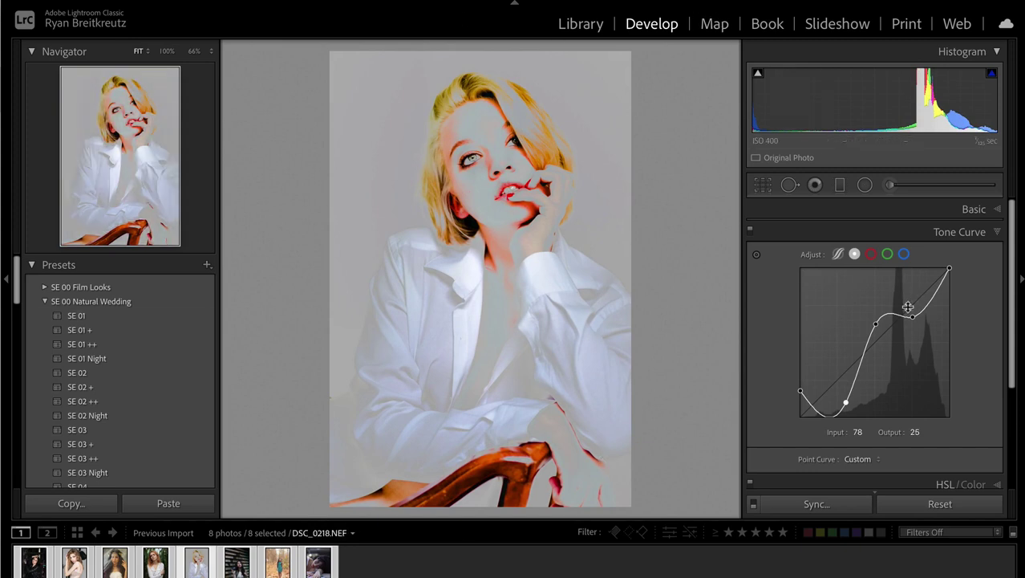
Step: Reset all tone curve channels and build a gentle contrast curve with points at 65/49 and 189/194 and a slightly lowered midtone point
right_click(876, 318)
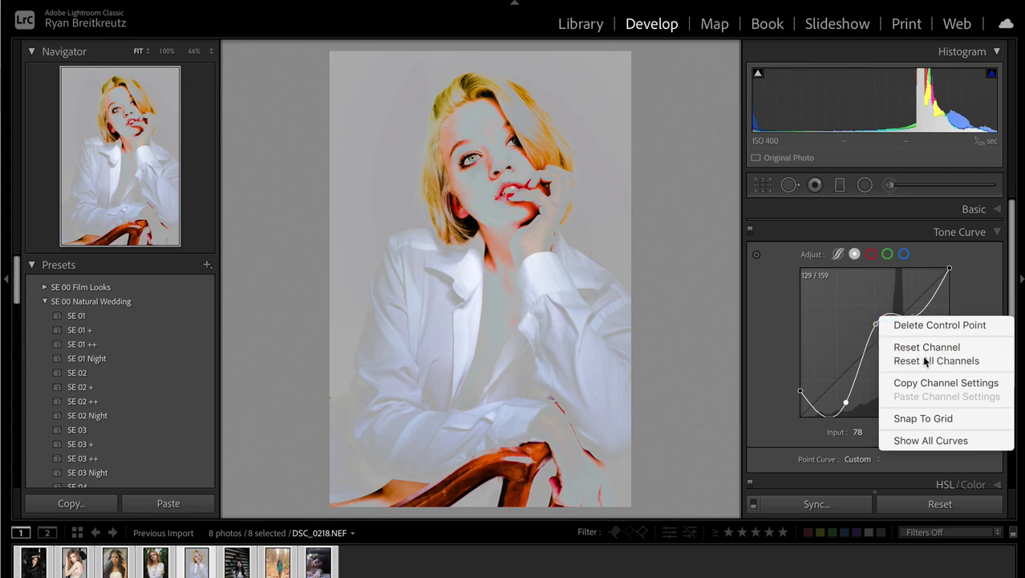
click(926, 361)
drag(873, 343, 874, 346)
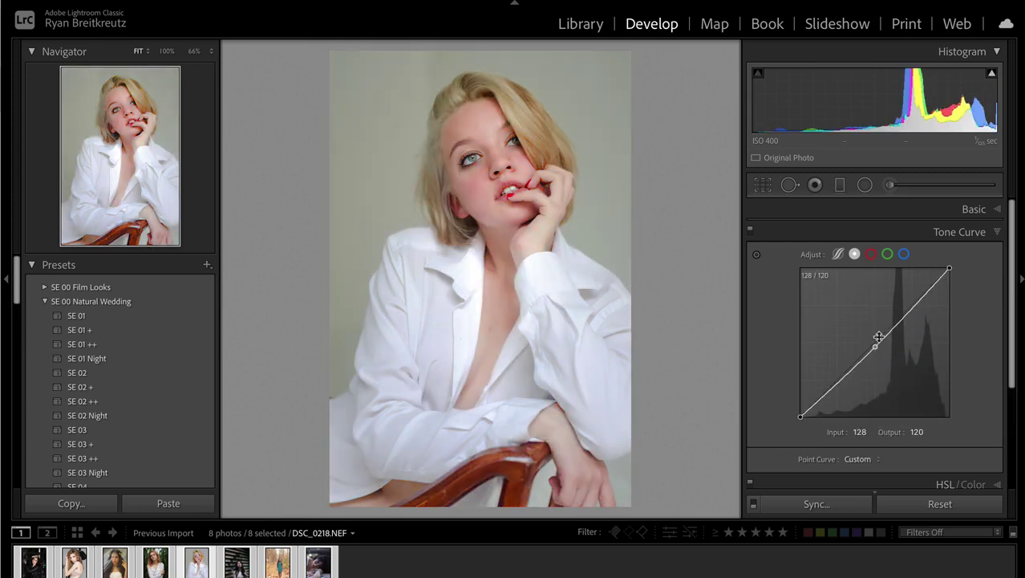
click(911, 302)
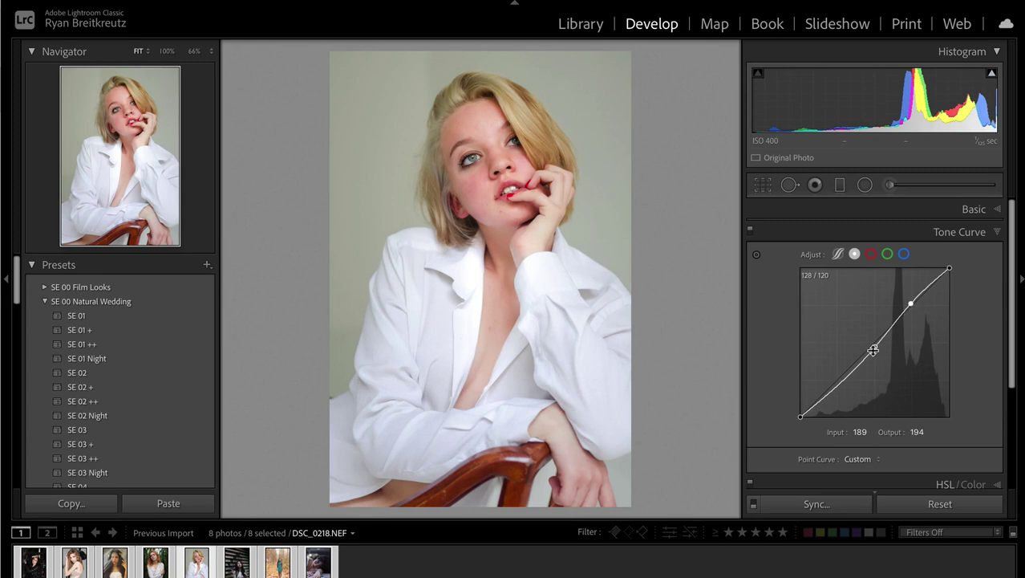
mouse_move(876, 347)
mouse_down()
mouse_move(878, 358)
mouse_move(876, 345)
mouse_up()
click(838, 389)
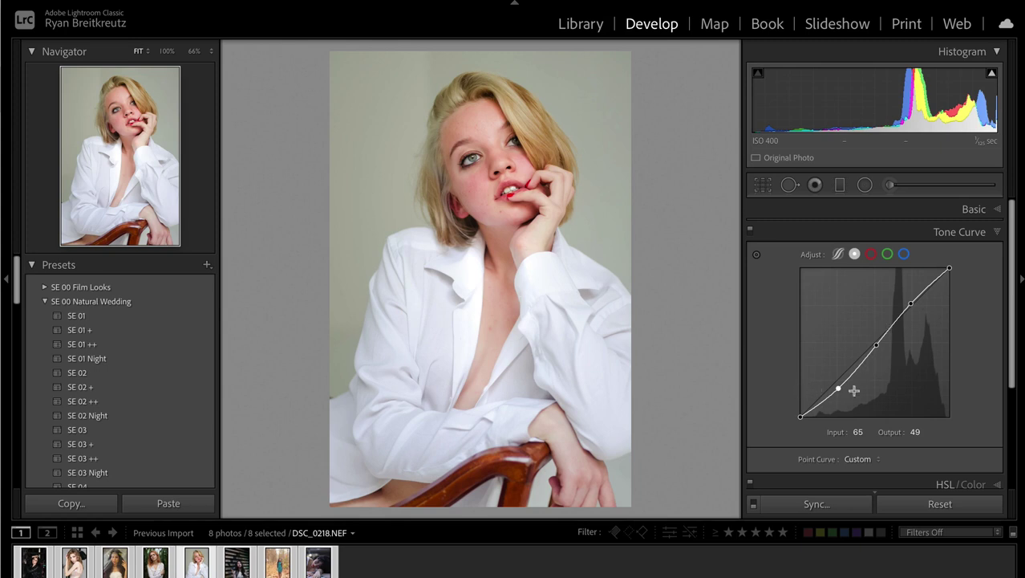
Step: Compare the photo without and with the tone curve adjustment several times
click(751, 232)
click(751, 232)
click(751, 232)
click(751, 231)
click(751, 231)
click(751, 232)
Step: Compare the original photo with the fully edited version
key(backslash)
key(backslash)
key(backslash)
key(backslash)
Step: Heal the blemishes on the chin and beside the mouth with a size 47 healing brush, sampling the mouth-side spot from the lower cheek
click(489, 160)
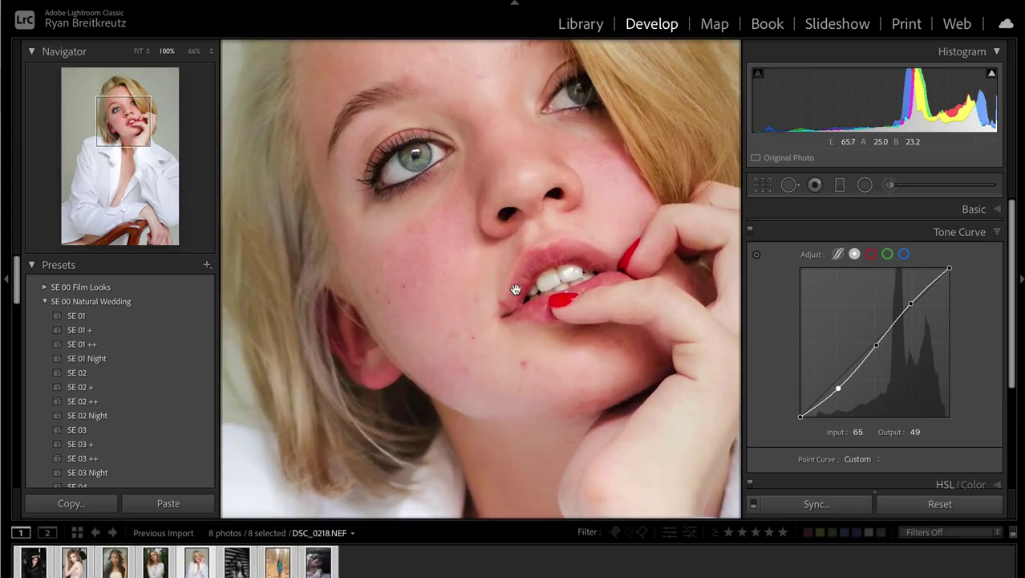
click(789, 184)
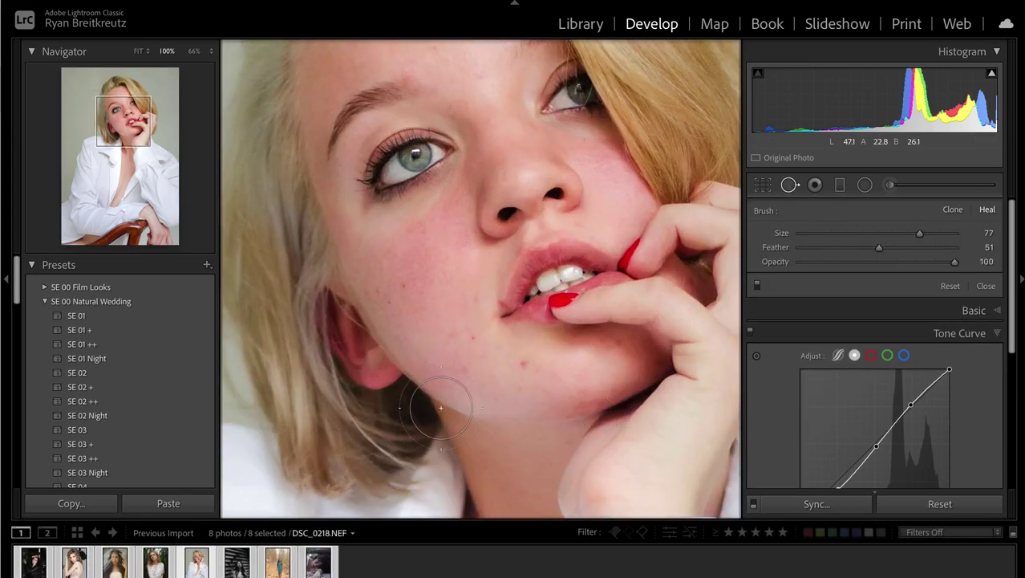
scroll(538, 365, down, 3)
scroll(524, 363, down, 5)
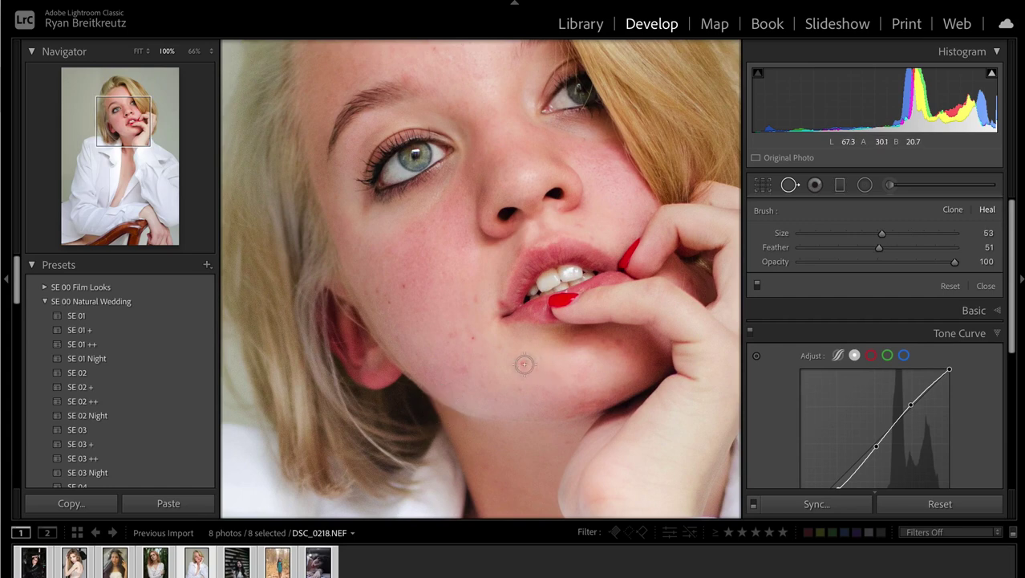
click(524, 363)
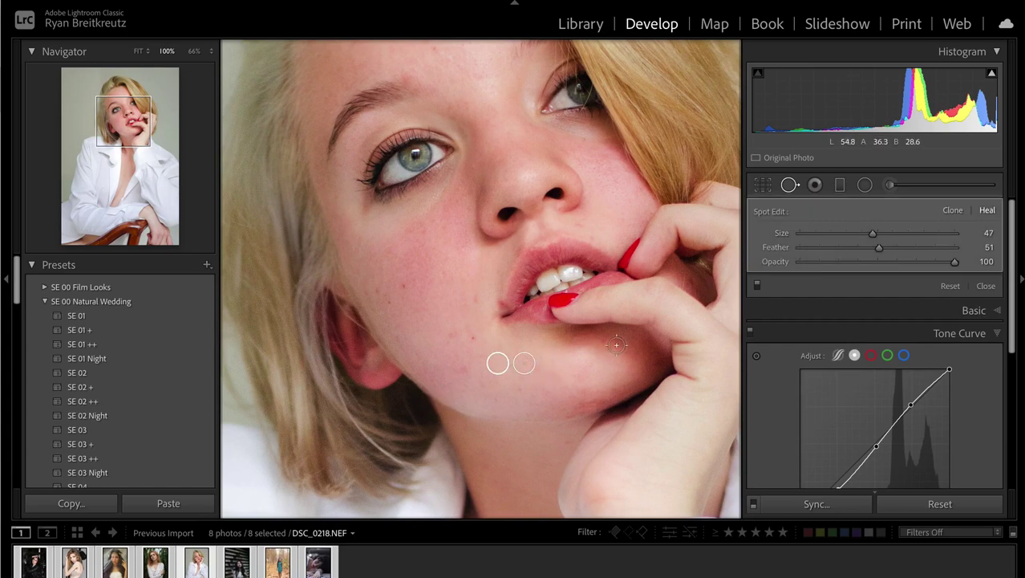
click(616, 345)
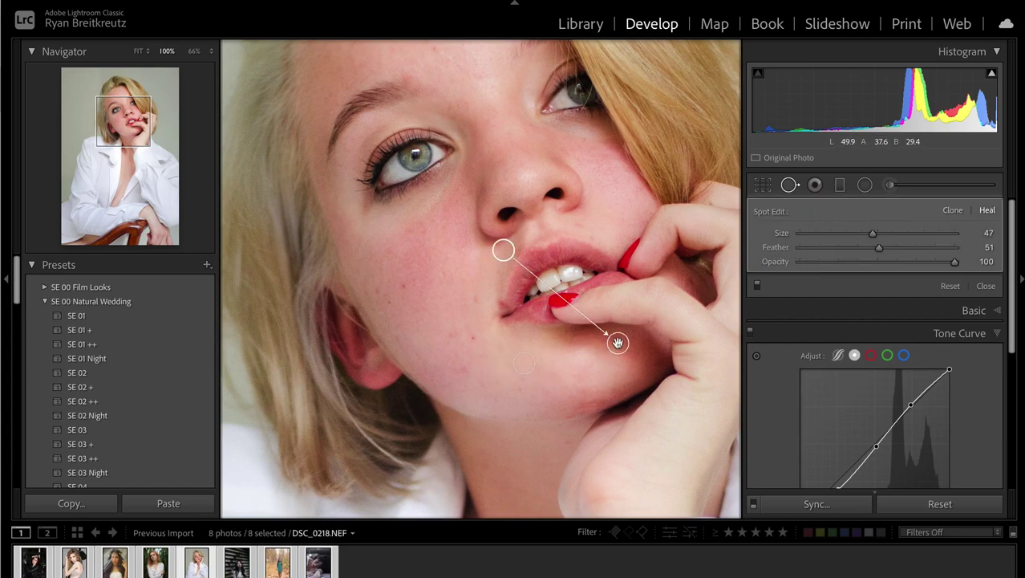
click(474, 335)
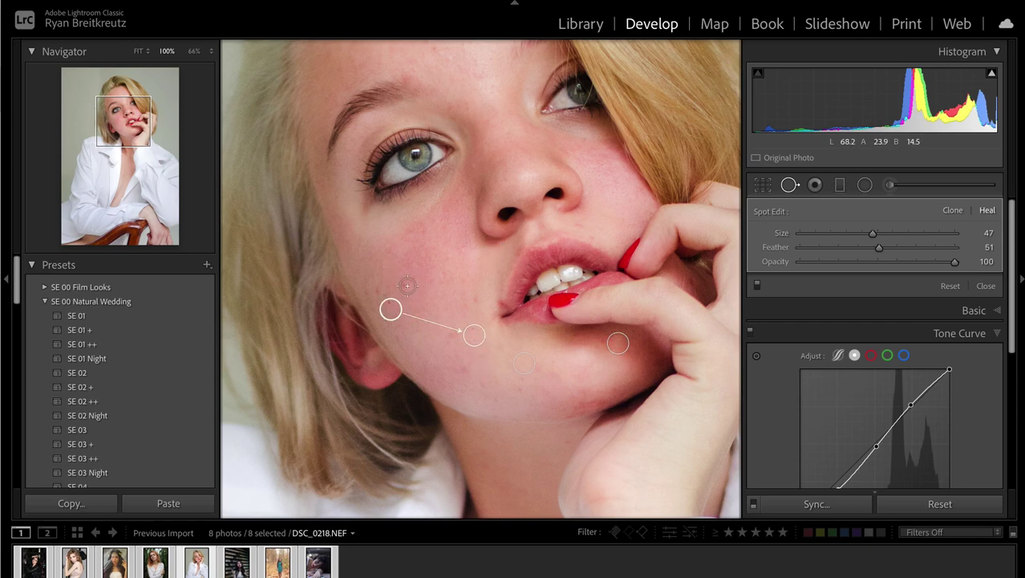
drag(390, 310, 420, 344)
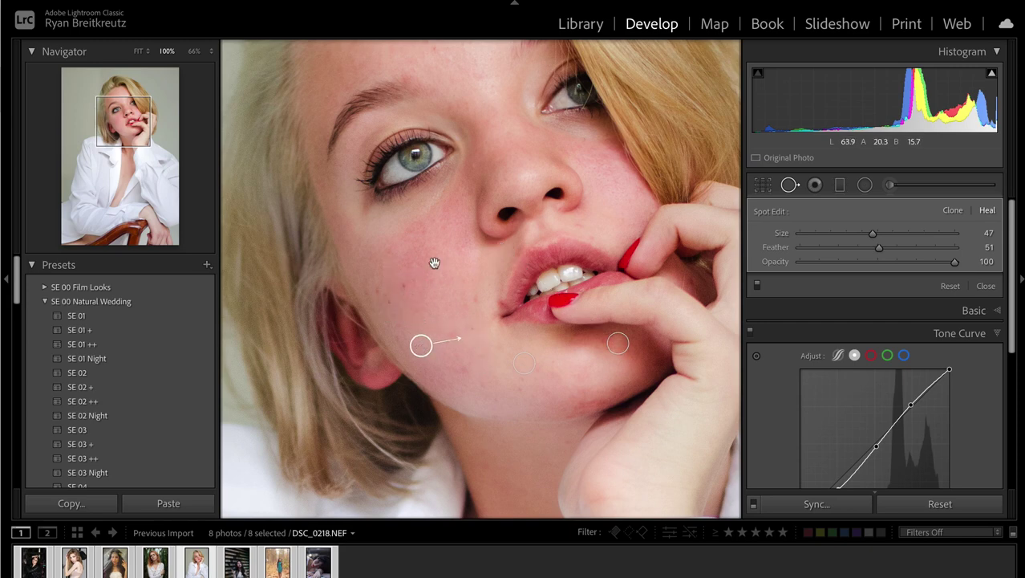
Step: Heal the three small blemishes on the outer cheek in front of the ear
click(404, 285)
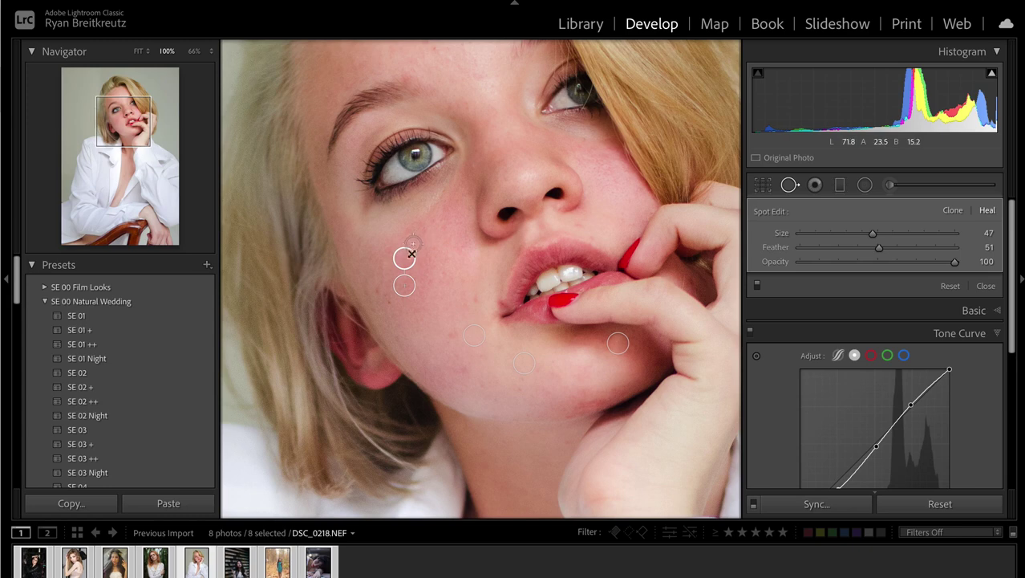
click(389, 304)
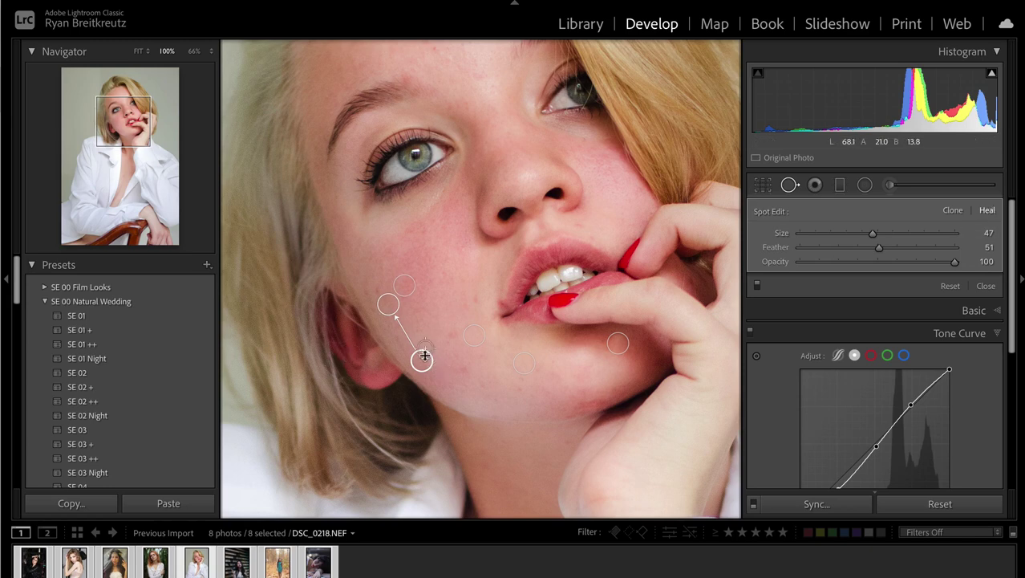
click(354, 276)
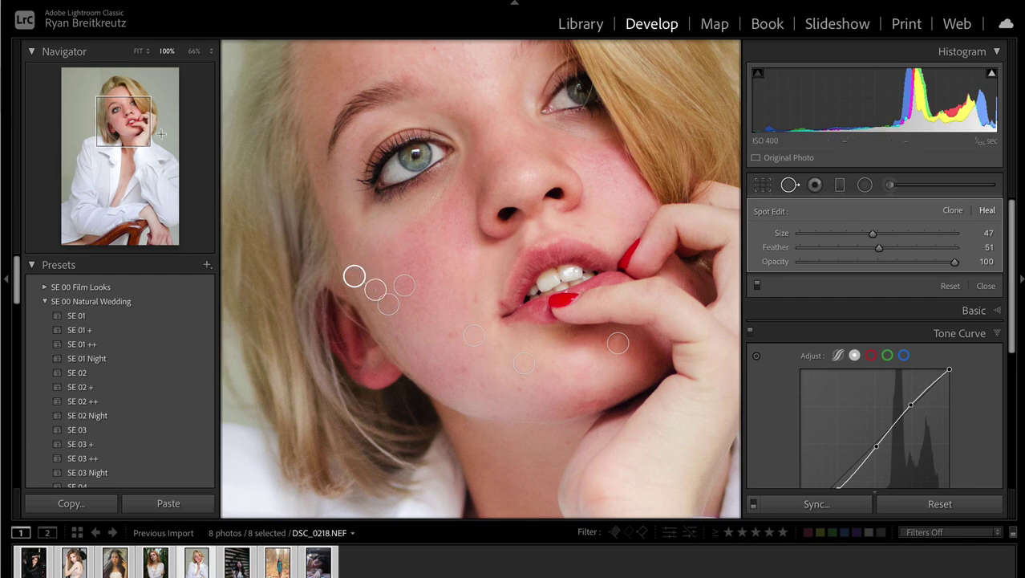
Step: Heal the mid-forehead blemish and the one at the upper hairline, sampling the hairline spot from clear forehead skin beside it
click(121, 115)
drag(121, 115, 121, 105)
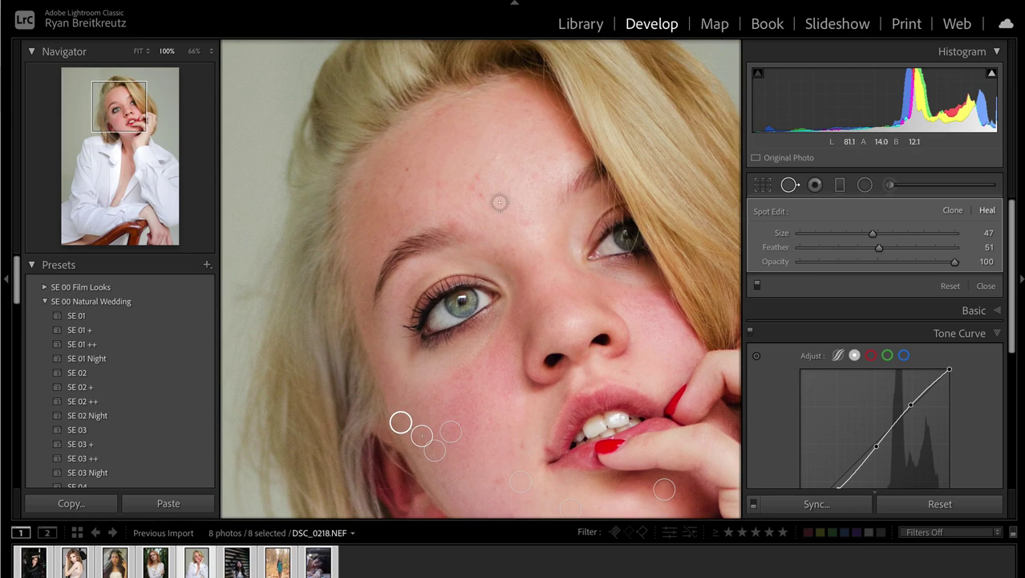
click(479, 169)
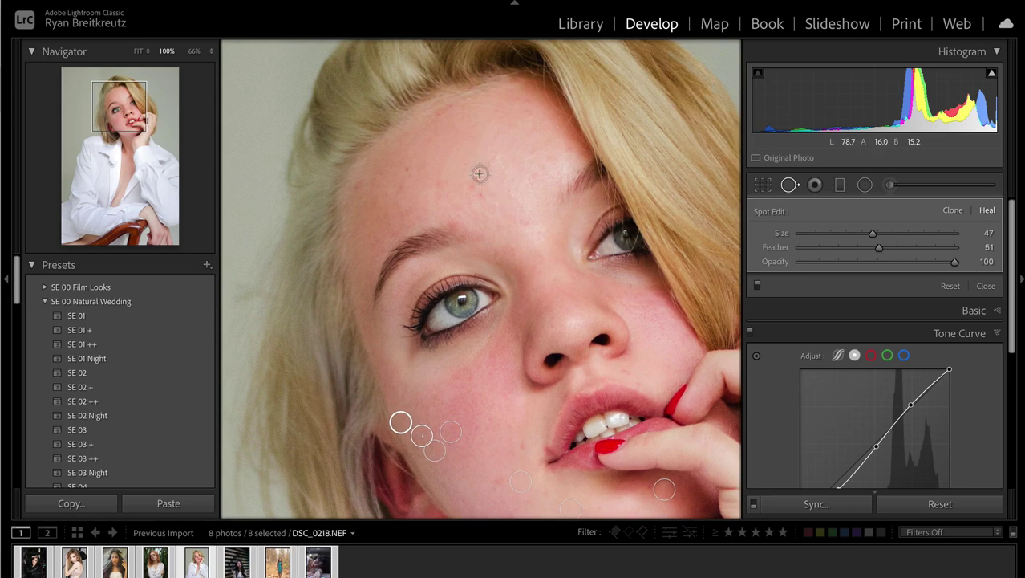
click(439, 115)
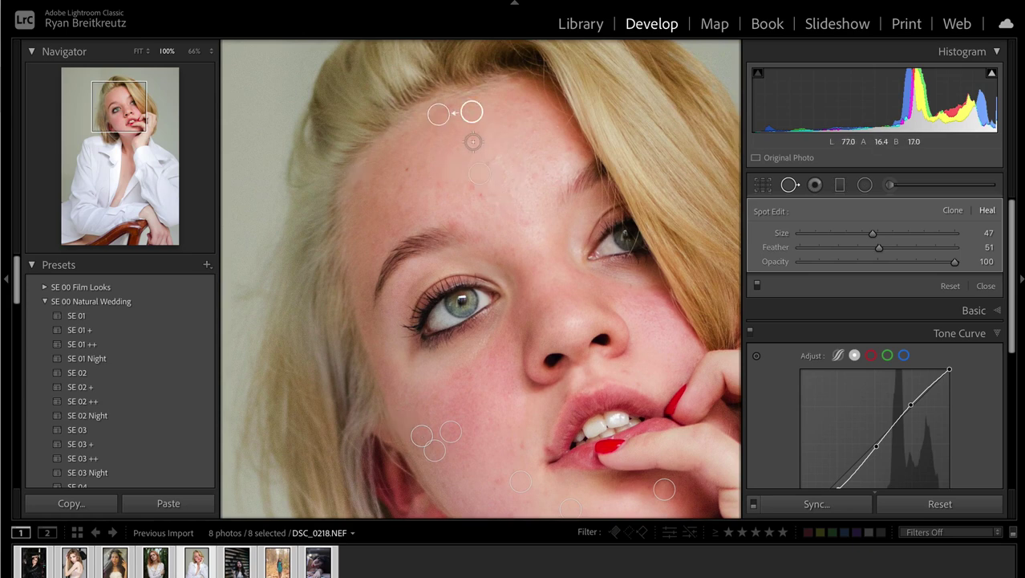
mouse_move(472, 113)
mouse_down()
mouse_move(469, 164)
mouse_move(391, 163)
mouse_move(529, 115)
mouse_move(512, 56)
mouse_move(523, 54)
mouse_up()
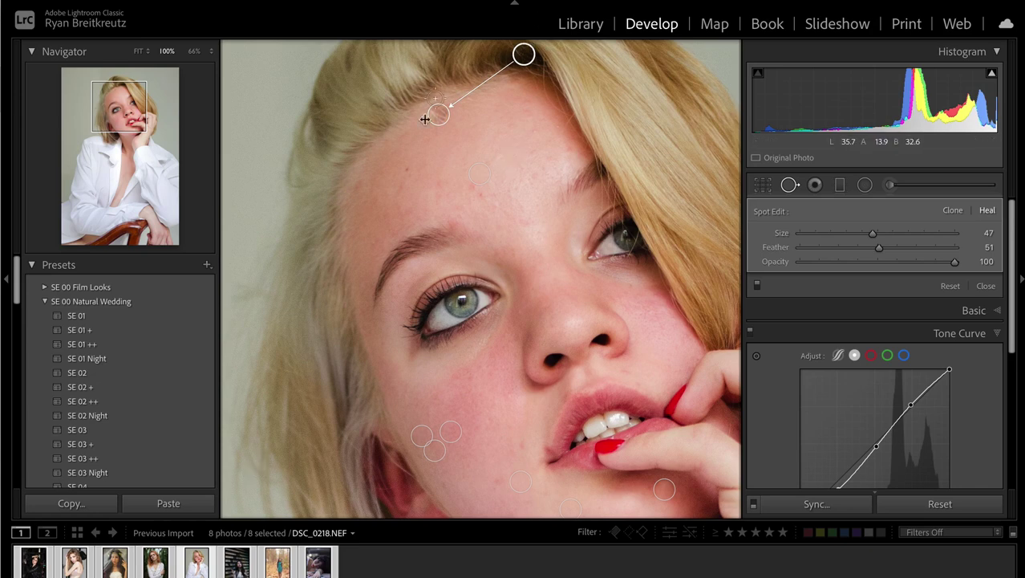
drag(526, 54, 507, 111)
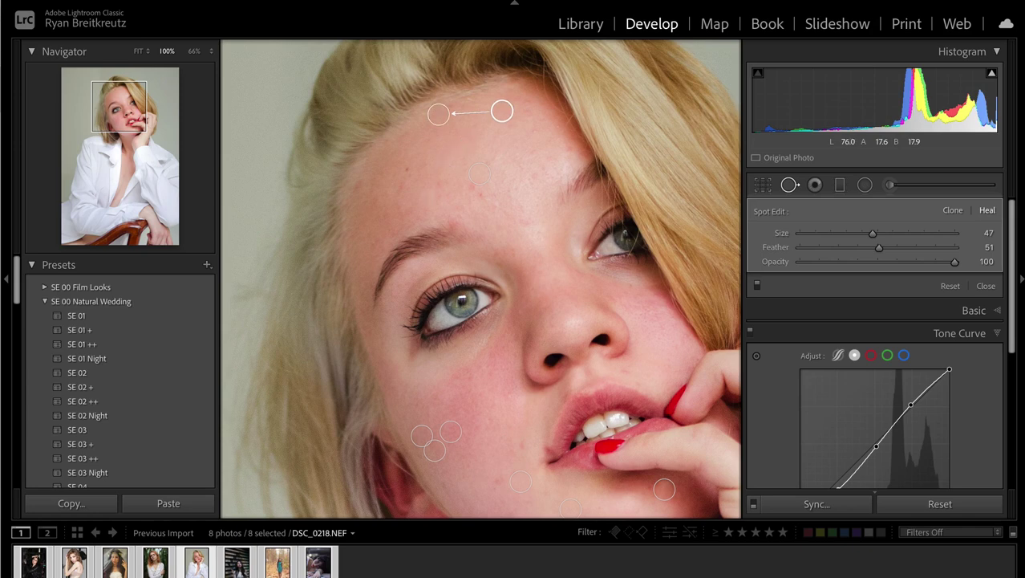
Step: Heal the blemishes at the temple and in the middle of the forehead, sampling the middle one from skin nearer the hairline
click(358, 182)
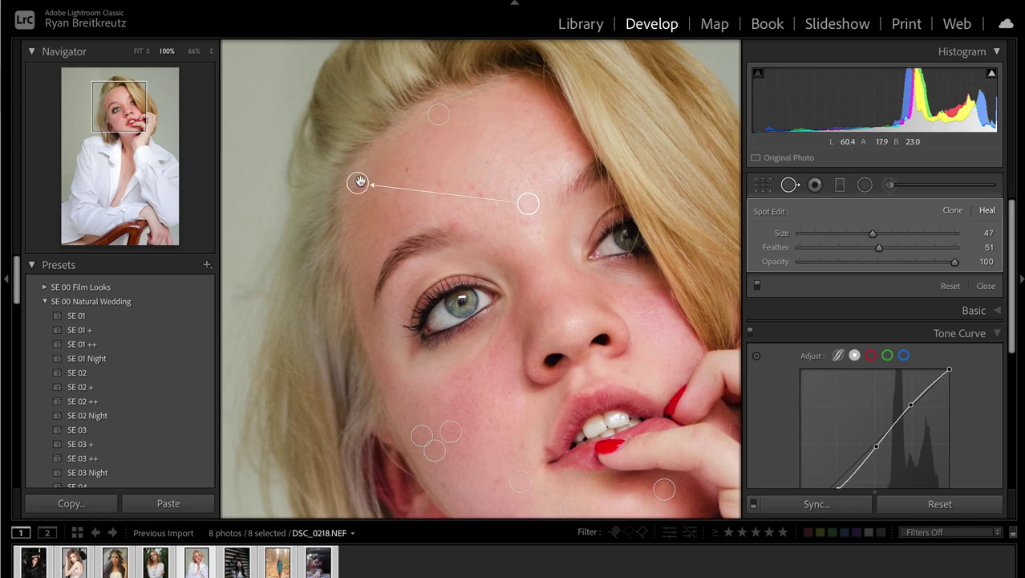
click(481, 195)
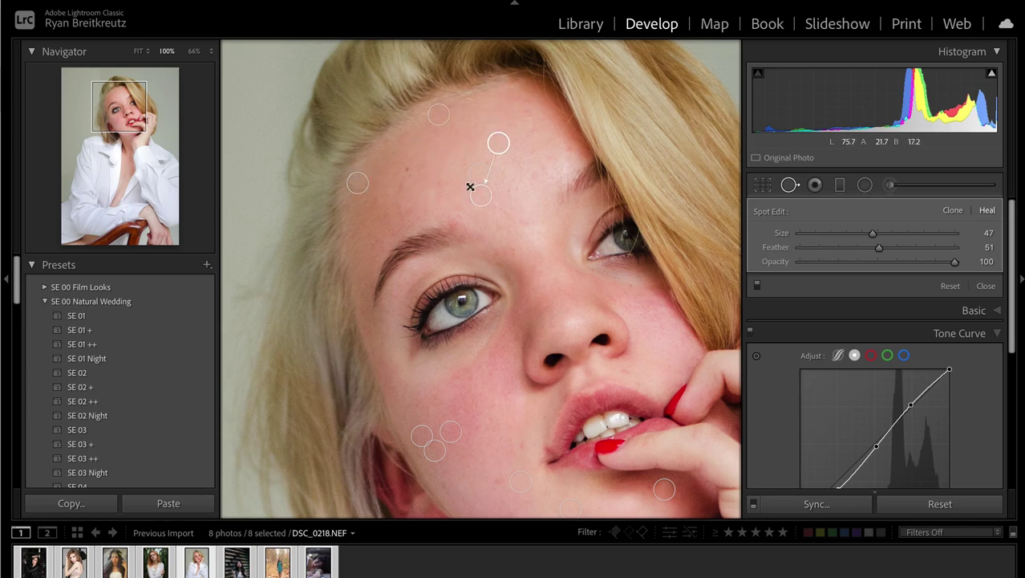
mouse_move(498, 143)
mouse_down()
mouse_move(443, 187)
mouse_move(446, 145)
mouse_up()
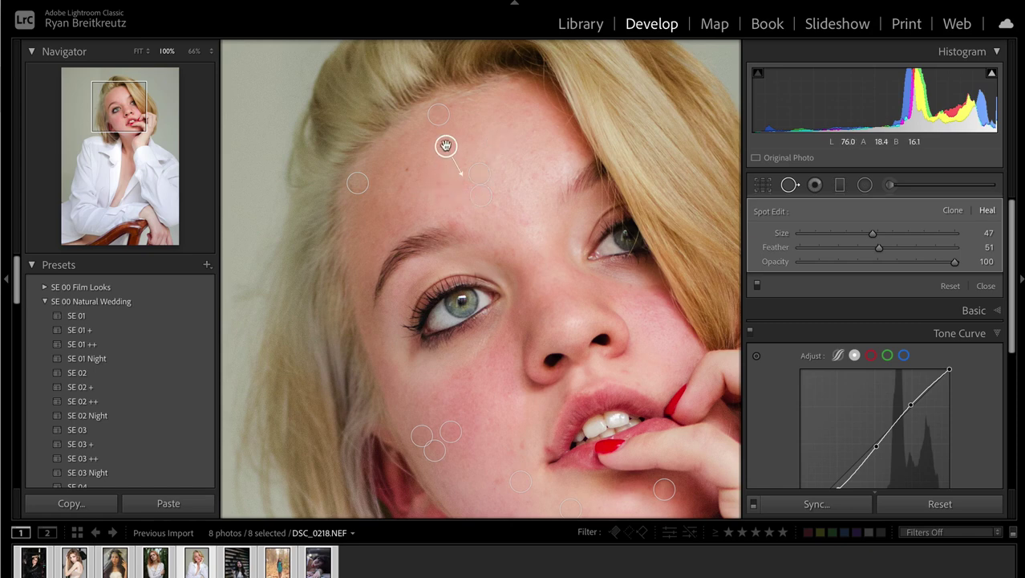
Step: Heal the remaining forehead blemishes above the brow and beside the hair, choosing a new sample source for the one above the brow
click(407, 166)
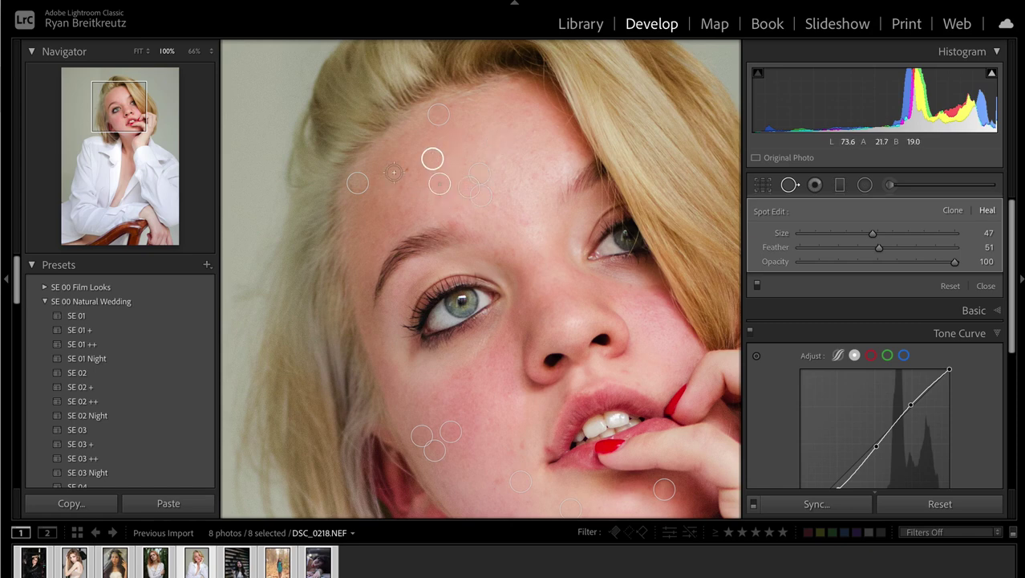
key(slash)
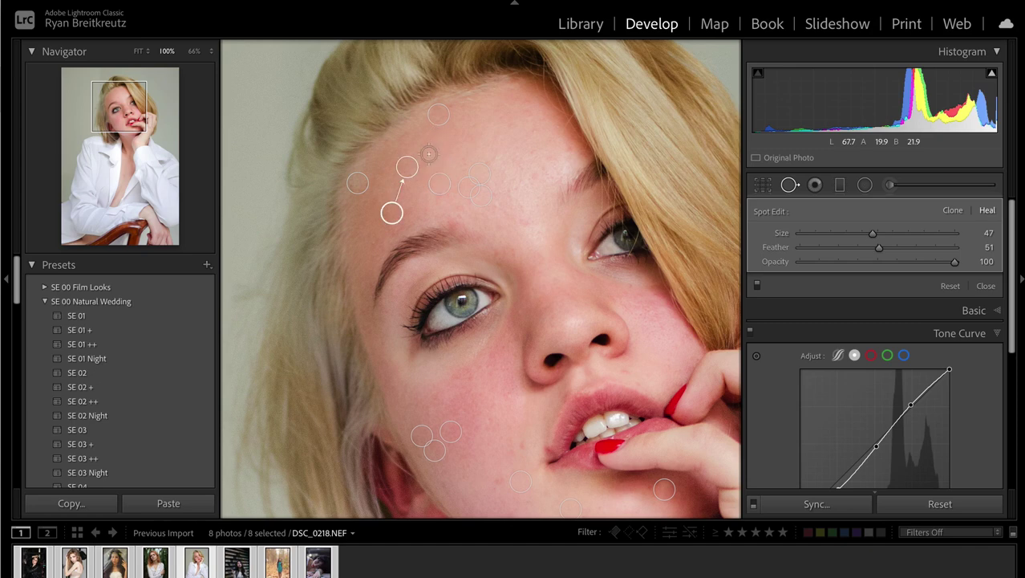
click(546, 106)
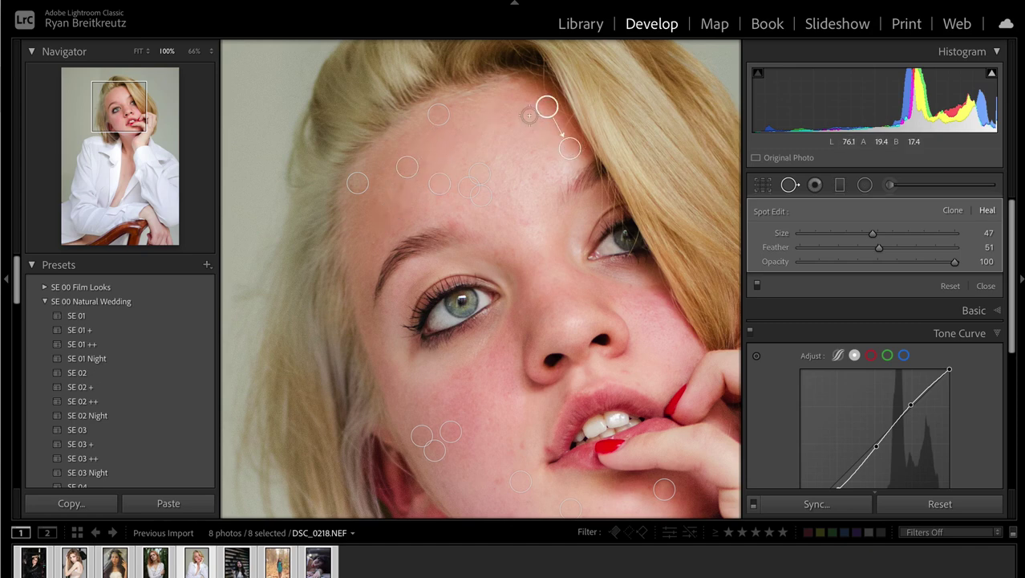
Step: Heal the blemishes on the upper forehead near the hair, on the cheek beside the mouth and on the lower cheek
click(527, 114)
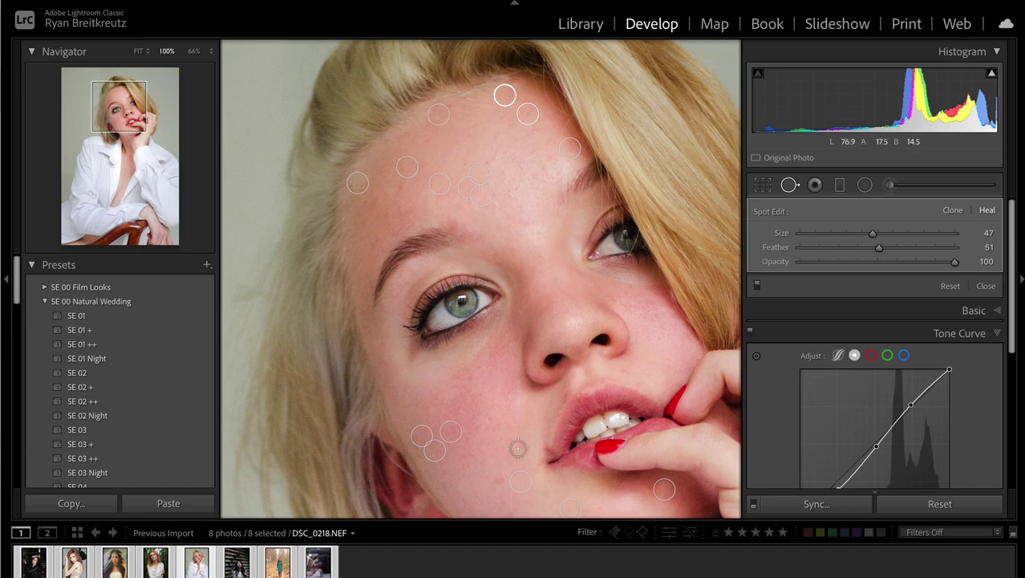
click(523, 442)
click(499, 477)
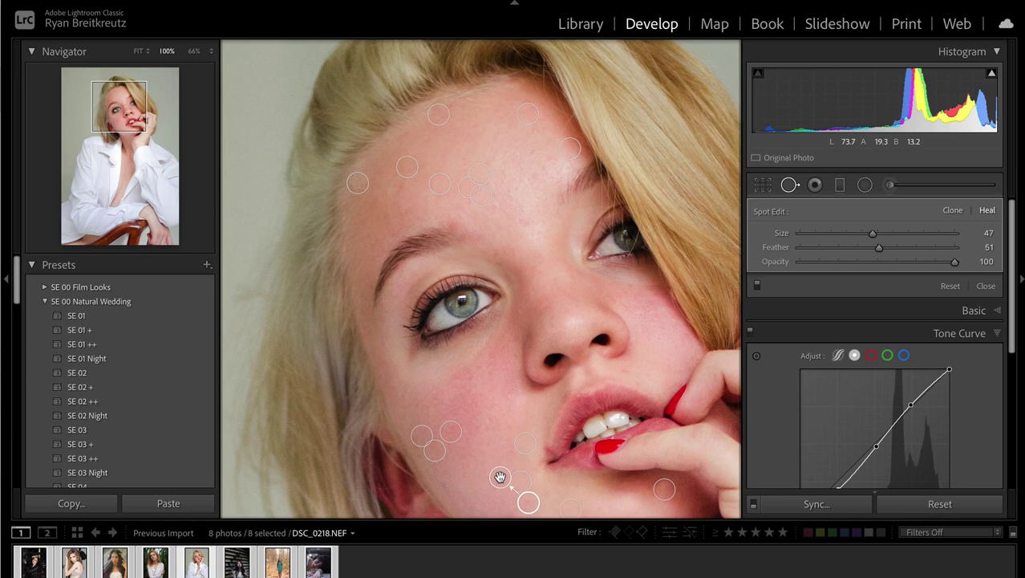
Step: Check the Spot Removal option in the Copy Settings dialog and cancel without copying anything
key(super+c)
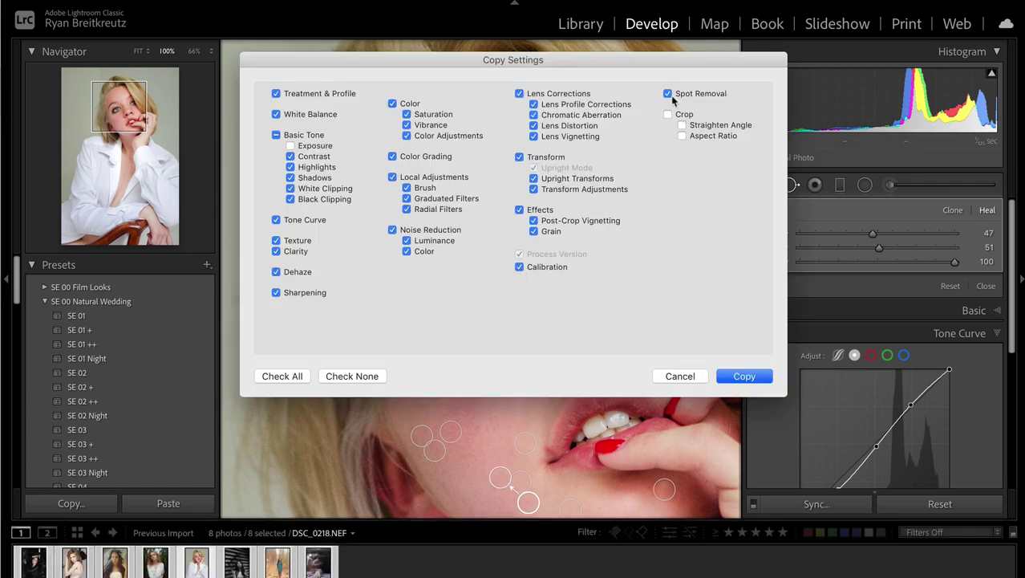
click(679, 377)
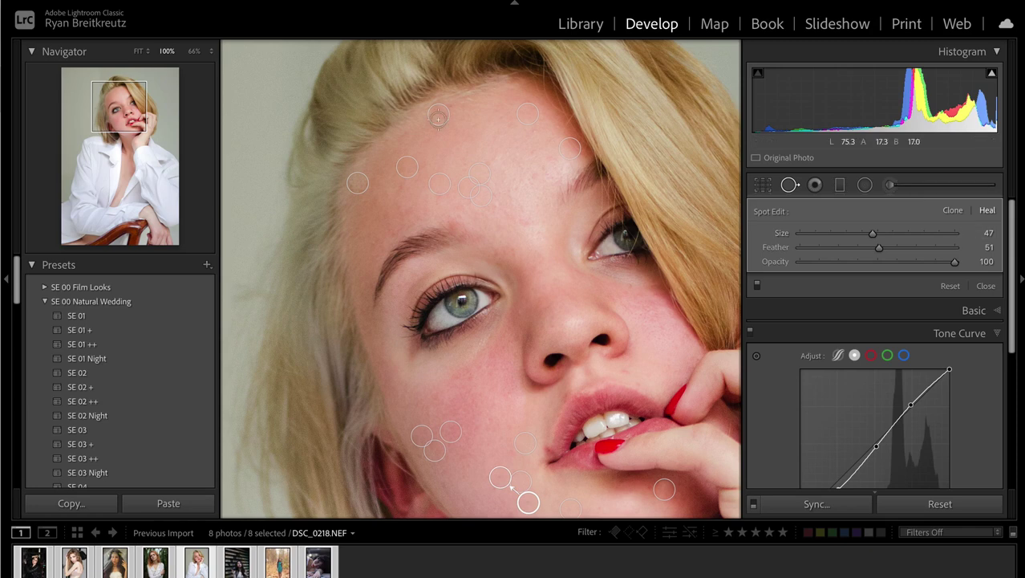
Step: Heal the blemish at the corner of the mouth, sampling from the edge of the upper lip
key(Return)
drag(549, 396, 452, 270)
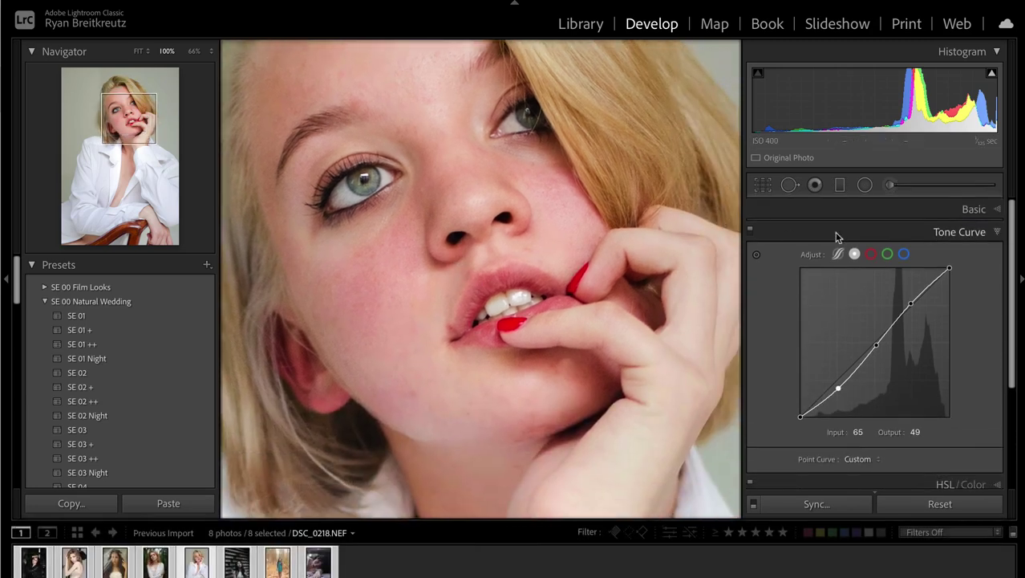
drag(451, 346, 470, 307)
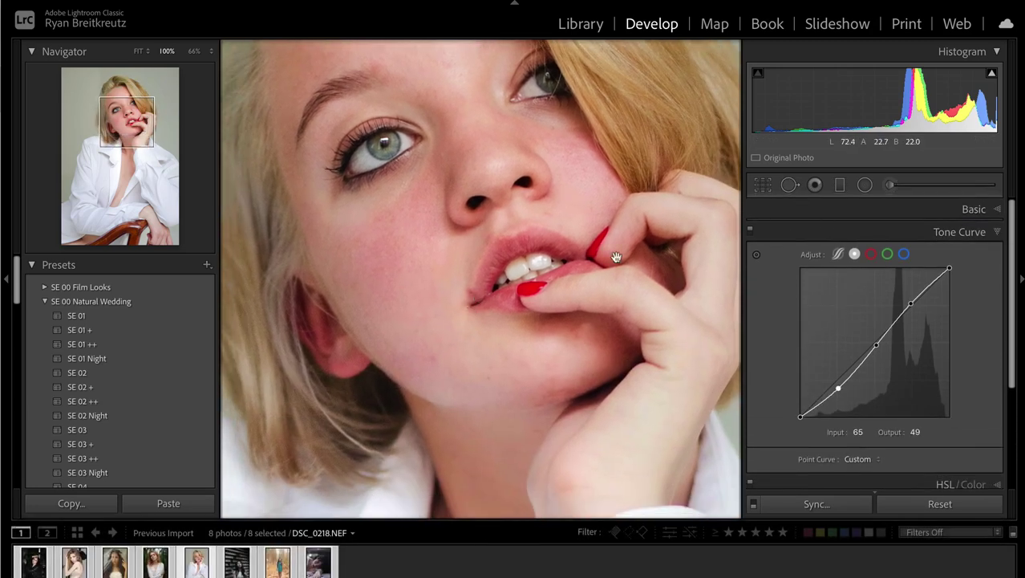
click(790, 187)
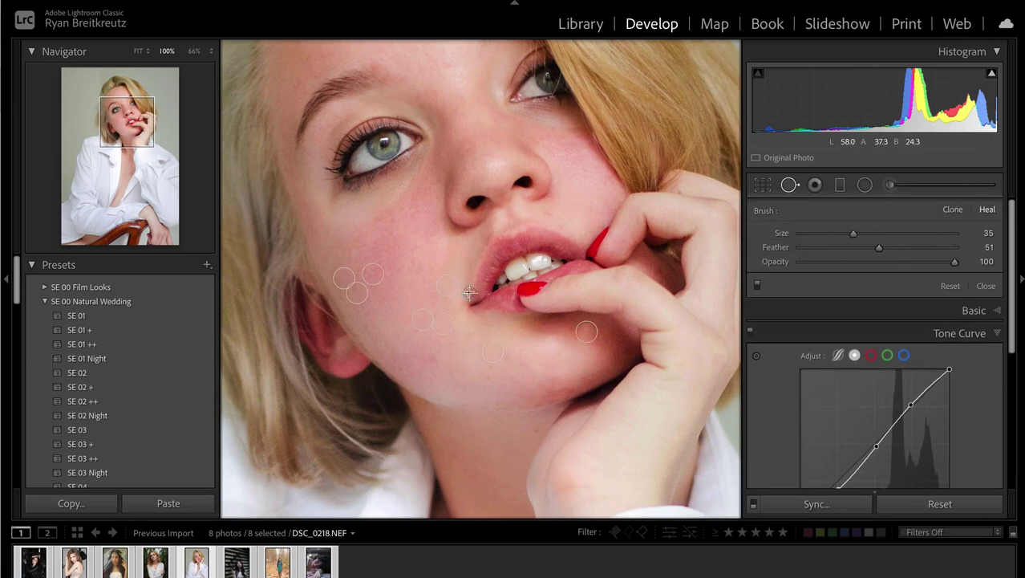
click(470, 293)
mouse_move(508, 174)
mouse_down()
mouse_move(395, 232)
mouse_move(491, 233)
mouse_move(488, 251)
mouse_up()
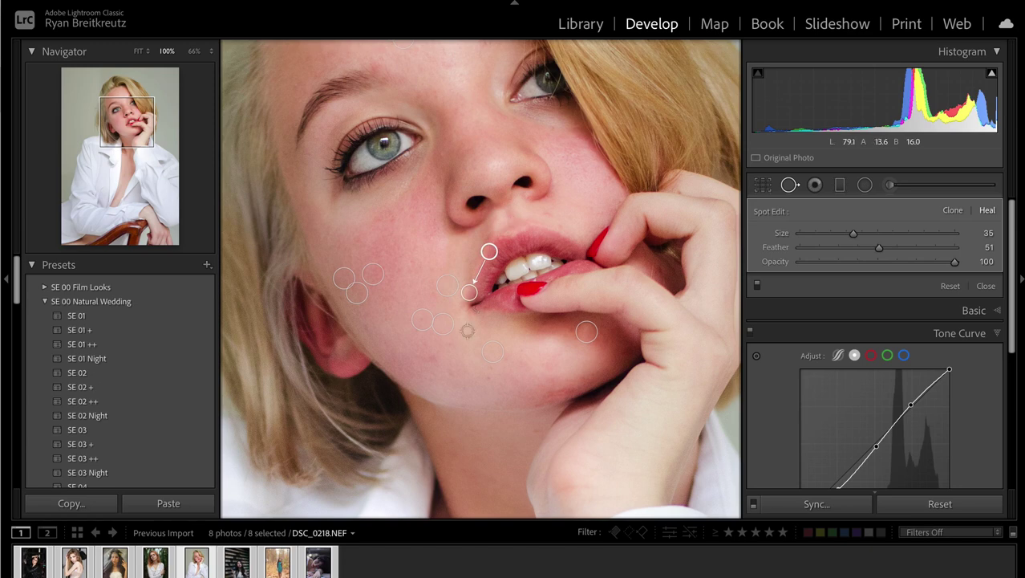
Step: Reset all spot healing to compare with the unretouched skin, and undo the reset
key(Return)
drag(488, 170, 487, 277)
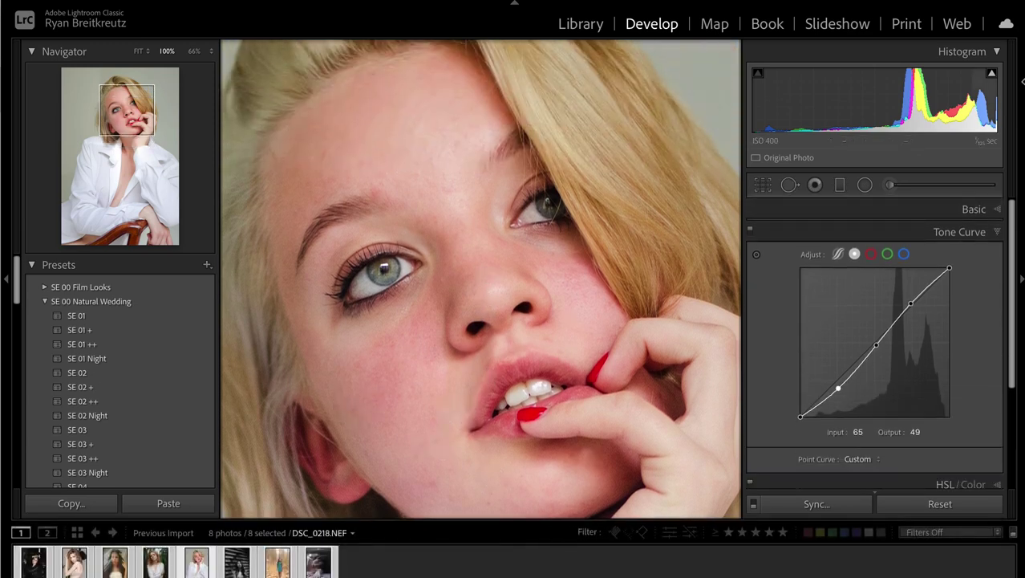
click(789, 184)
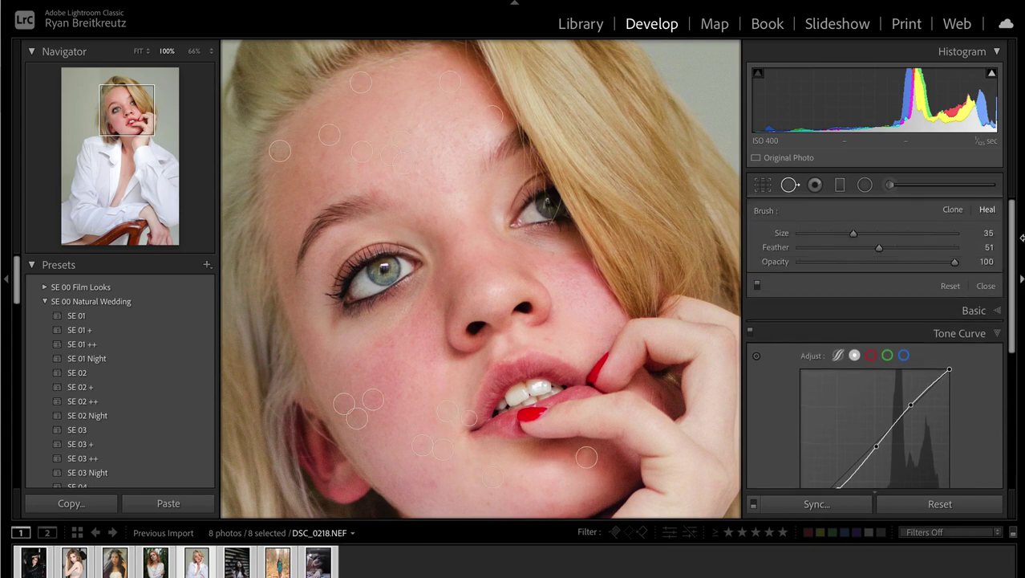
click(950, 286)
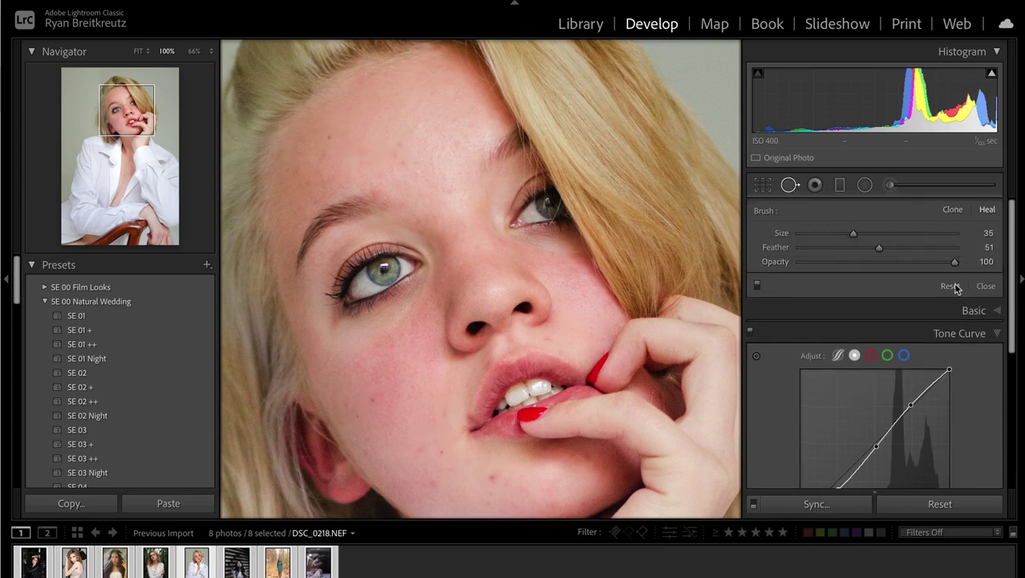
key(super+z)
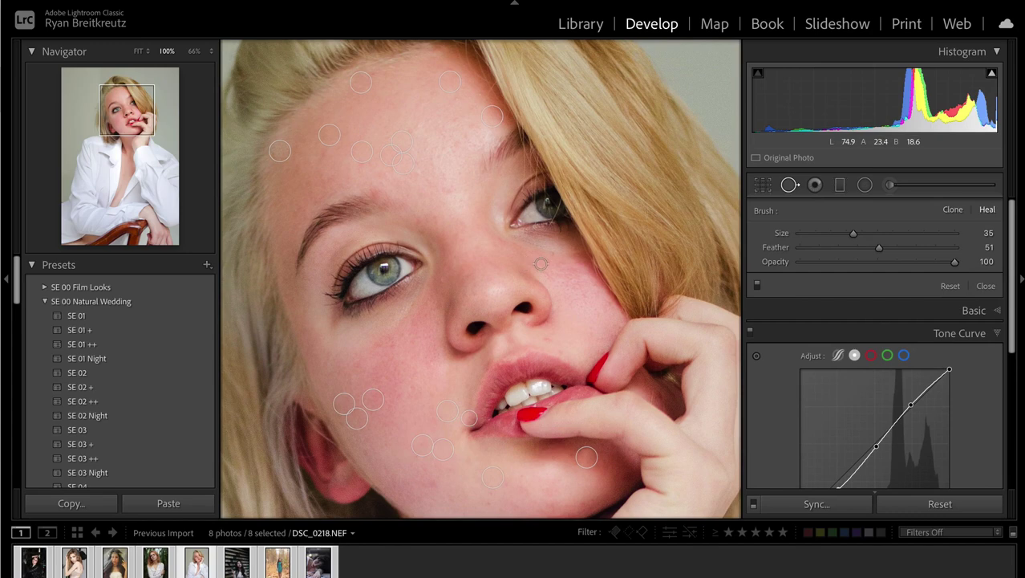
Step: Paint the 23 Hair+Lashes brush preset over the lashes of the fully visible eye
click(890, 185)
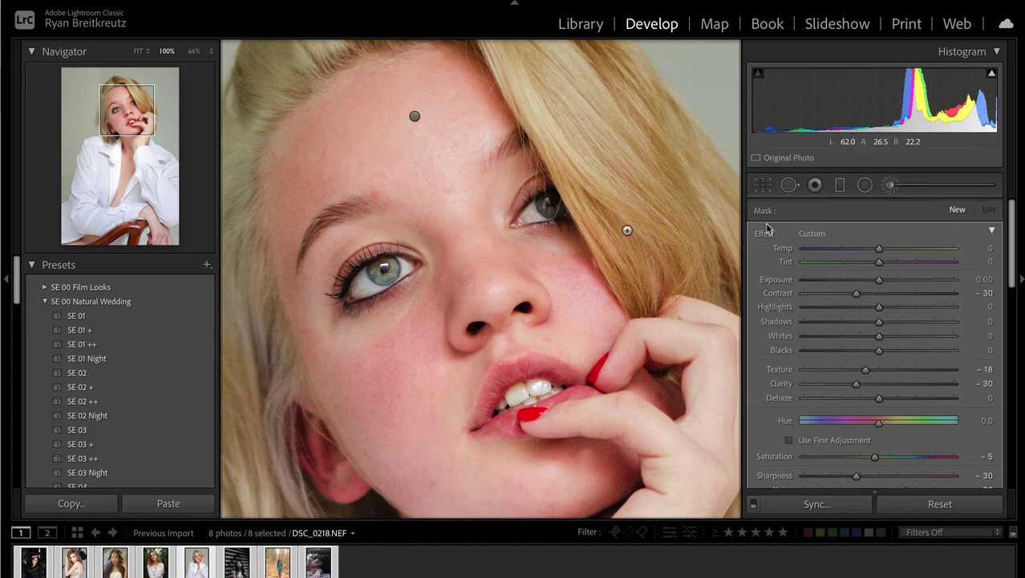
click(812, 233)
scroll(887, 433, down, 10)
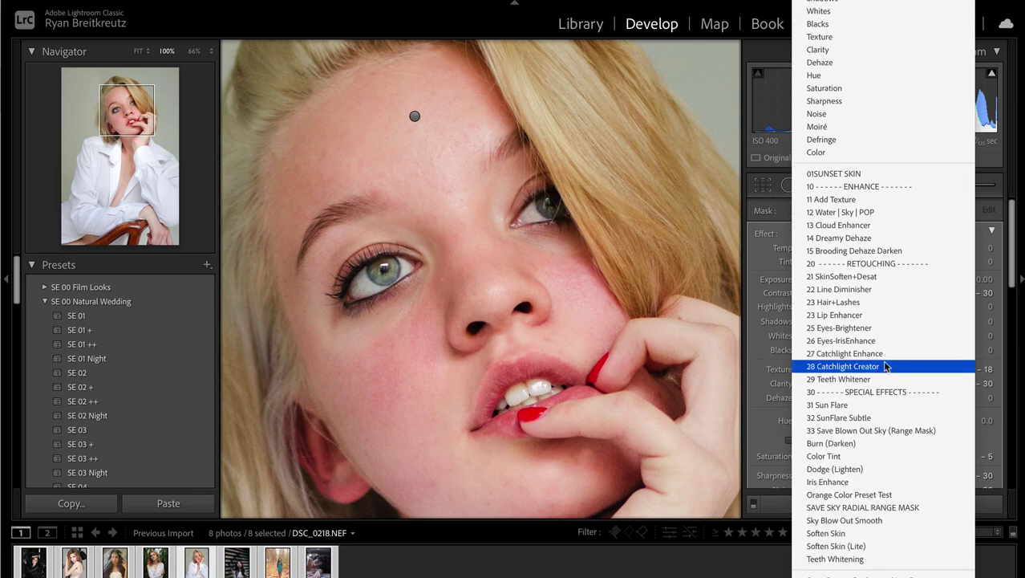
click(866, 302)
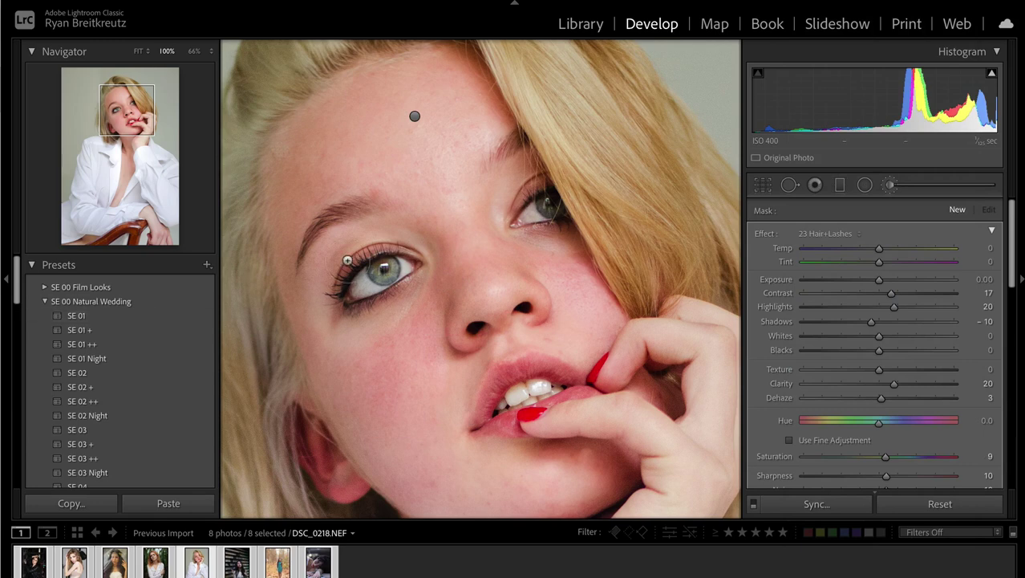
scroll(898, 363, down, 1)
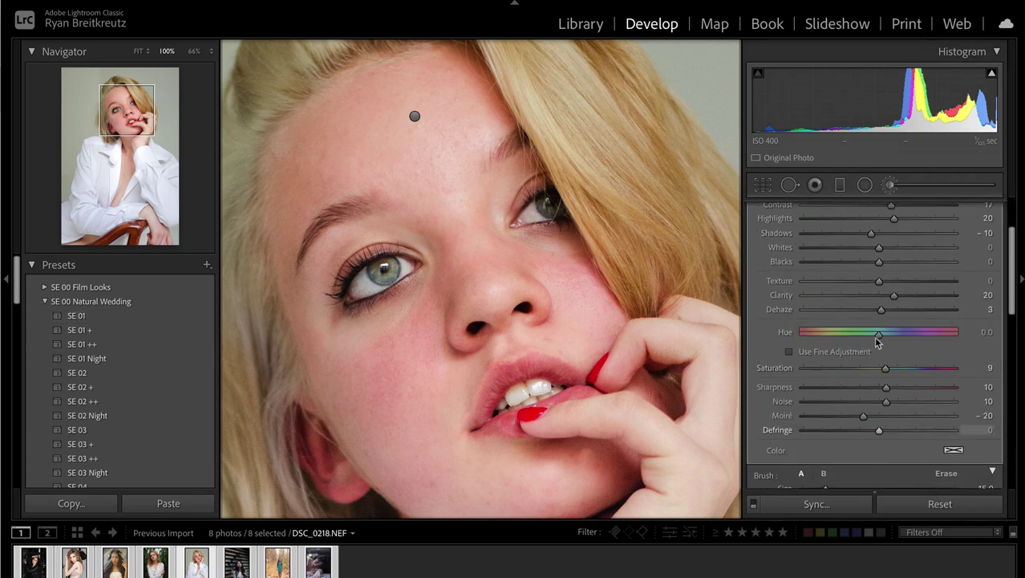
scroll(894, 366, up, 5)
drag(363, 284, 349, 301)
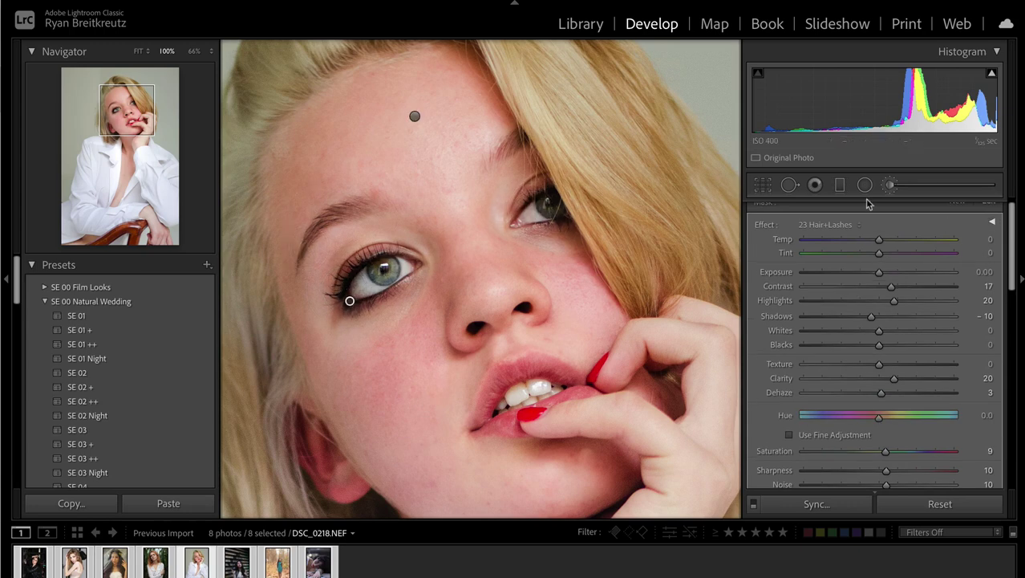
Step: Change the eye brush adjustment to the 26 Eyes-IrisEnhance preset and reset its Exposure to 0
click(824, 229)
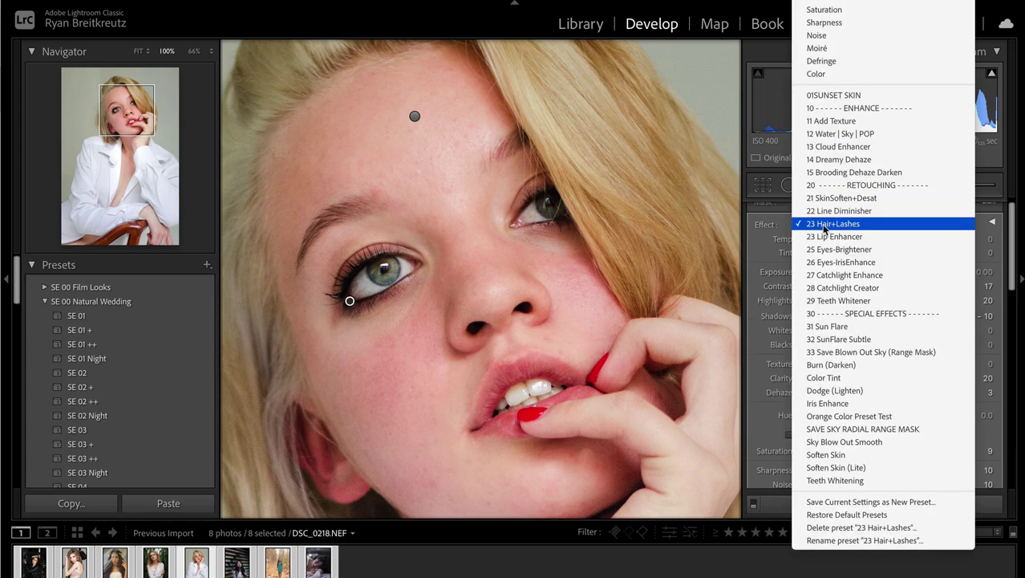
click(836, 261)
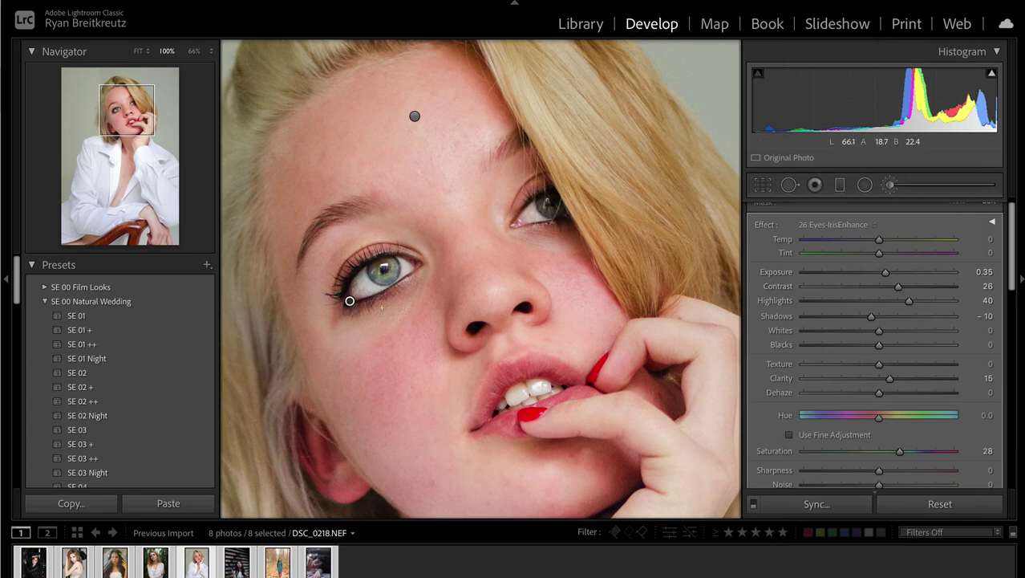
double_click(885, 275)
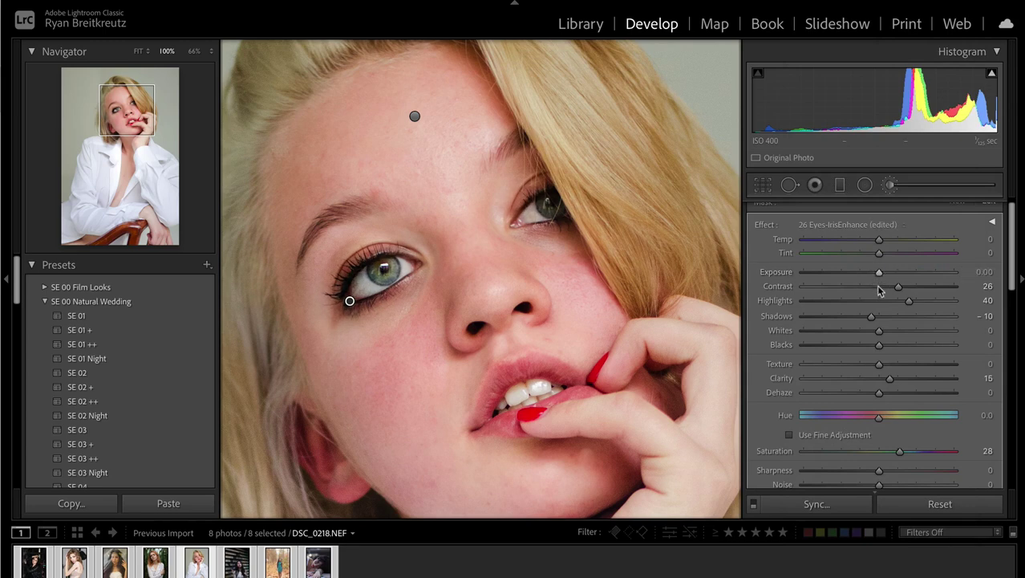
Step: Delete the eye brush adjustment and undo the deletion, twice in a row
key(BackSpace)
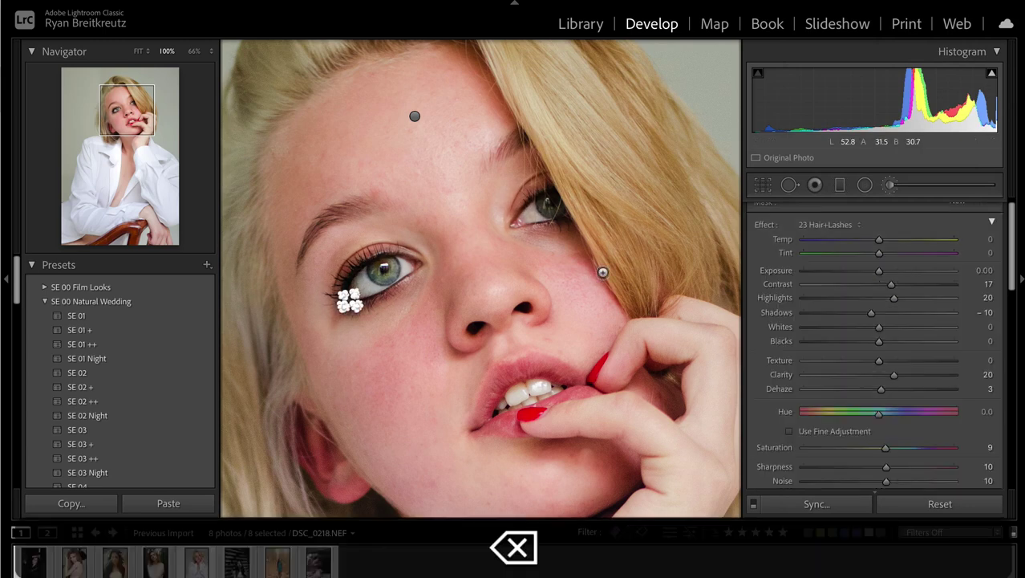
key(super+z)
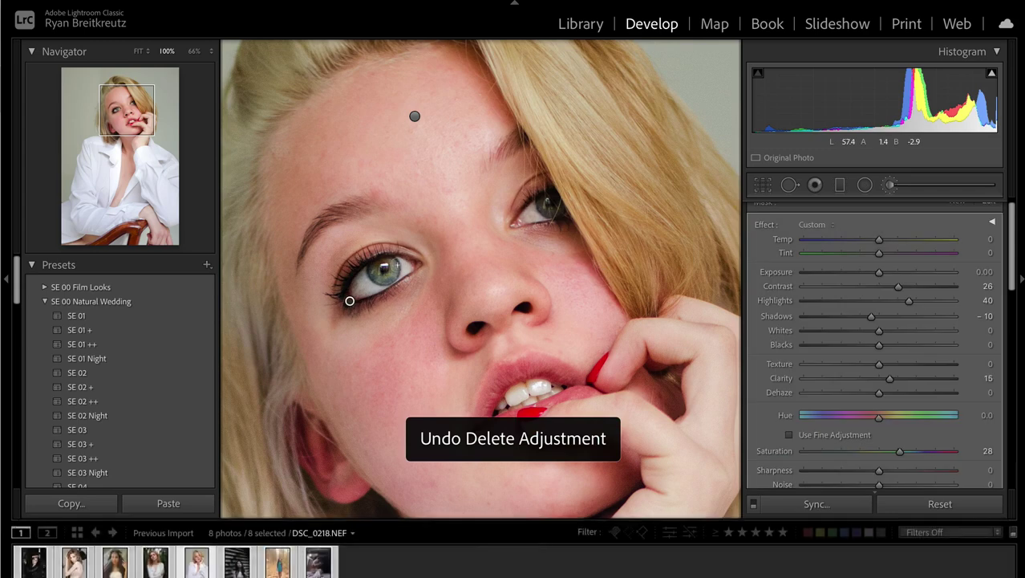
key(h)
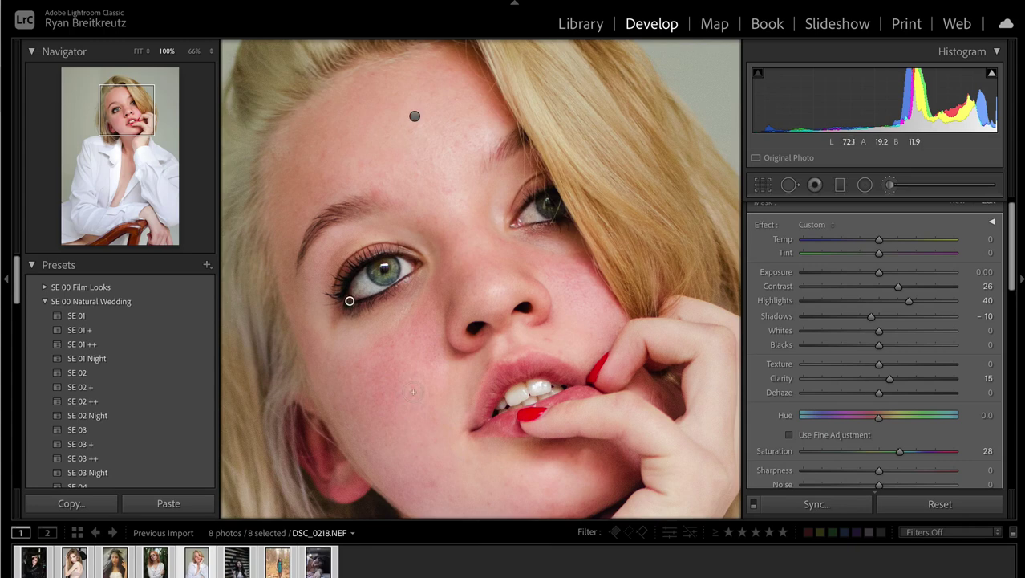
key(BackSpace)
key(super+z)
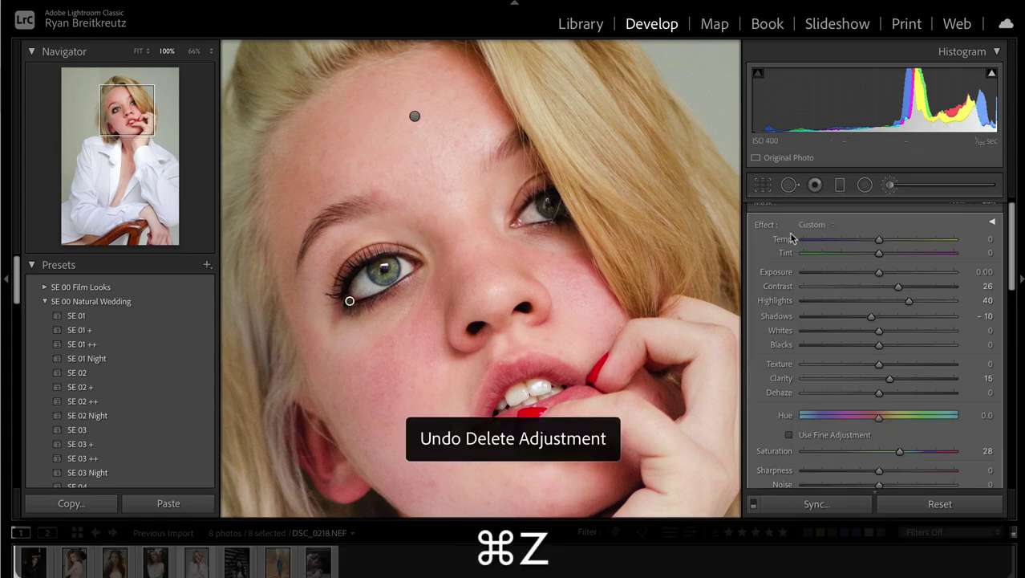
Step: Set the eye adjustment's Contrast to 0, Whites to 10 and Exposure to -0.01
double_click(879, 289)
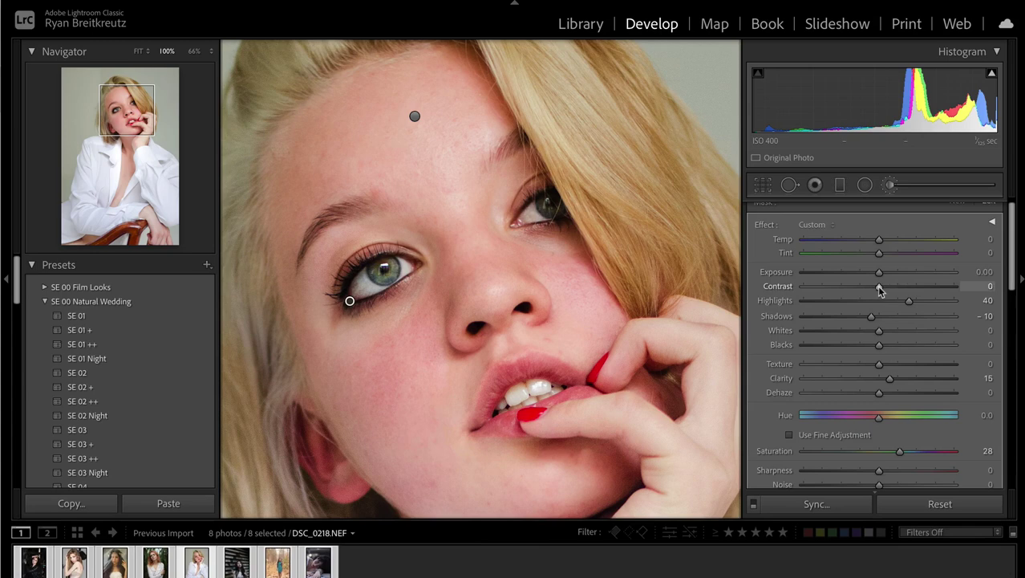
click(893, 333)
drag(892, 332, 886, 332)
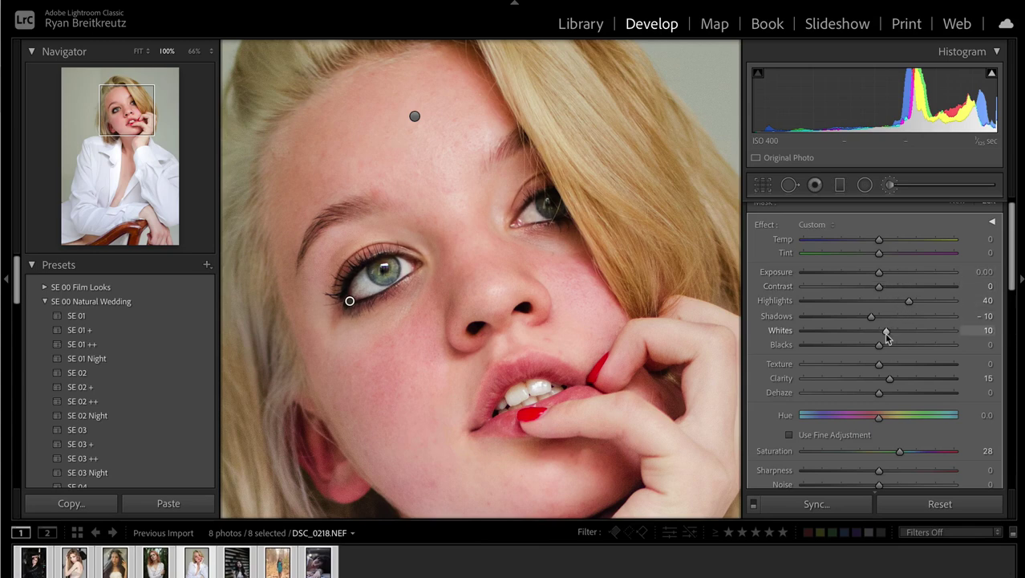
drag(882, 277, 878, 277)
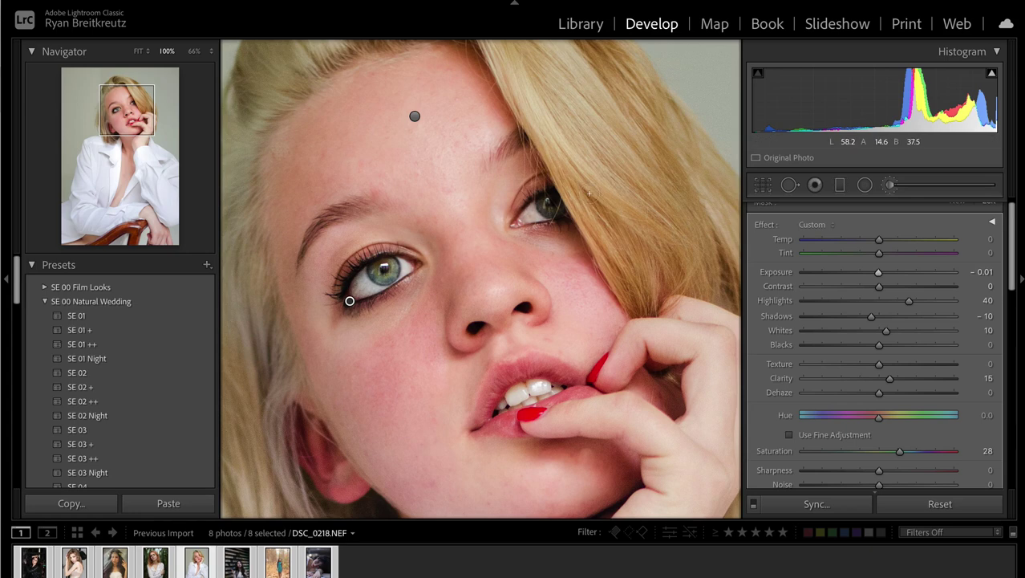
Step: Create a new brush adjustment with all effects reset and Contrast at -35, and paint it over the eye beside the hair
click(891, 186)
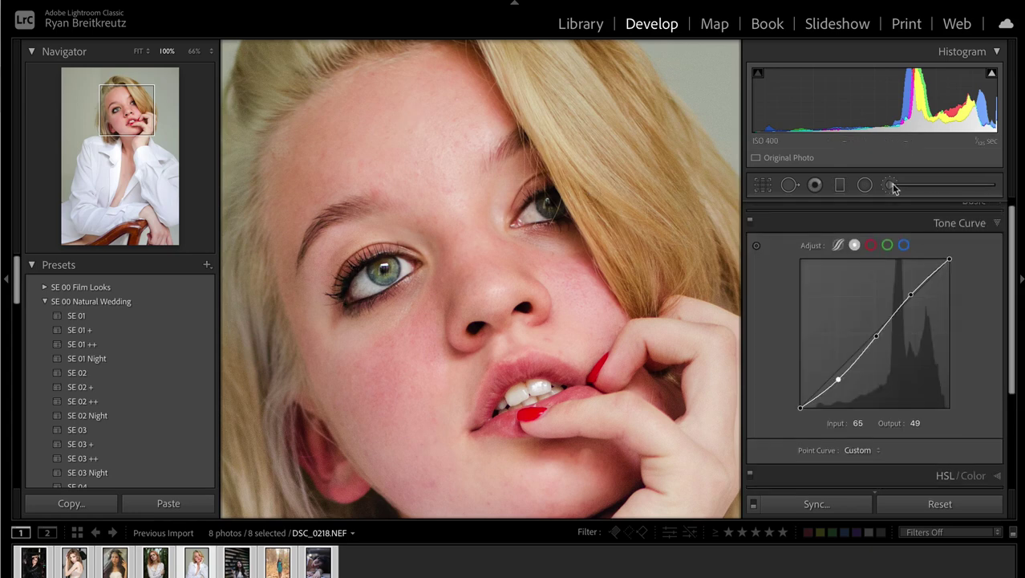
click(891, 185)
alt+click(765, 234)
drag(879, 293, 853, 297)
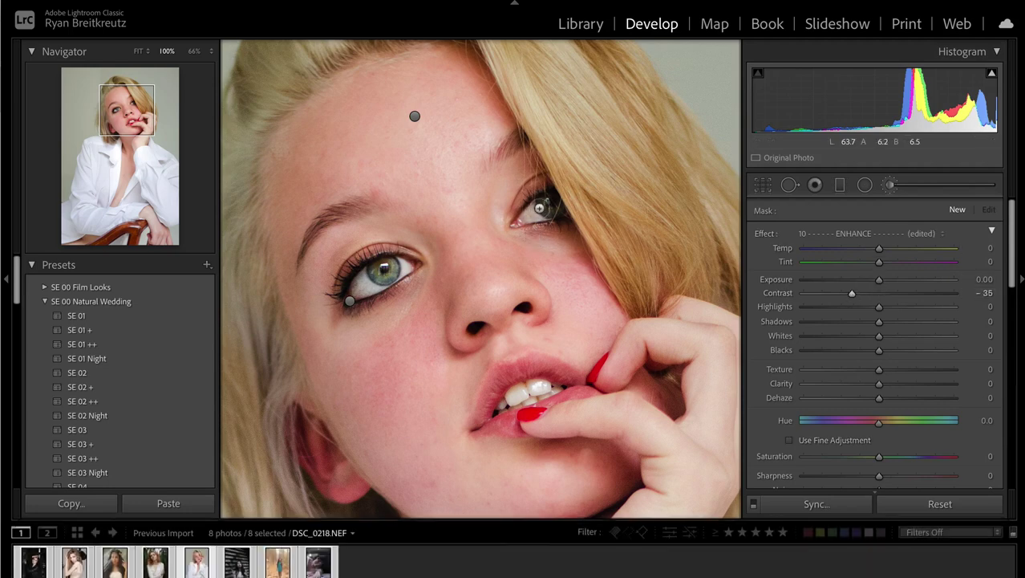
mouse_move(552, 206)
mouse_down()
mouse_move(551, 216)
mouse_move(547, 205)
mouse_up()
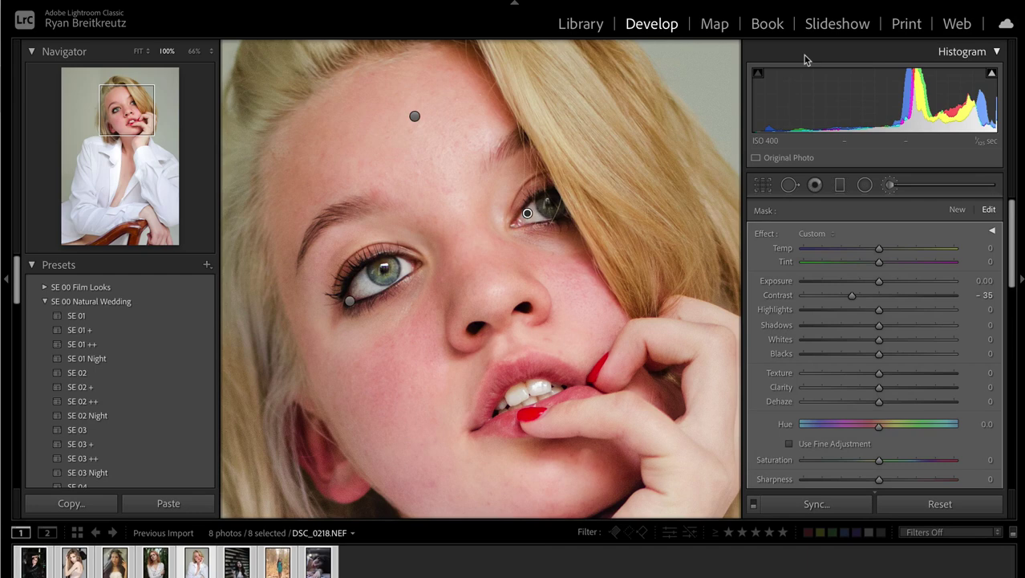
key(Return)
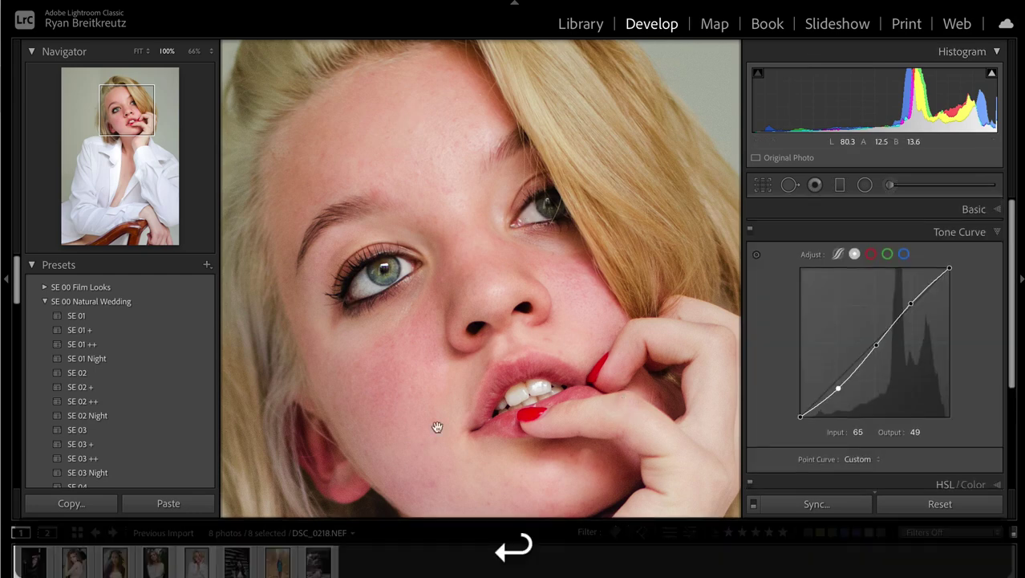
Step: Compare the whole portrait before and after the edits
click(632, 390)
key(backslash)
key(backslash)
key(backslash)
key(backslash)
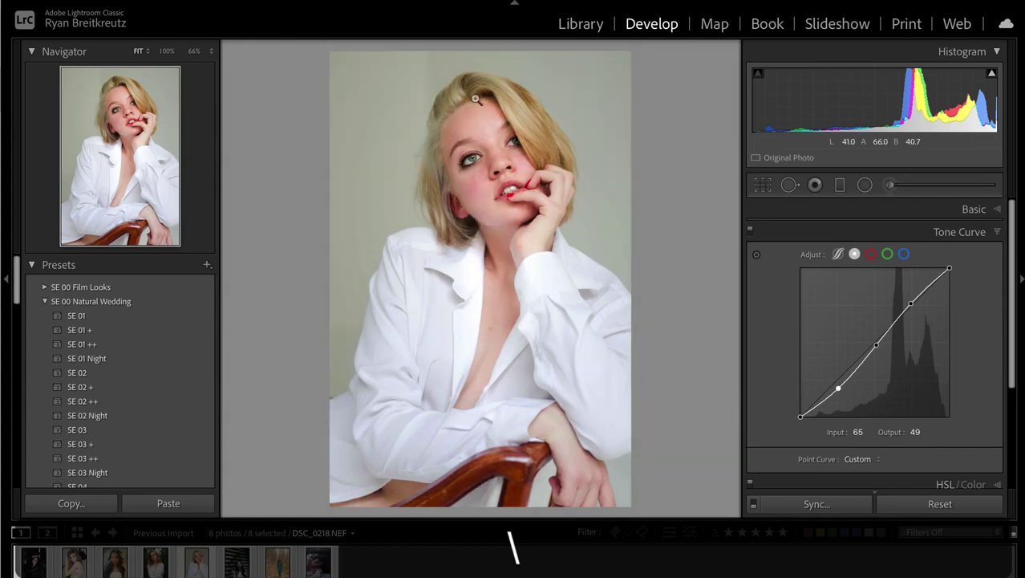
Step: Show the mask overlay of the first eye's brush adjustment and lower its Highlights to 2
key(k)
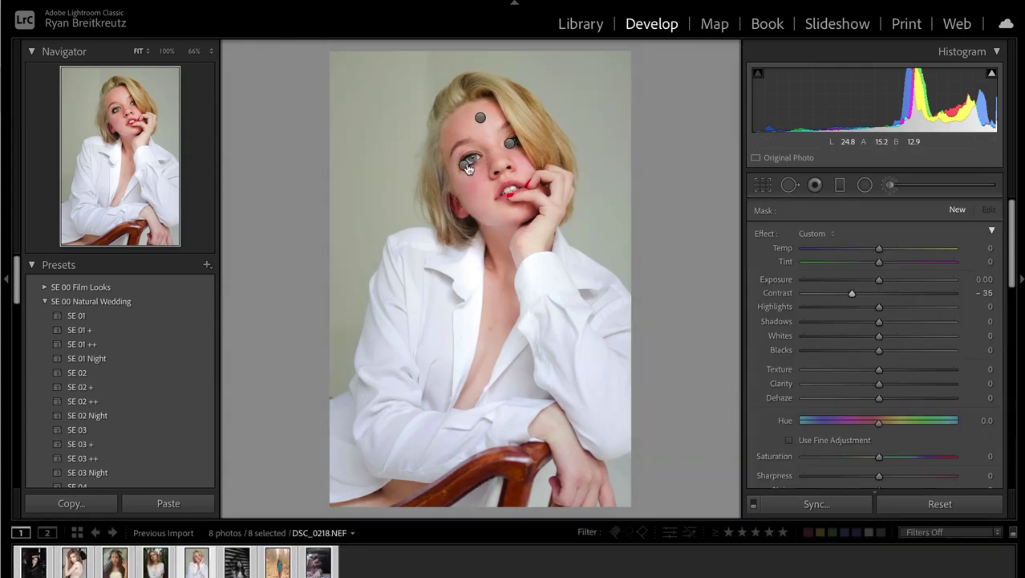
key(o)
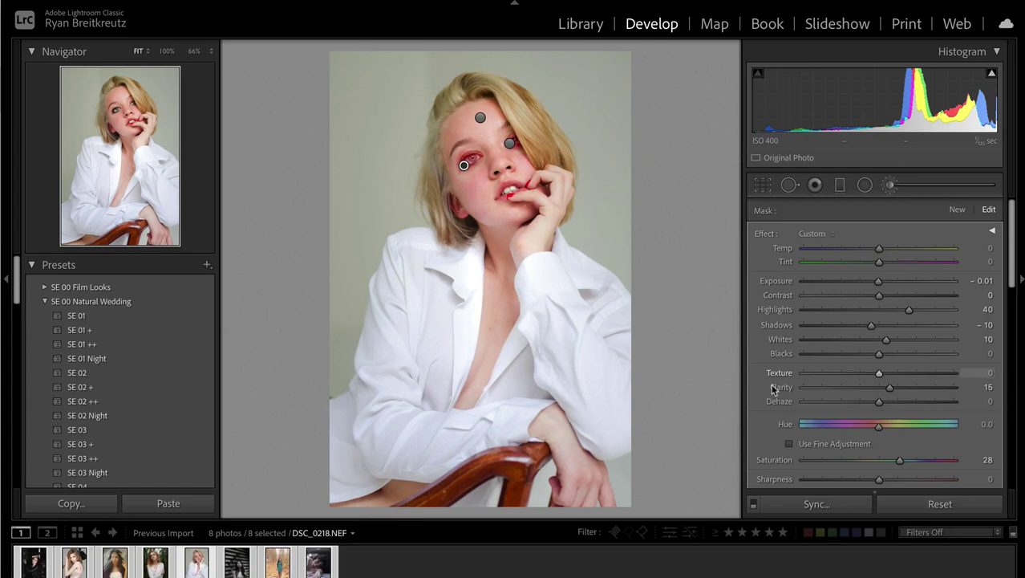
drag(907, 309, 882, 314)
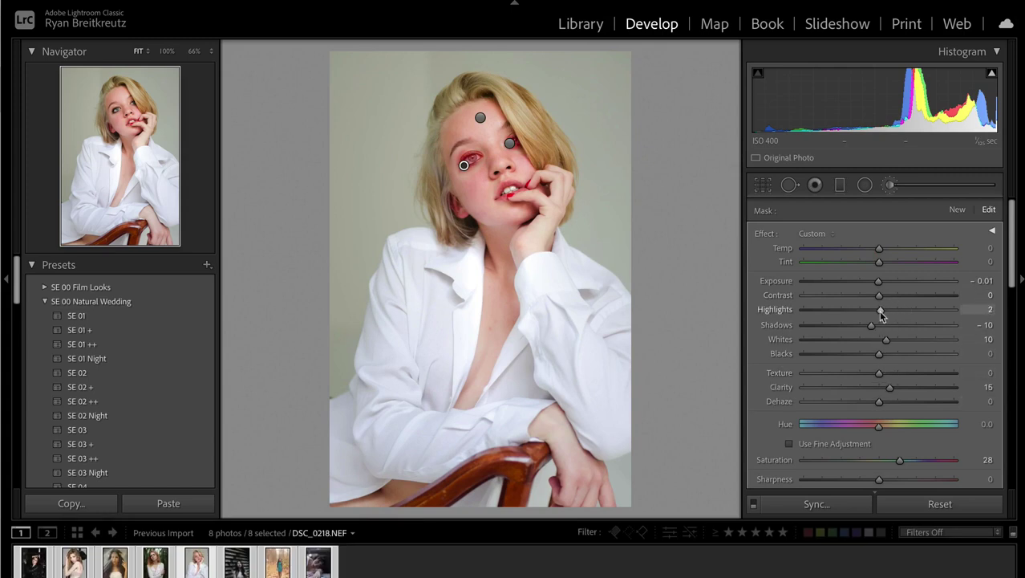
Step: Finish the eye adjustments and compare the retouched portrait before and after the edits
key(Return)
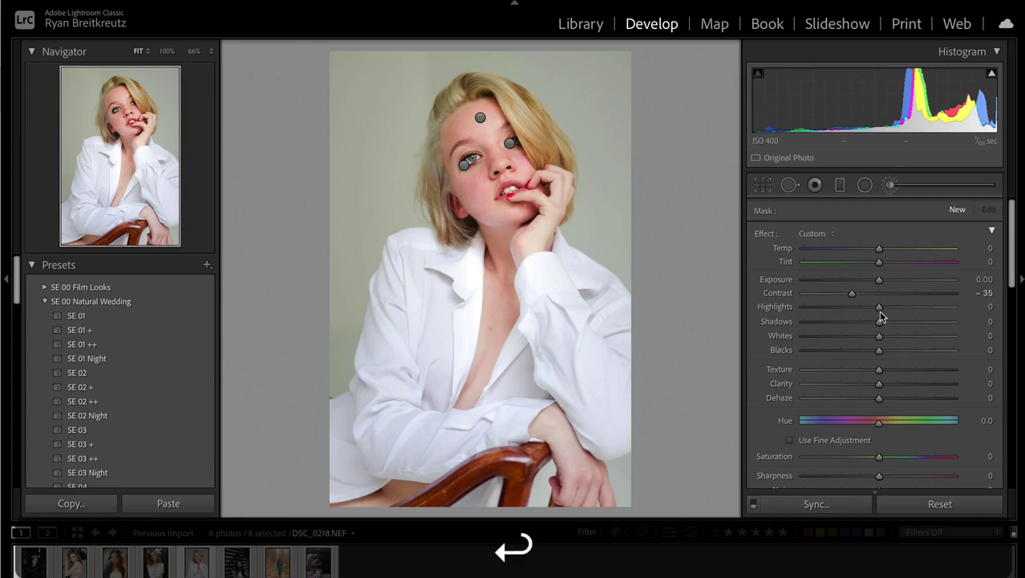
key(Return)
key(shift+minus)
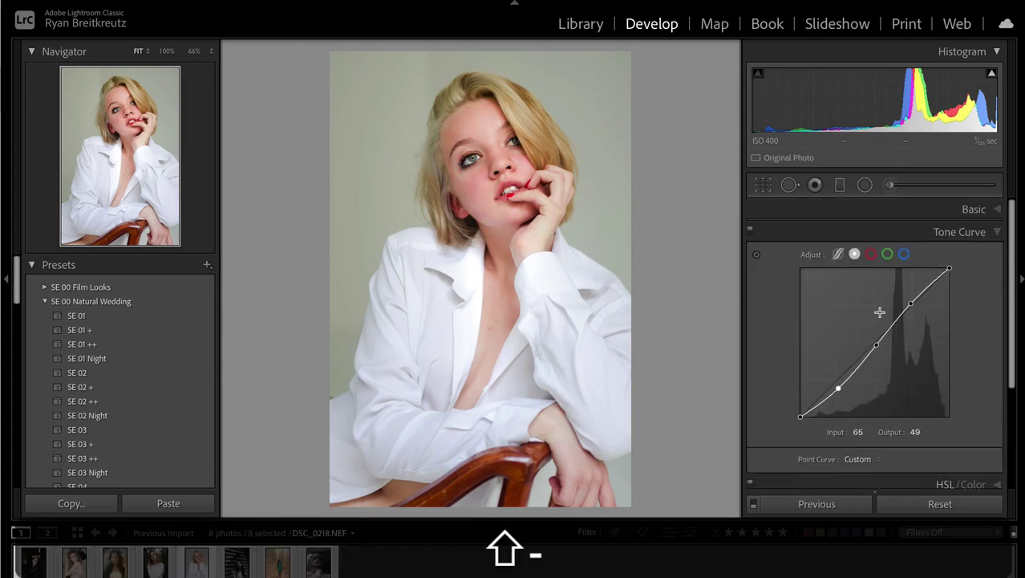
key(equal)
key(backslash)
key(backslash)
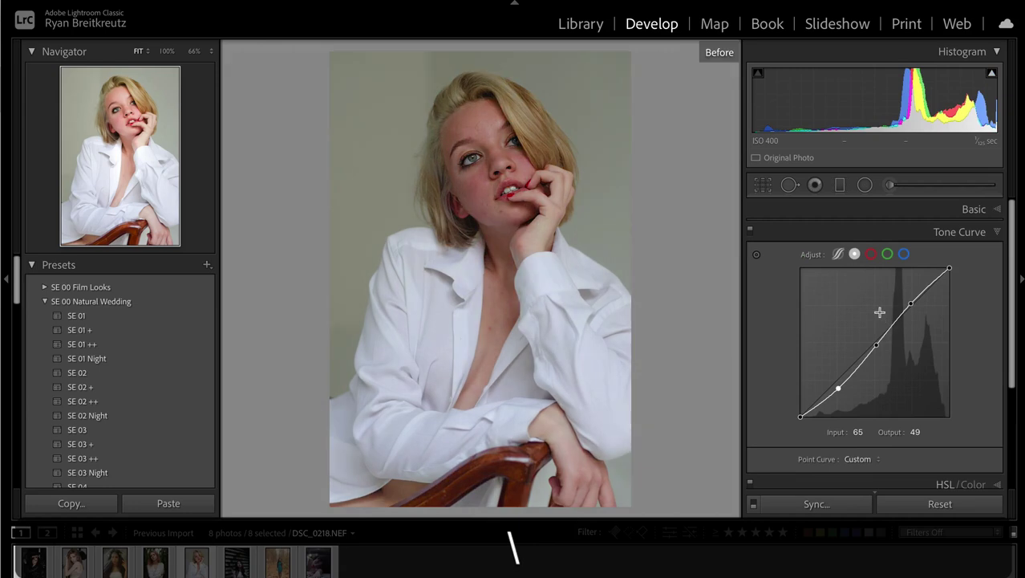
key(backslash)
key(backslash)
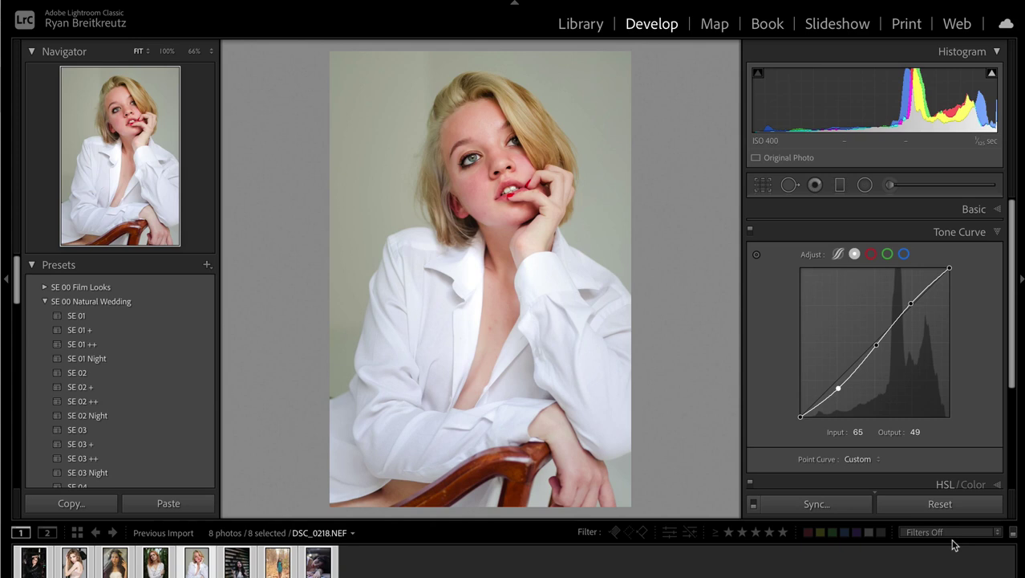
Step: Move to the photo 0H9A2377.dng and set its Exposure to +0.75 and Contrast to +59
key(Right)
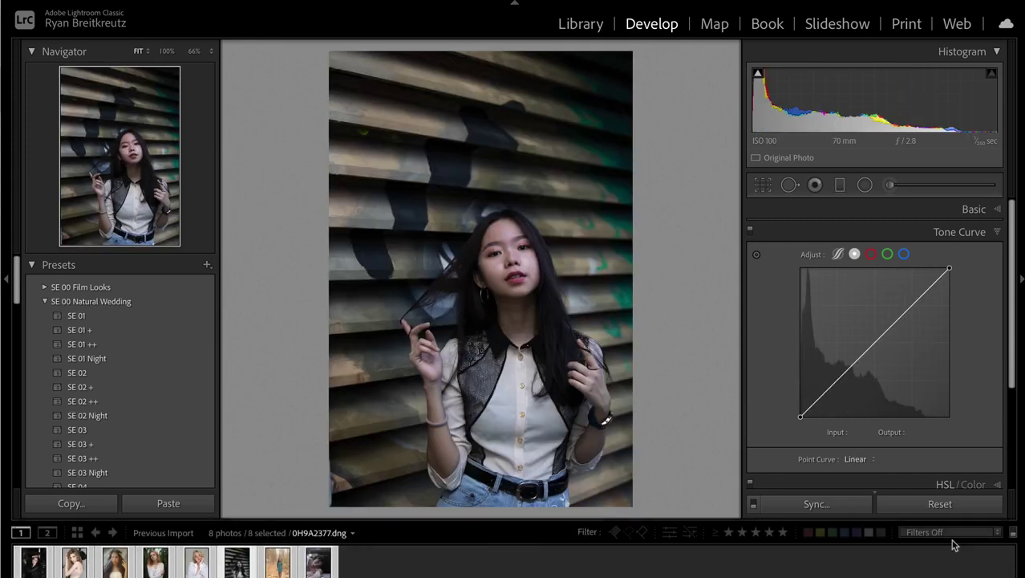
click(992, 210)
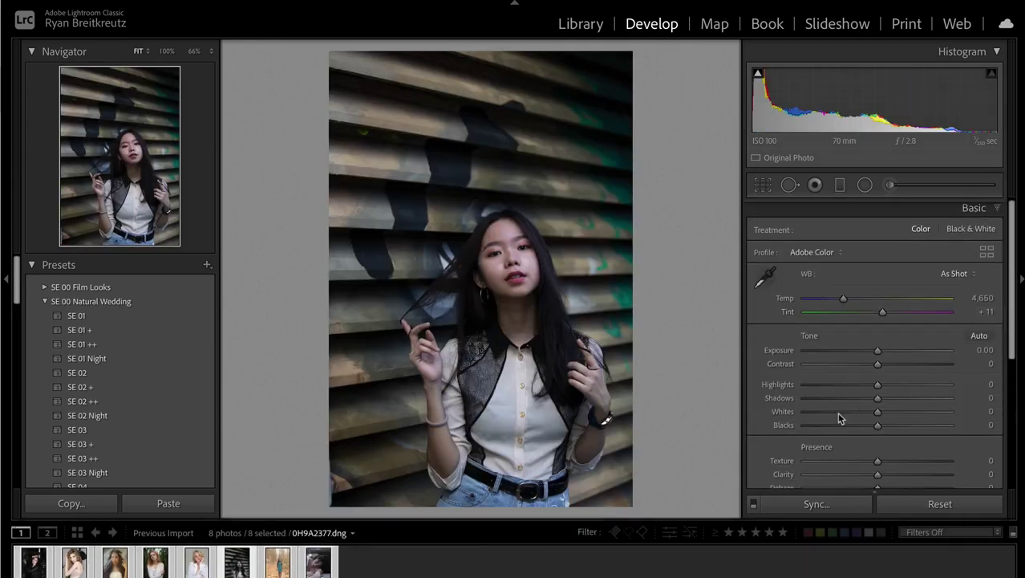
click(889, 352)
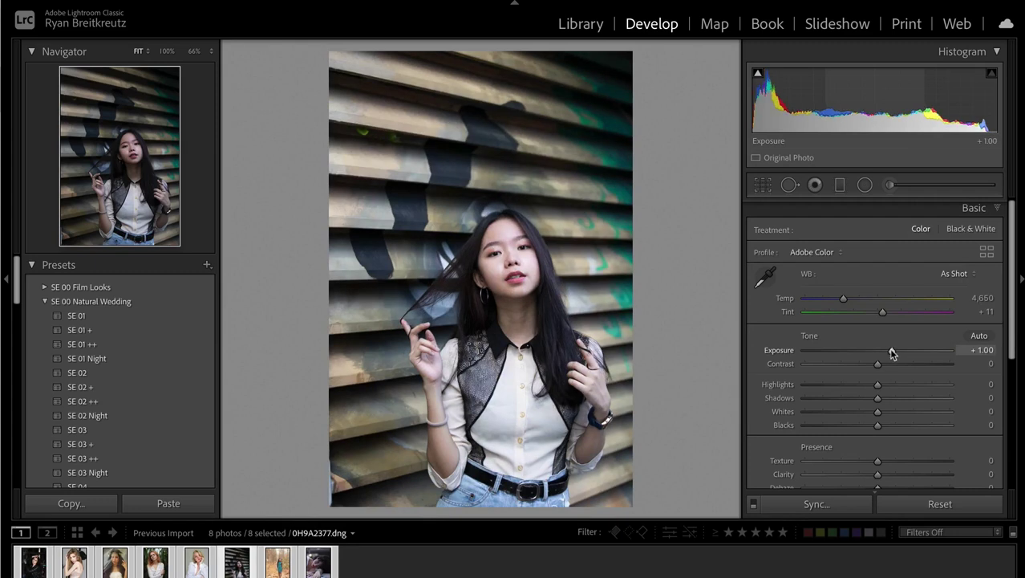
drag(886, 364, 919, 365)
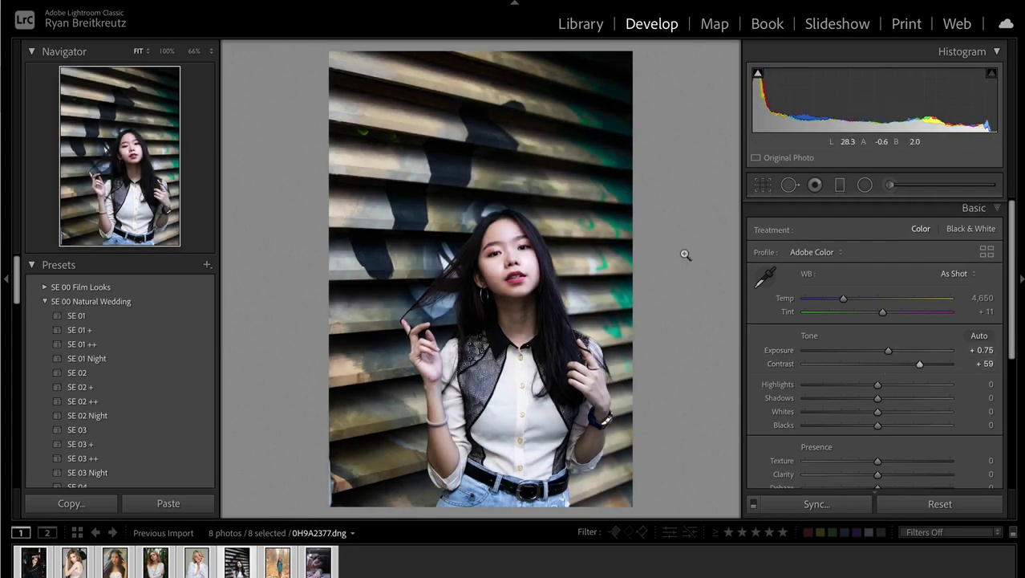
Step: Place a tall radial filter around the woman with Contrast at -35 and slightly reduce its Exposure
scroll(840, 336, down, 5)
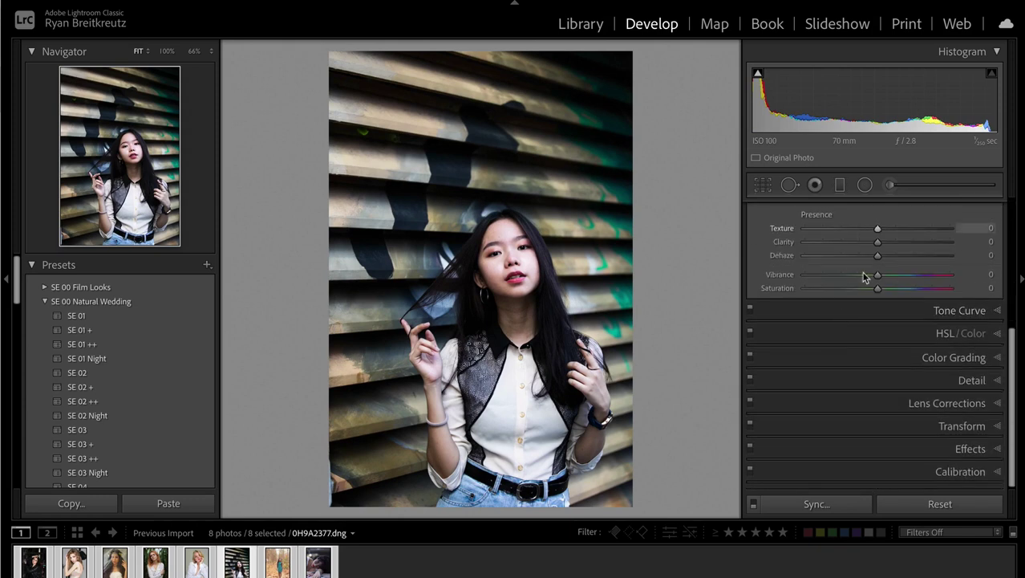
scroll(959, 358, up, 3)
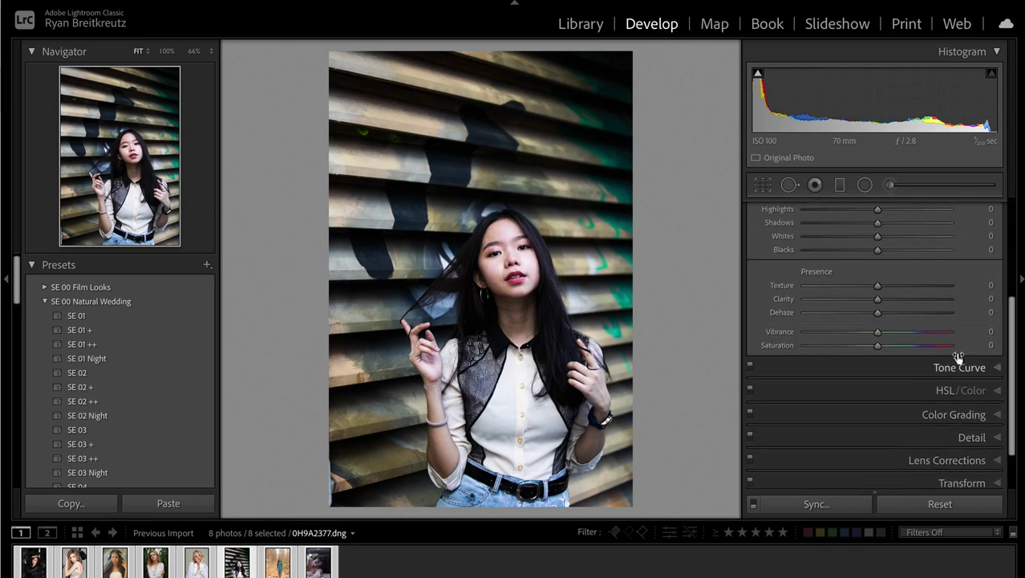
click(865, 185)
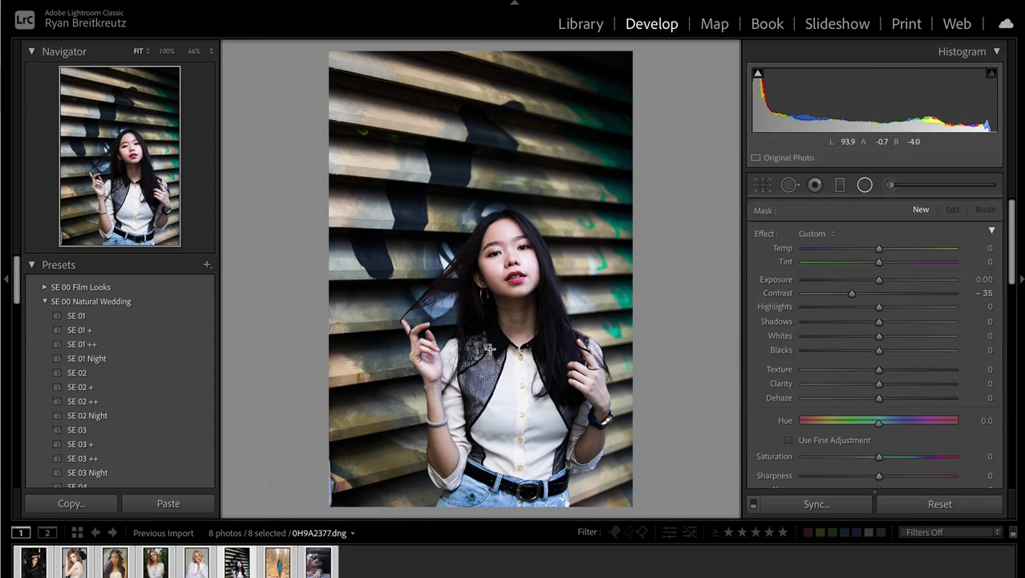
drag(480, 322, 583, 513)
drag(515, 368, 552, 408)
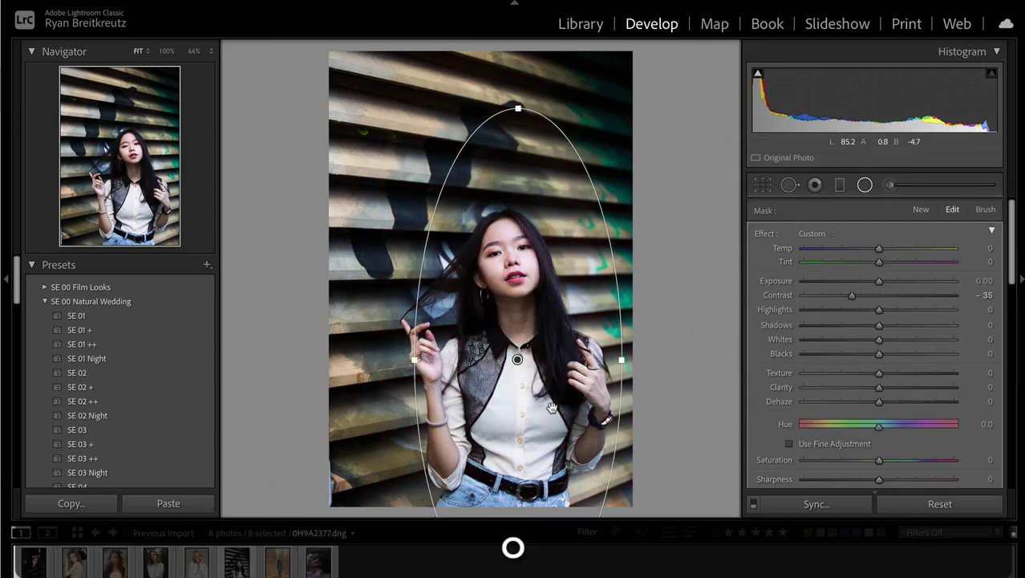
mouse_move(880, 281)
mouse_down()
mouse_move(860, 282)
mouse_move(890, 280)
mouse_move(872, 282)
mouse_up()
key(Return)
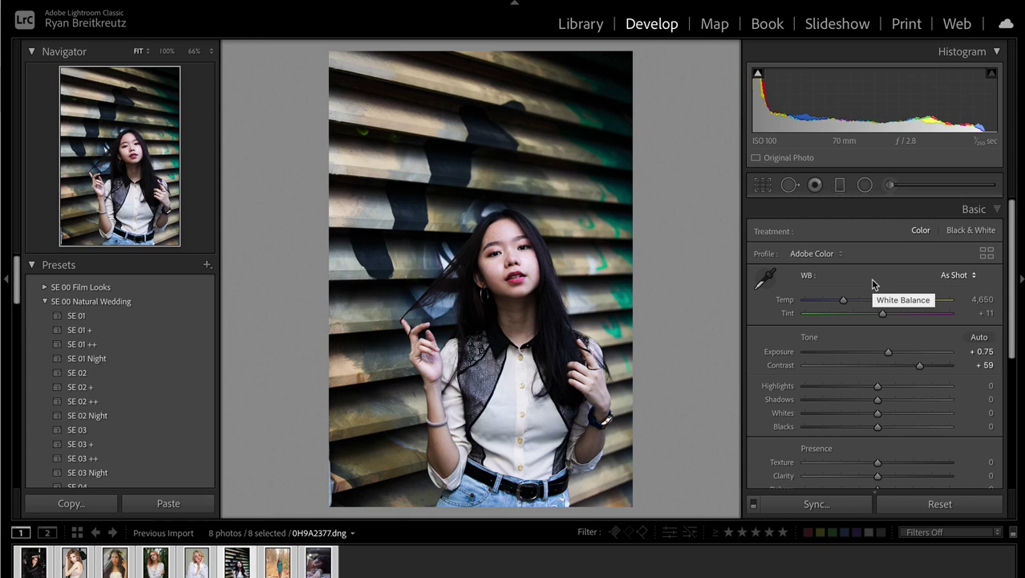
Step: Paint a brush adjustment over the green graffiti wall beside the woman, reset its effects and raise Saturation to 27
key(shift+m)
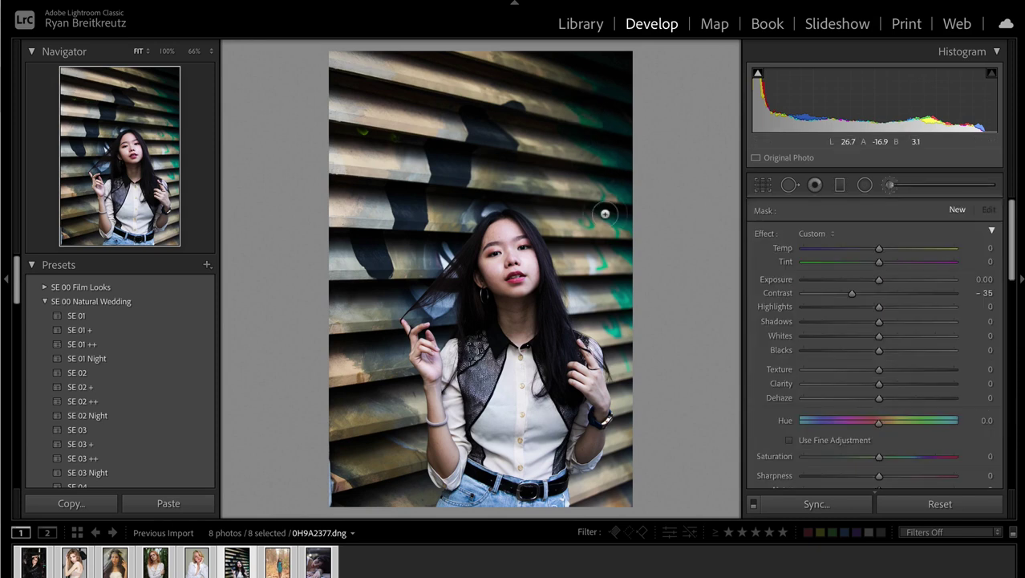
drag(606, 80, 572, 280)
alt+click(765, 234)
key(alt+o)
key(o)
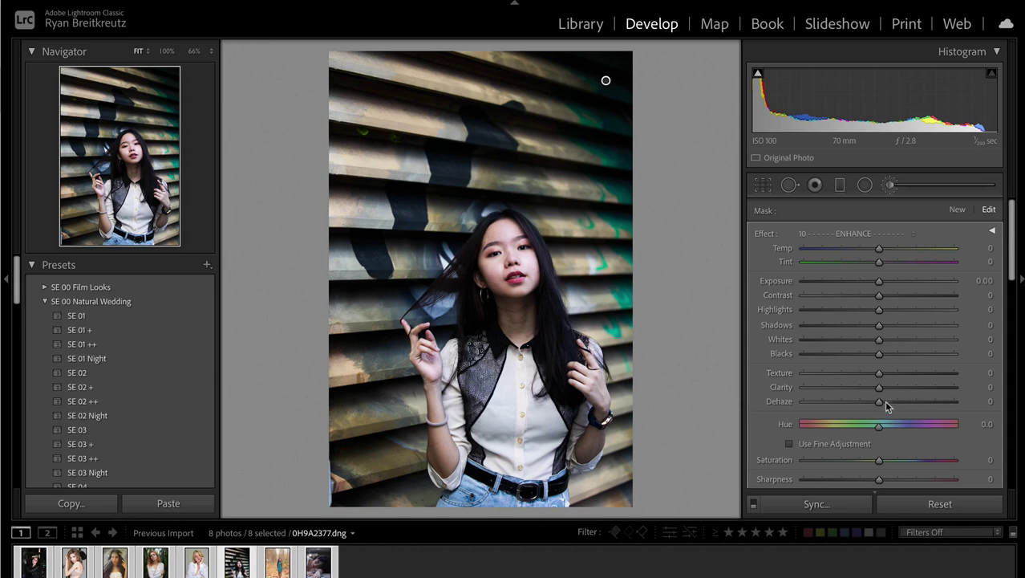
scroll(895, 377, down, 3)
drag(896, 383, 900, 377)
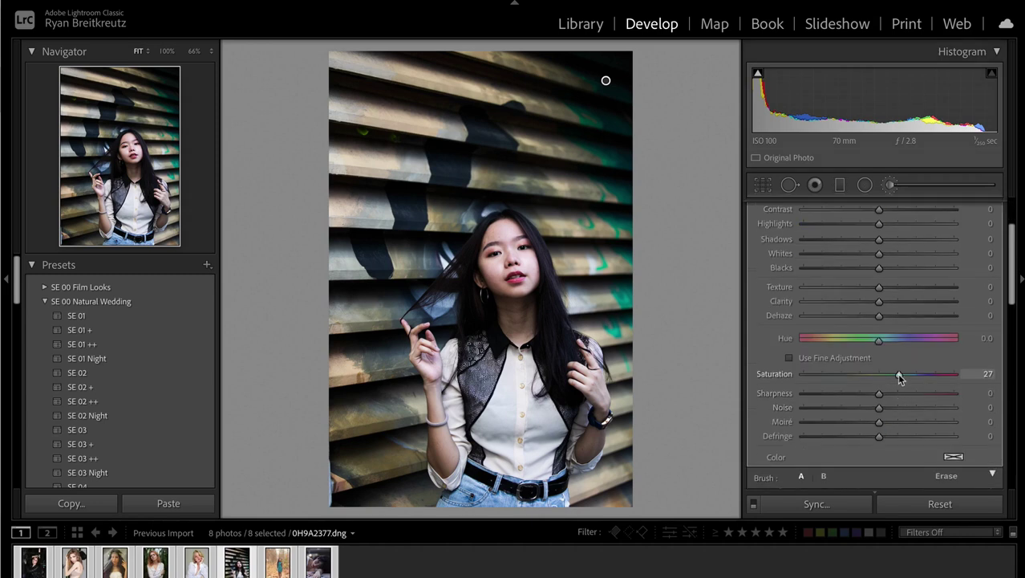
drag(896, 228, 890, 229)
key(Return)
Step: Compare the graffiti-wall portrait before and after the edits and move on to the photo _MG_8908.CR2
key(backslash)
key(backslash)
key(backslash)
key(backslash)
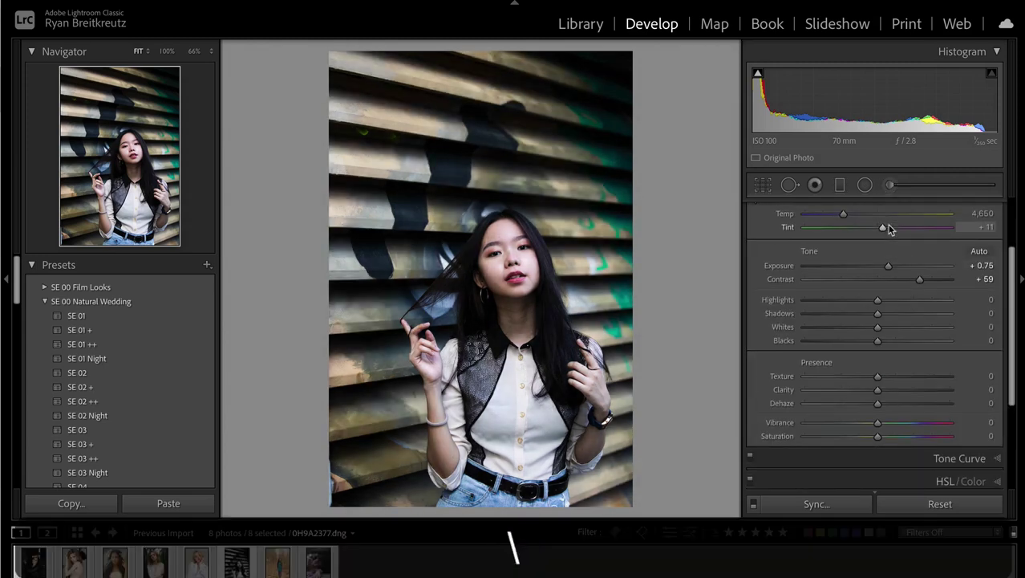
key(Right)
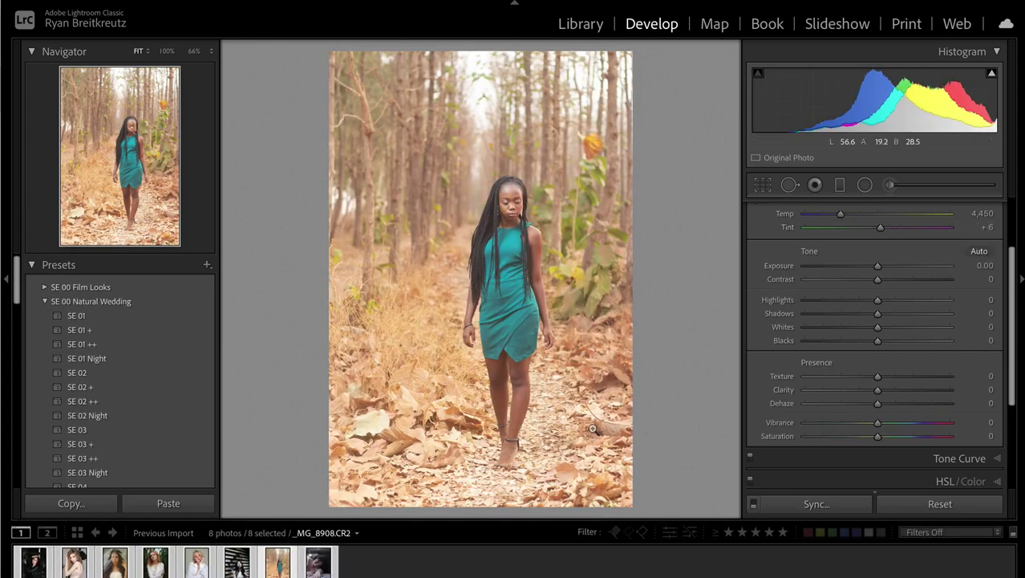
scroll(917, 334, down, 1)
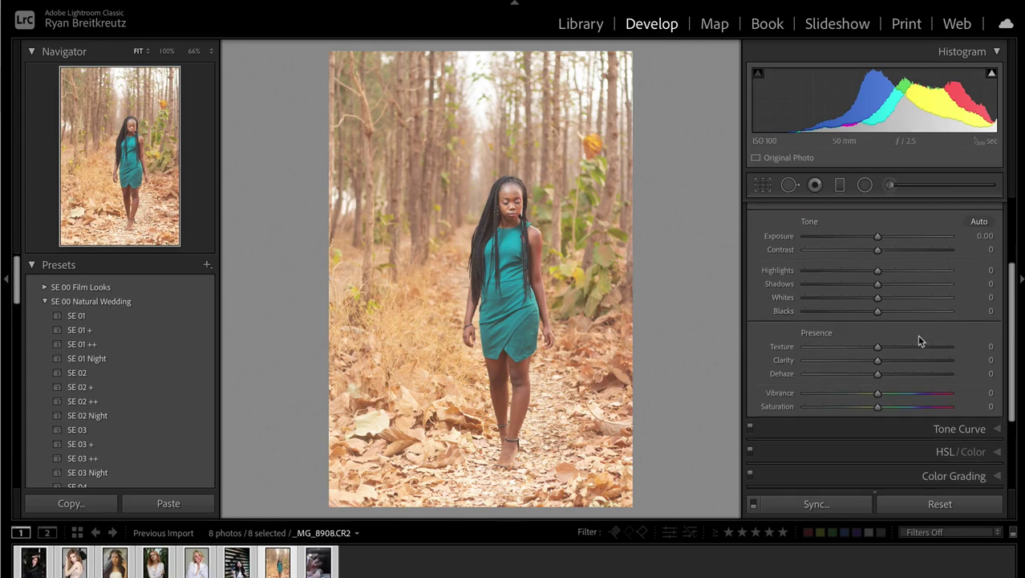
Step: Try cropping the forest photo more tightly around the woman in the teal dress
key(r)
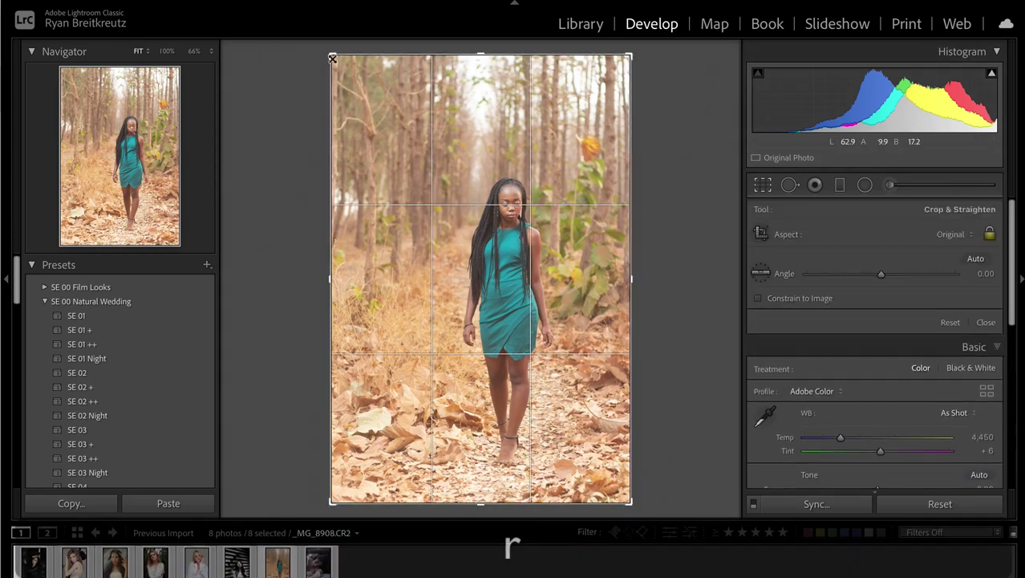
drag(332, 58, 361, 66)
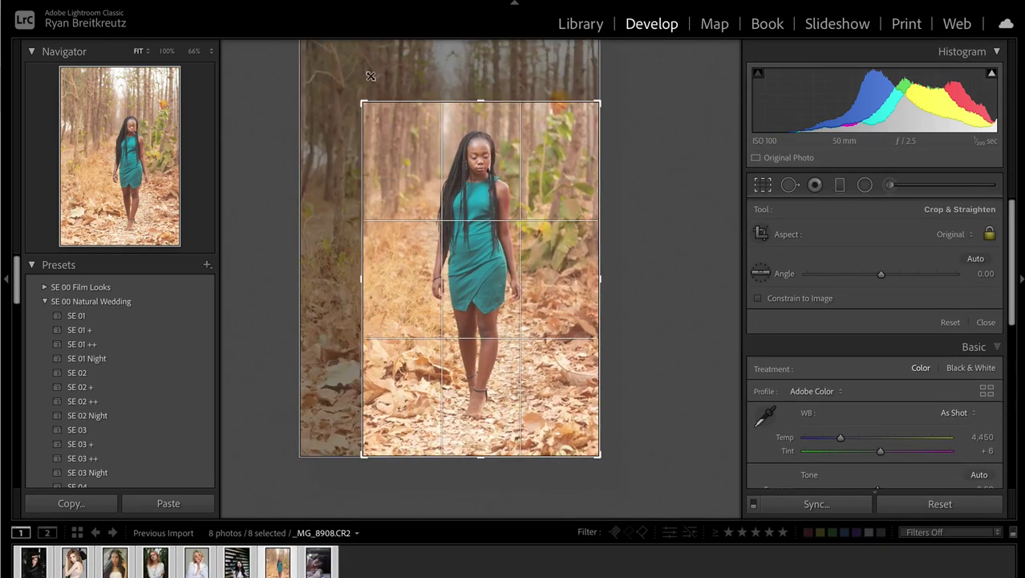
key(Return)
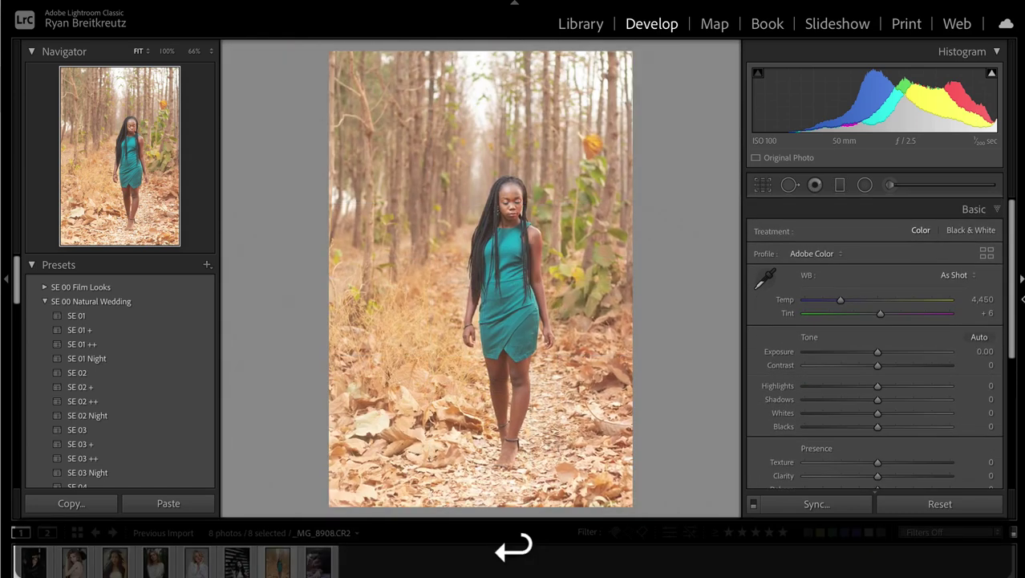
Step: Raise the forest photo's Dehaze to about +40 and set its white balance to Temp 4,141 and Tint -2
scroll(953, 296, down, 2)
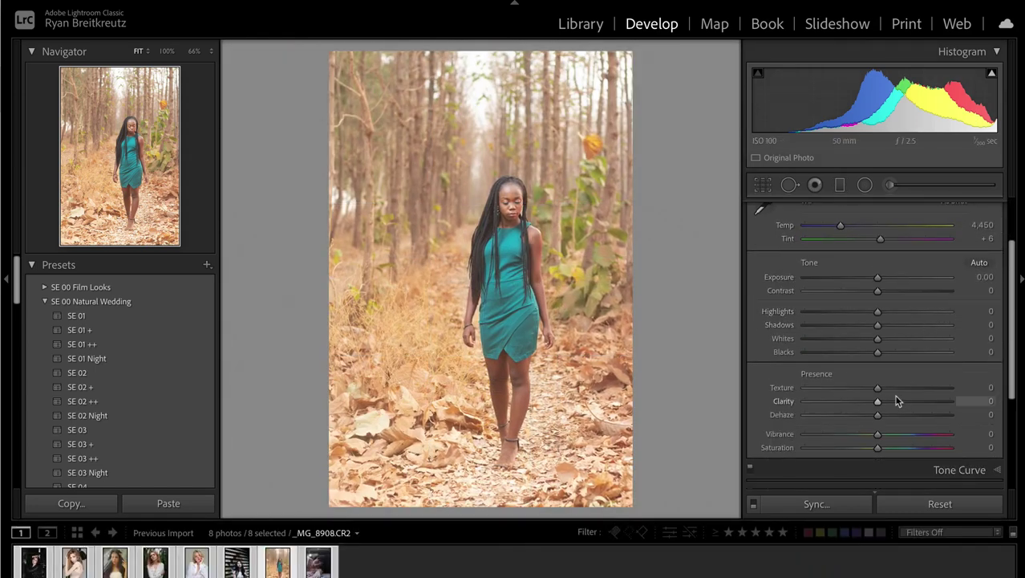
scroll(897, 401, down, 2)
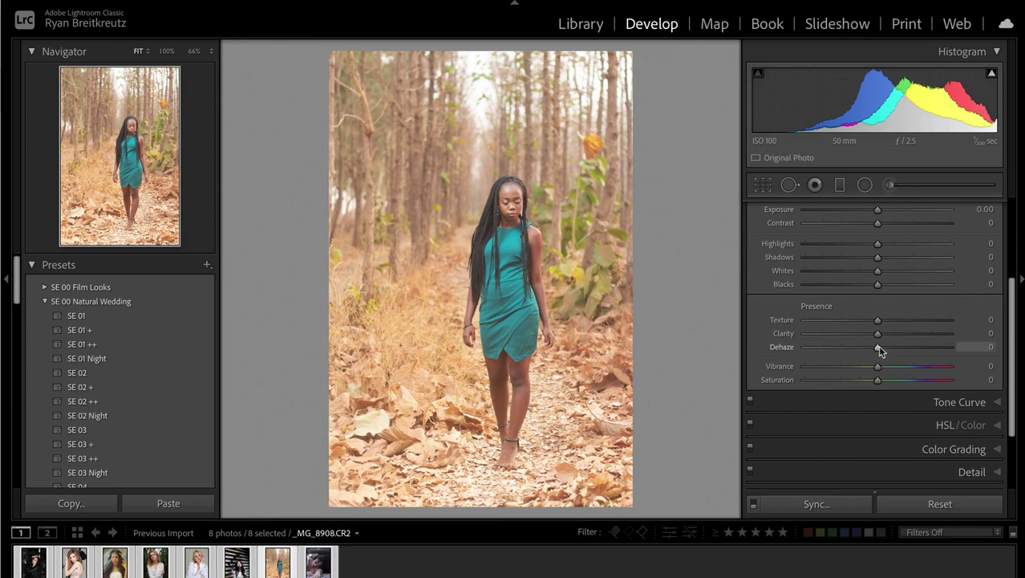
mouse_move(894, 348)
mouse_down()
mouse_move(928, 347)
mouse_move(910, 348)
mouse_up()
scroll(908, 349, up, 4)
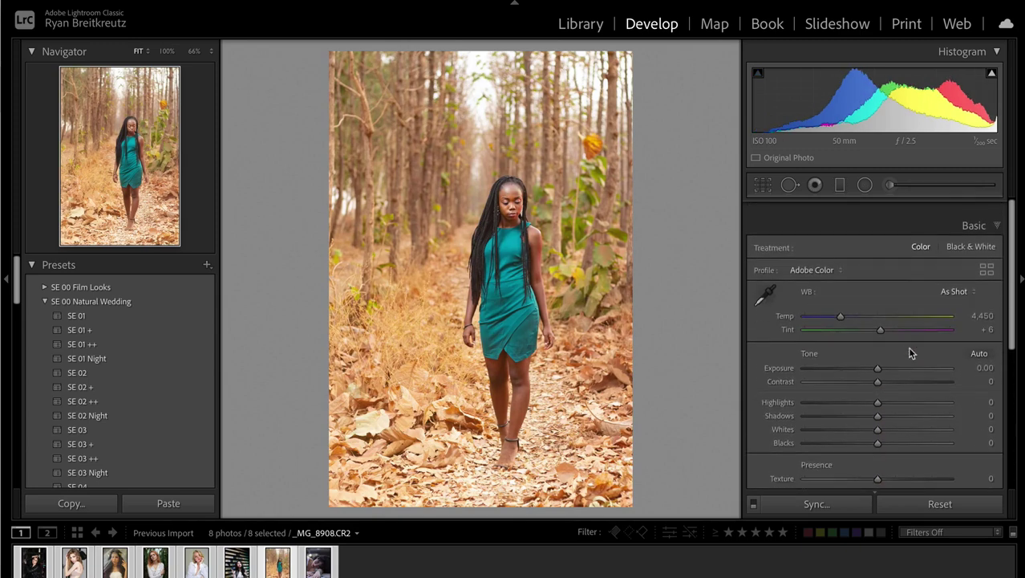
drag(840, 300, 876, 318)
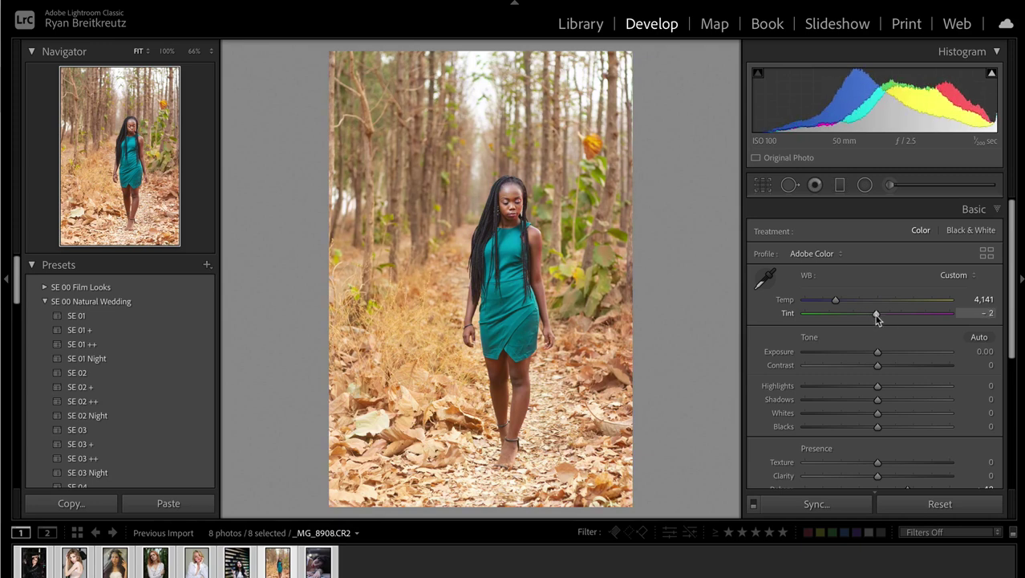
Step: Compare the forest photo before and after the haze and white balance edits
key(backslash)
key(backslash)
key(backslash)
key(backslash)
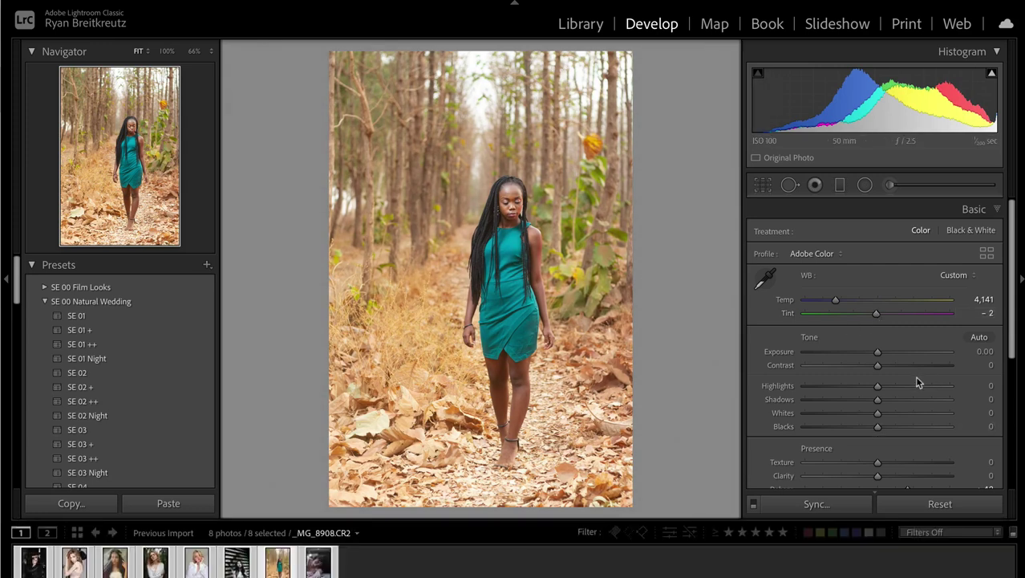
Step: Try adding contrast with the basic Contrast setting and an S-shaped tone curve, and bring both back to neutral
click(895, 367)
drag(896, 367, 877, 366)
scroll(881, 366, down, 3)
click(942, 385)
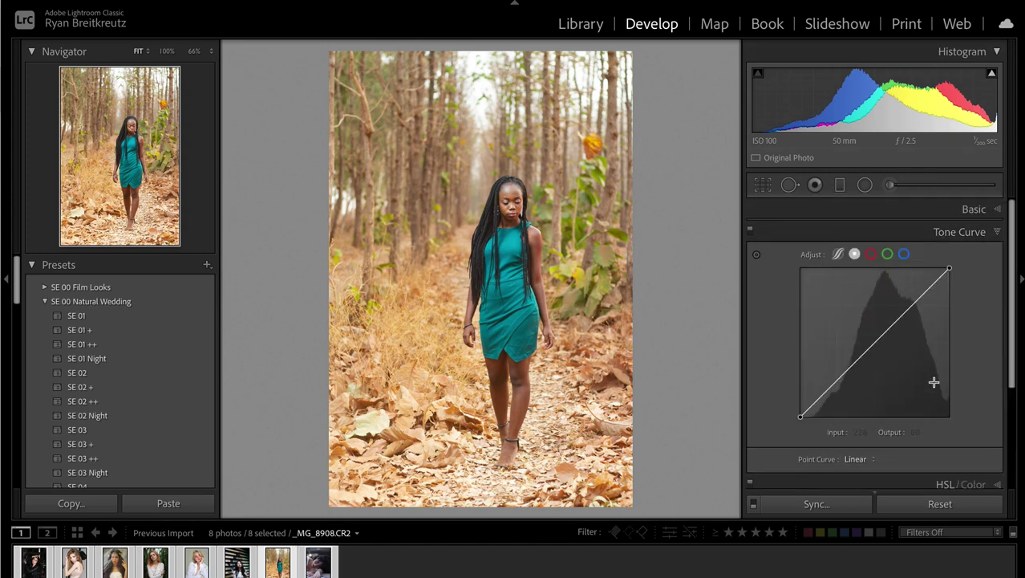
click(876, 342)
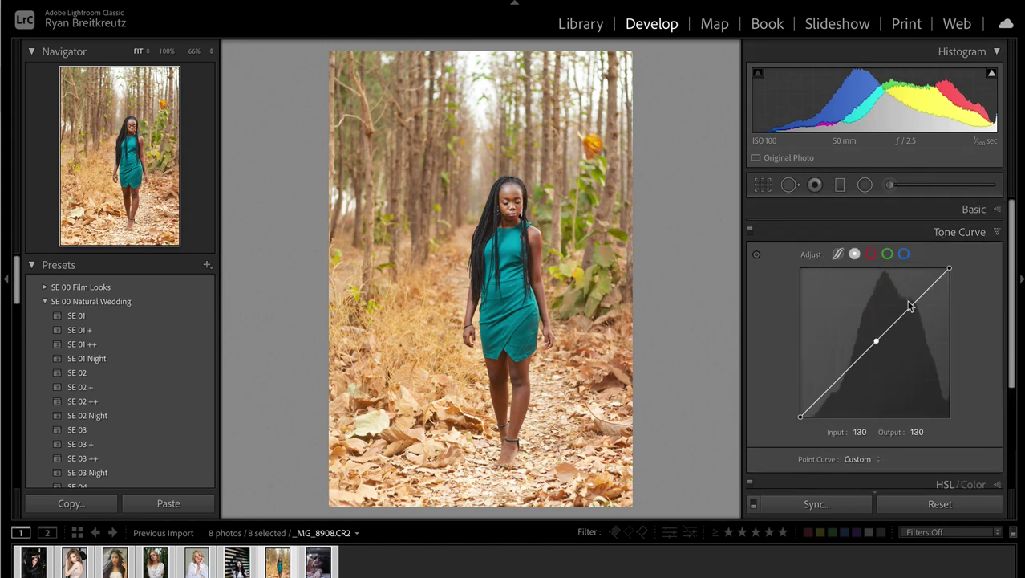
click(908, 303)
drag(840, 383, 842, 386)
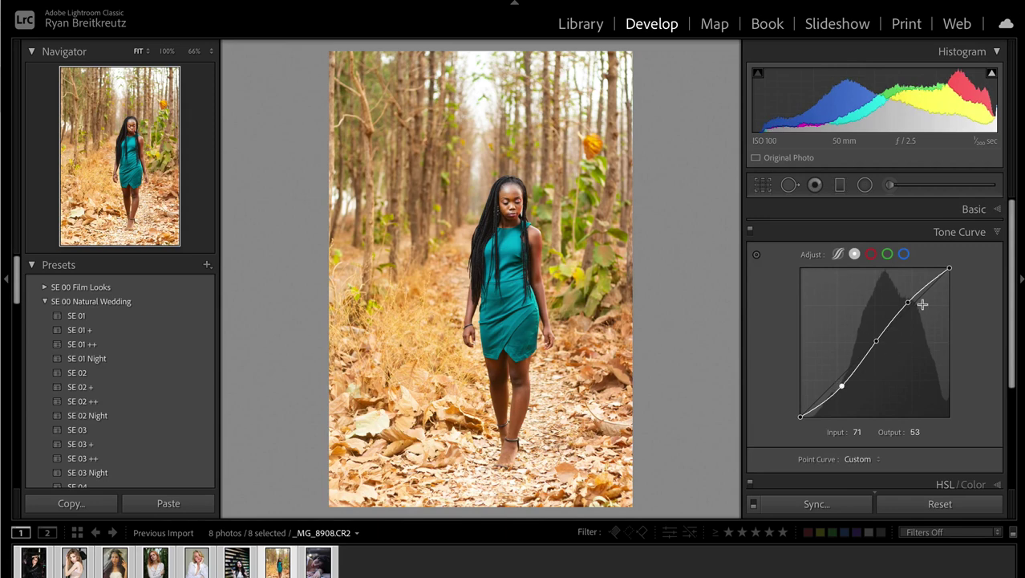
drag(840, 390, 836, 383)
drag(909, 302, 911, 305)
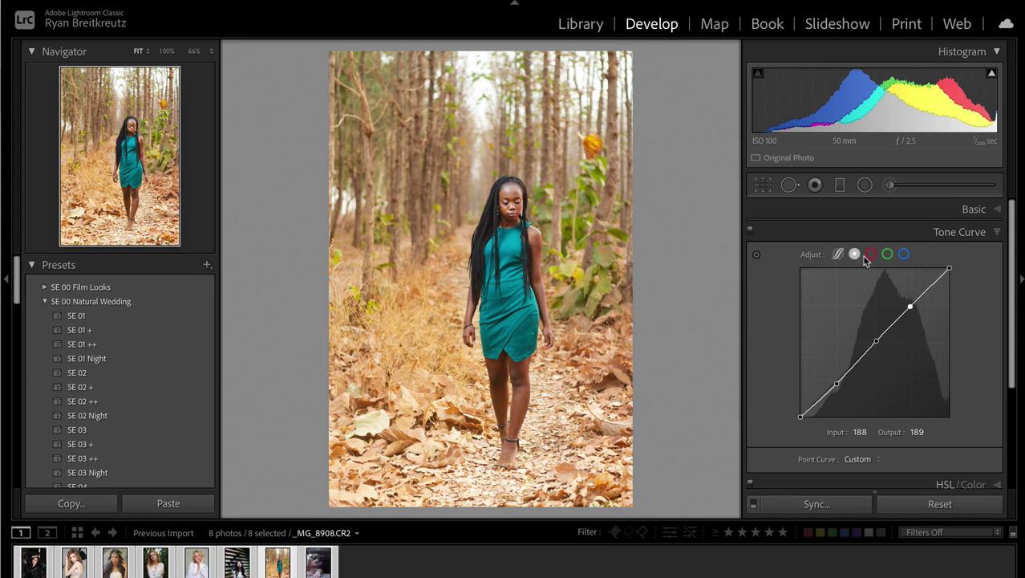
Step: Look through the point curve presets and the red and green channel curves
click(863, 459)
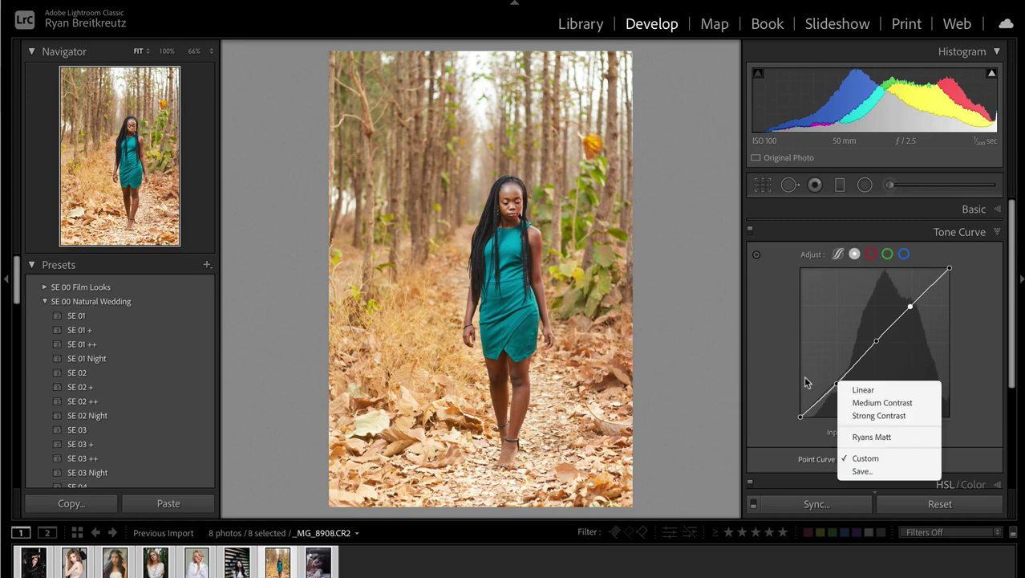
click(782, 346)
click(872, 255)
click(888, 254)
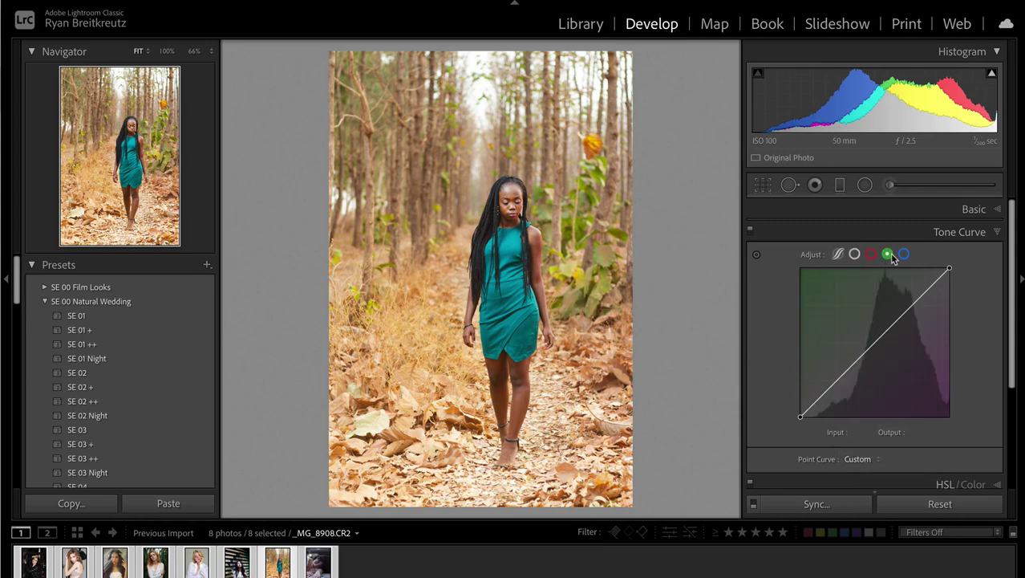
Step: Bend the blue channel curve with a lowered midtone point and a raised highlight point at input 189, output 206
click(904, 255)
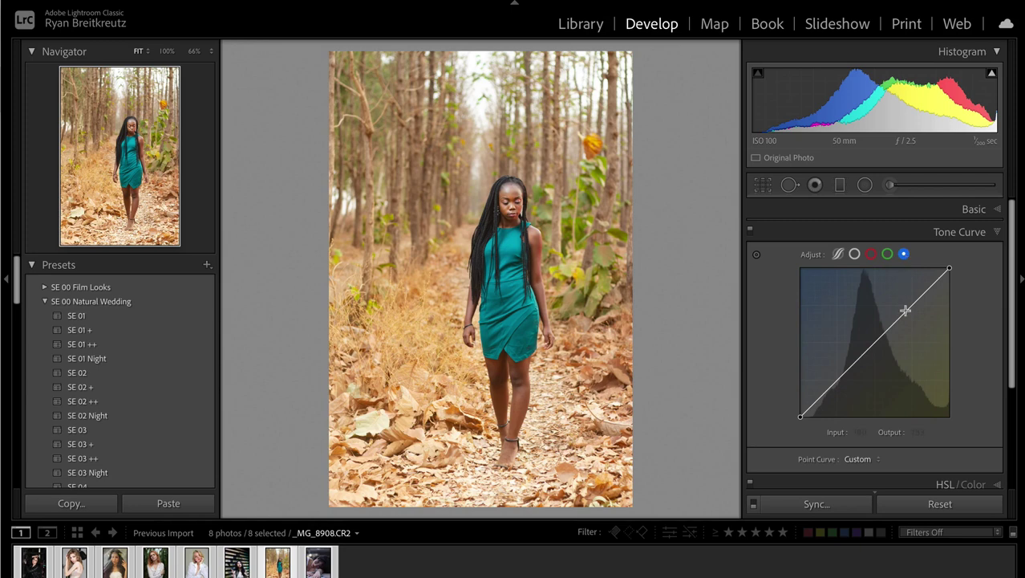
click(879, 357)
click(910, 296)
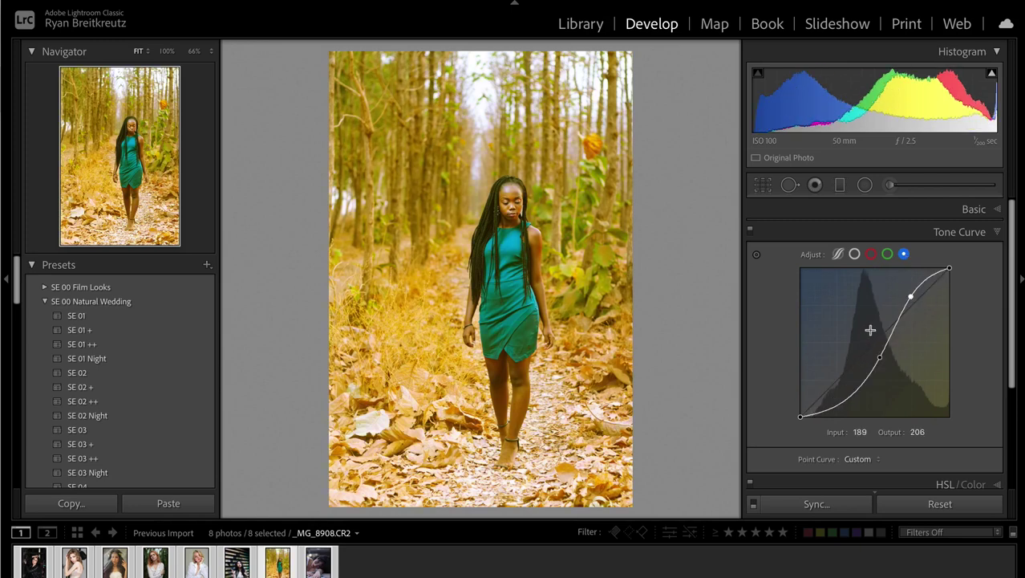
Step: Try bending the green channel curve into an S with a raised highlight point and a point at input 130, output 101
click(888, 255)
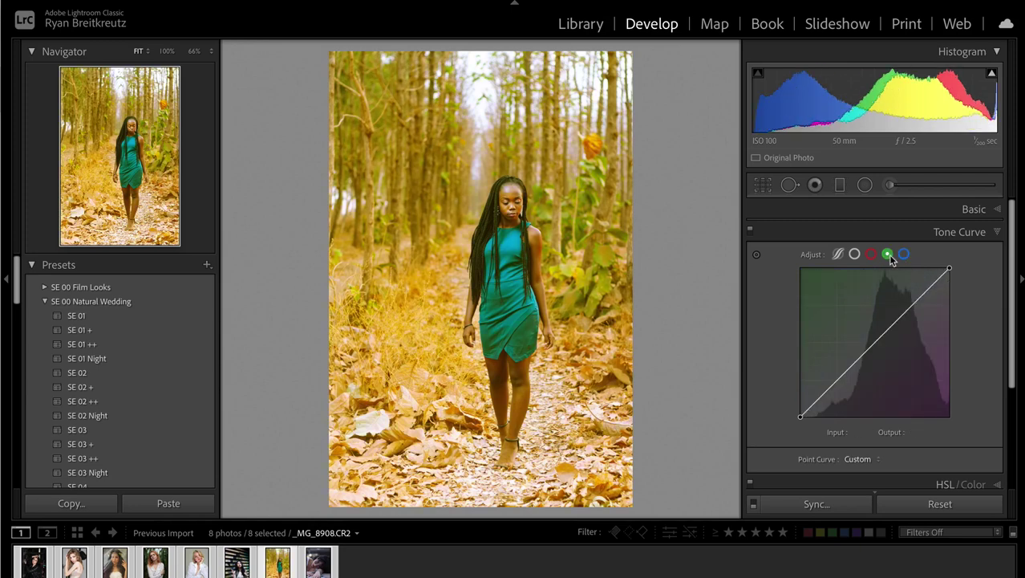
click(910, 302)
click(875, 357)
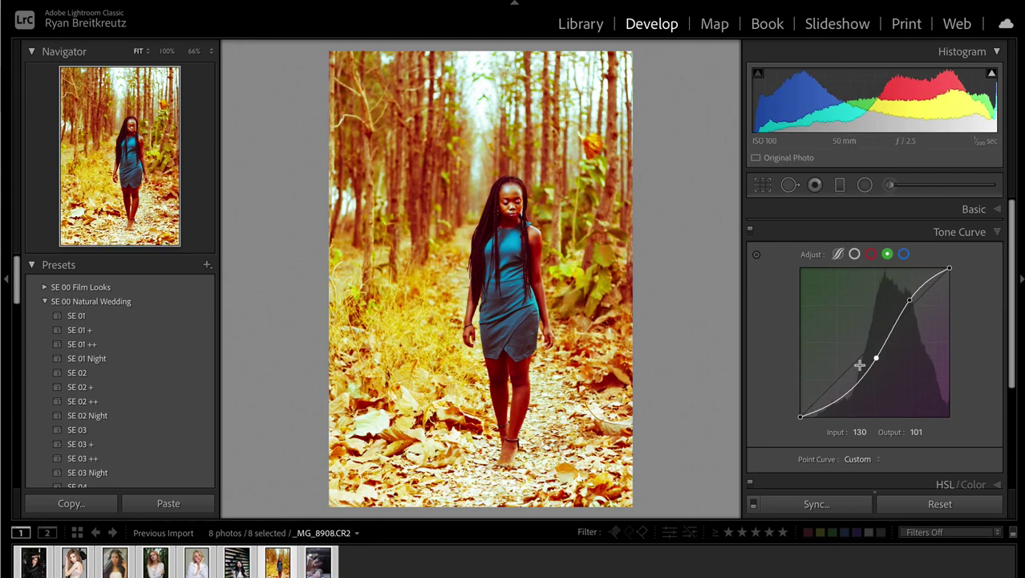
Step: Reset all tone curve channels to linear and look through the blue, green and red channel curves
right_click(859, 365)
click(887, 382)
click(904, 254)
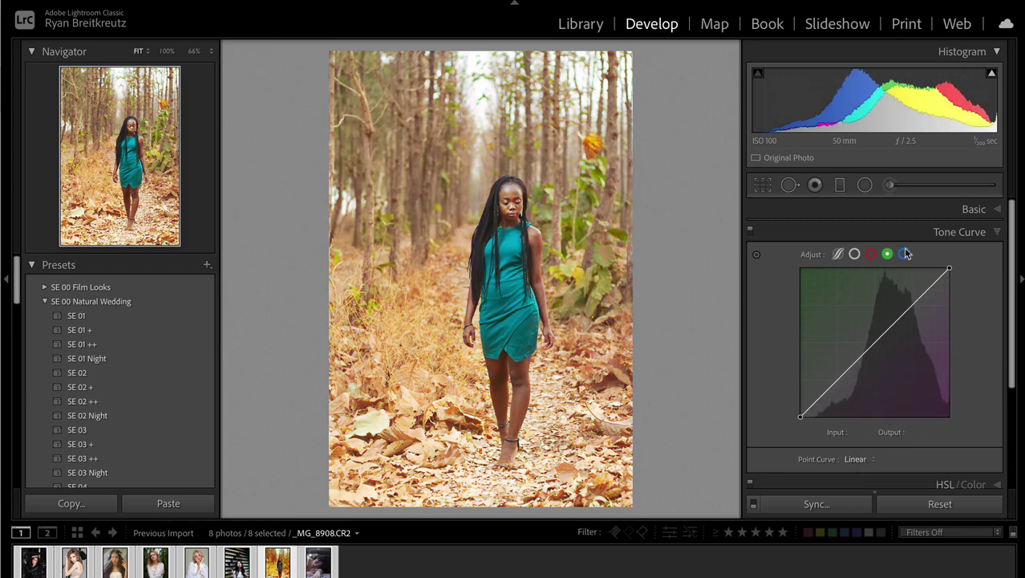
click(887, 256)
click(904, 254)
click(888, 256)
click(872, 254)
mouse_move(949, 269)
mouse_down()
mouse_move(950, 417)
mouse_move(950, 271)
mouse_up()
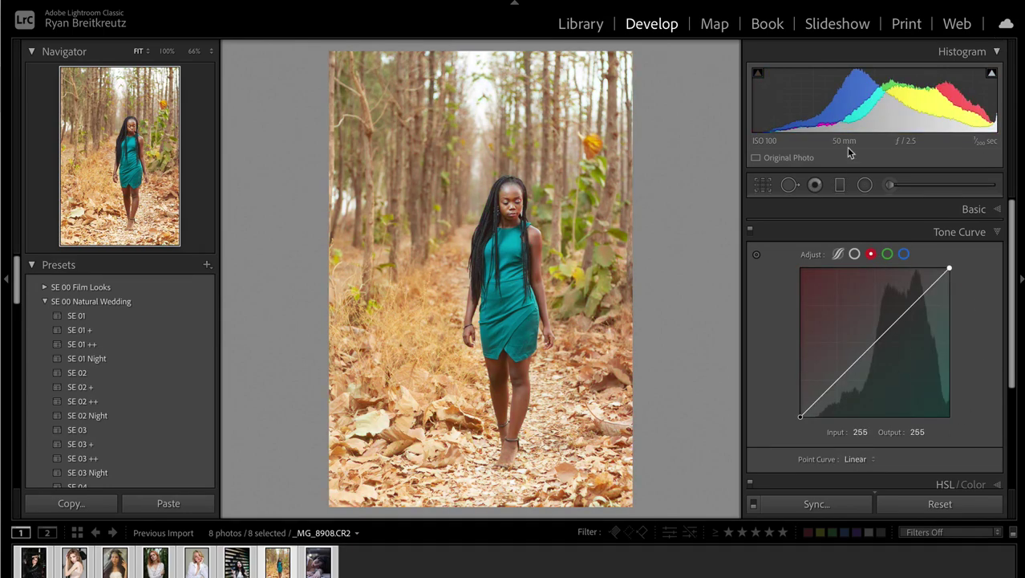
Step: Lift the RGB curve's black point to output 27 above two shadow anchor points, and compare the photo without and with the curve
click(855, 255)
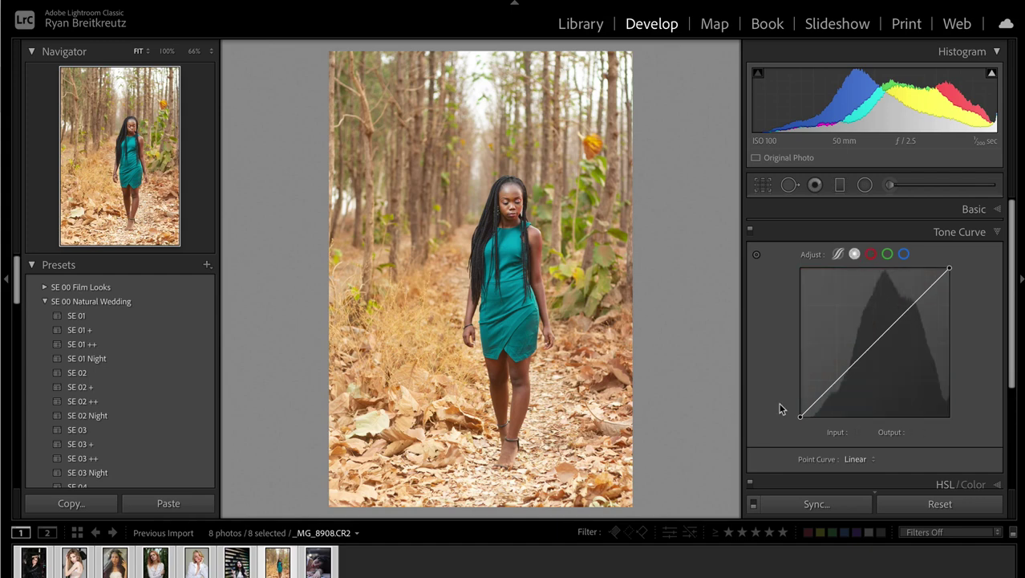
mouse_move(801, 418)
mouse_down()
mouse_move(761, 306)
mouse_move(774, 394)
mouse_move(762, 404)
mouse_move(847, 377)
mouse_move(801, 401)
mouse_move(787, 369)
mouse_move(790, 406)
mouse_move(799, 401)
mouse_up()
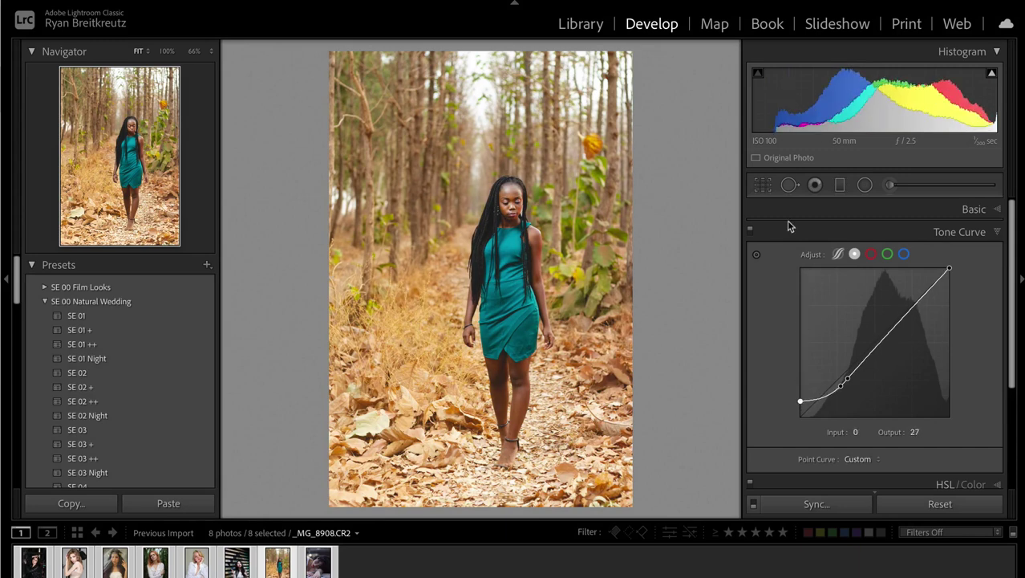
click(749, 230)
click(749, 230)
click(749, 231)
click(751, 232)
Step: Flatten the curve's shadows, delete the upper anchor point and move the remaining shadow point to input 37, output 34
drag(802, 403, 802, 386)
right_click(844, 379)
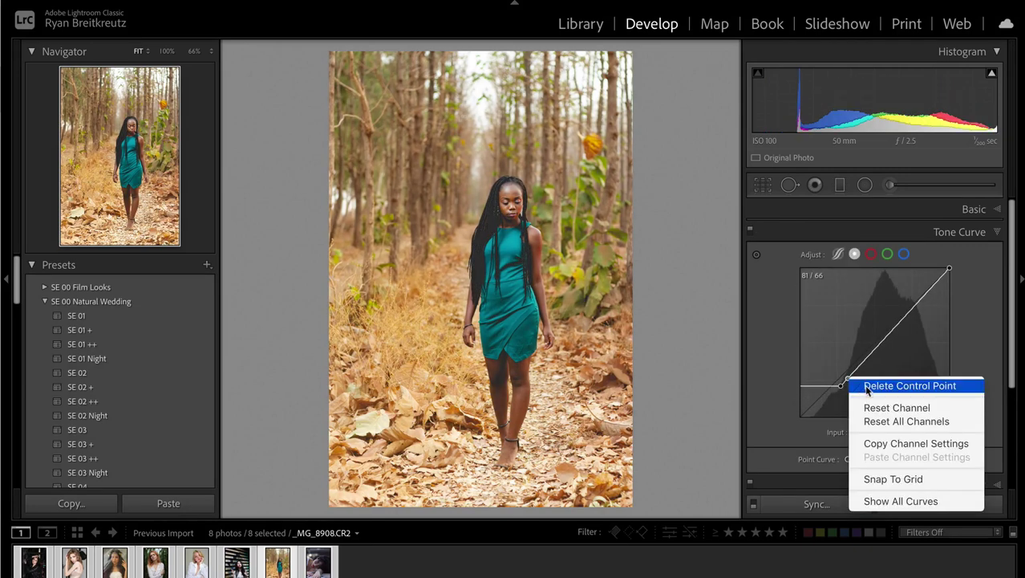
click(837, 386)
mouse_move(838, 386)
mouse_down()
mouse_move(872, 344)
mouse_move(862, 349)
mouse_move(851, 373)
mouse_move(909, 323)
mouse_move(837, 384)
mouse_move(876, 361)
mouse_move(895, 337)
mouse_move(806, 407)
mouse_move(822, 396)
mouse_up()
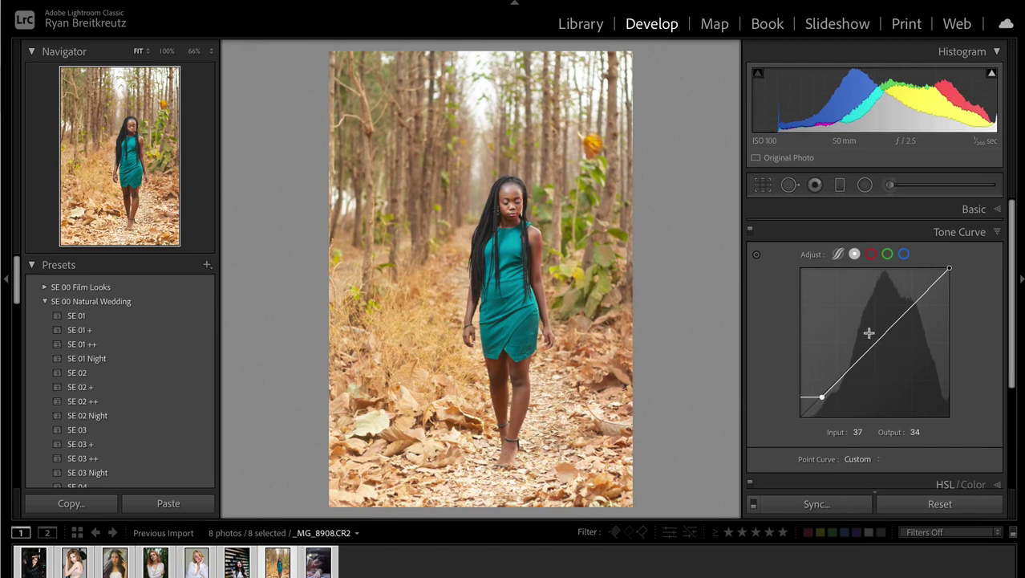
Step: Flatten the curve's highlights, placing the shadow point at input 15, output 17 and the highlight point at input 239, output 238
click(915, 302)
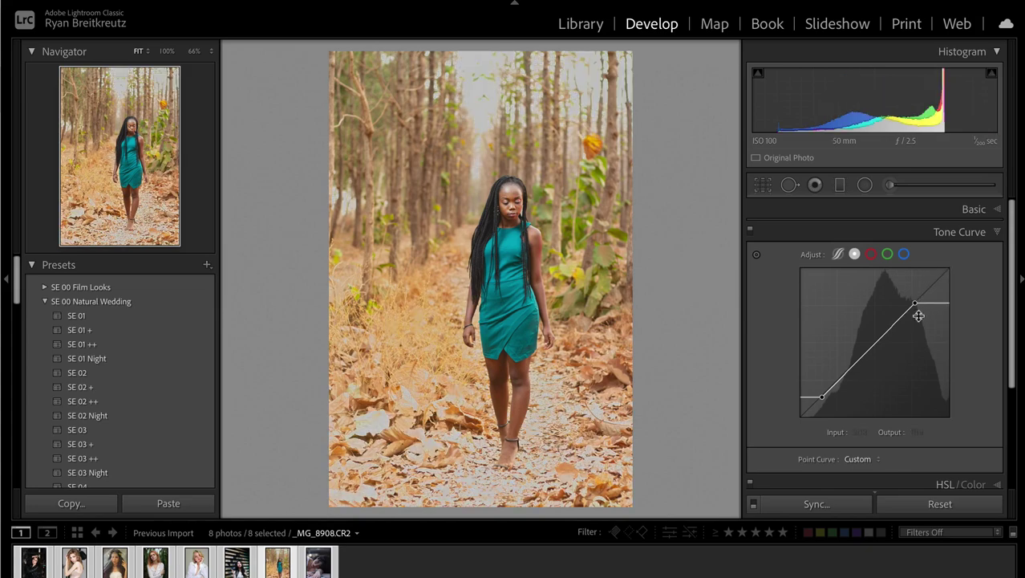
drag(917, 304, 937, 280)
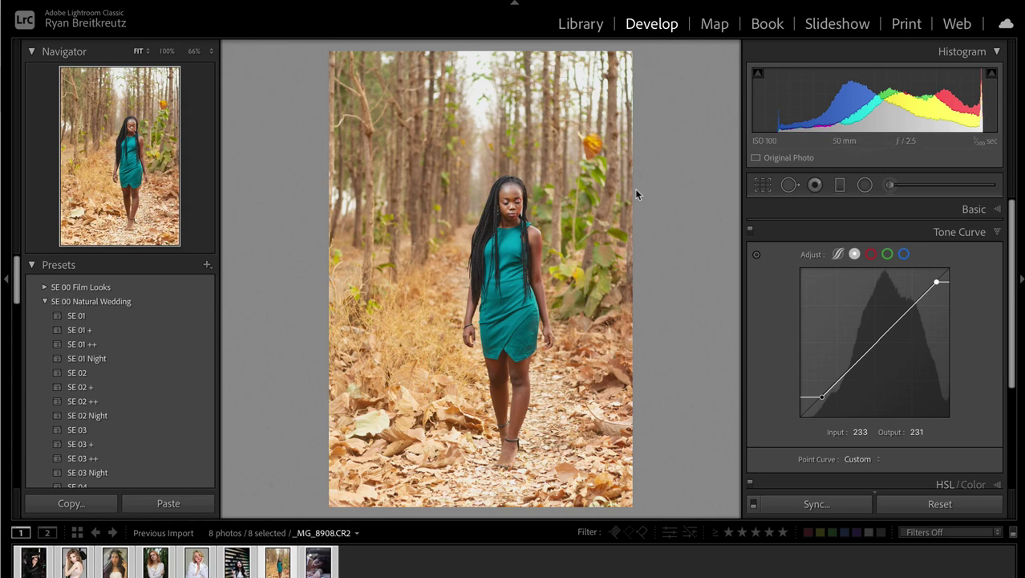
drag(935, 284, 909, 311)
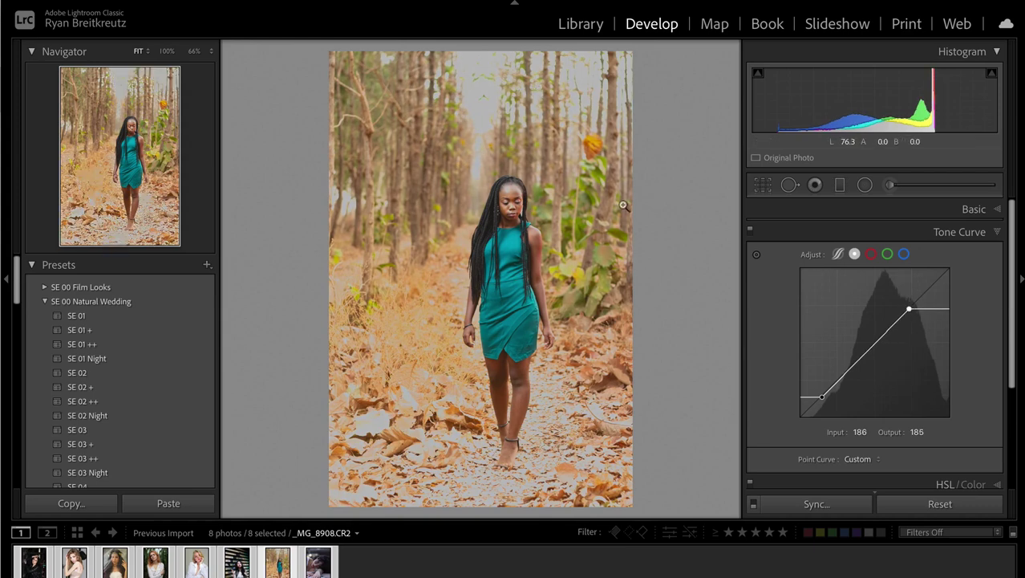
mouse_move(818, 400)
mouse_down()
mouse_move(851, 361)
mouse_move(807, 408)
mouse_up()
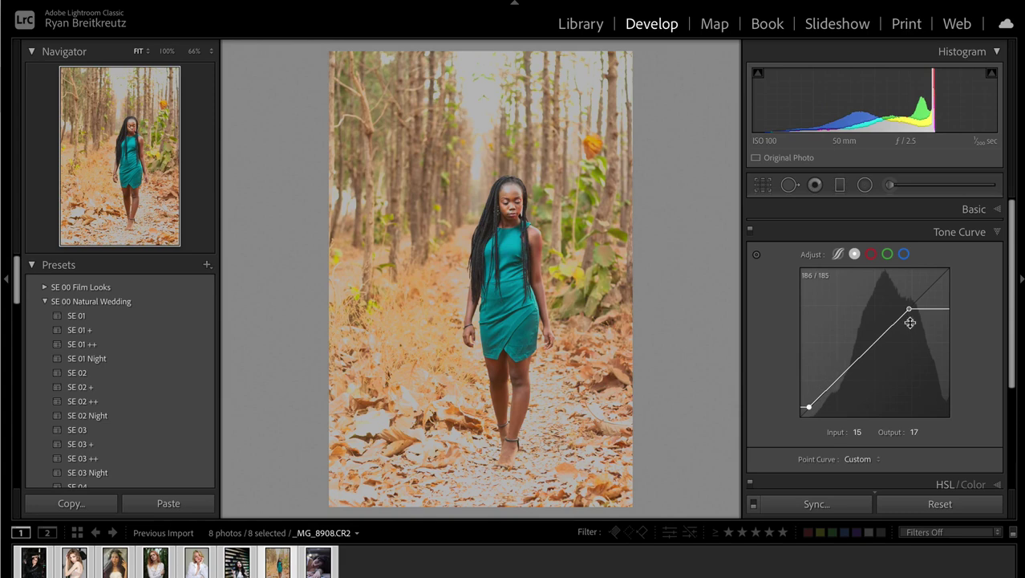
drag(910, 311, 941, 276)
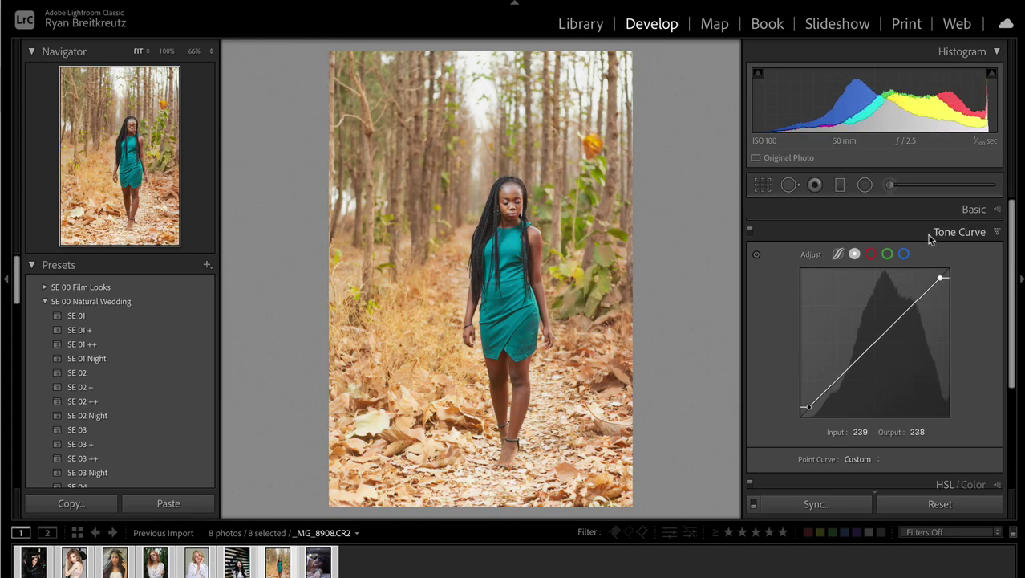
Step: Close the tone curve settings and raise the photo's basic Contrast to +24
click(982, 232)
click(974, 209)
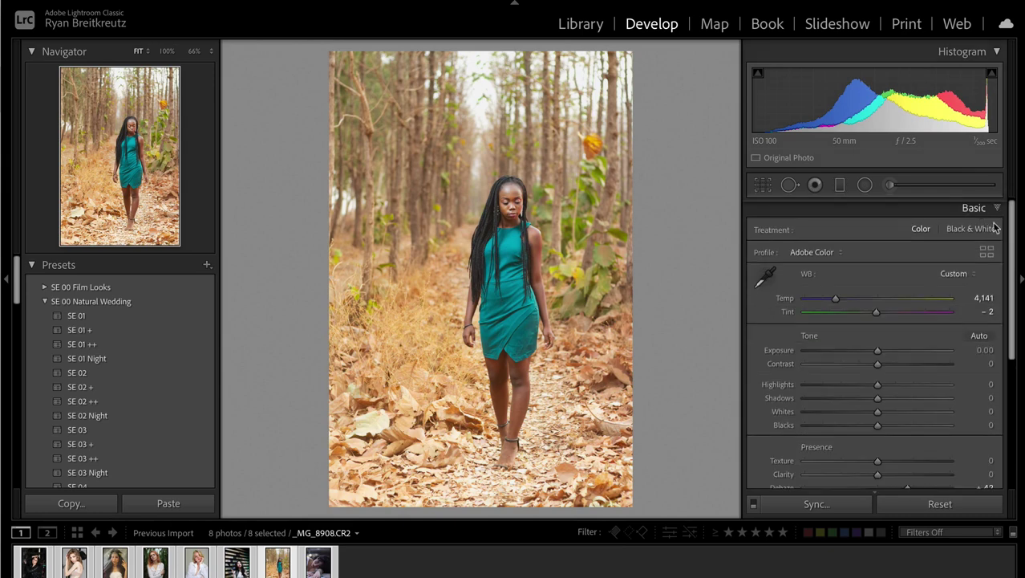
click(892, 364)
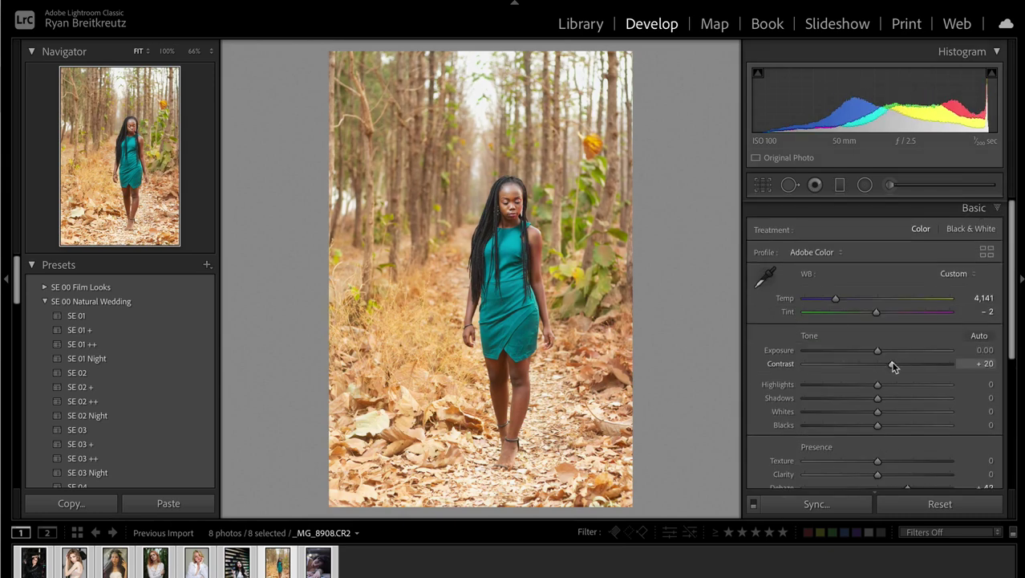
drag(892, 366, 898, 371)
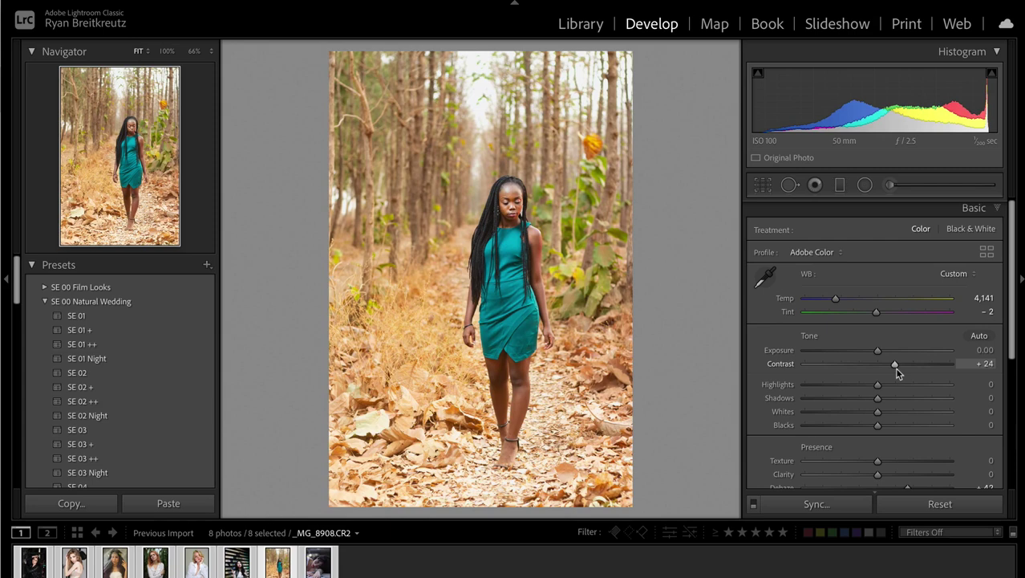
Step: Draw a tall radial filter around the woman, check its mask overlay, and set its Contrast to −51 and Exposure to 0.25
click(865, 185)
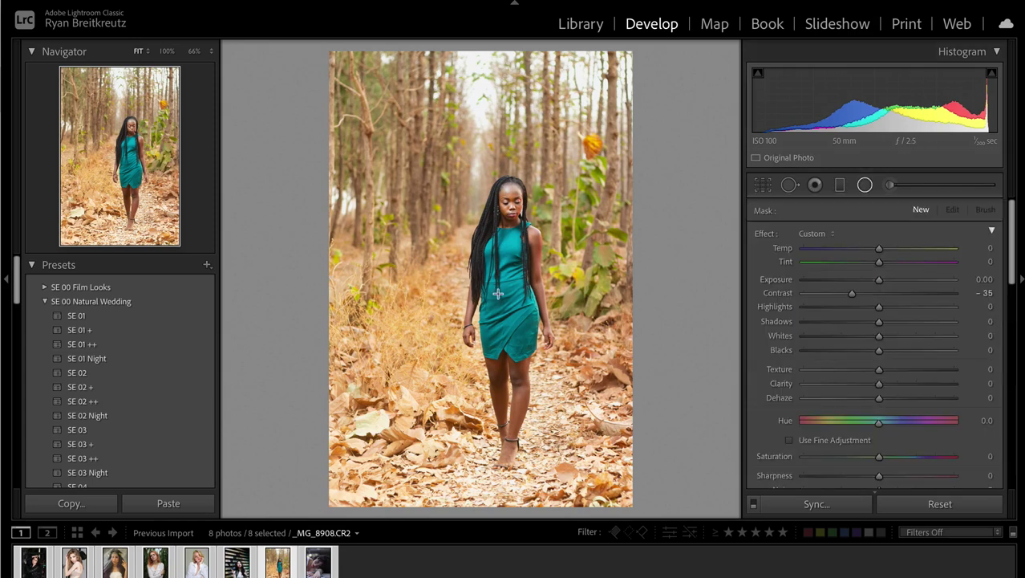
drag(493, 310, 589, 78)
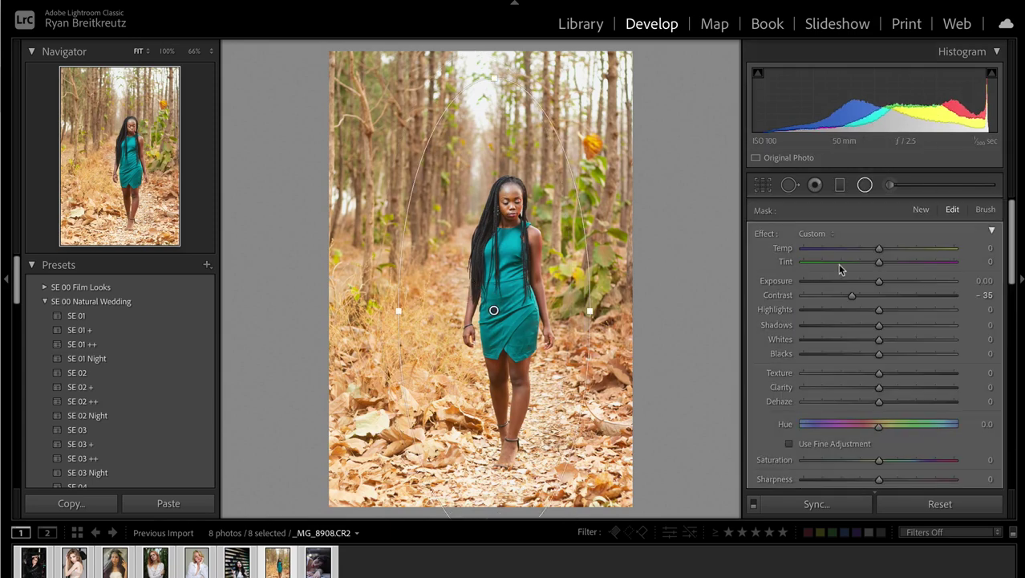
key(o)
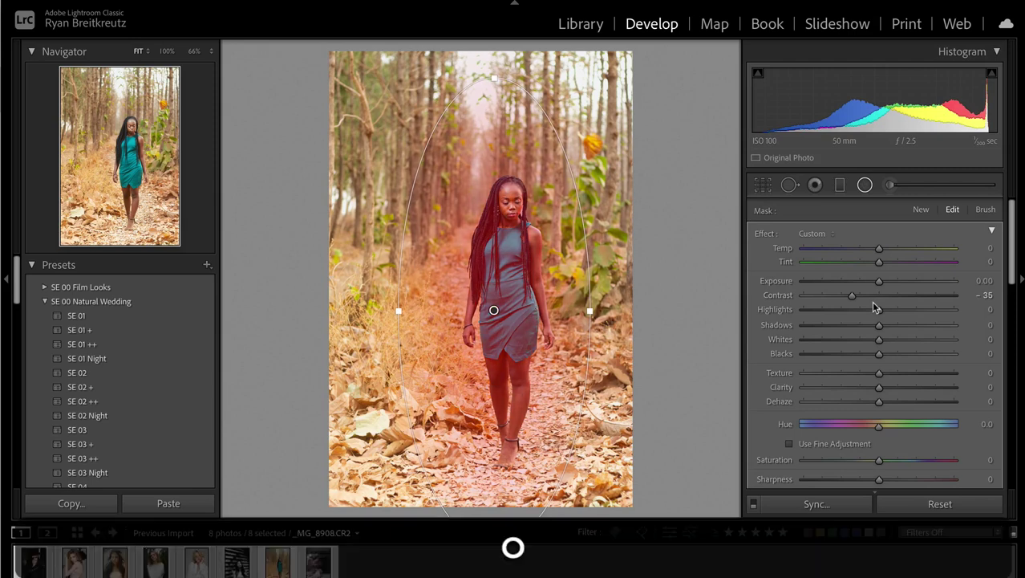
key(o)
drag(867, 300, 885, 284)
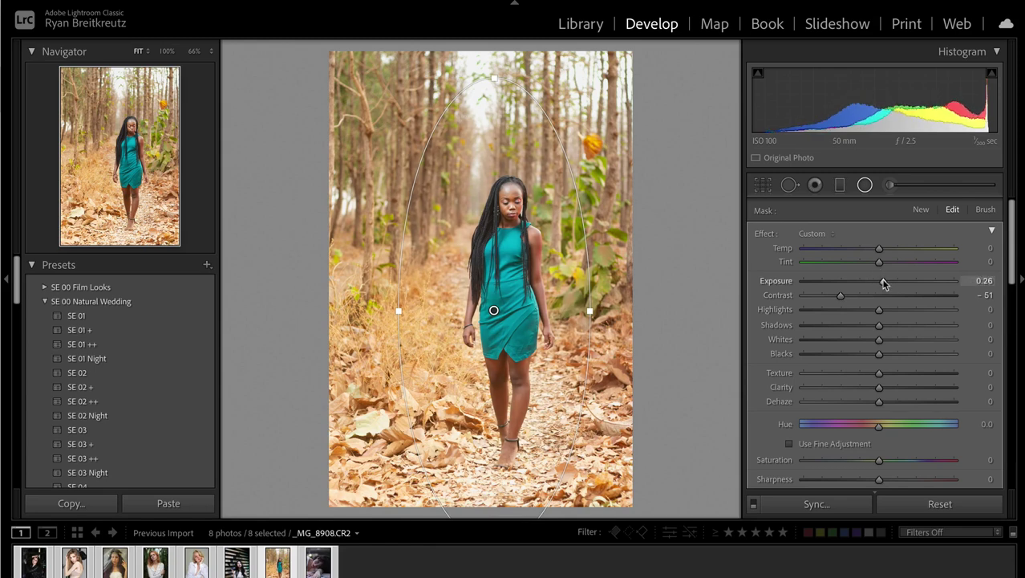
Step: Step the overall exposure down and up to −0.33, set the radial filter's Contrast to −20 and finish the filter
key(shift+minus)
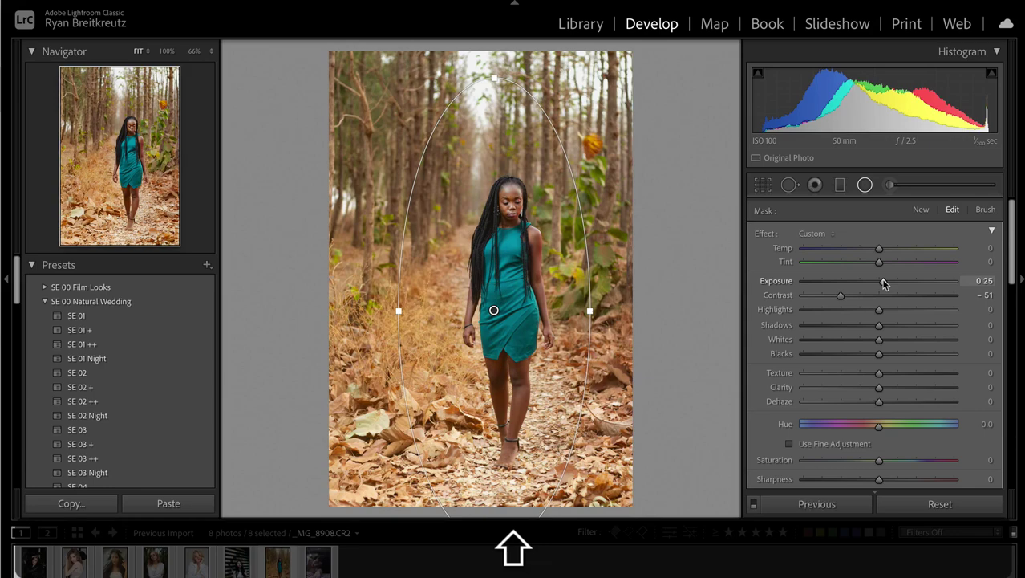
key(shift+minus)
key(shift+equal)
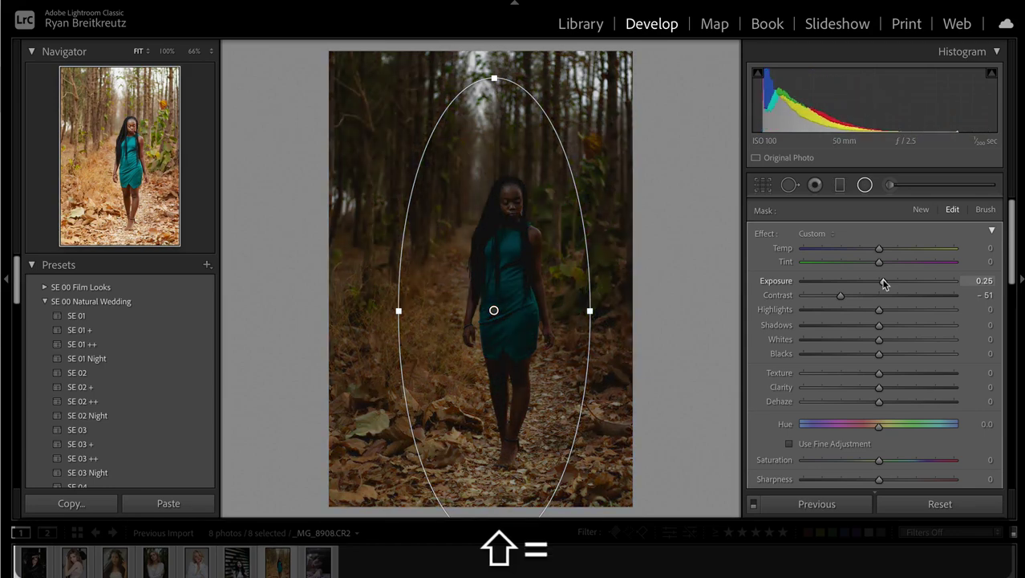
key(shift+minus)
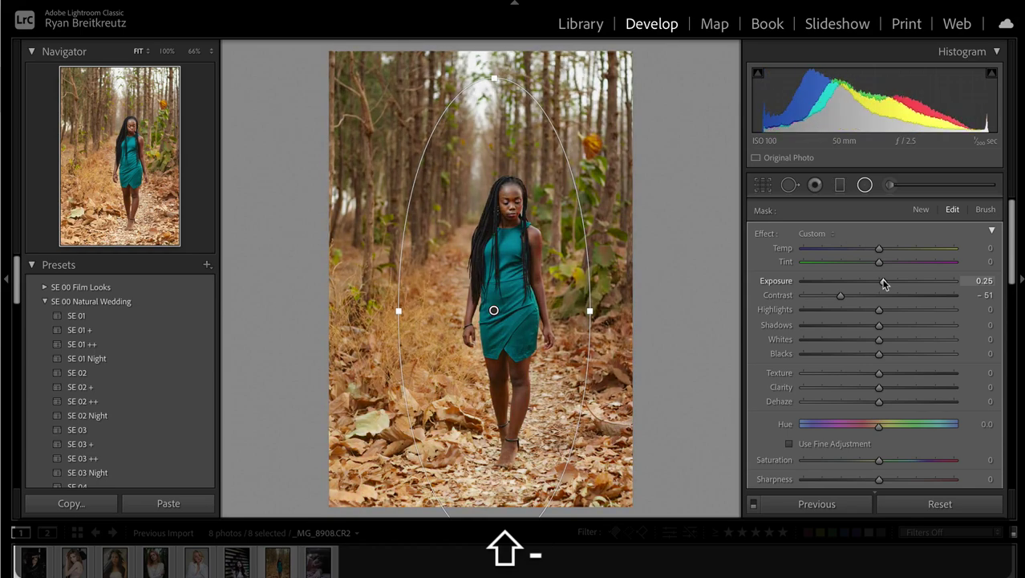
key(shift+equal)
key(shift+minus)
key(shift+equal)
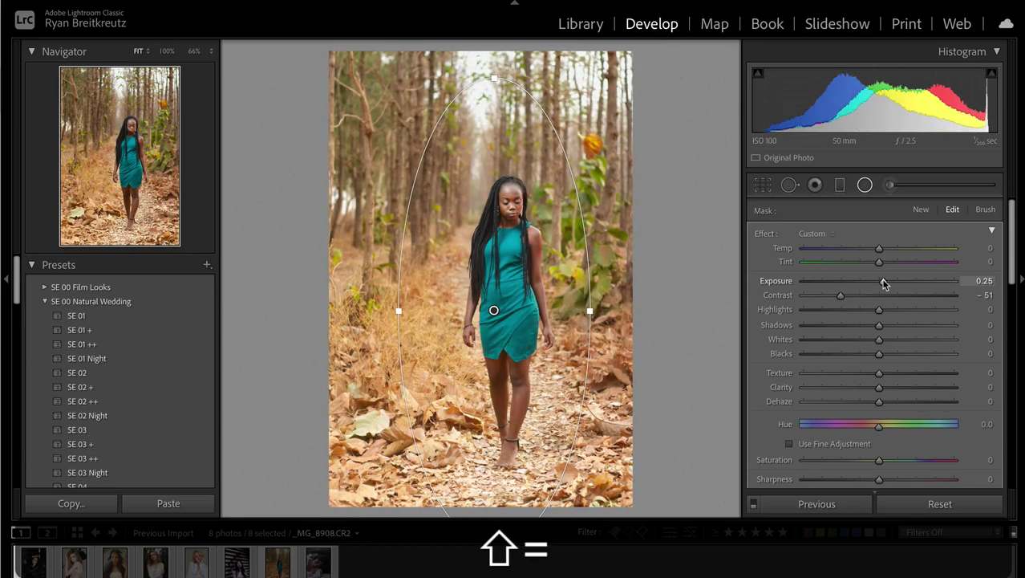
drag(840, 294, 864, 300)
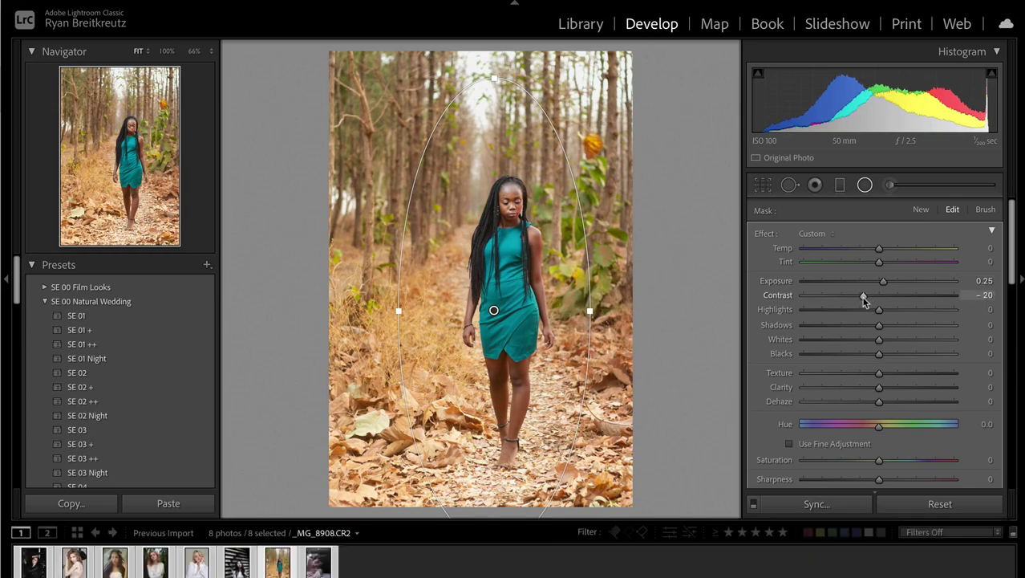
key(Return)
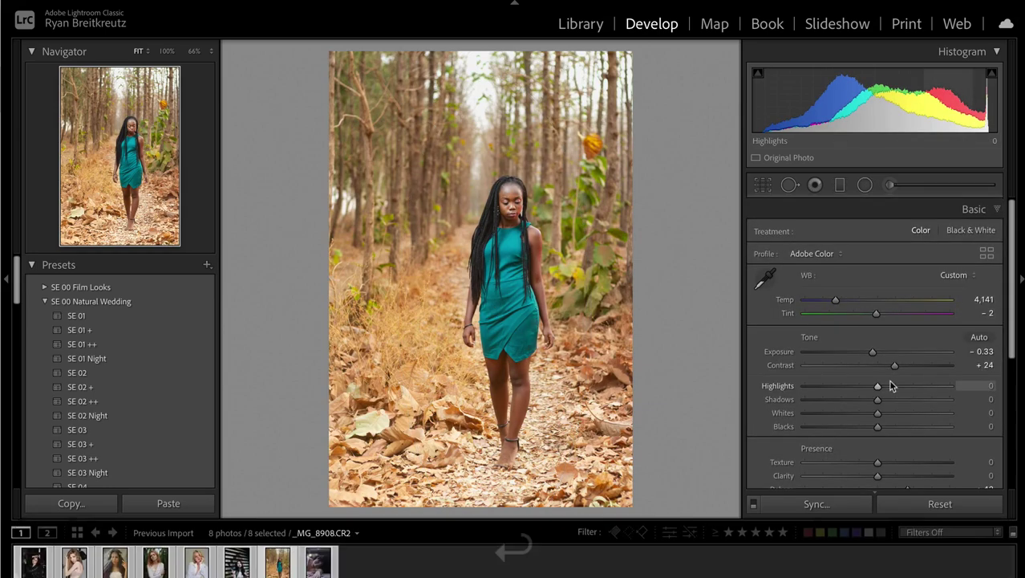
Step: Try brighter and darker overall exposures on the forest photo and leave Exposure at −0.10
key(shift+minus)
key(shift+equal)
key(shift+equal)
key(shift+equal)
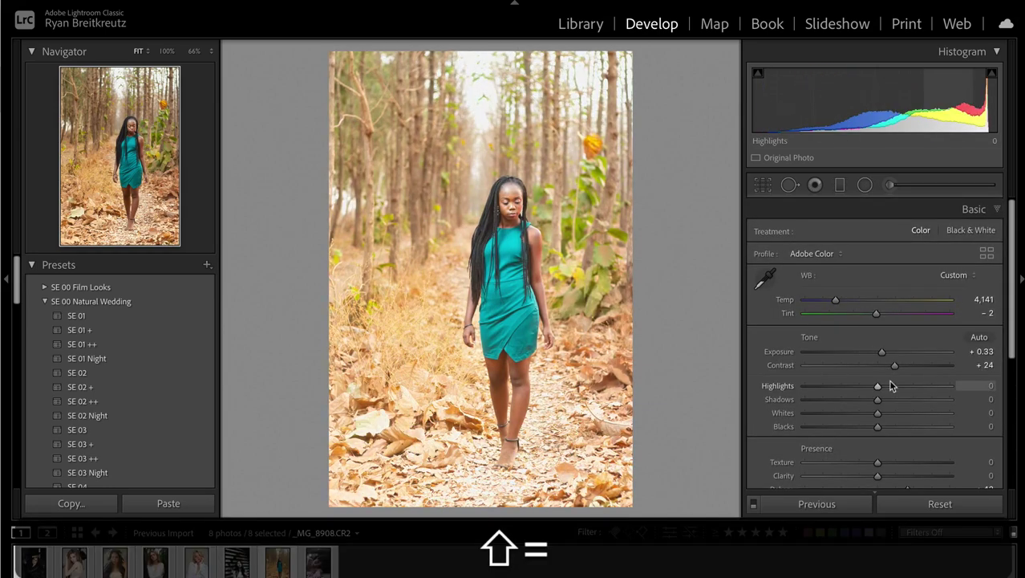
key(shift+minus)
key(shift+minus)
key(shift+minus)
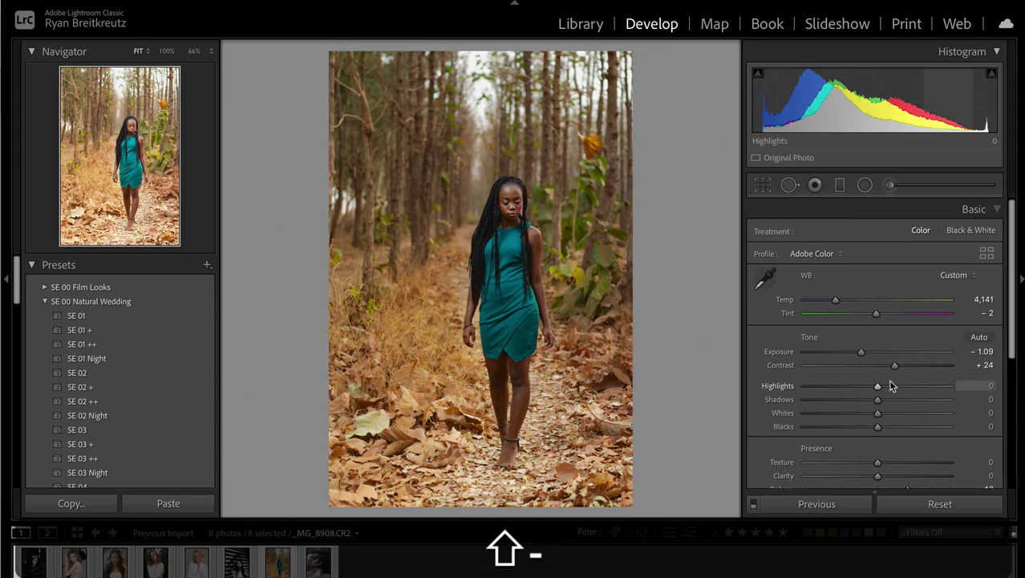
key(shift+equal)
key(shift+equal)
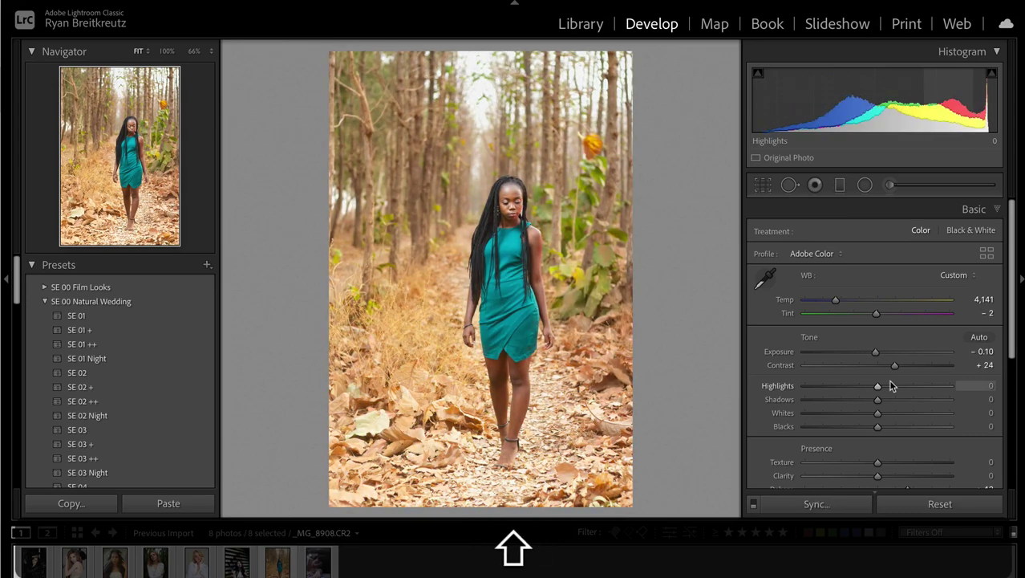
Step: Cycle through the basic adjustments available for keyboard control, including Temperature, Tint and White Clipping
key(period)
key(period)
key(period)
key(period)
key(period)
key(period)
key(period)
key(period)
key(period)
key(period)
key(period)
key(period)
key(period)
key(period)
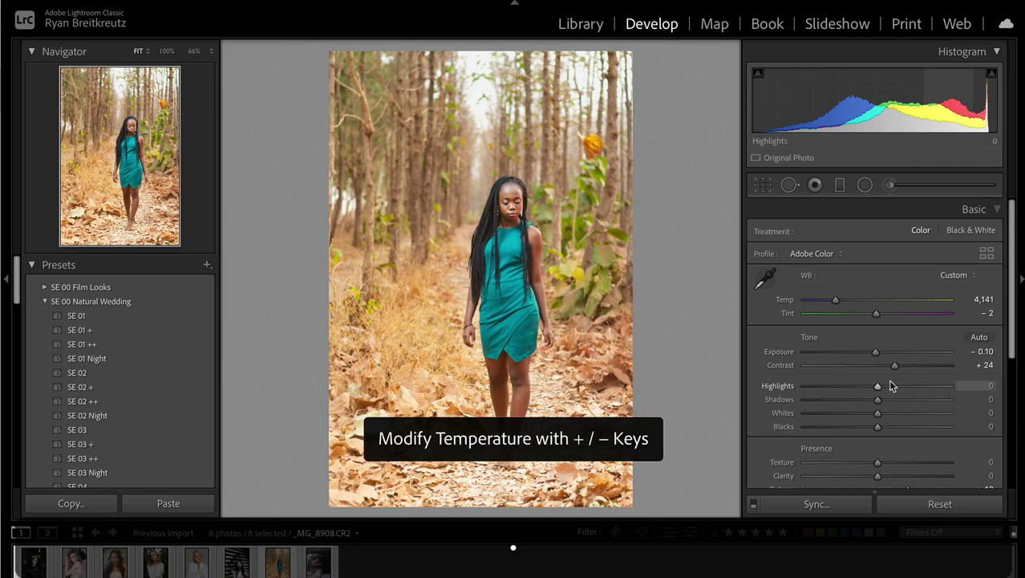
key(period)
key(period)
key(period)
key(period)
key(period)
key(period)
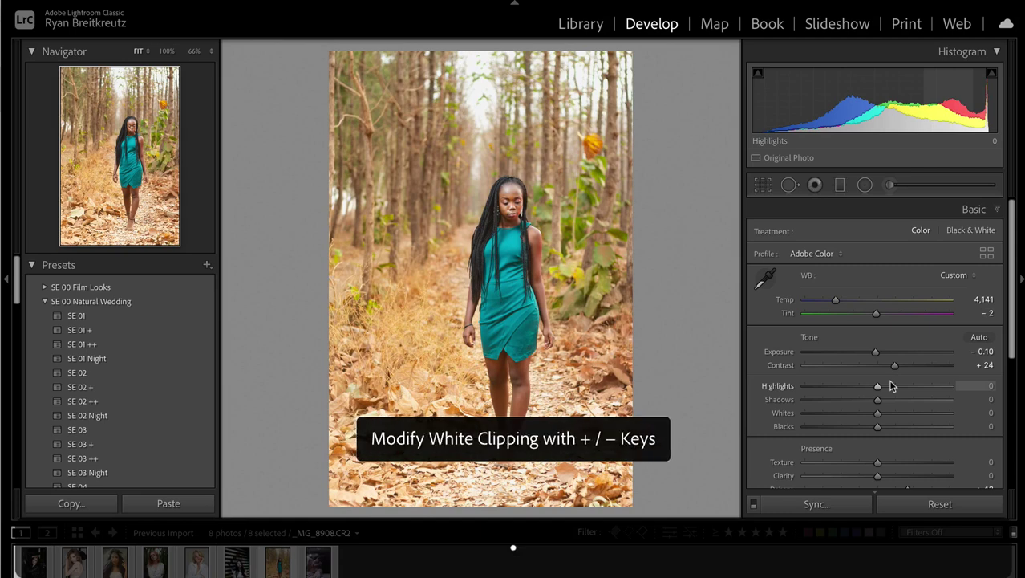
key(period)
key(period)
key(period)
key(period)
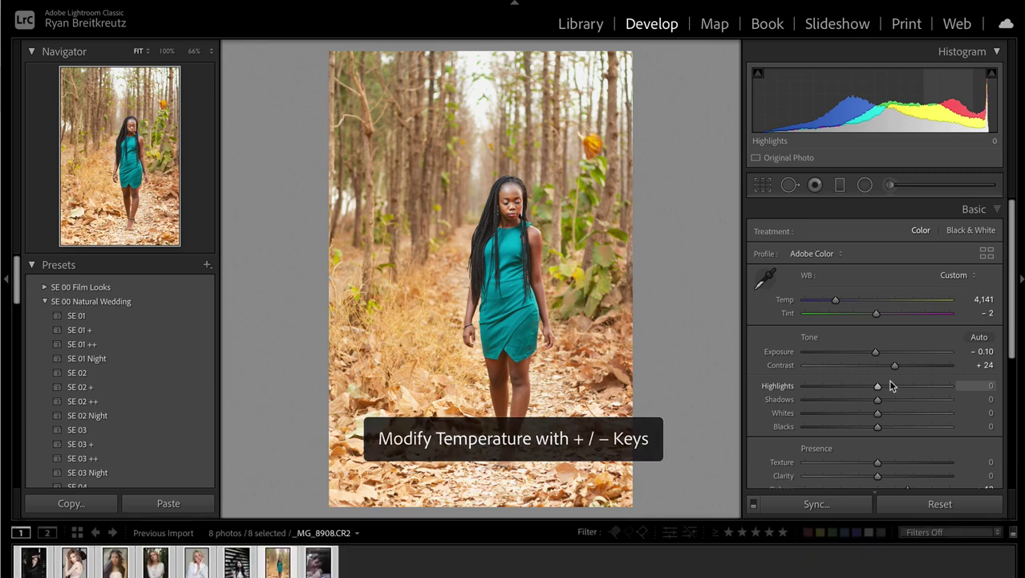
key(period)
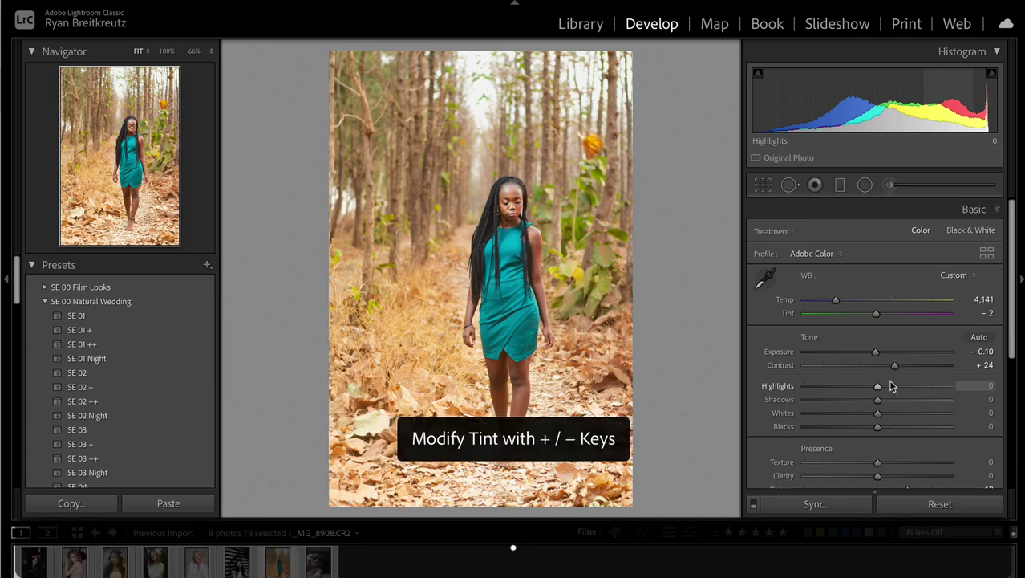
key(period)
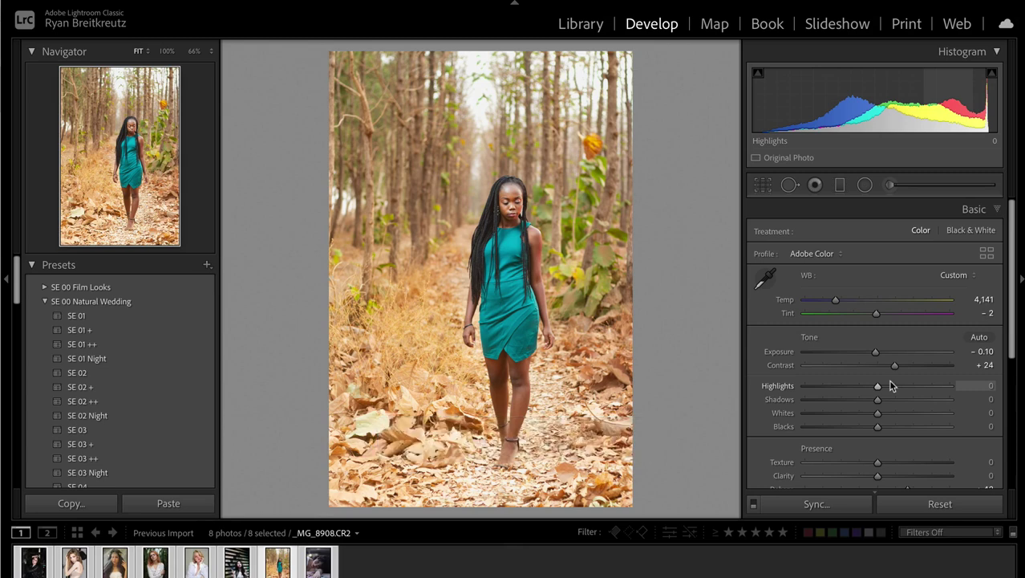
scroll(868, 392, down, 2)
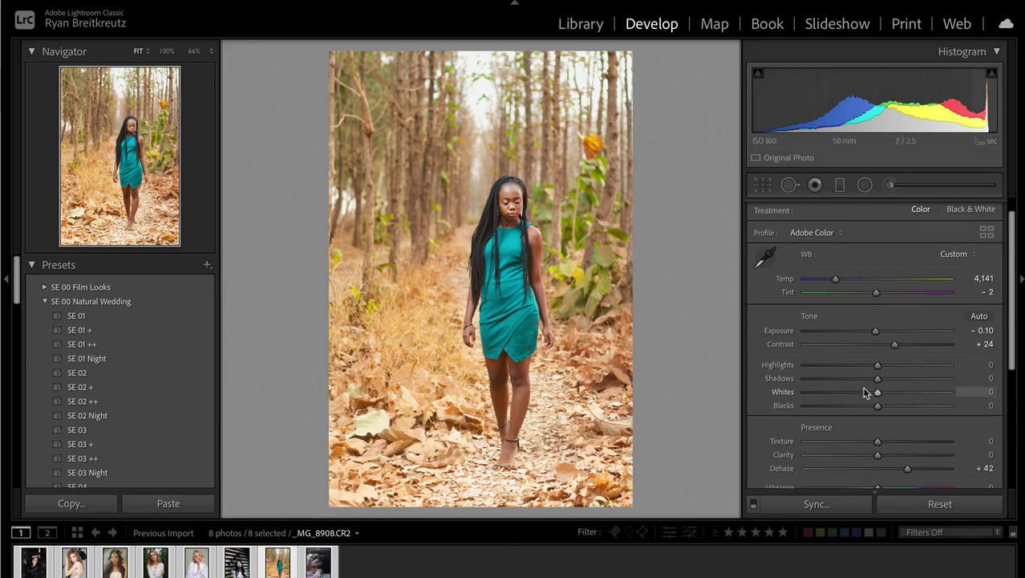
Step: Set the forest photo's Highlights to −3 and its overall Exposure to −0.65
key(period)
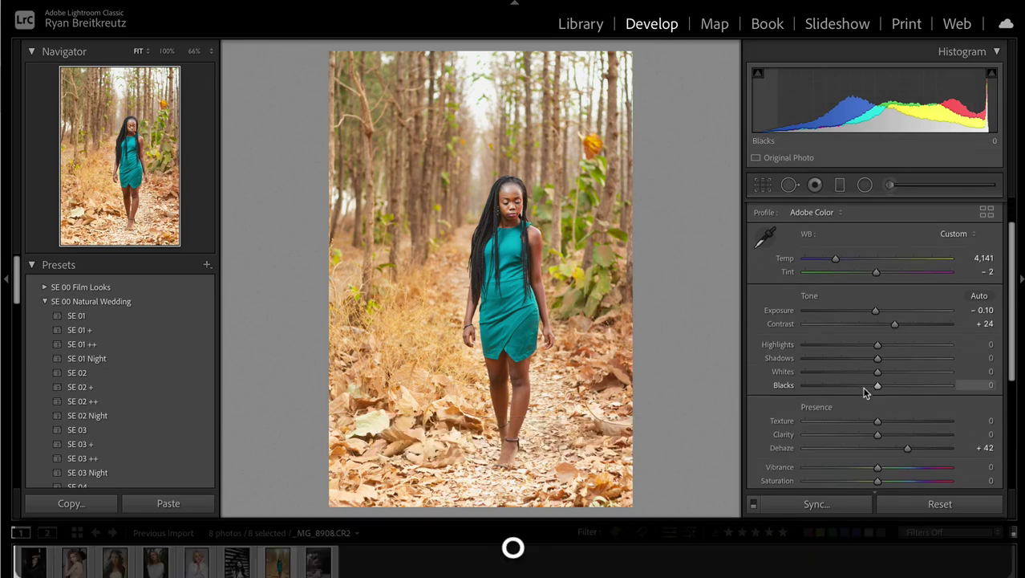
scroll(923, 387, up, 2)
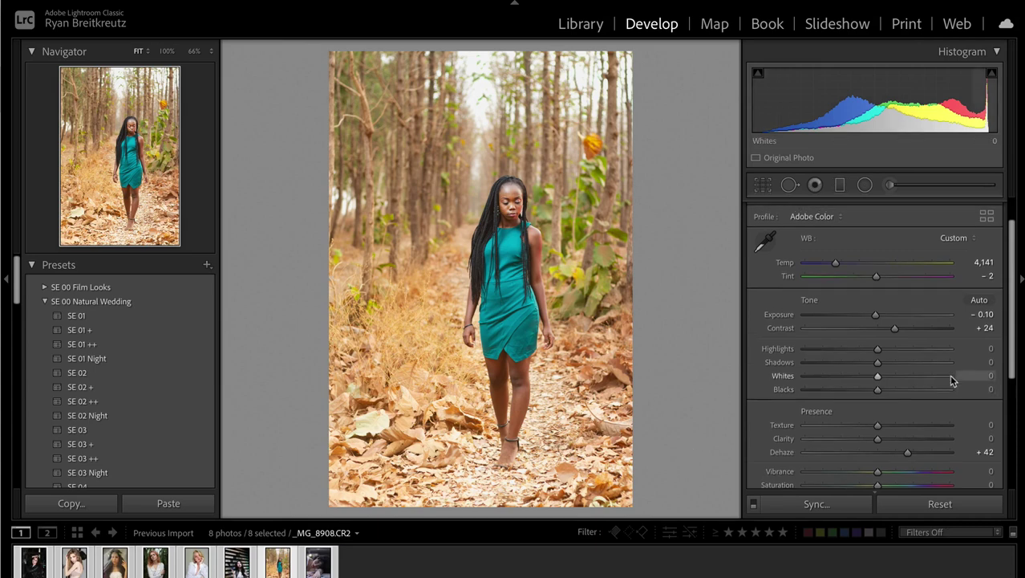
drag(846, 386, 844, 386)
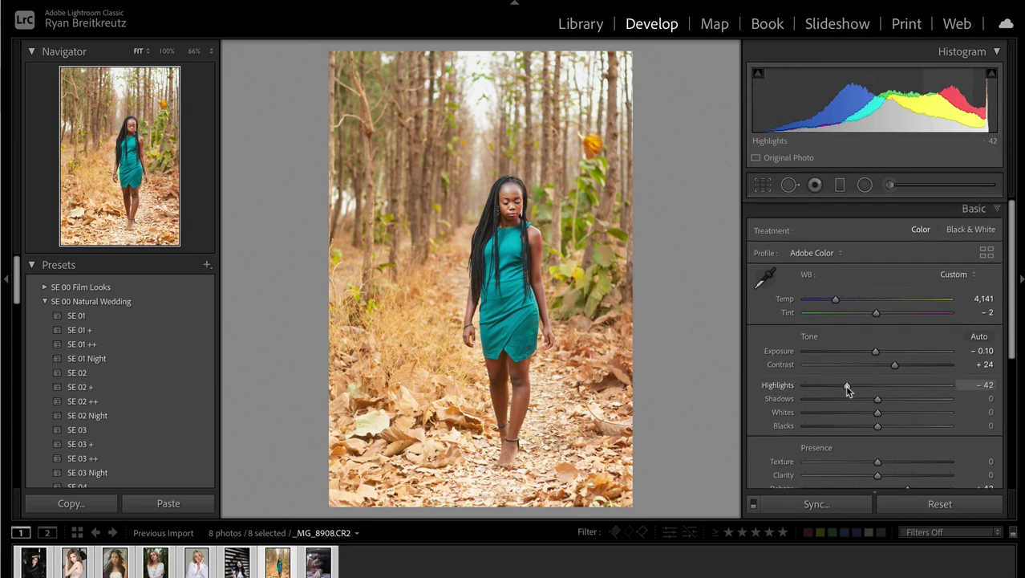
drag(875, 354, 868, 354)
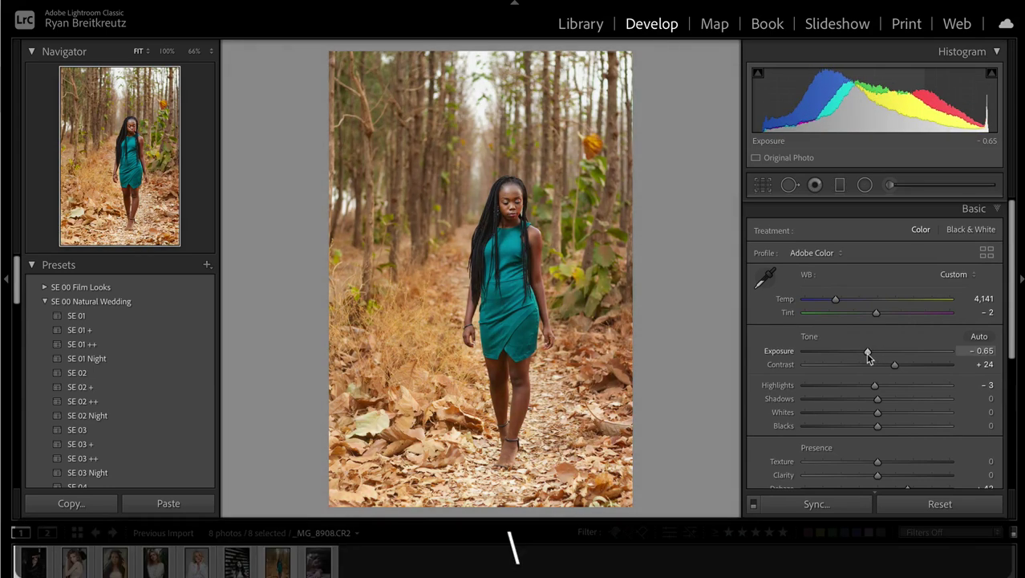
Step: Open the forest photo's radial filters and set the larger filter's Exposure to −0.98 to darken the surroundings
click(866, 185)
mouse_move(493, 309)
mouse_down()
mouse_move(686, 513)
mouse_move(590, 529)
mouse_up()
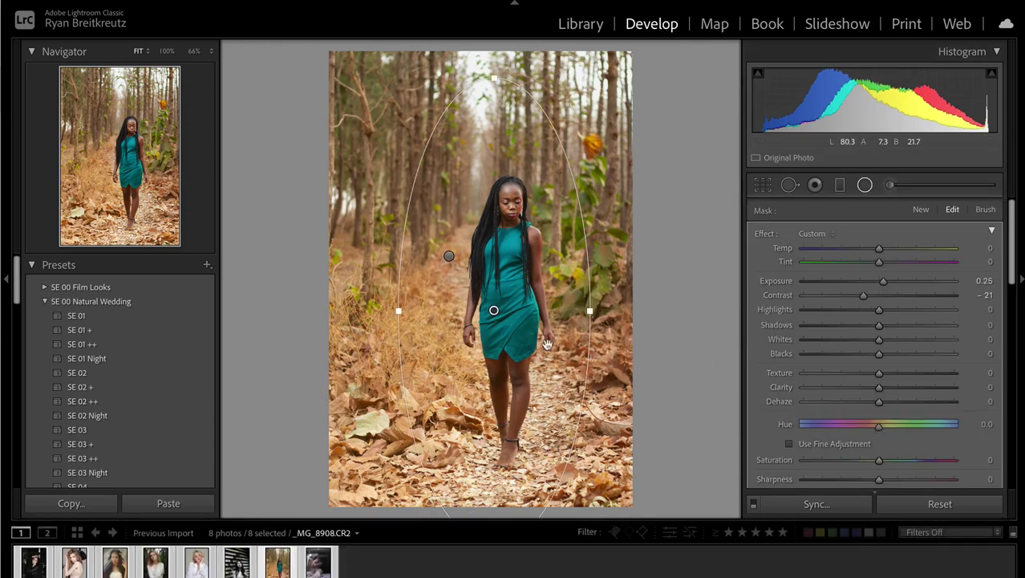
key(shift+m)
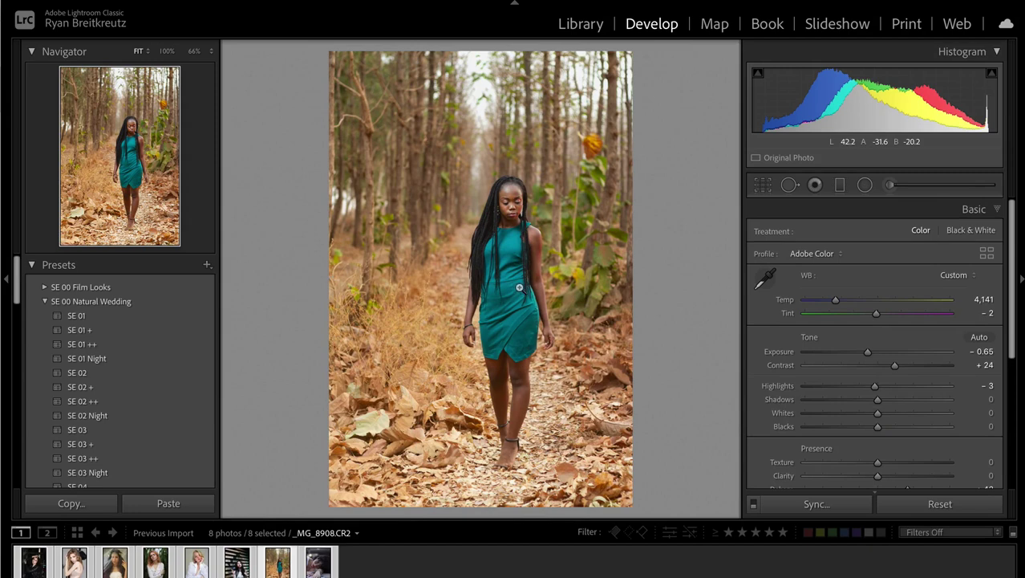
click(866, 185)
click(448, 256)
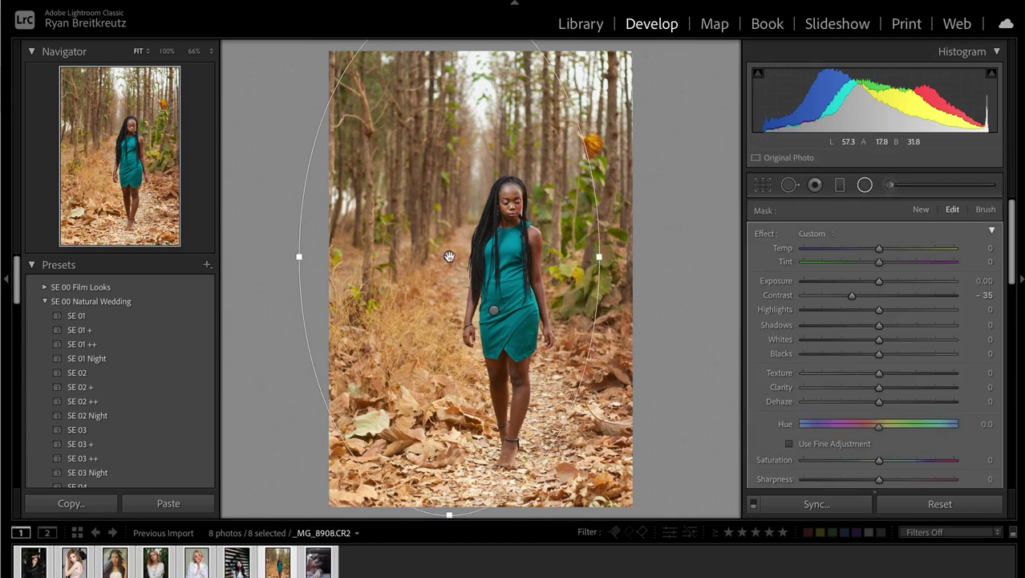
drag(879, 283, 861, 285)
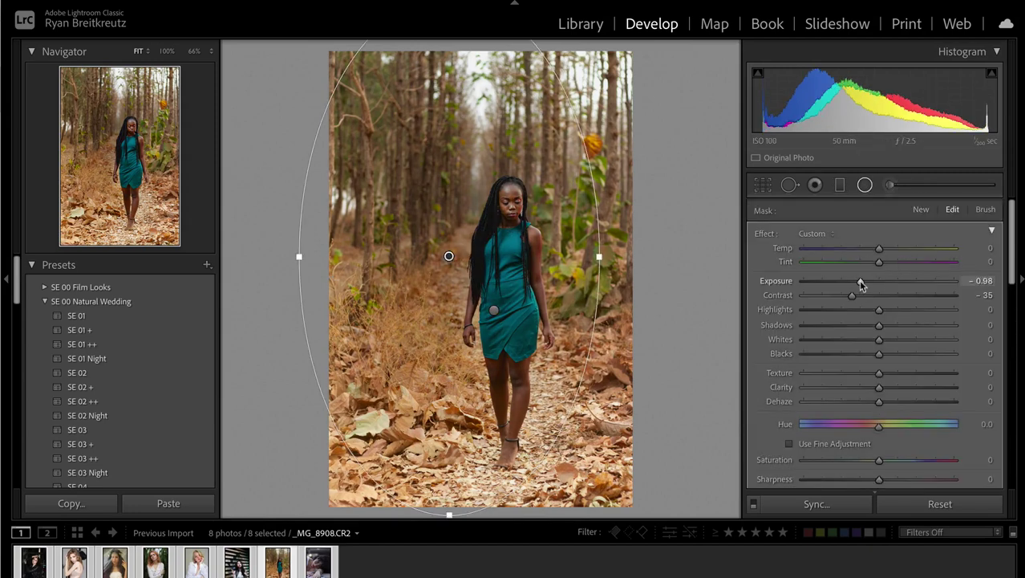
Step: Centre the larger radial filter on the woman, stretch it taller, set its Contrast to −5 and finish the filter
drag(448, 255, 486, 355)
drag(490, 94, 488, 36)
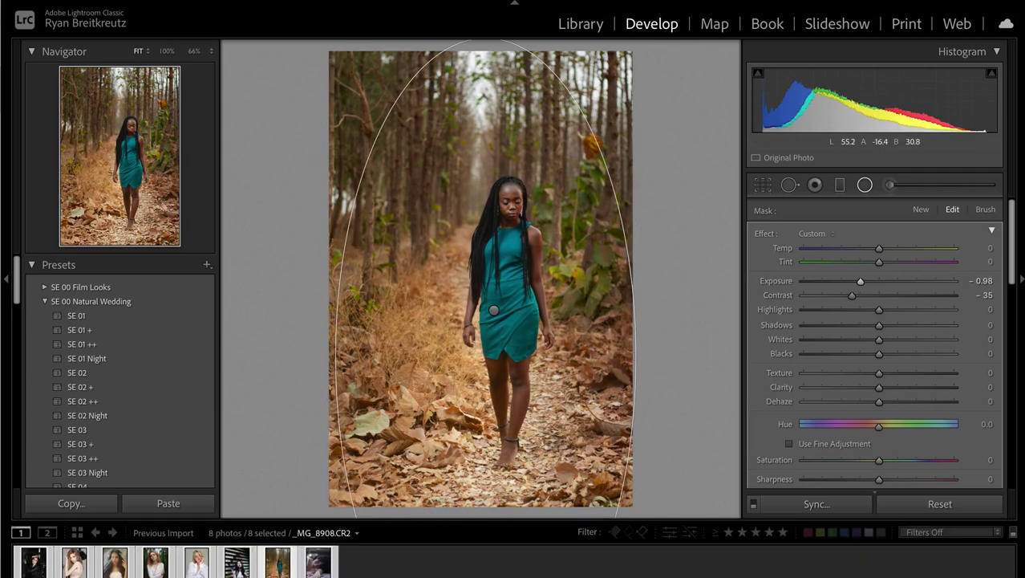
drag(468, 209, 471, 209)
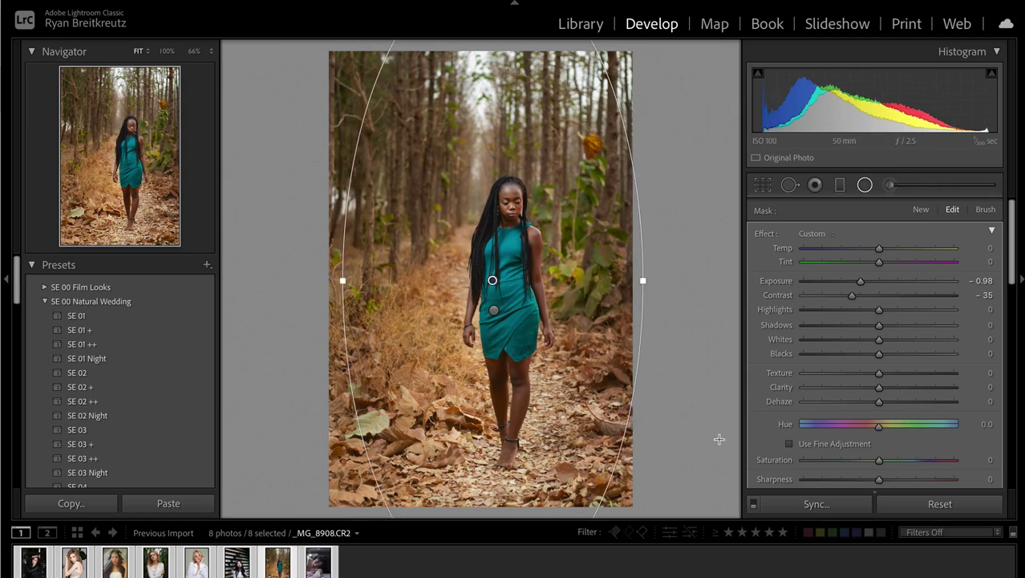
drag(852, 295, 875, 297)
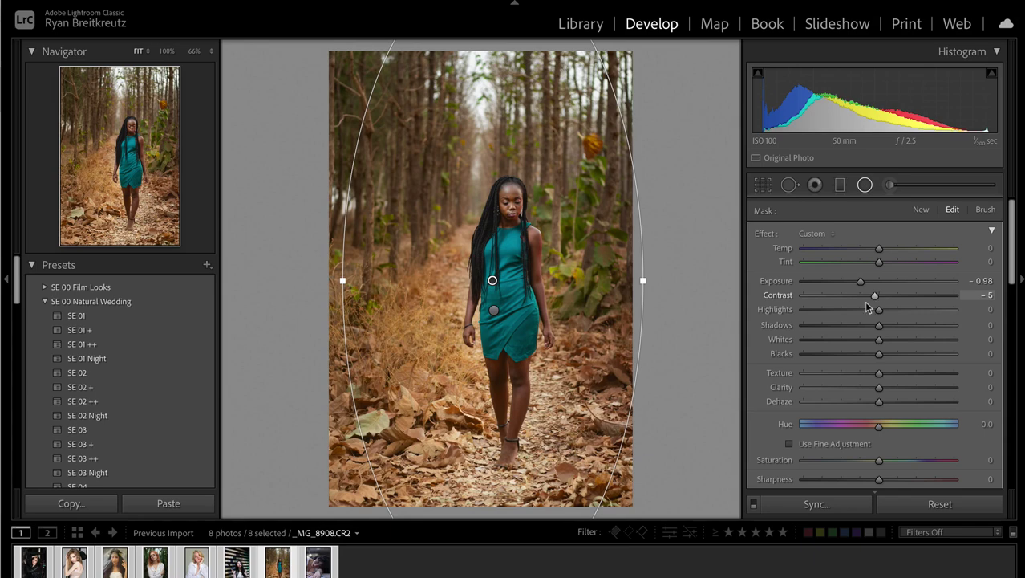
key(Return)
Step: Raise the forest photo's overall Exposure to −0.32 and set its Contrast to +38
key(shift+equal)
key(shift+minus)
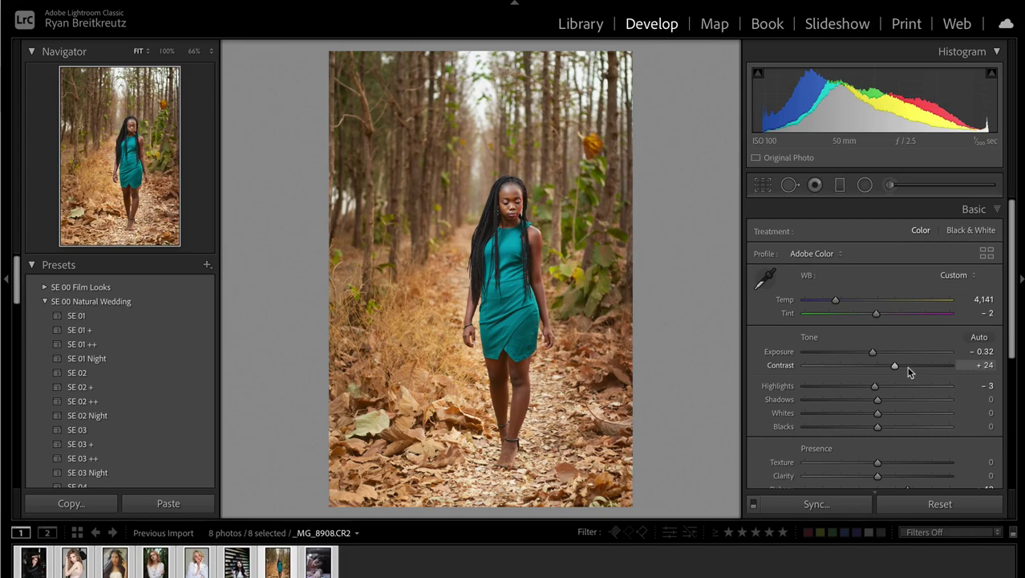
drag(895, 366, 904, 367)
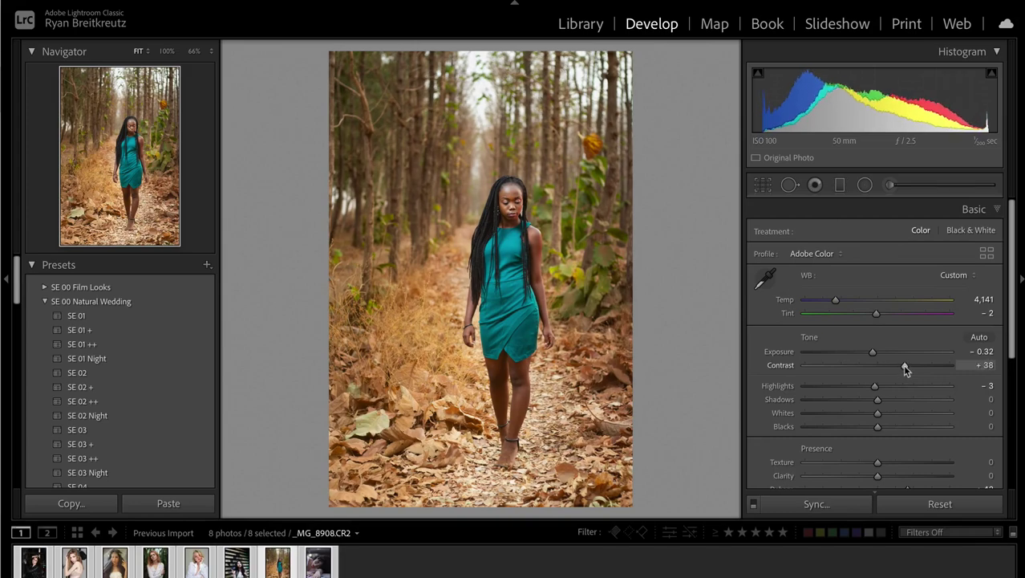
Step: Compare the forest photo before and after the edits several times
key(backslash)
key(backslash)
key(backslash)
key(backslash)
key(backslash)
key(backslash)
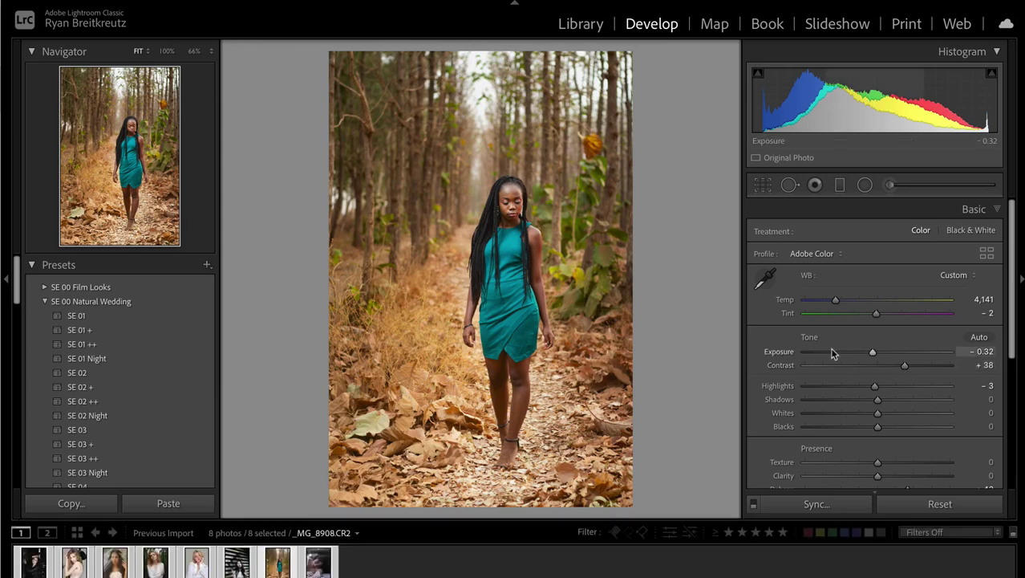
Step: Go to the next photo, of the woman with sunglasses, and set Temp to 6,495 and Contrast to +26
key(Right)
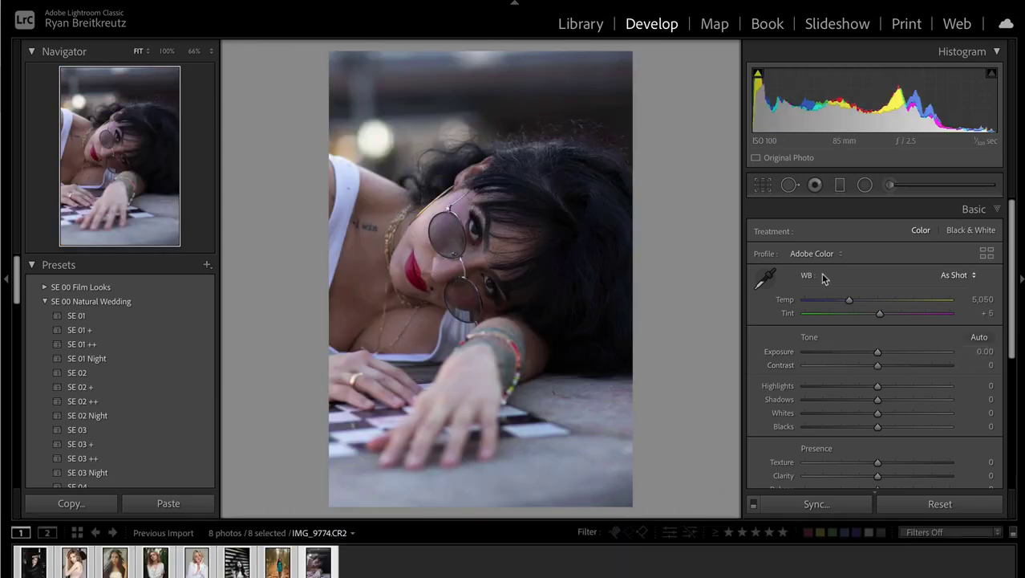
click(864, 301)
drag(866, 304, 870, 300)
drag(888, 365, 896, 366)
Step: Brush over the woman's skin with Contrast −35 and Exposure 0.59, and lower the photo's overall Exposure to −0.33
click(892, 185)
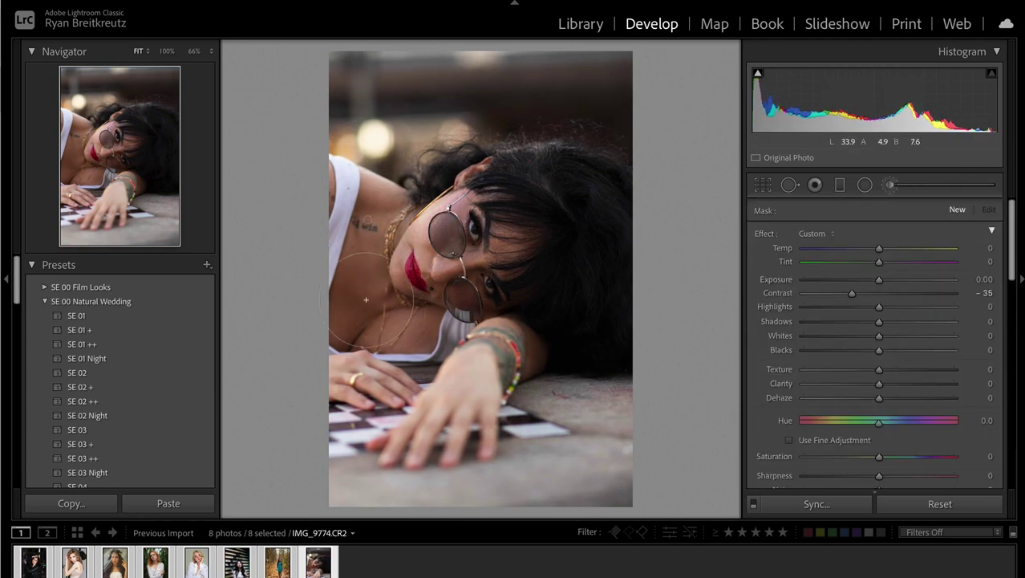
drag(534, 243, 544, 213)
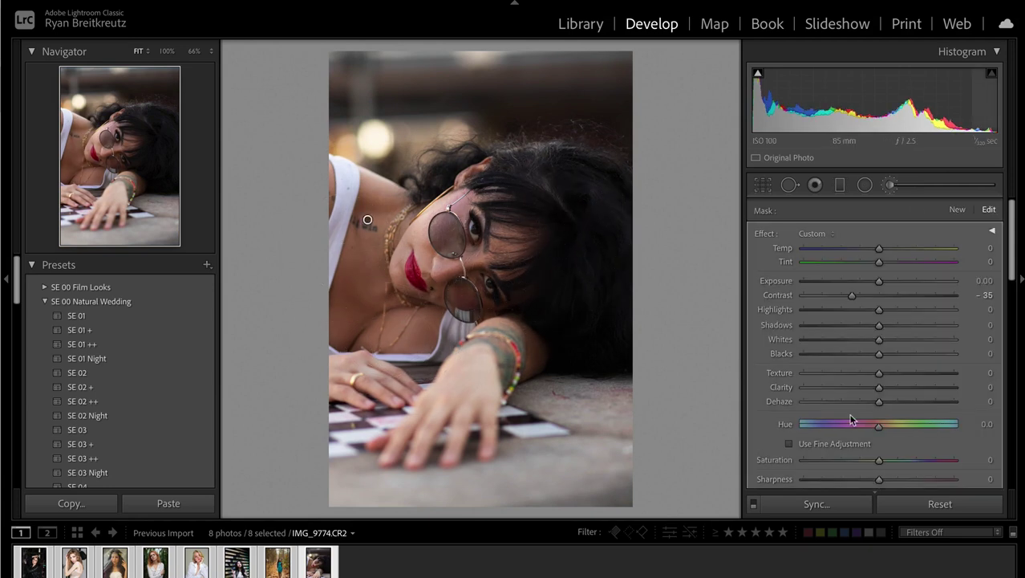
drag(879, 281, 888, 280)
key(Return)
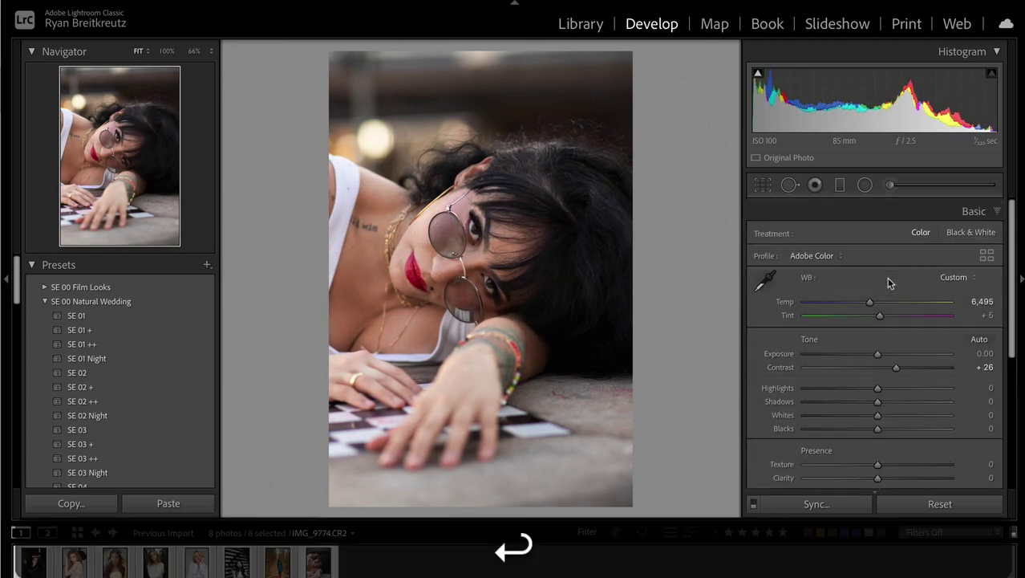
key(shift+minus)
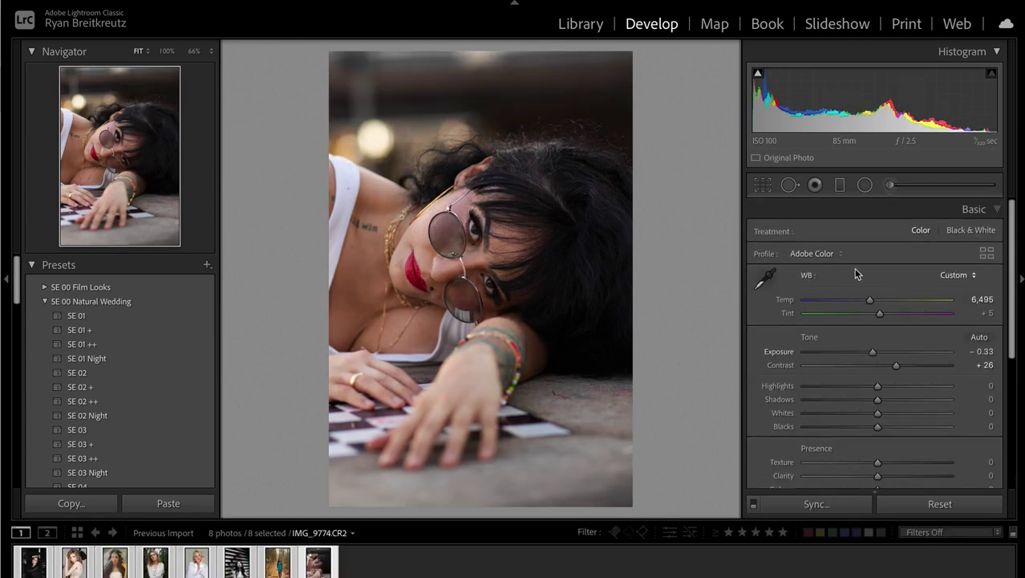
Step: Paint a new adjustment brush with the 11 Add Texture effect over the woman's dark hair
click(893, 185)
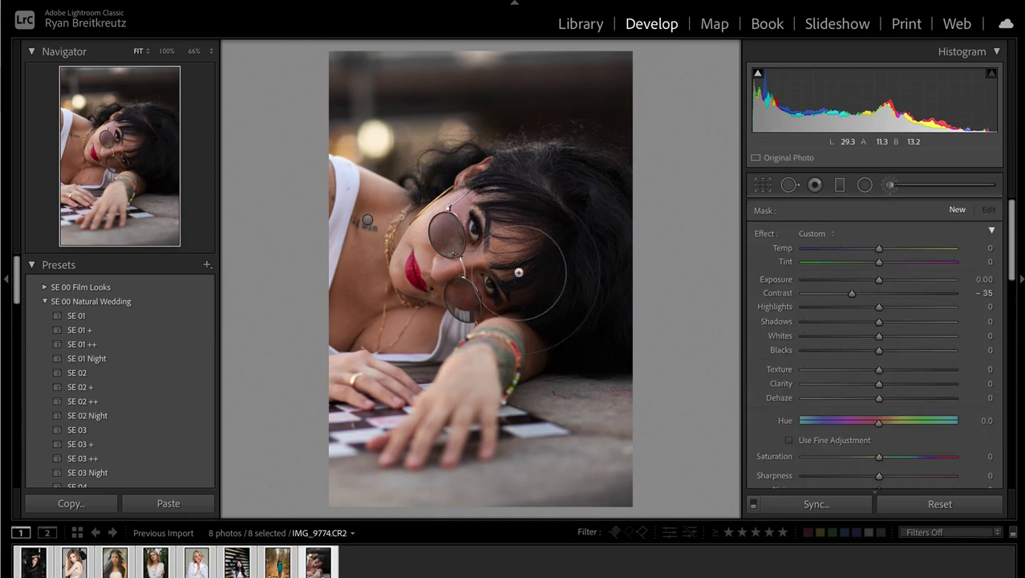
click(820, 235)
click(870, 520)
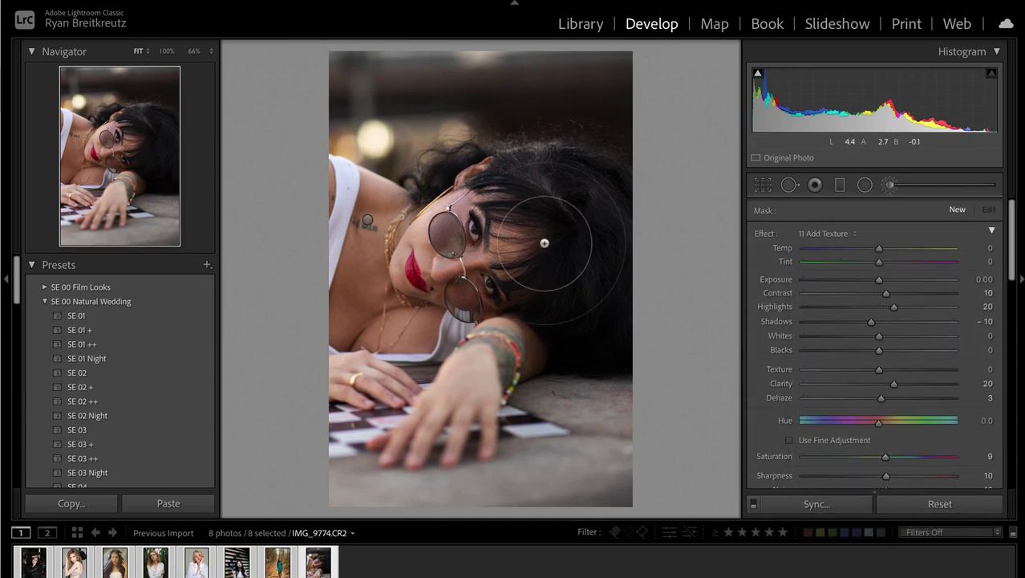
mouse_move(506, 193)
mouse_down()
mouse_move(537, 229)
mouse_move(541, 219)
mouse_move(525, 283)
mouse_move(495, 210)
mouse_move(506, 187)
mouse_move(553, 283)
mouse_move(512, 213)
mouse_up()
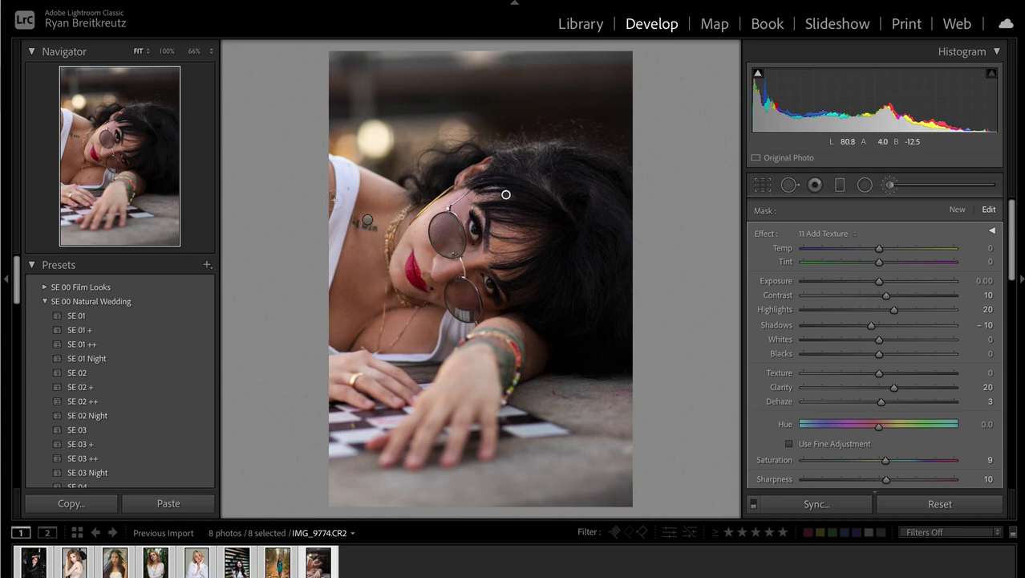
Step: Check the skin brush, compare the photo before and after the edits, and raise overall Exposure to 0.00
click(367, 221)
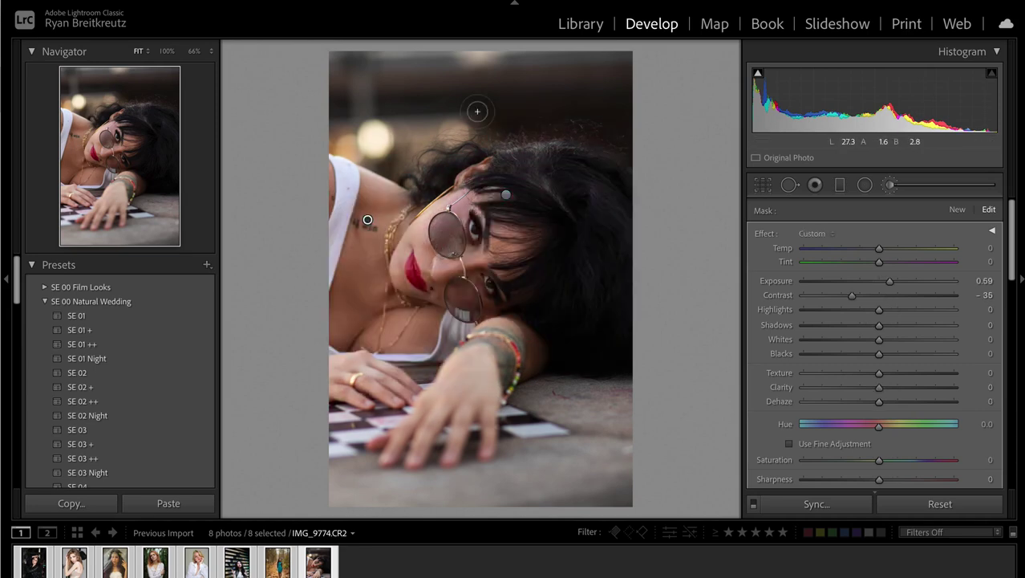
key(Return)
key(backslash)
key(backslash)
key(backslash)
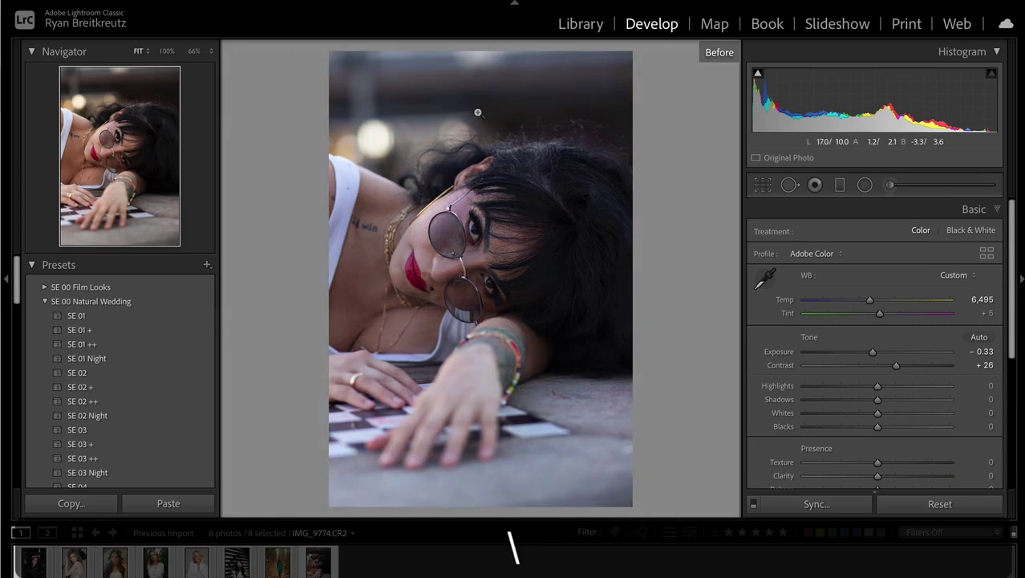
key(backslash)
key(backslash)
key(backslash)
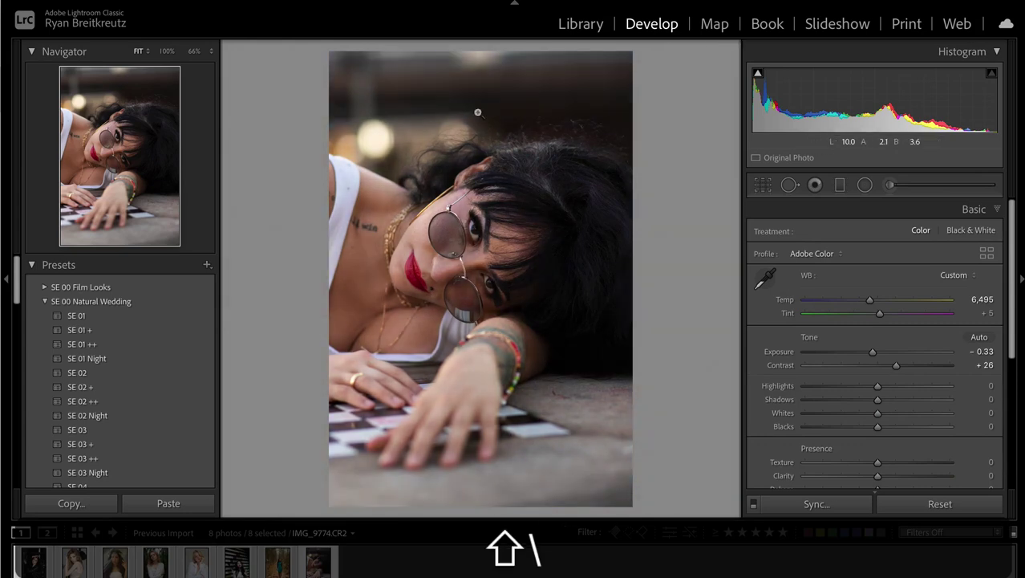
key(shift+equal)
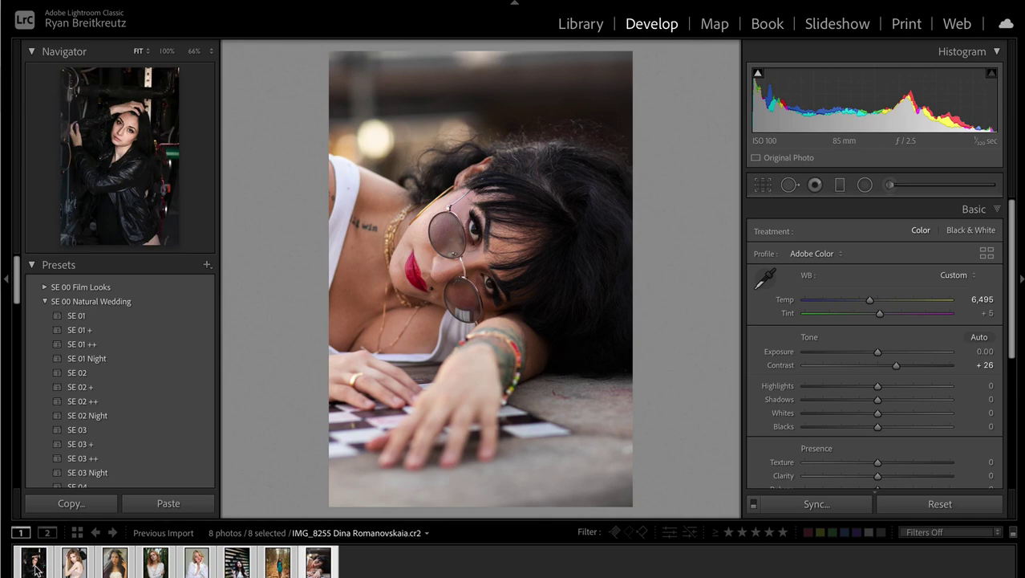
Step: Switch to Chrome and look over the free raw photos page at signatureedits.com/free-raw-photos
mouse_move(2, 200)
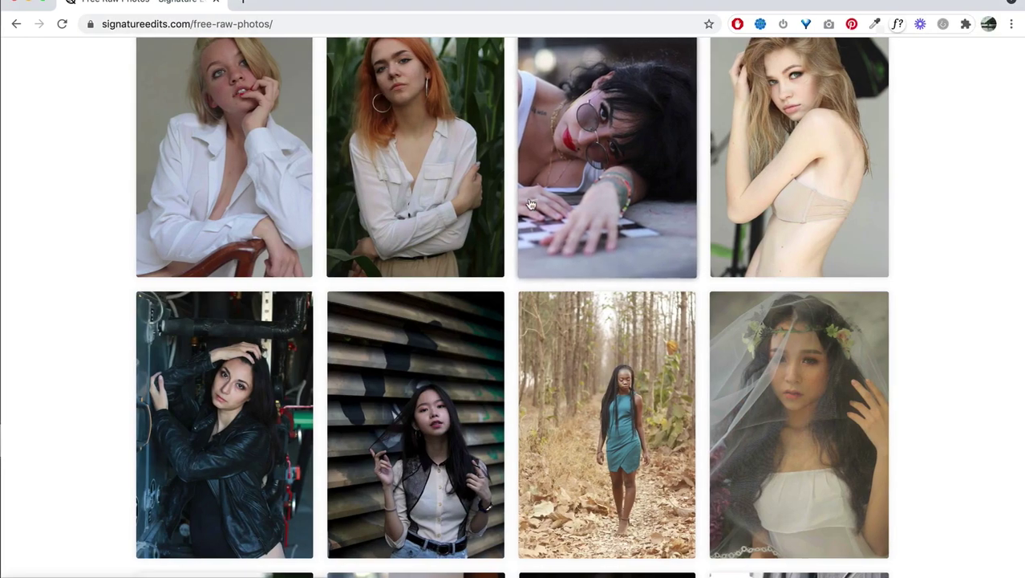
scroll(611, 247, up, 5)
click(158, 23)
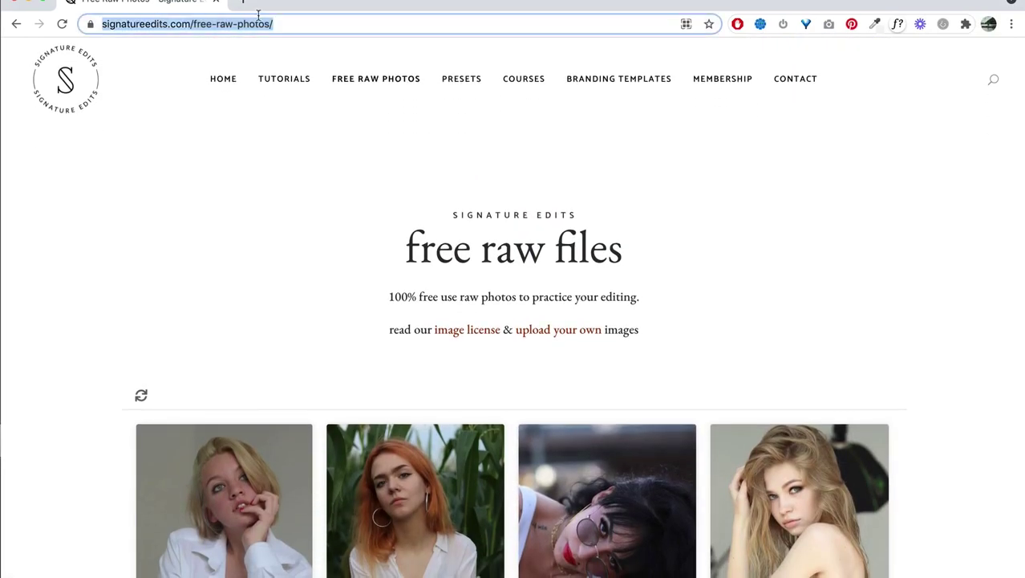
scroll(436, 64, down, 5)
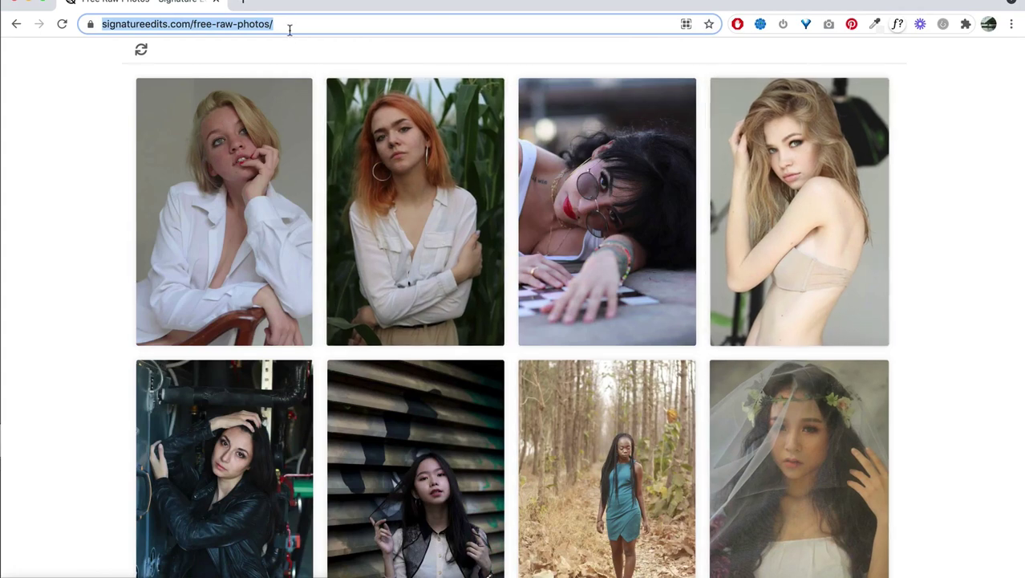
text(#sig)
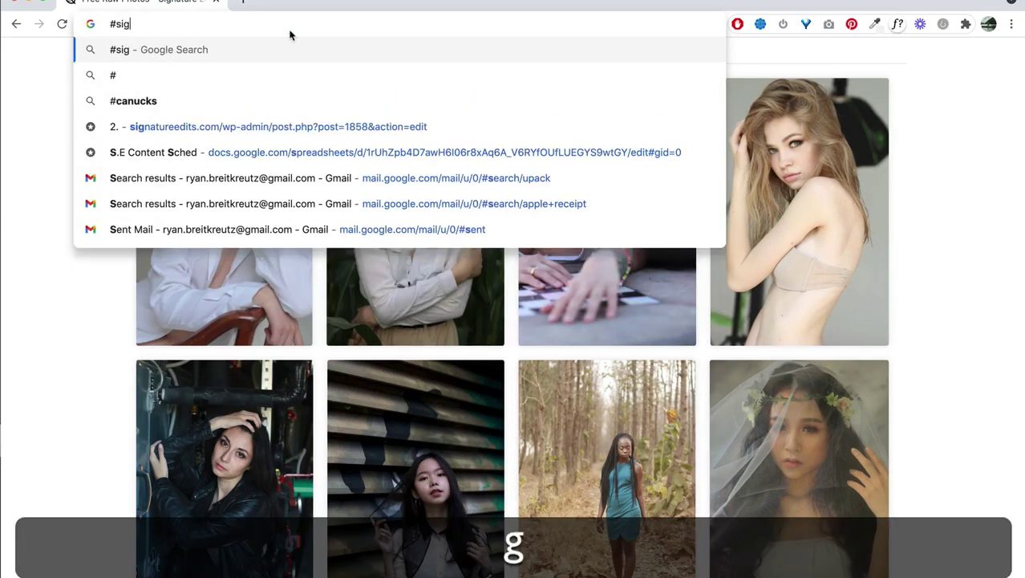
text(natureedit)
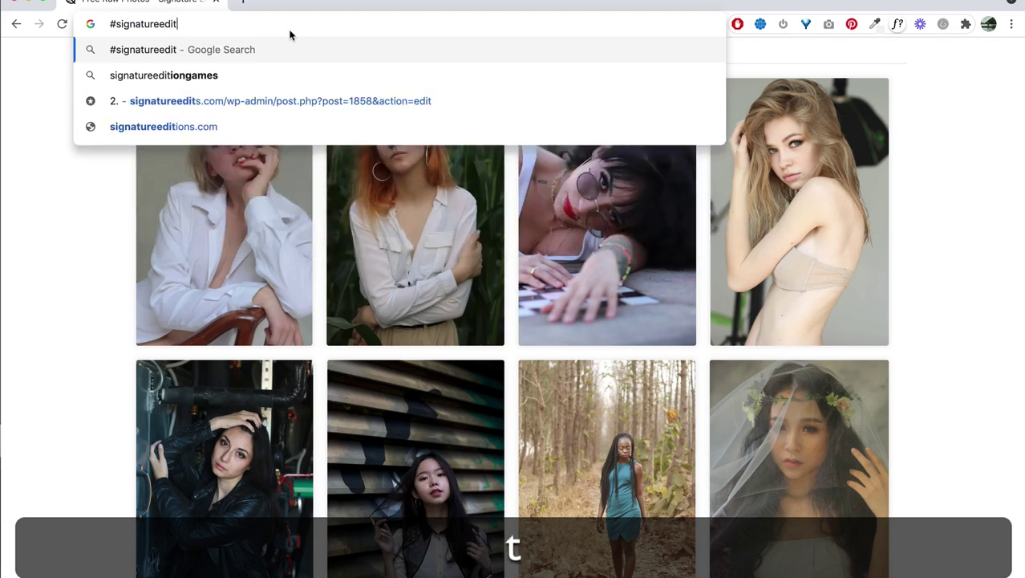
text( @signatur)
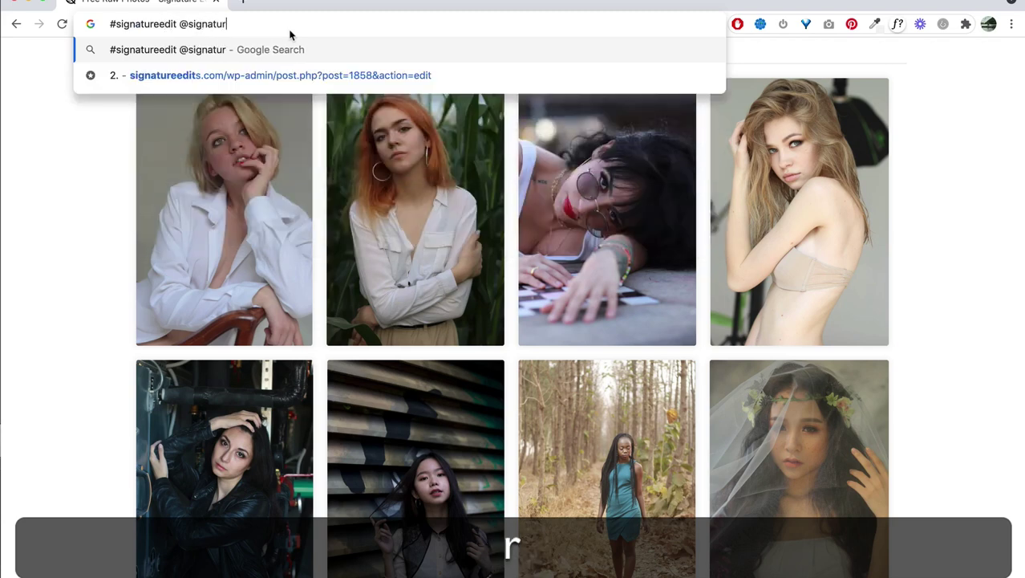
text(eeditsco)
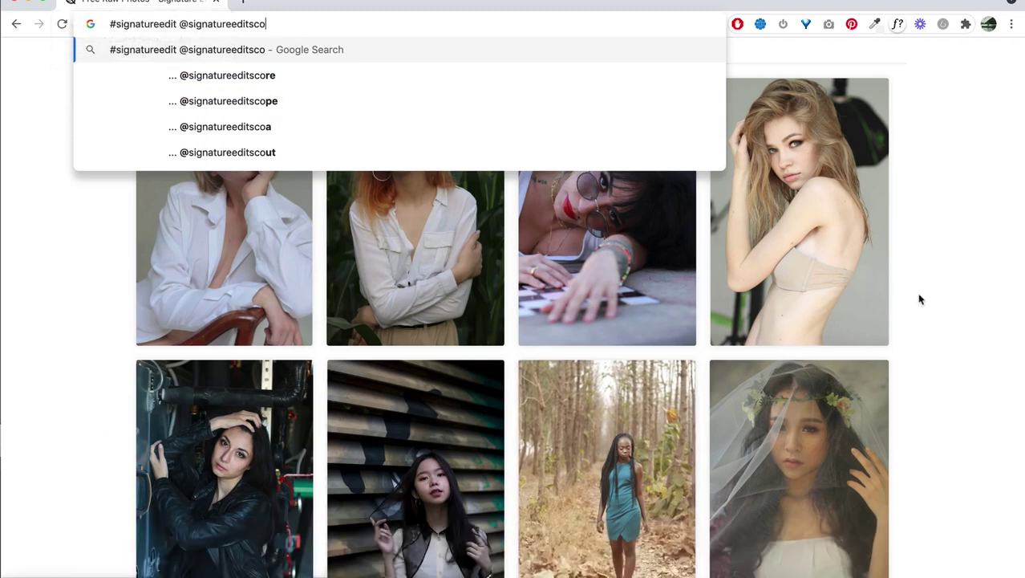
click(988, 251)
mouse_move(874, 375)
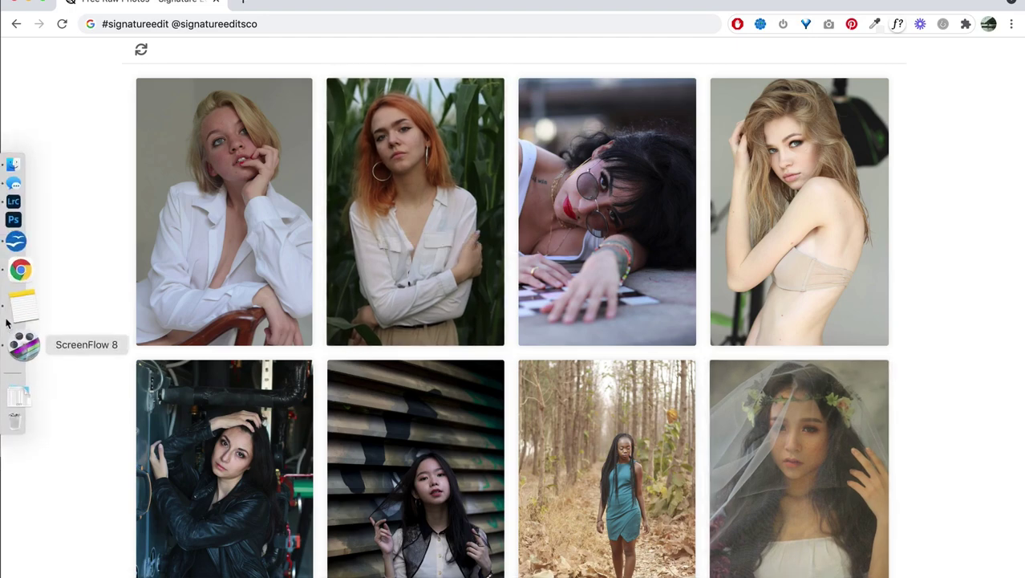
click(20, 249)
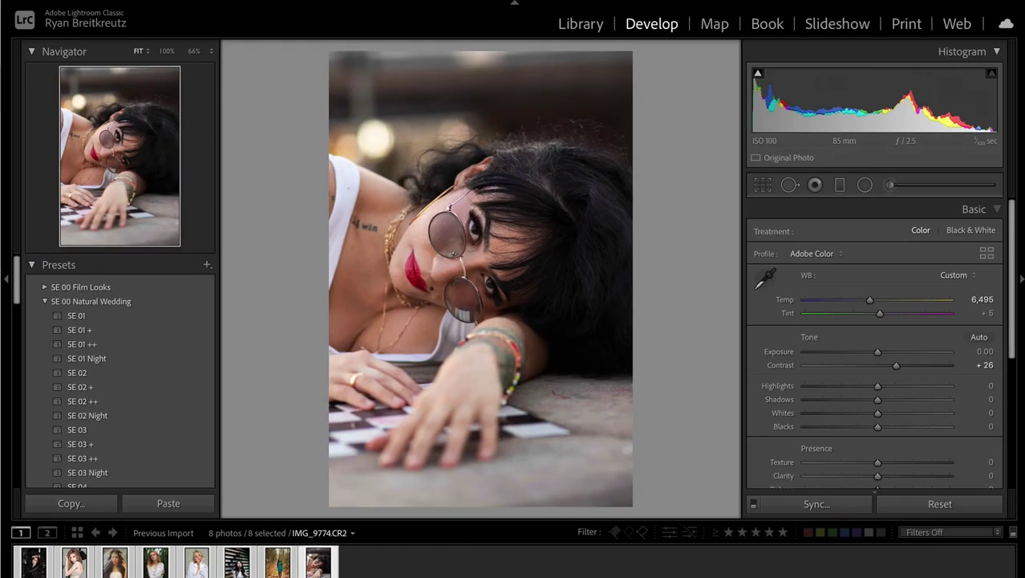